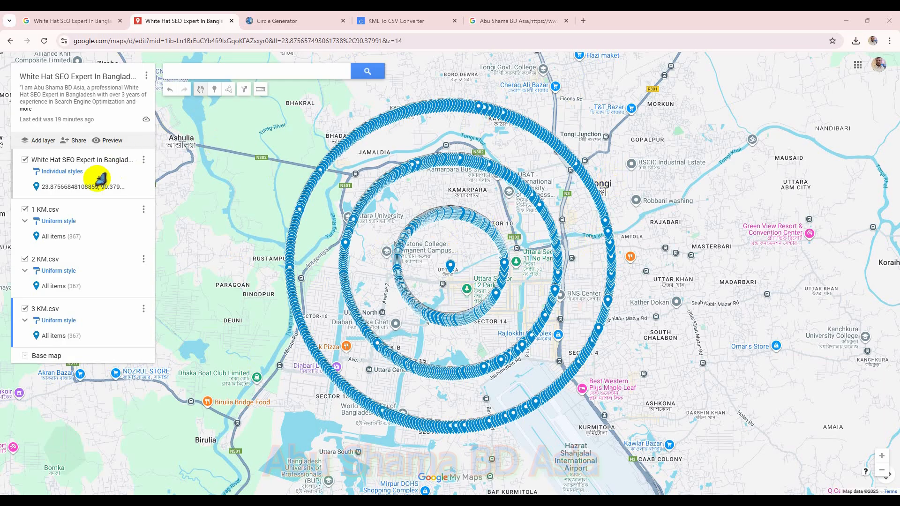
Step: Add a new untitled layer to the map
left_click(47, 146)
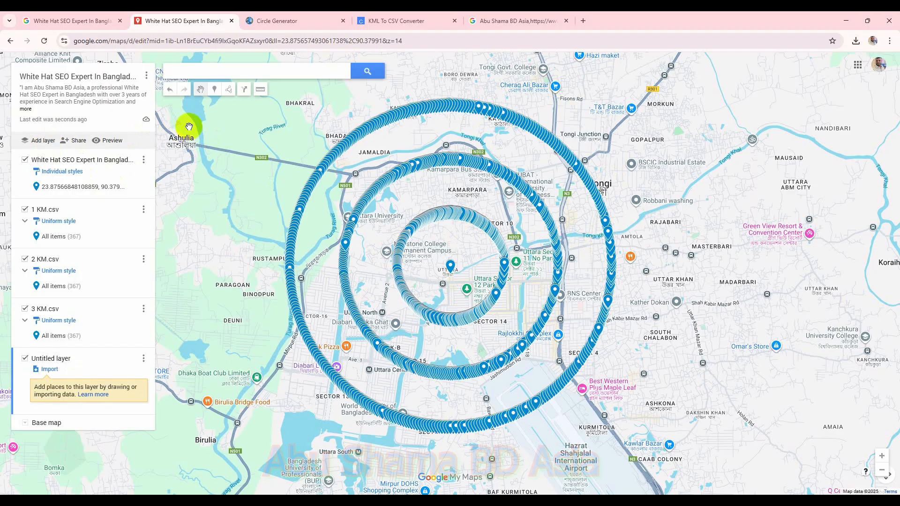
left_click(296, 21)
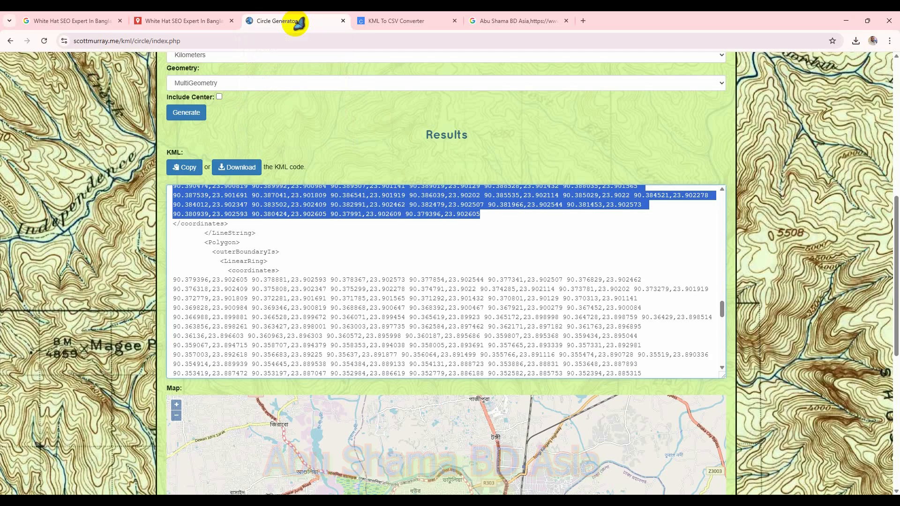
Step: Generate a 4 km radius MultiGeometry circle around the same center and download its KML file
scroll(381, 238, "up", 2)
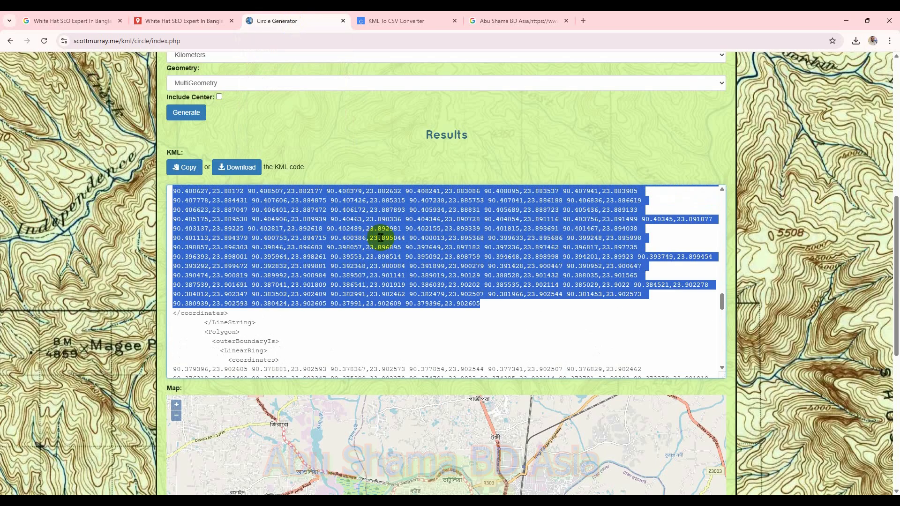
scroll(380, 237, "up", 3)
scroll(358, 167, "up", 7)
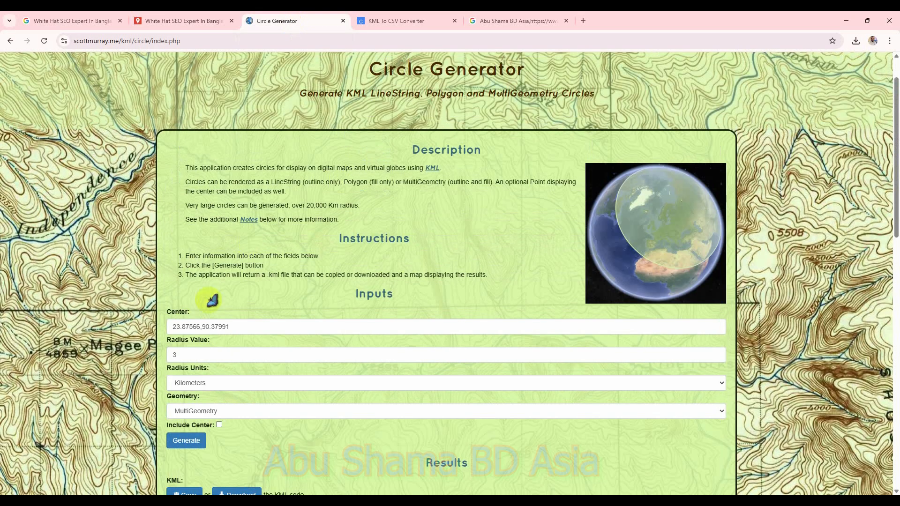
double_click(189, 355)
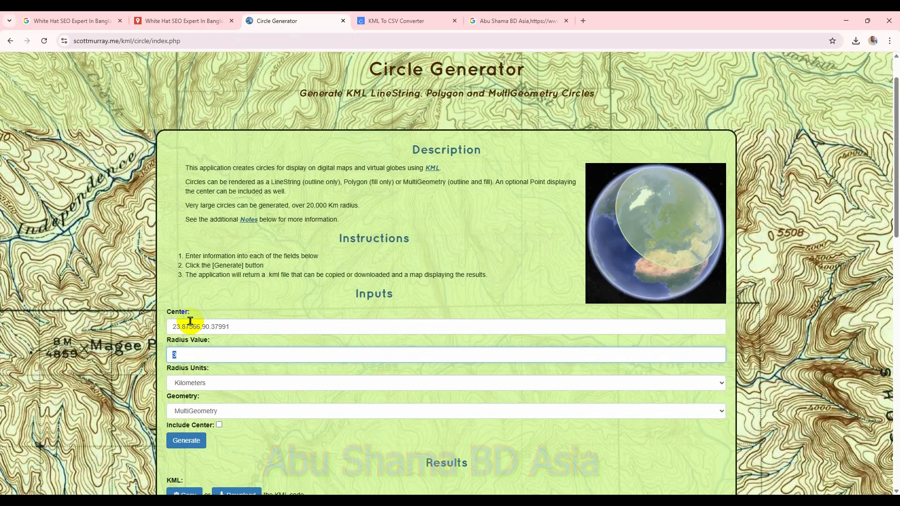
type("4")
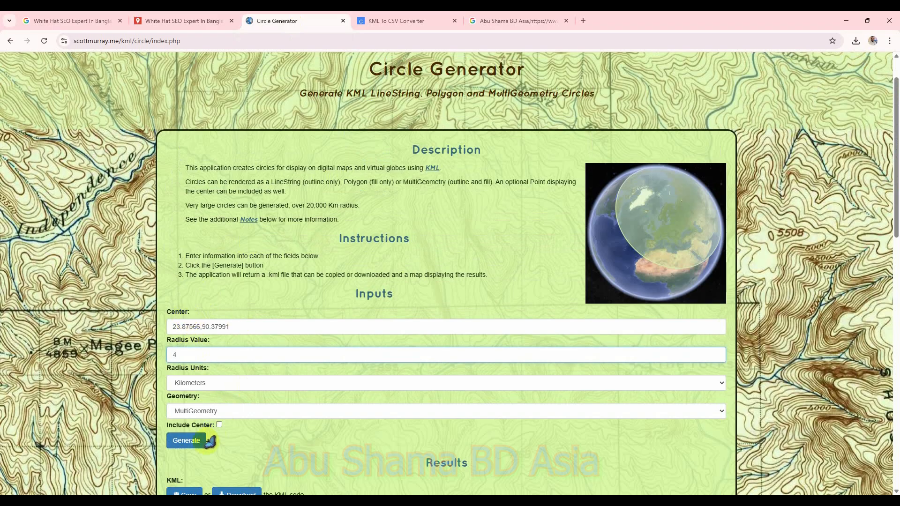
left_click(186, 446)
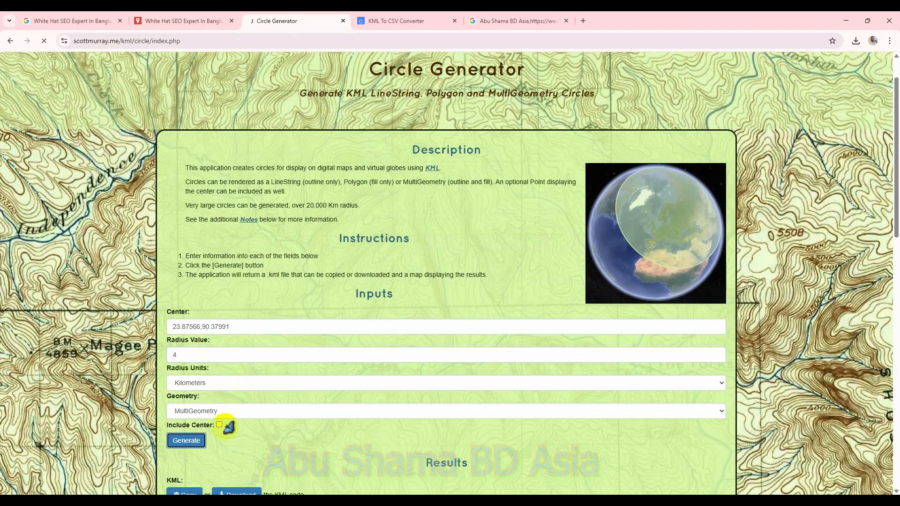
scroll(342, 428, "down", 5)
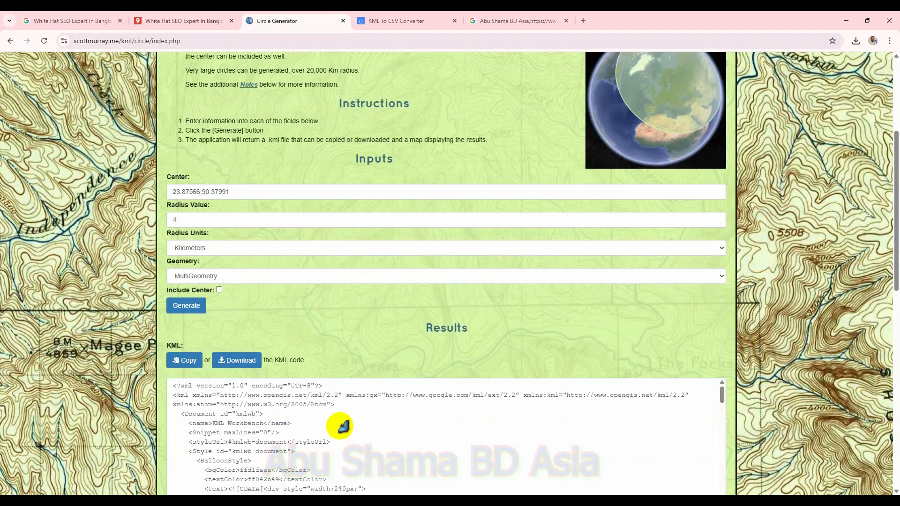
left_click(252, 304)
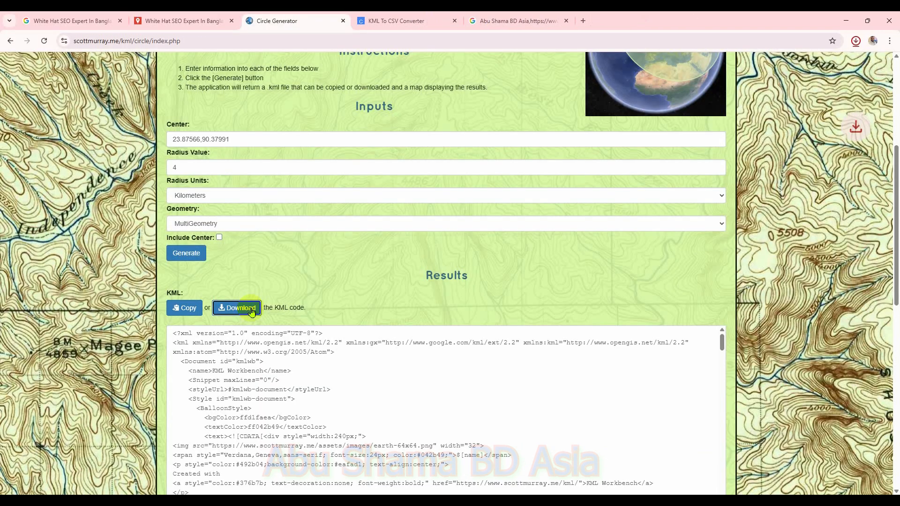
Step: Import the downloaded circle KML file from Downloads into the new layer
left_click(190, 20)
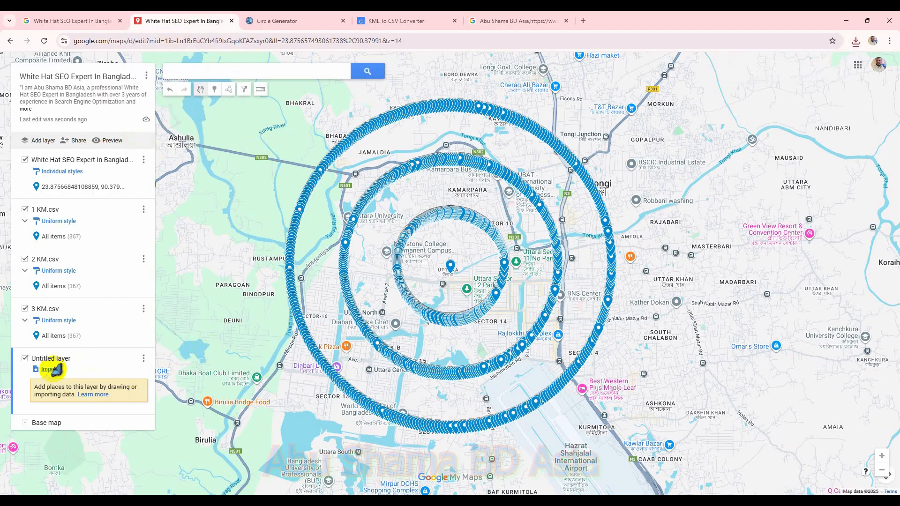
left_click(50, 370)
left_click(446, 335)
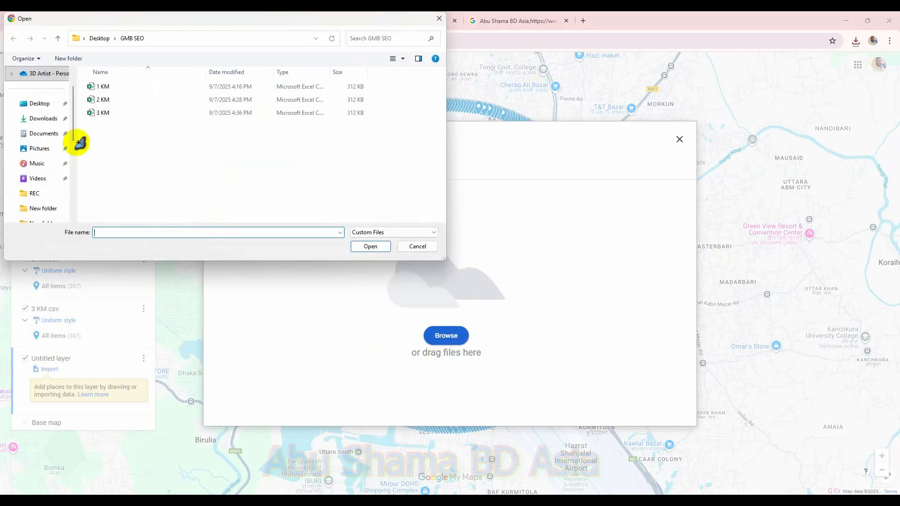
left_click(38, 120)
double_click(127, 91)
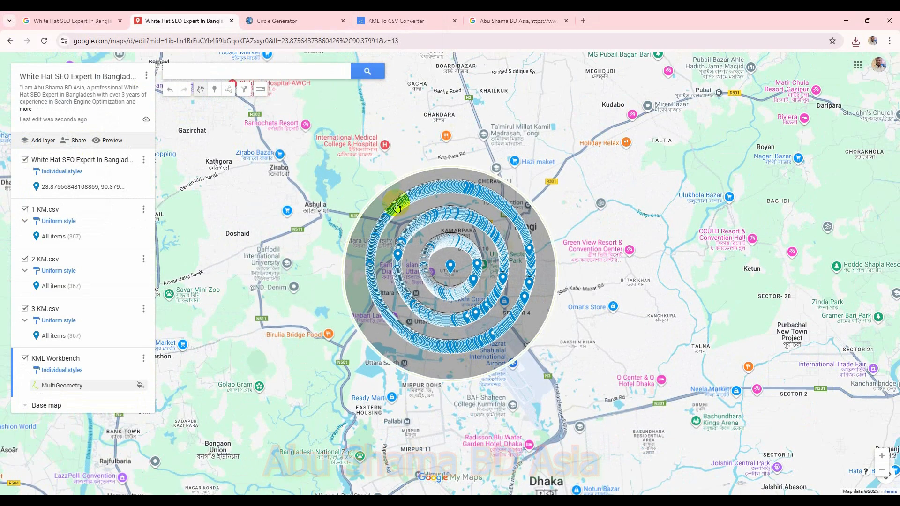
Step: Place a marker directly on the 4 km circle's outline
scroll(556, 225, "up", 3)
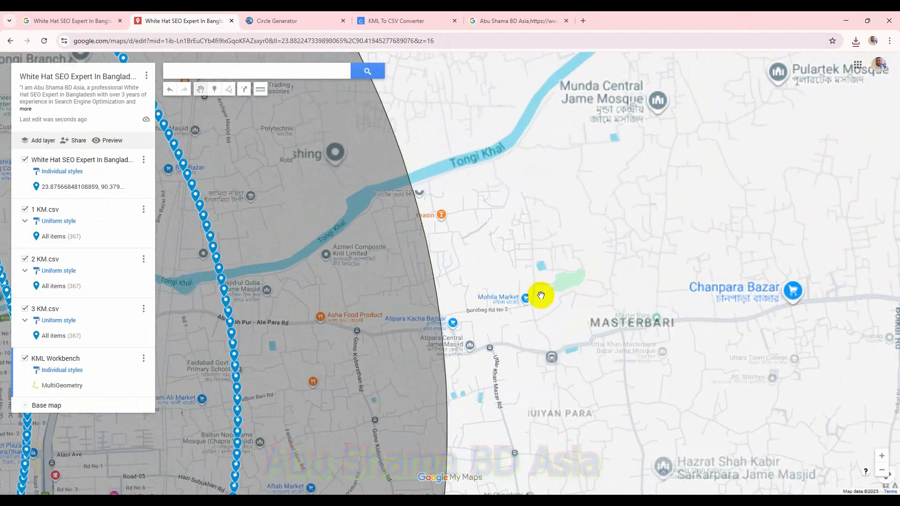
left_click_drag(502, 286, 505, 114)
scroll(448, 279, "up", 3)
left_click_drag(415, 290, 520, 145)
scroll(467, 324, "up", 1)
left_click_drag(444, 365, 493, 237)
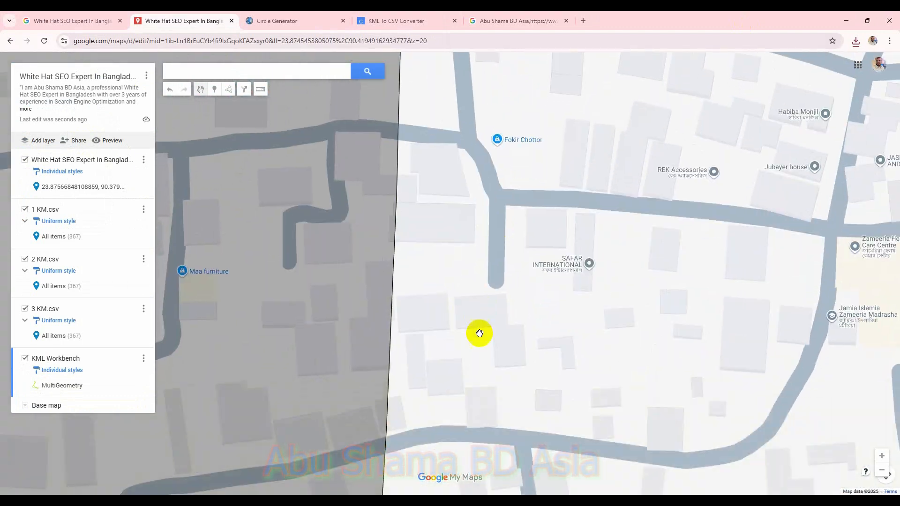
scroll(476, 323, "up", 1)
left_click_drag(384, 366, 575, 233)
scroll(544, 323, "up", 1)
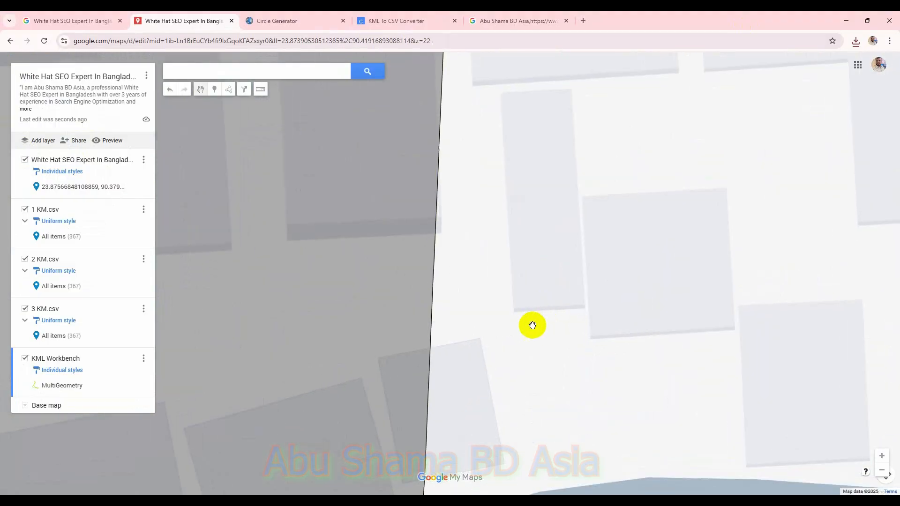
left_click_drag(495, 314, 442, 311)
left_click(216, 90)
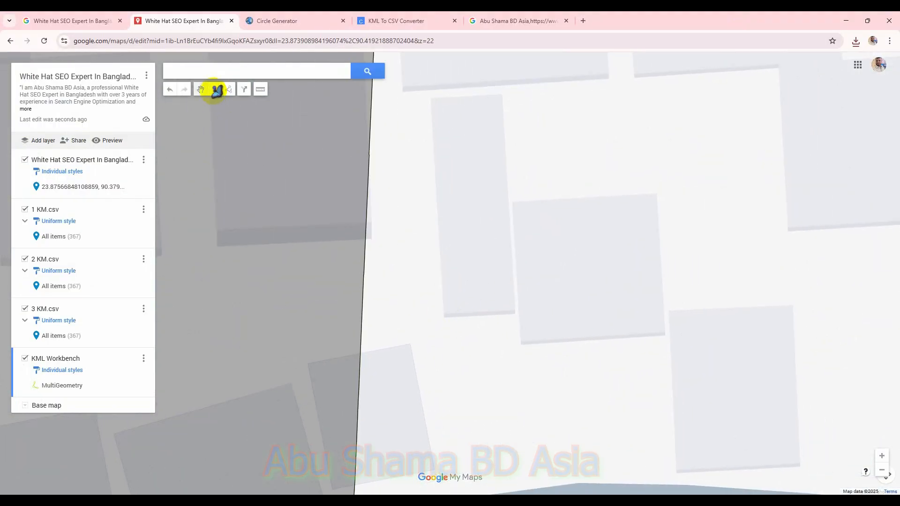
left_click(362, 341)
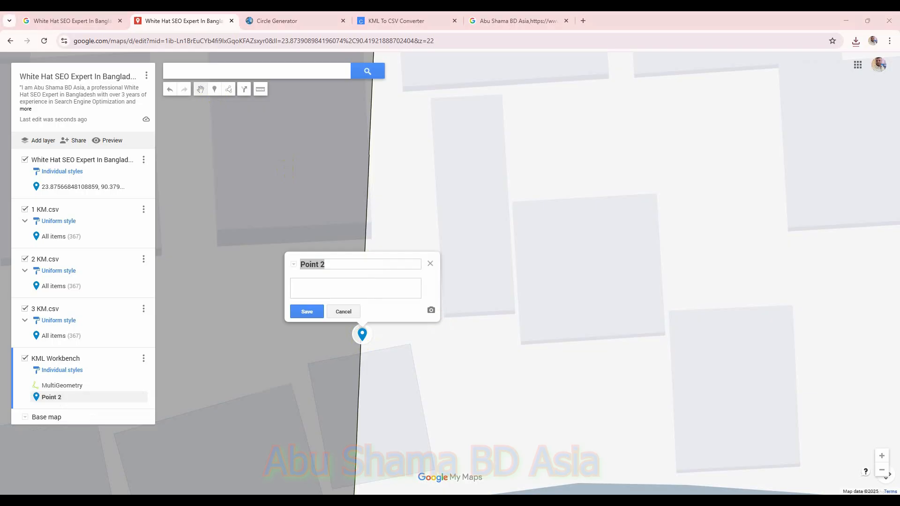
Step: Title the marker 'Top 10 SEO expert in Bangladesh', paste the business description, and save it
triple_click(336, 268)
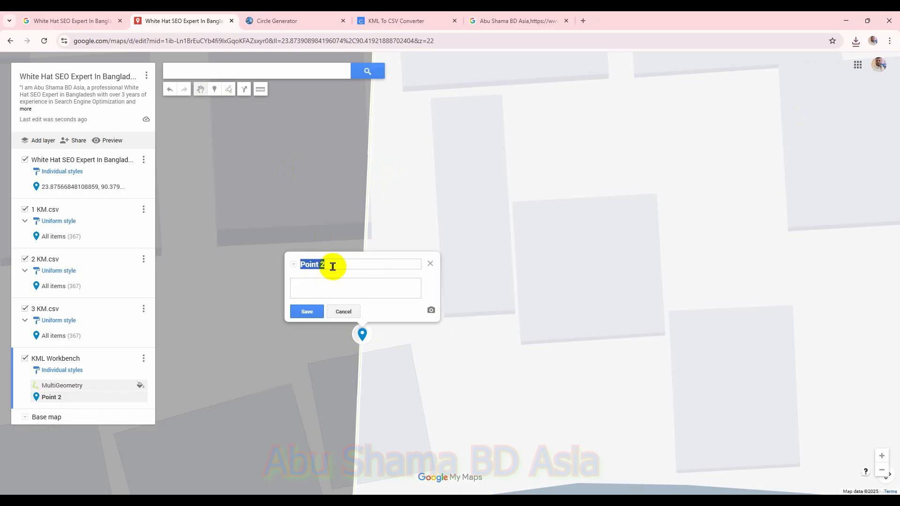
type("Top 10 SEO expert in Bangladesh")
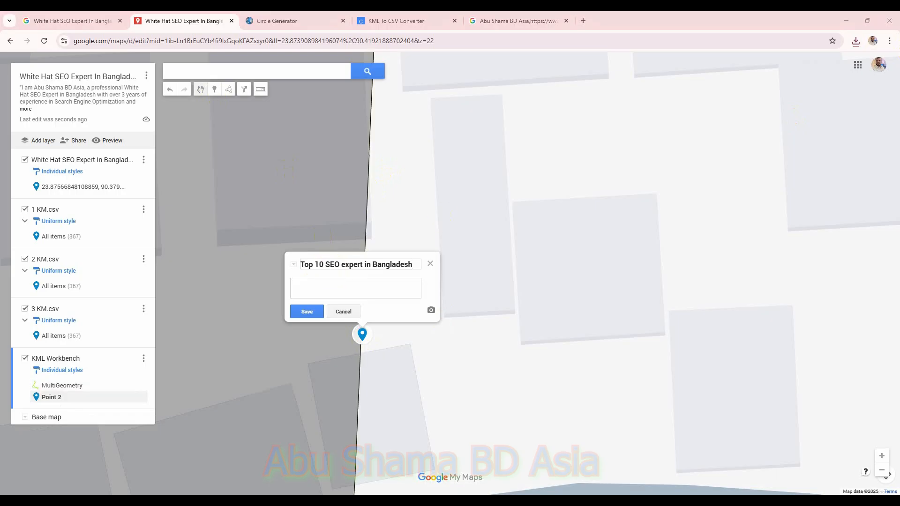
left_click(329, 290)
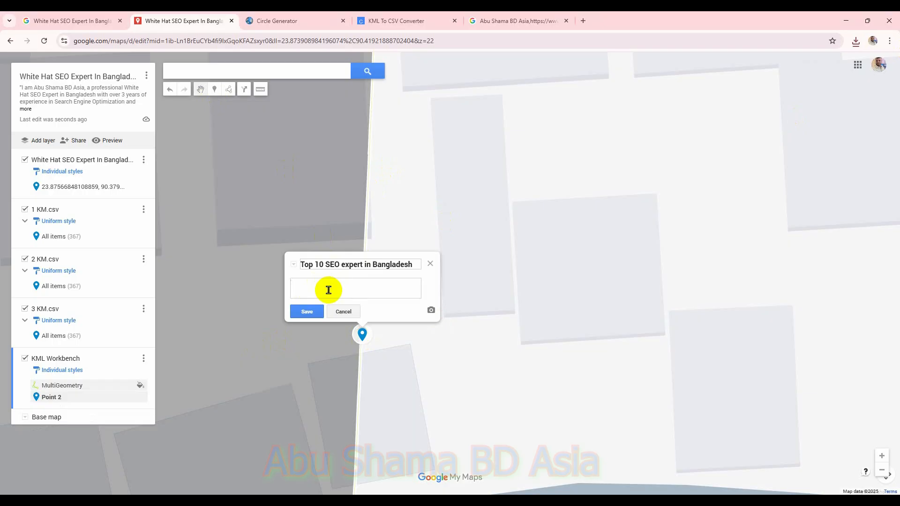
key("ctrl+v")
left_click(307, 311)
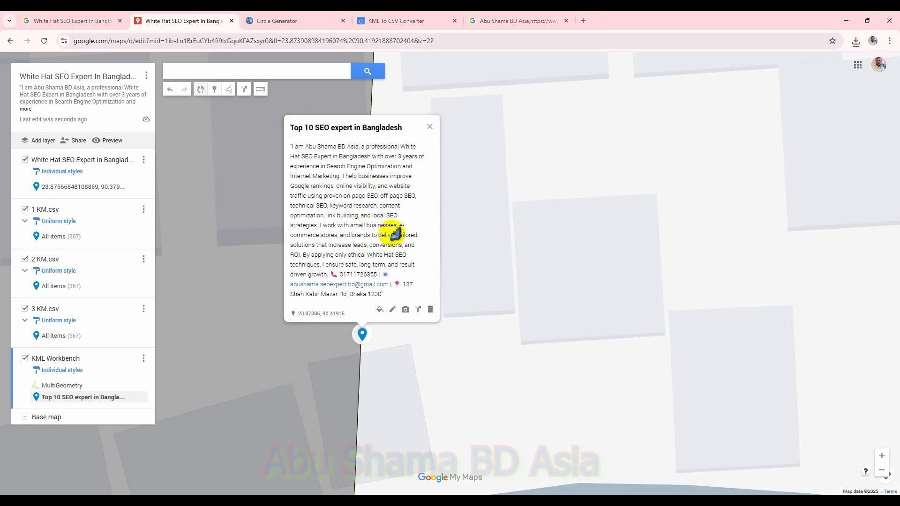
Step: Add another marker just above on the outline titled 'Best SEO expert in Dhaka' with the pasted business description
left_click(214, 89)
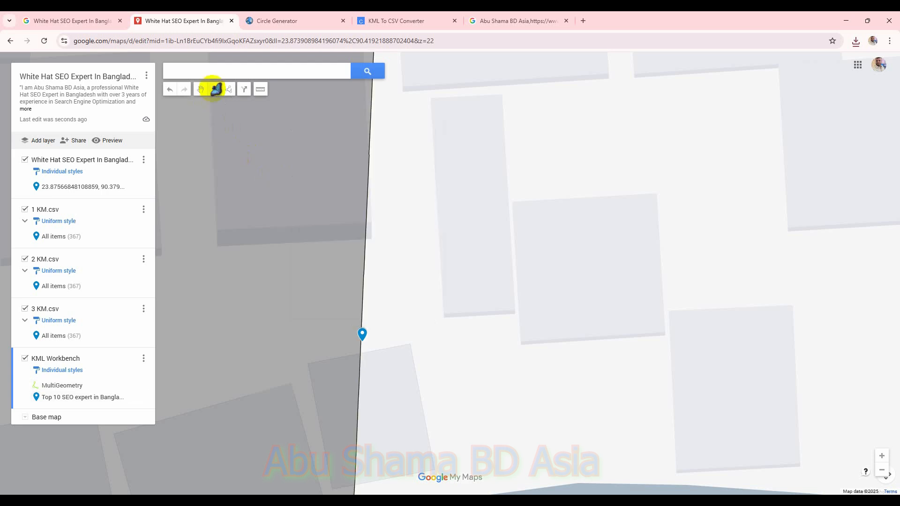
left_click(362, 320)
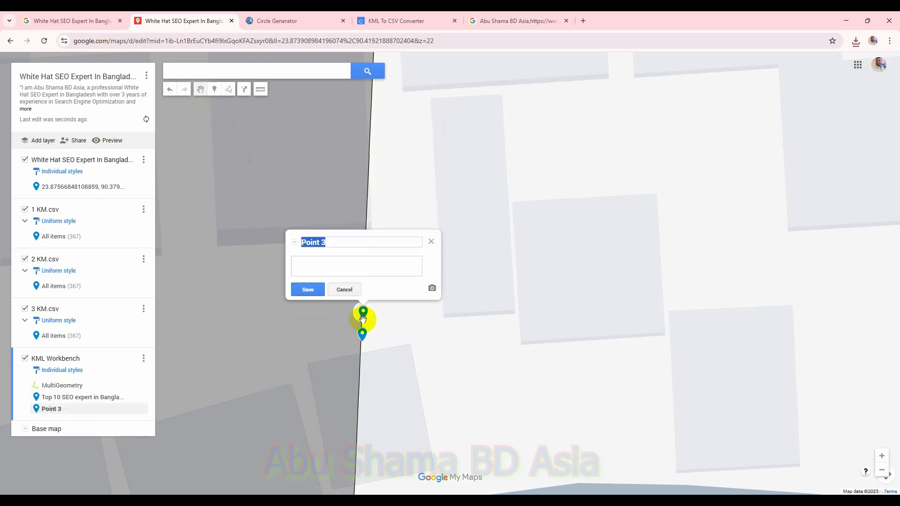
key("alt+Tab")
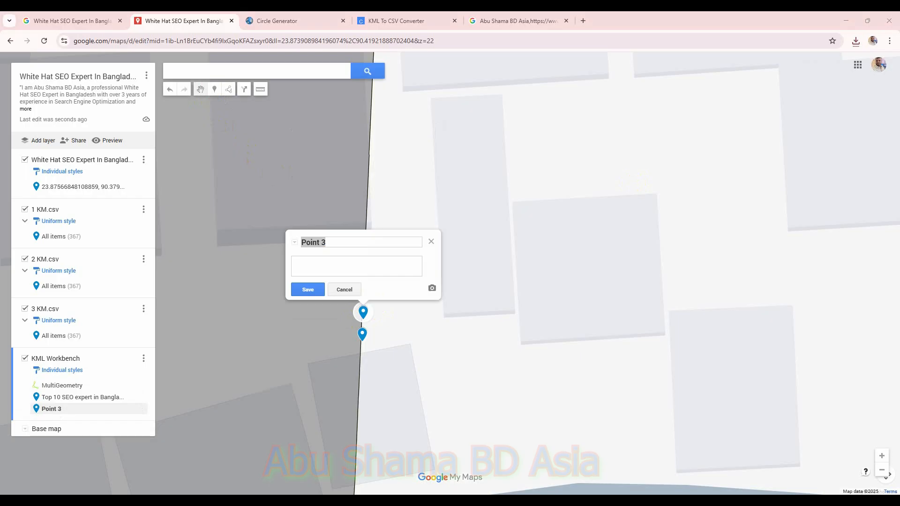
triple_click(369, 242)
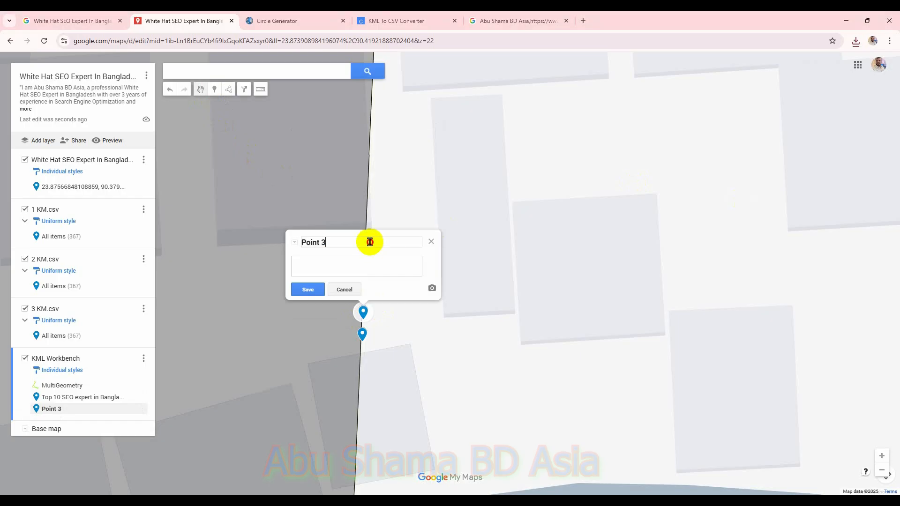
type("Best SEO expert in Dhaka")
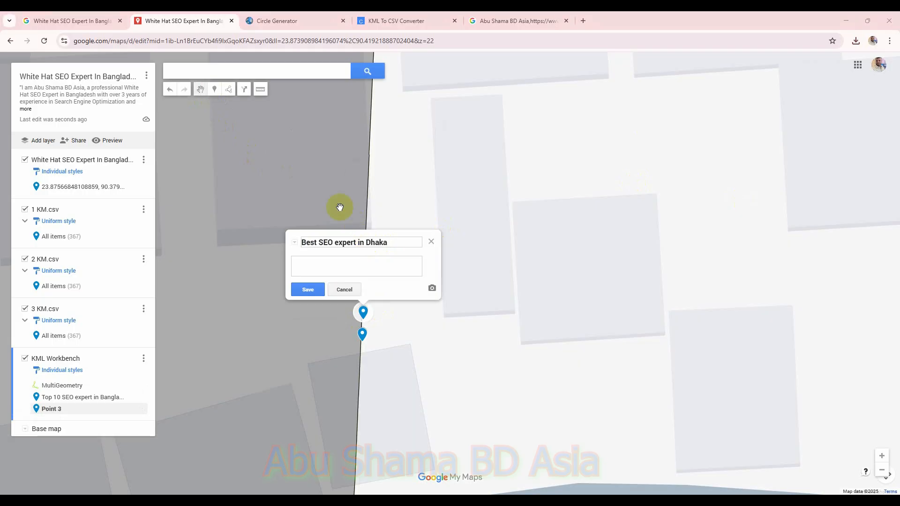
left_click(394, 262)
key("ctrl+v")
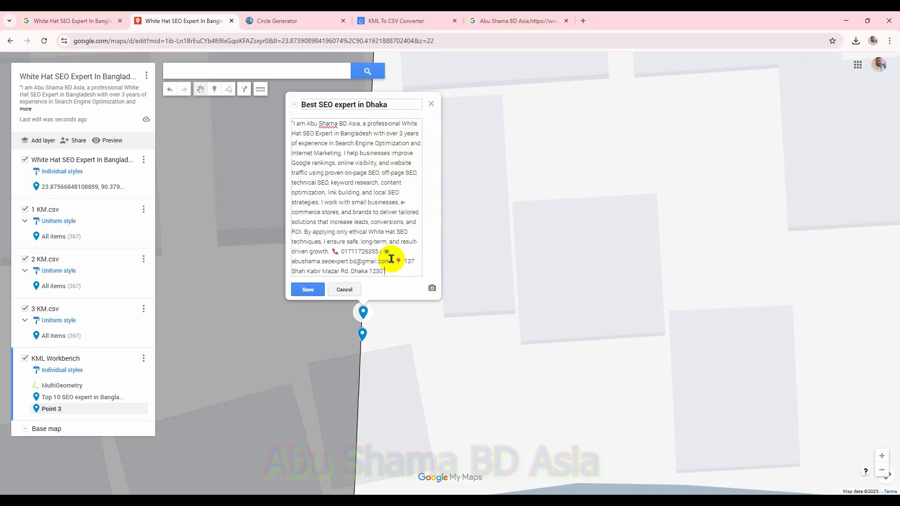
left_click(307, 289)
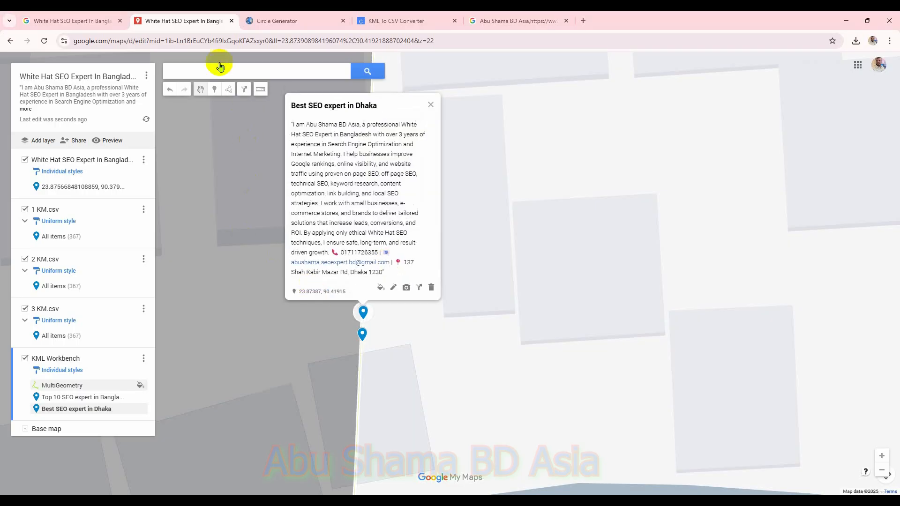
Step: Add a third marker on the outline titled 'Top 5 best SEO expert in Bangladesh' with the pasted business description
left_click(216, 89)
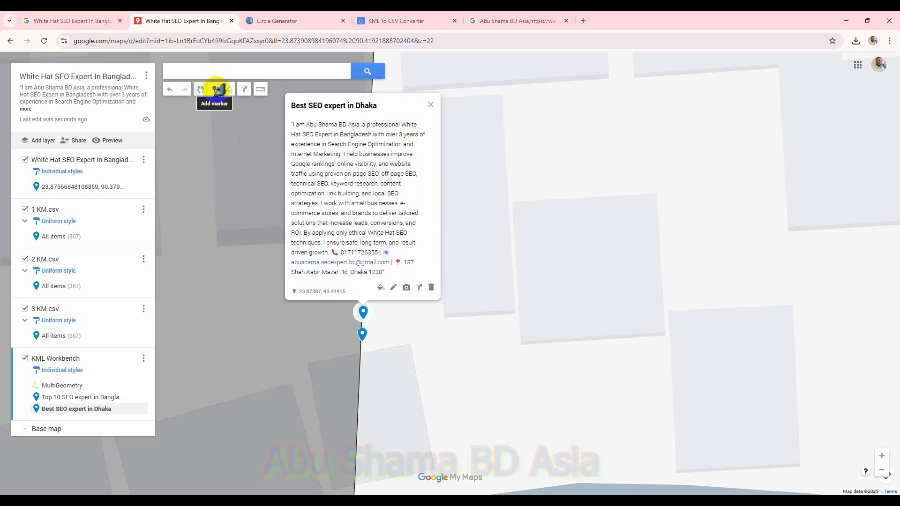
left_click(365, 299)
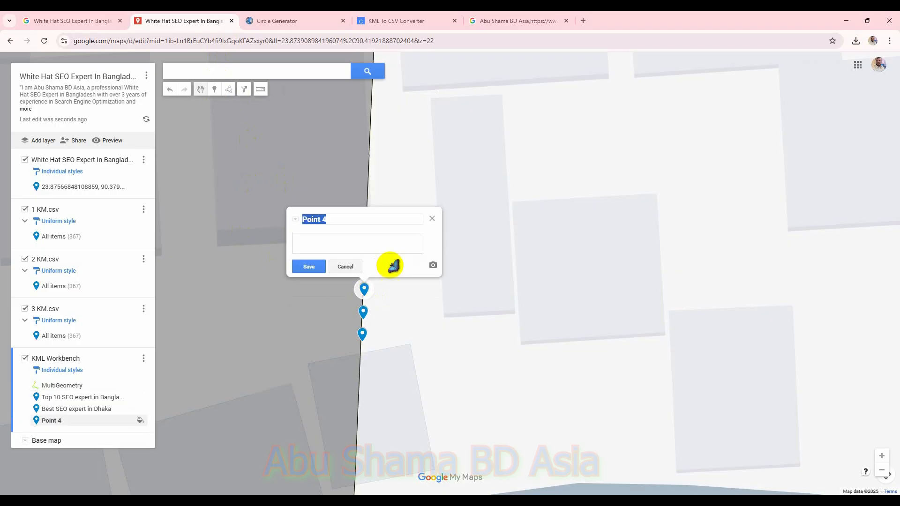
key("alt+Tab")
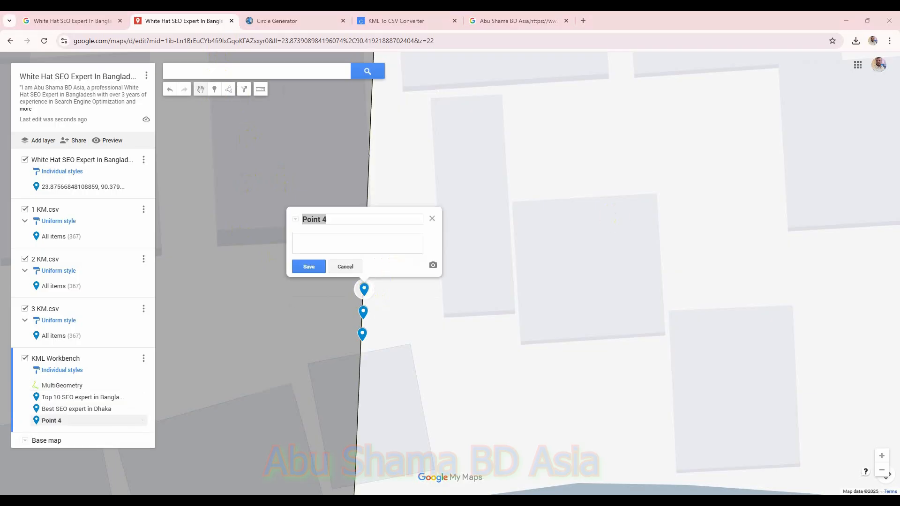
left_click(331, 217)
key("ctrl+a")
type("Top 5 best SEO expert in Bangladesh")
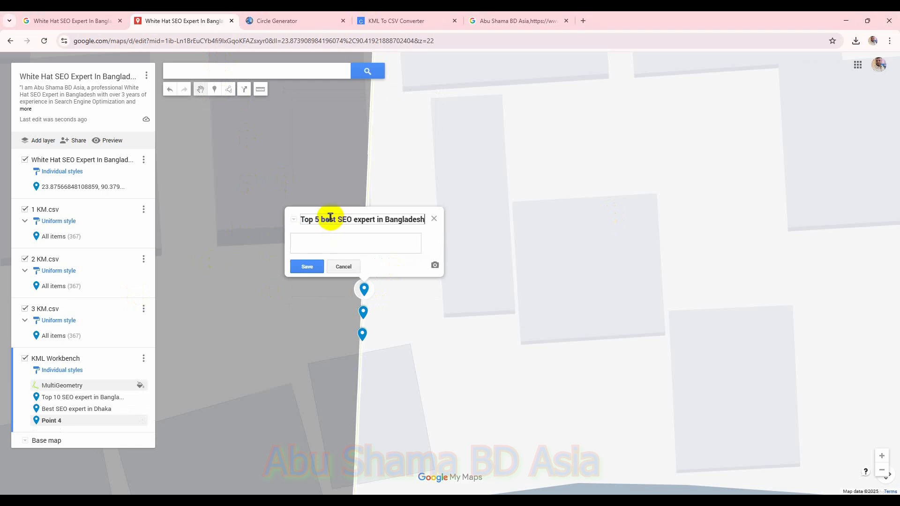
key("alt+Tab")
left_click(371, 246)
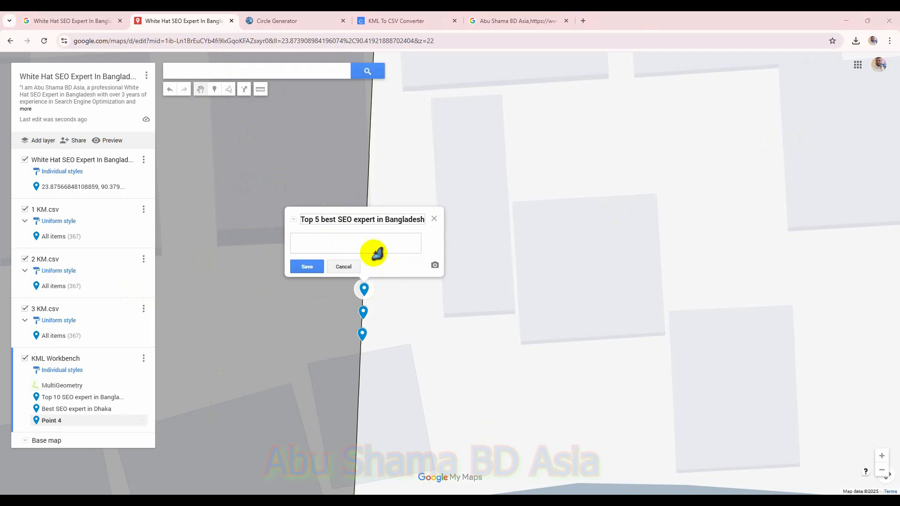
key("ctrl+v")
left_click(308, 266)
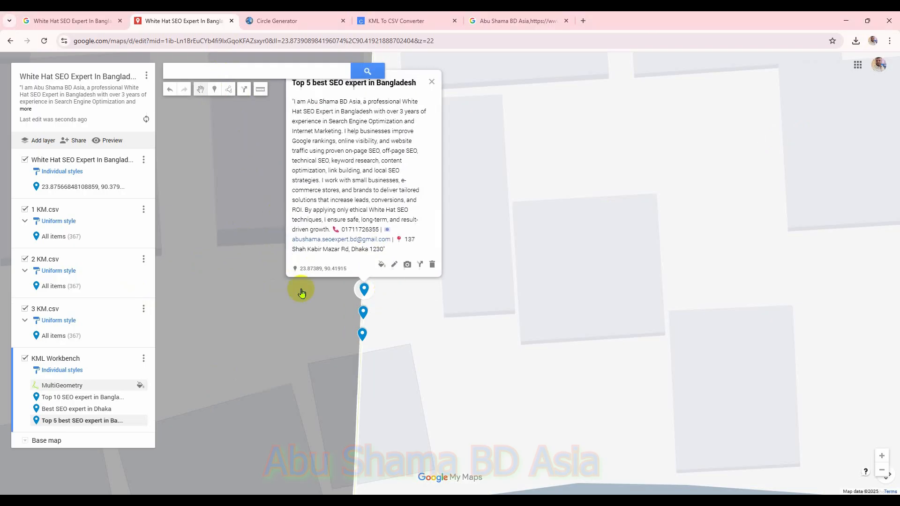
Step: Add a fourth marker just above on the circle outline titled 'Top SEO expert in Bangladesh' with the pasted business description
left_click(214, 89)
left_click(364, 287)
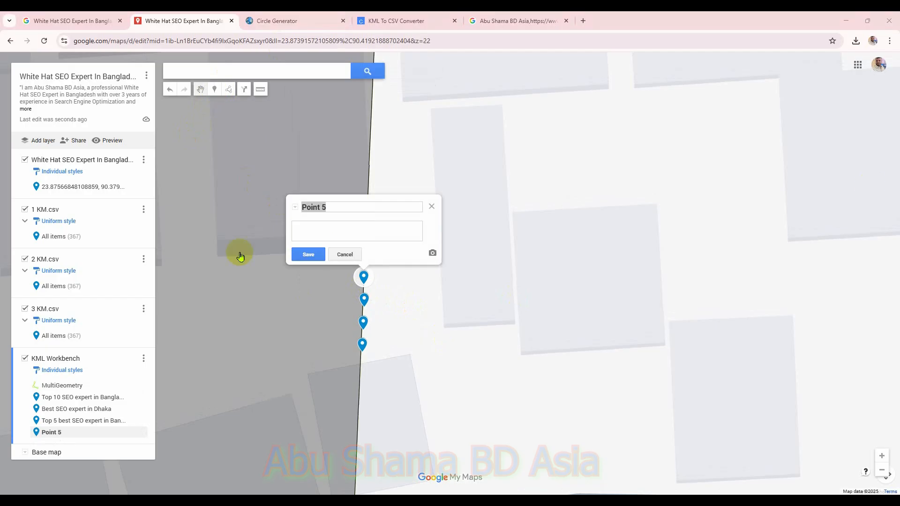
left_click(371, 205)
triple_click(367, 206)
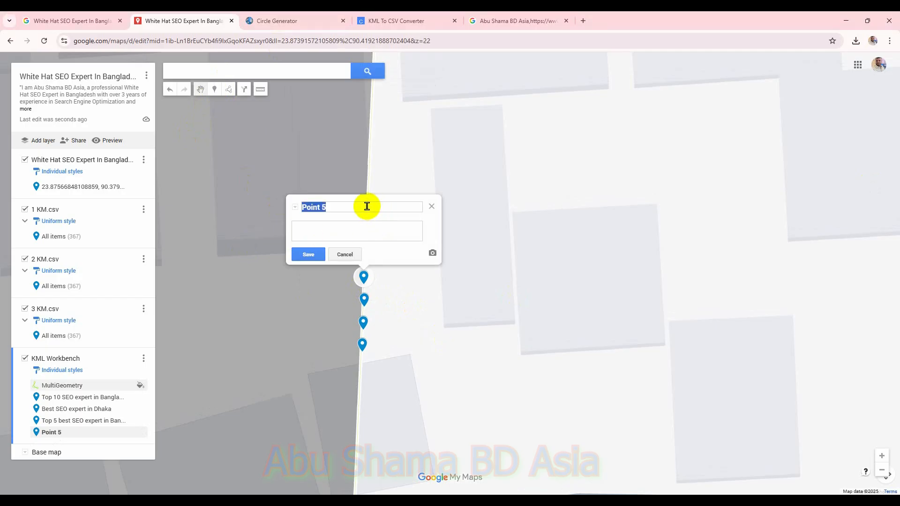
type("Top SEO expert in Bangladesh")
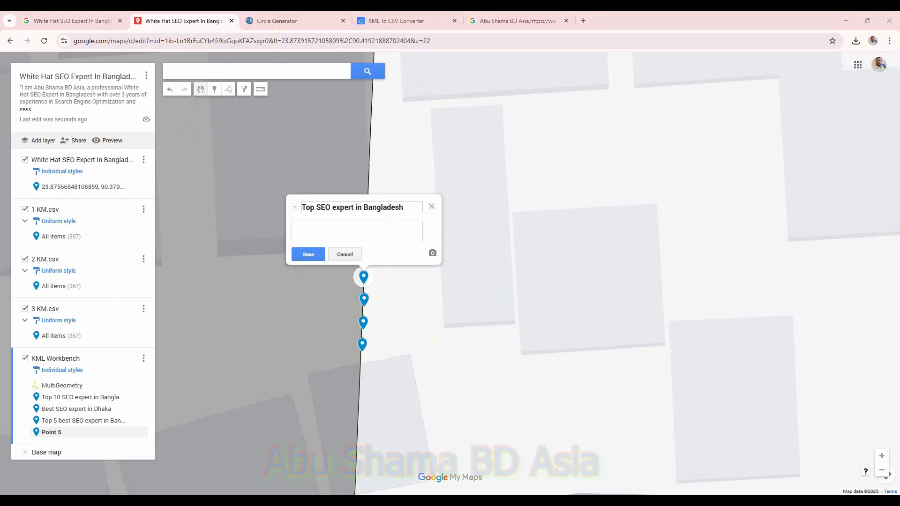
left_click(344, 234)
key("ctrl+v")
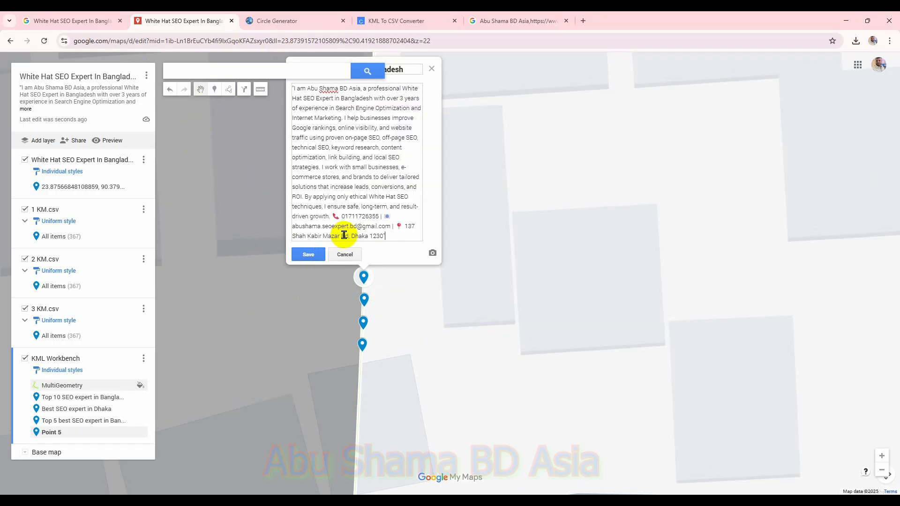
left_click(309, 255)
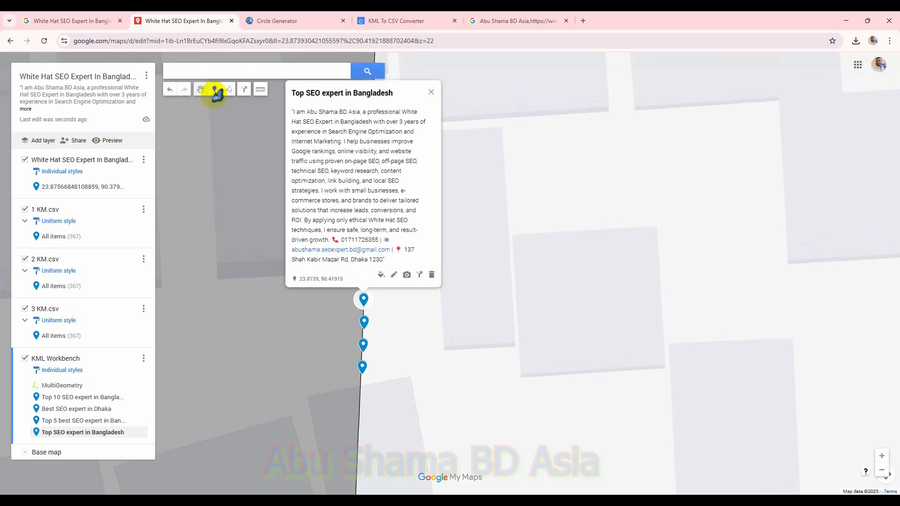
Step: Add a fifth marker higher on the outline titled 'White Hat SEO Expert In Bangladesh' with the pasted business description, then close its popup
left_click(214, 89)
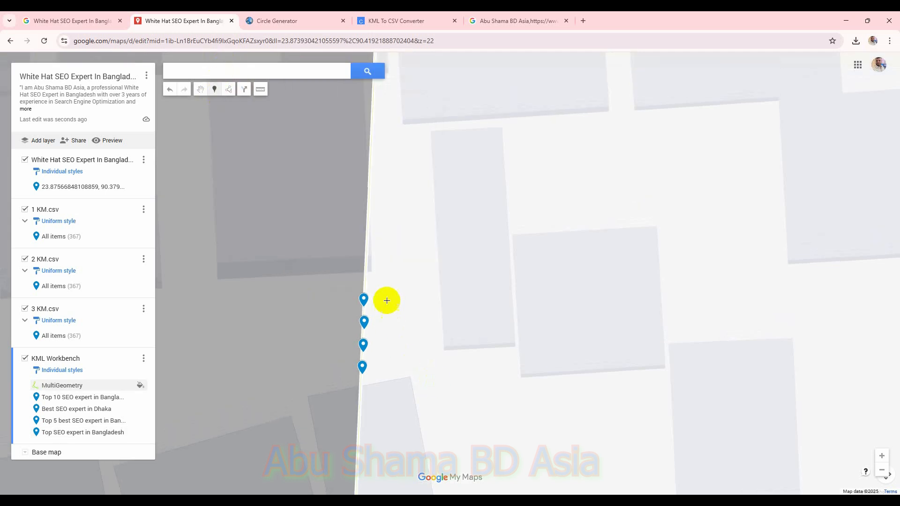
left_click(367, 281)
key("alt+Tab")
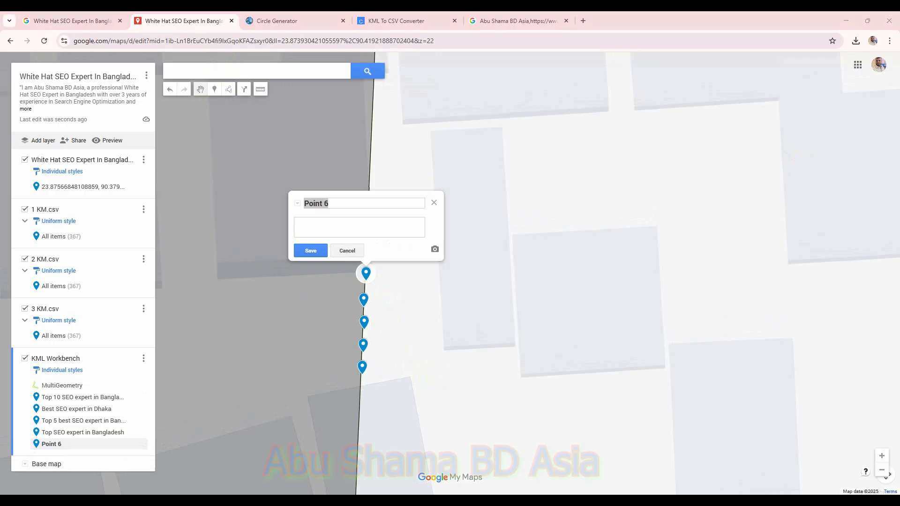
triple_click(388, 205)
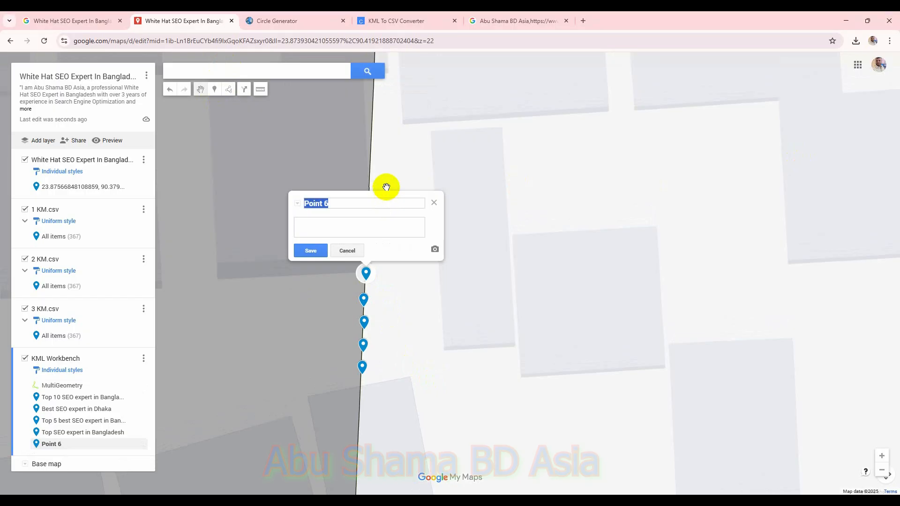
type("White Hat SEO Expert In Bangladesh")
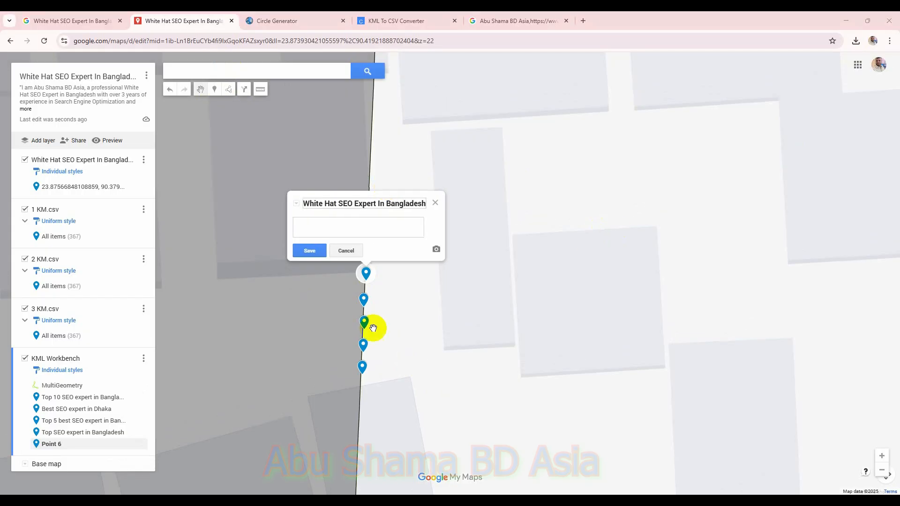
left_click(344, 225)
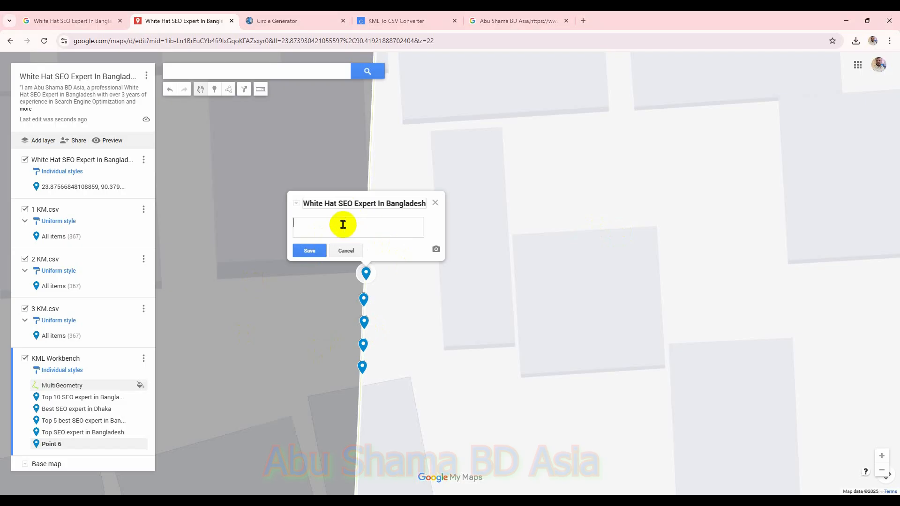
key("ctrl+v")
left_click(309, 251)
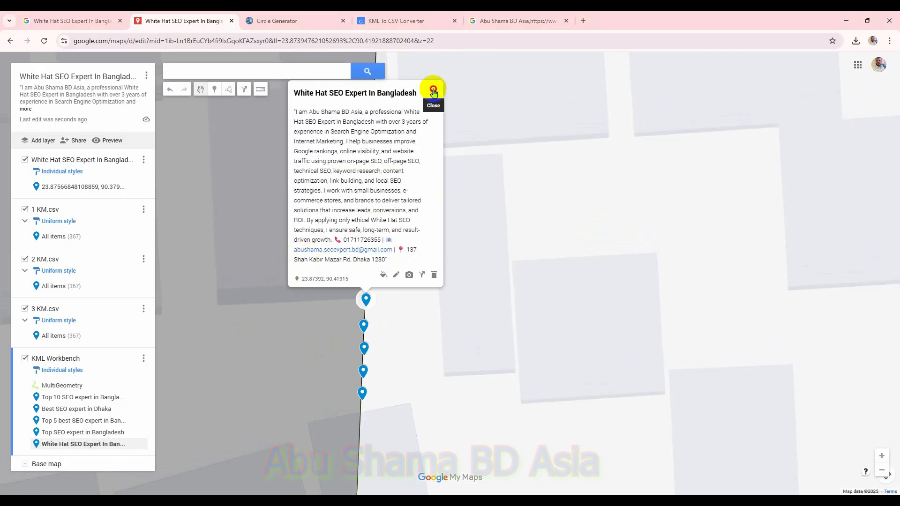
left_click(434, 92)
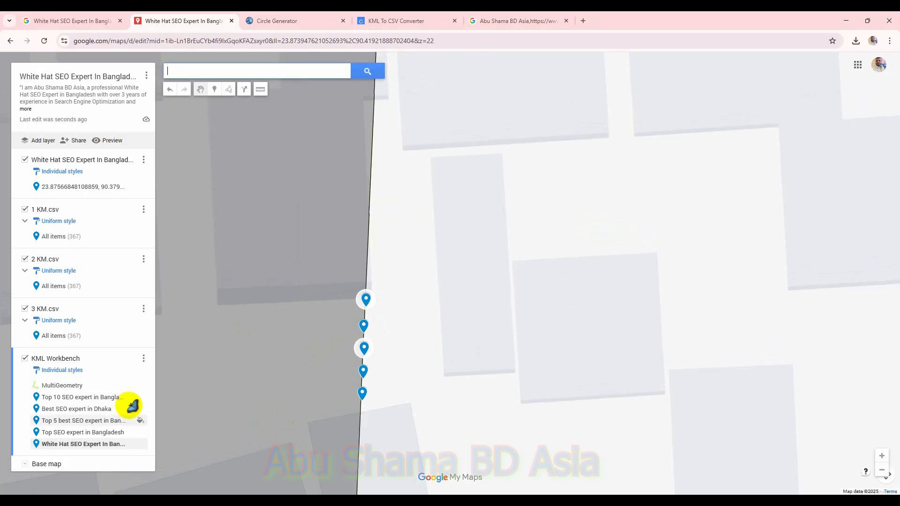
Step: Export the KML Workbench layer as KML/KMZ with network link and plain KML options enabled, and download it
left_click(143, 359)
mouse_move(93, 457)
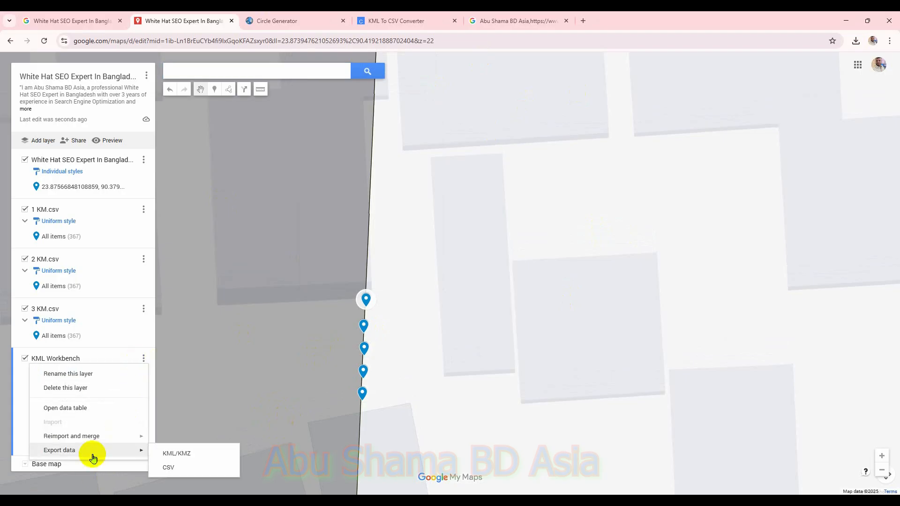
left_click(178, 459)
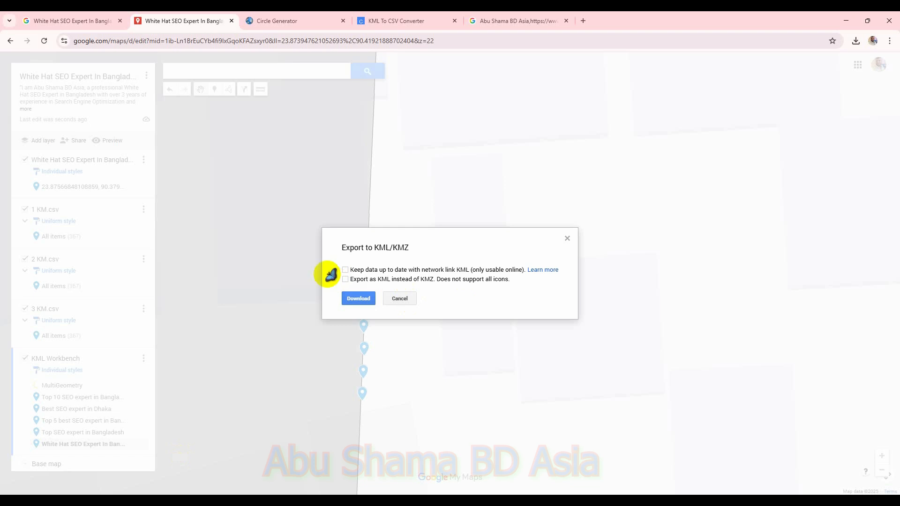
left_click(345, 271)
left_click(358, 307)
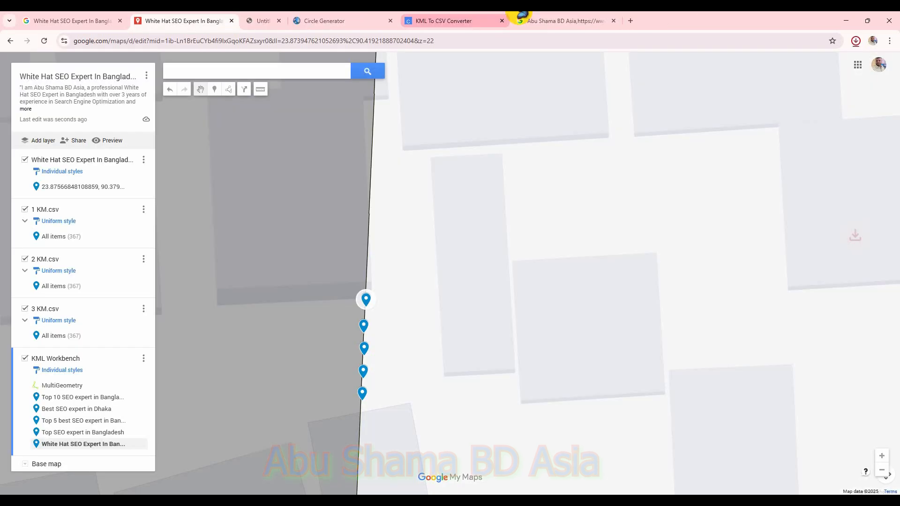
Step: In the KML to CSV converter, convert KML Workbench (6).kml to CSV and select the network link URL in the result
left_click(422, 21)
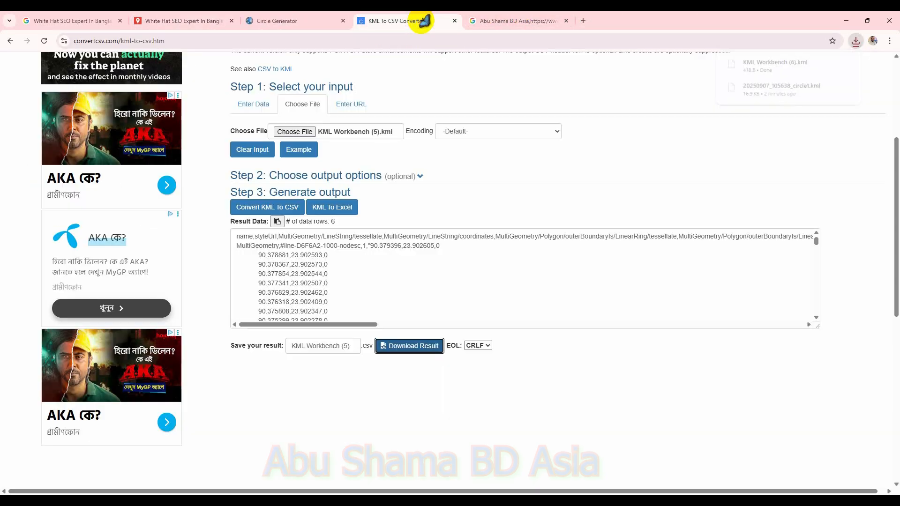
left_click(44, 40)
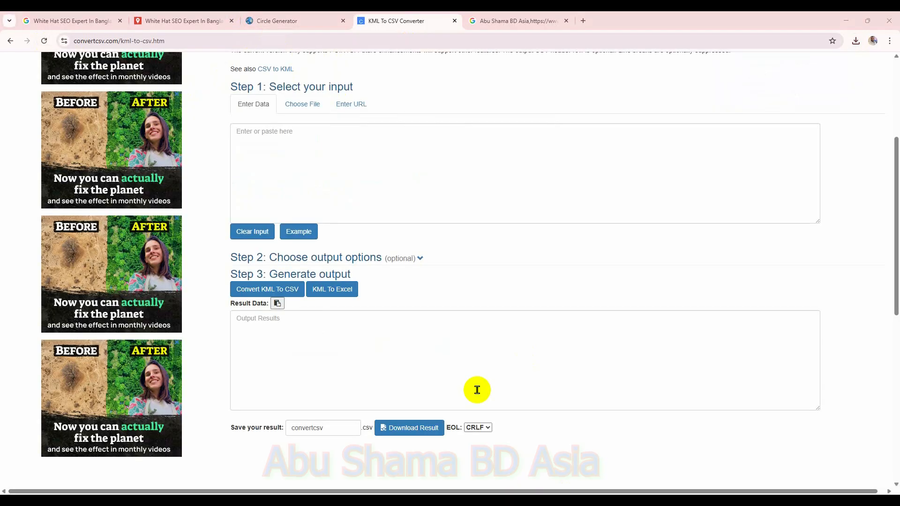
left_click(305, 104)
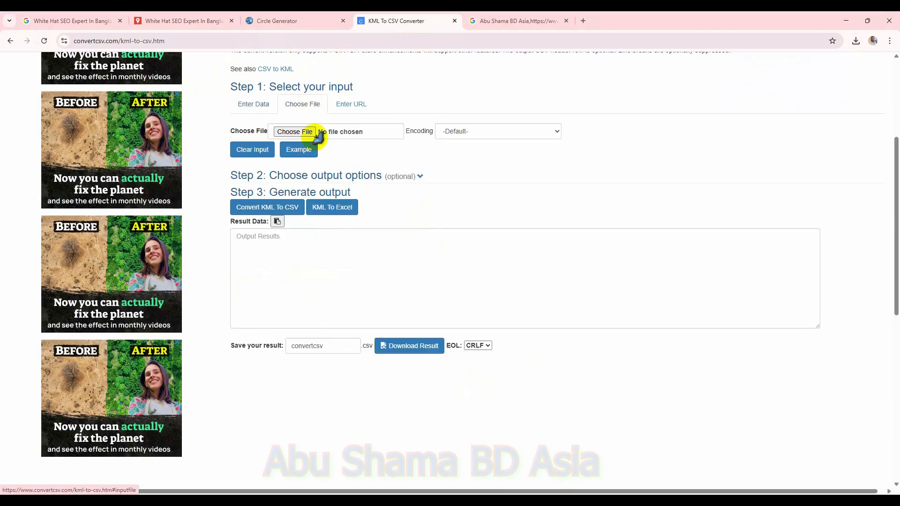
left_click(294, 131)
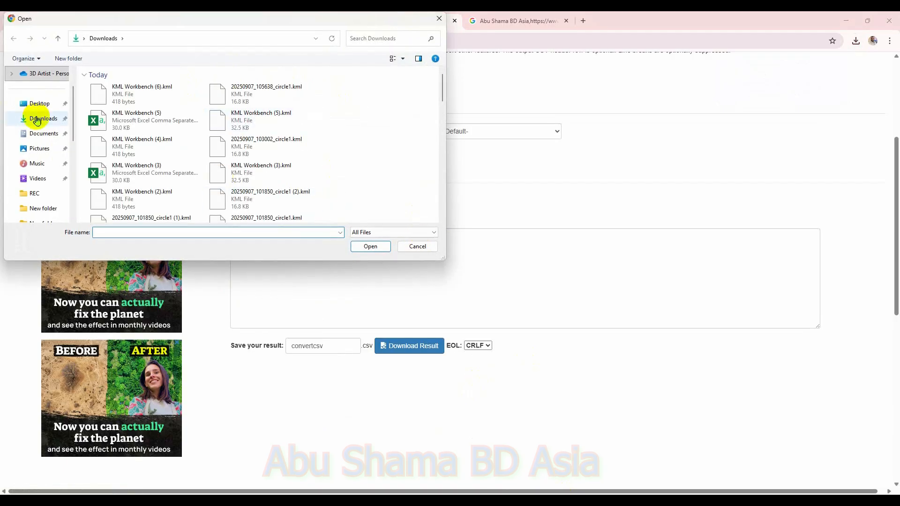
left_click(37, 119)
double_click(153, 89)
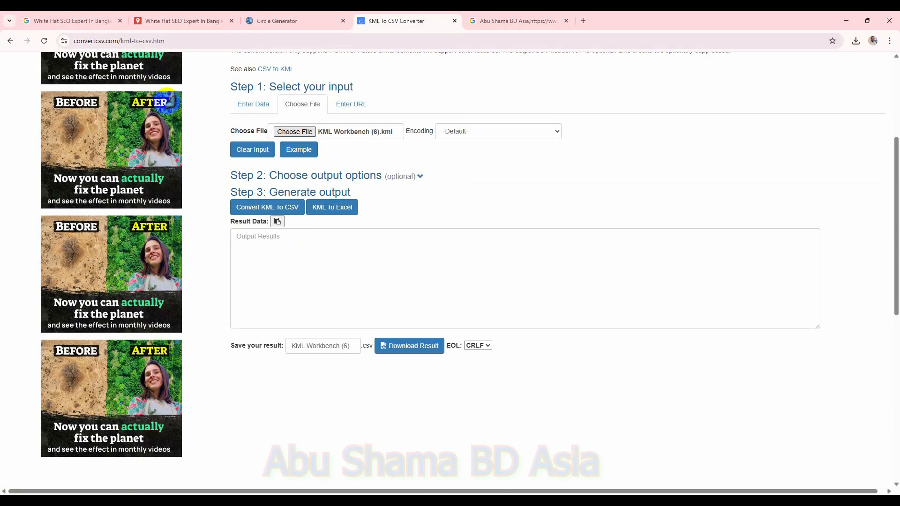
left_click(286, 211)
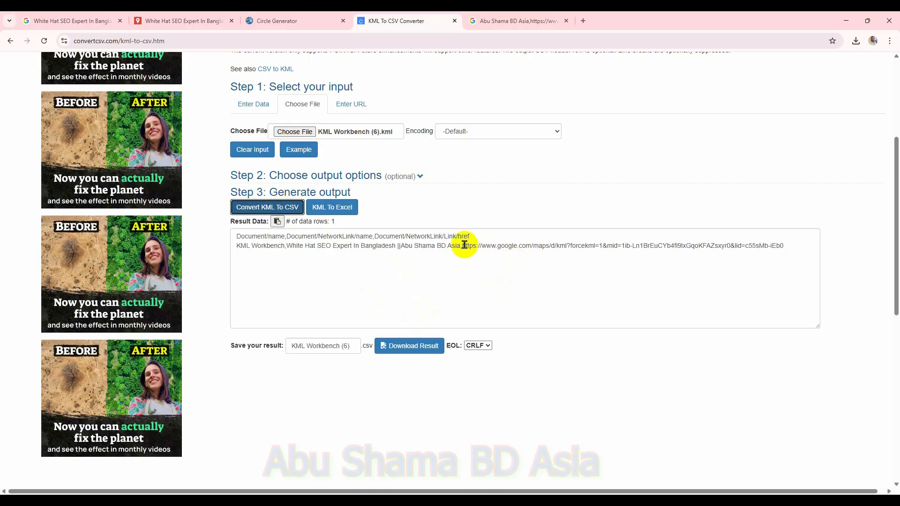
left_click_drag(464, 246, 778, 256)
key("ctrl+c")
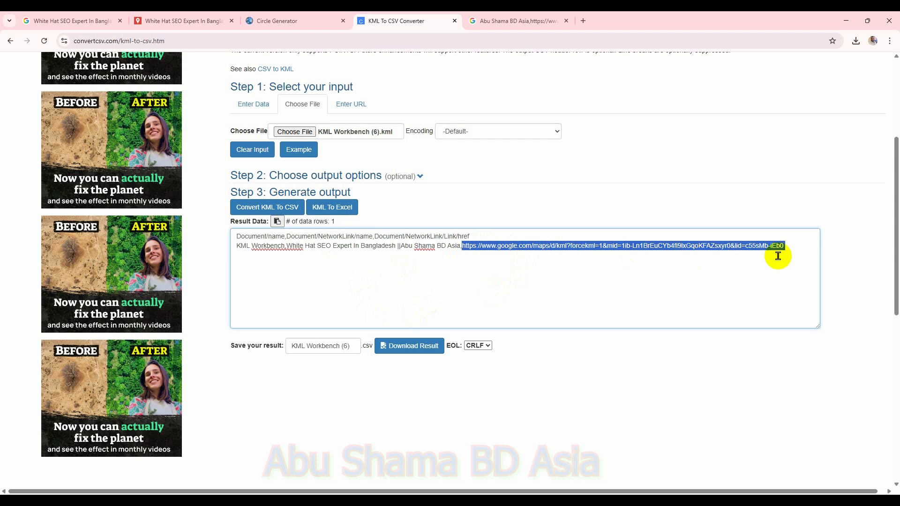
Step: Open the copied network link URL in another browser tab to download the full layer KML
left_click(518, 20)
left_click(510, 41)
key("ctrl+v")
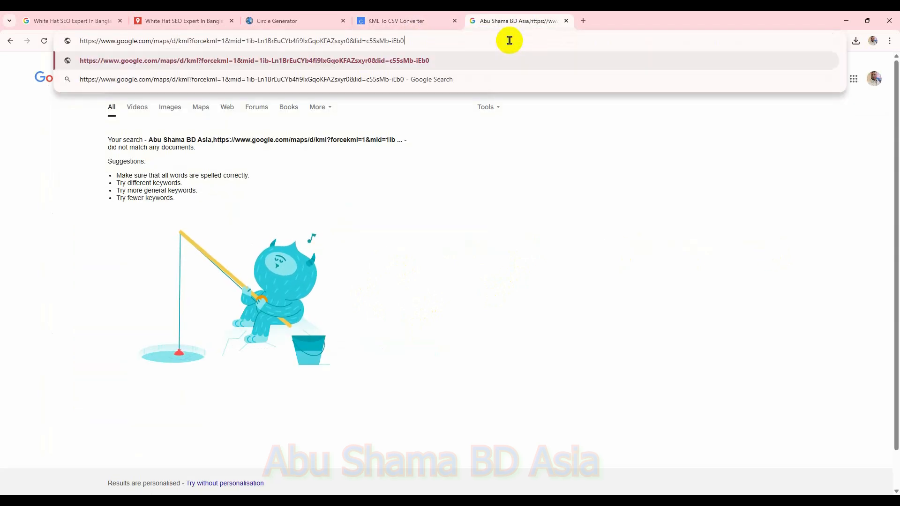
key("Return")
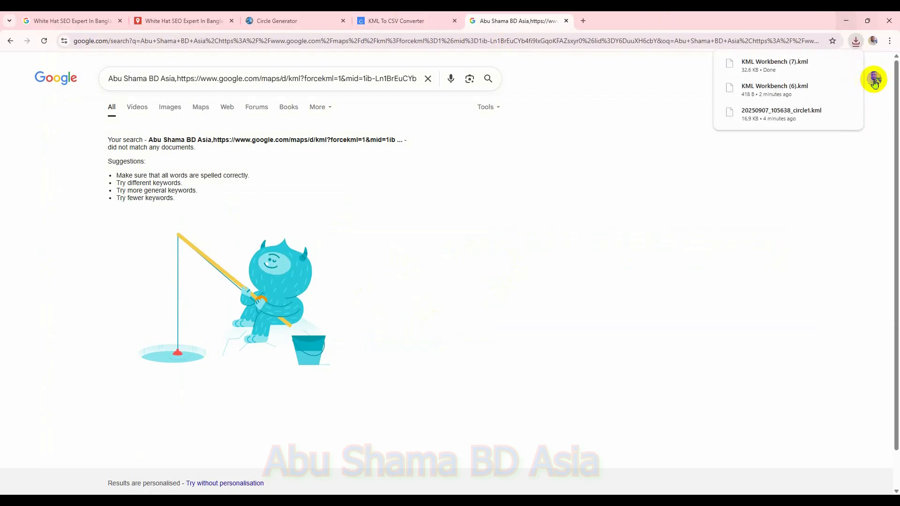
Step: Convert KML Workbench (7).kml to CSV in the converter, download the result, and open the CSV file in Excel
left_click(396, 20)
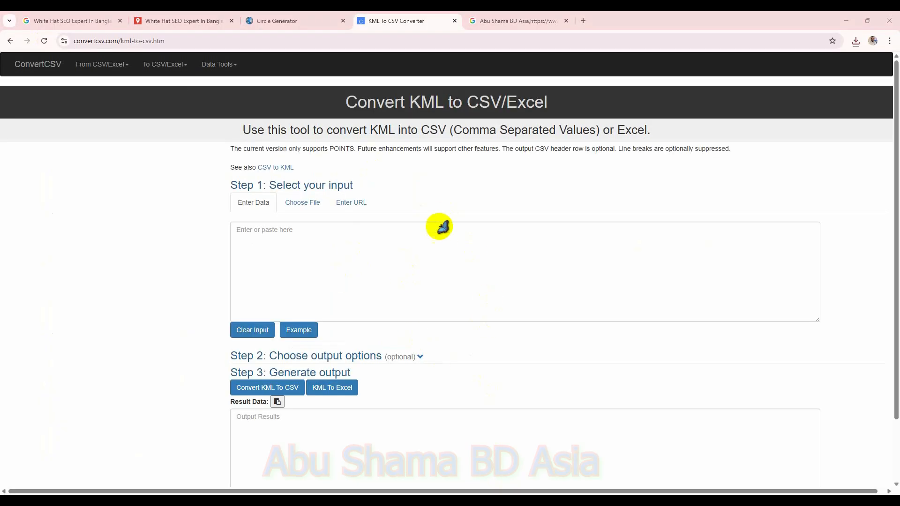
left_click(307, 203)
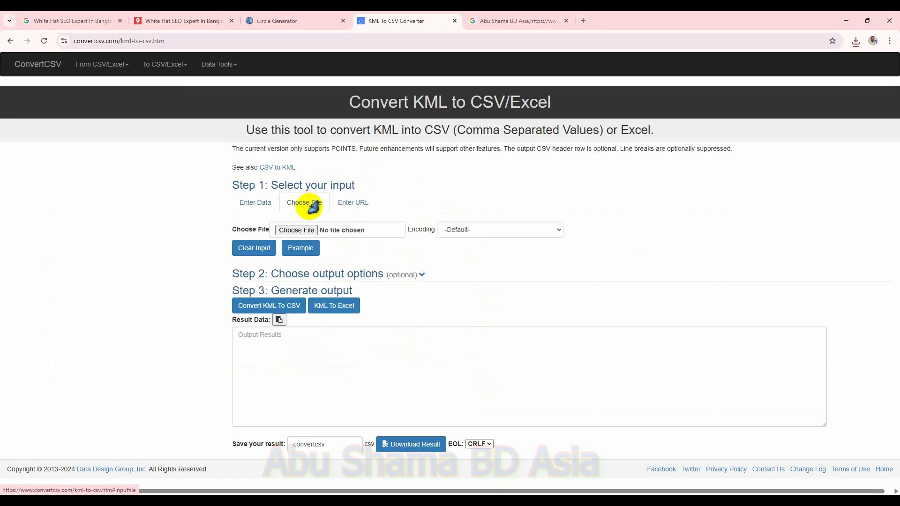
left_click(296, 231)
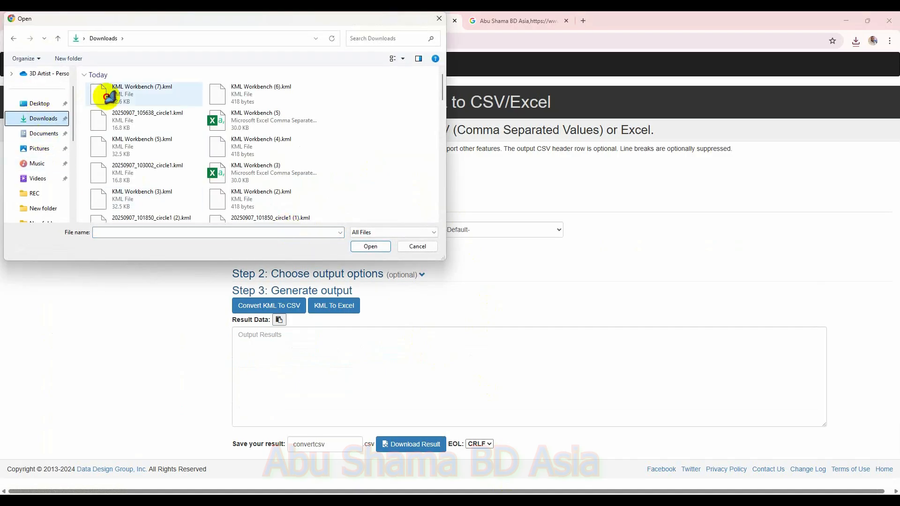
double_click(101, 93)
left_click(284, 307)
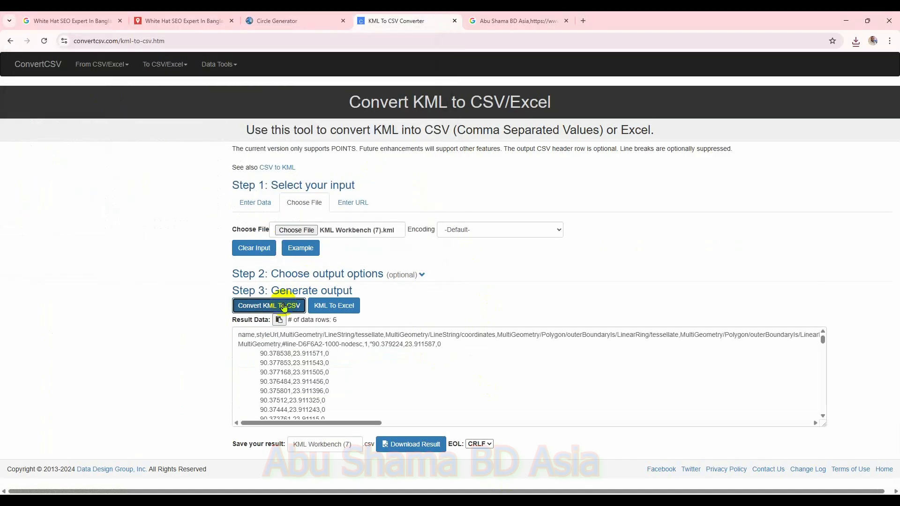
left_click(425, 446)
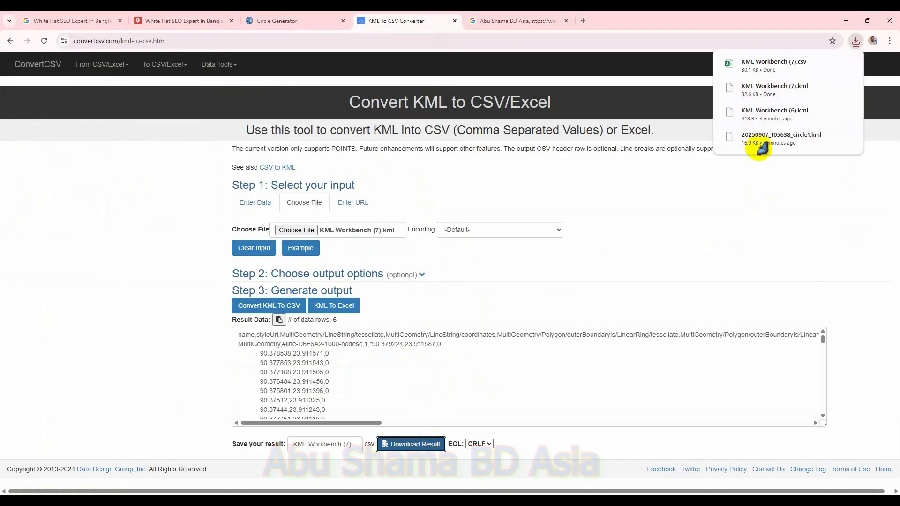
left_click(770, 62)
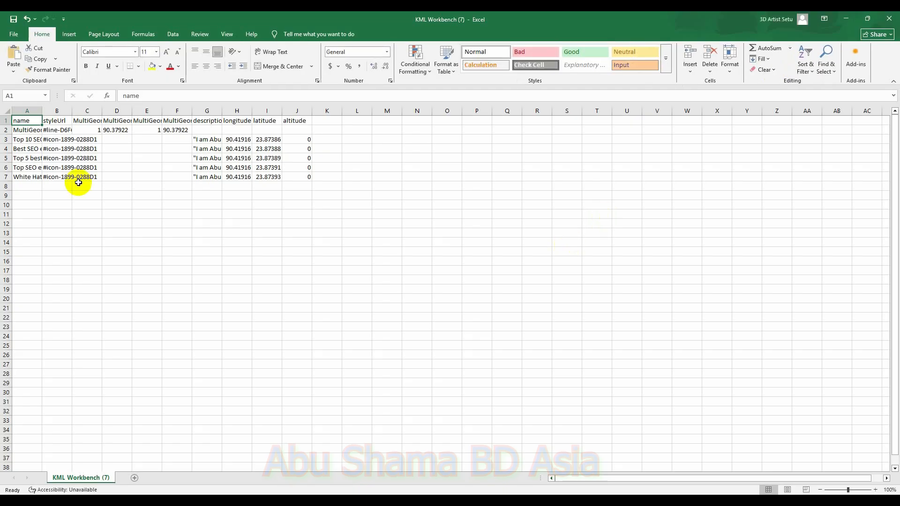
Step: Replace the MultiGeometry name in cell A2 with a copy of the 'Top 10 SEO expert in Bangladesh' name from A3
left_click(26, 130)
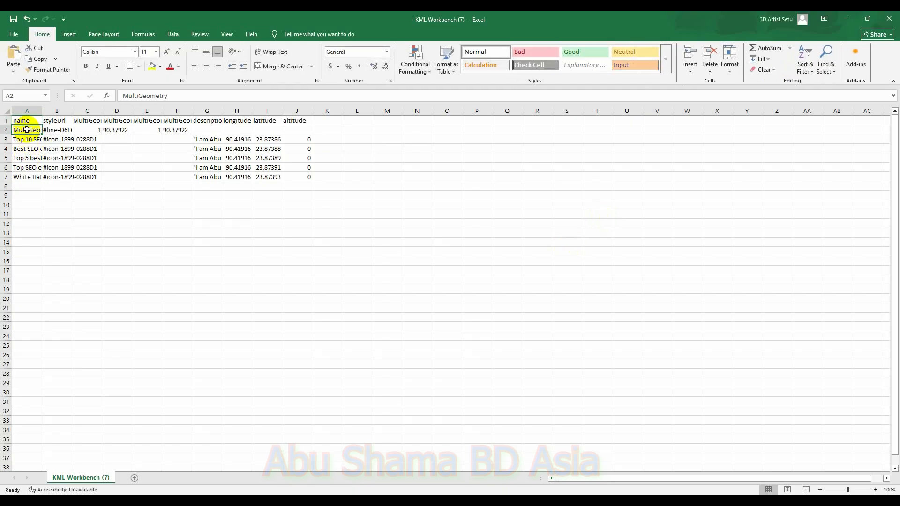
key("BackSpace")
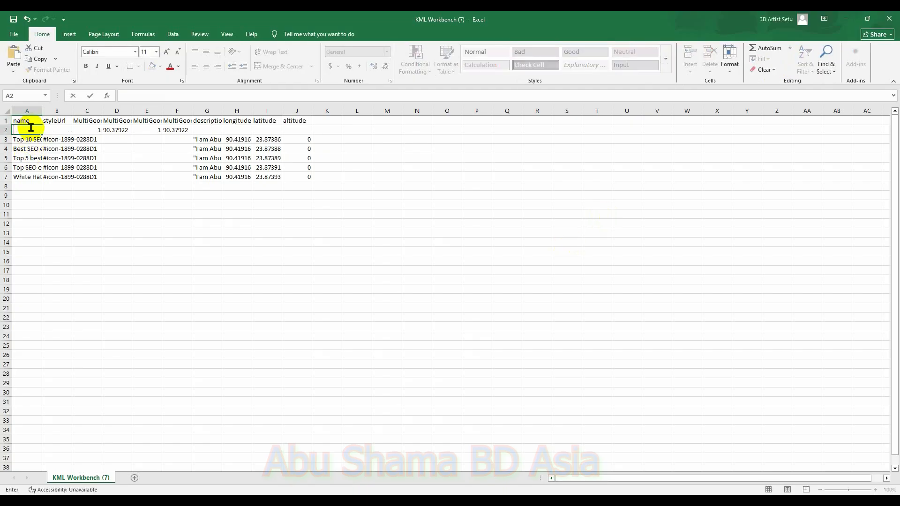
left_click(33, 139)
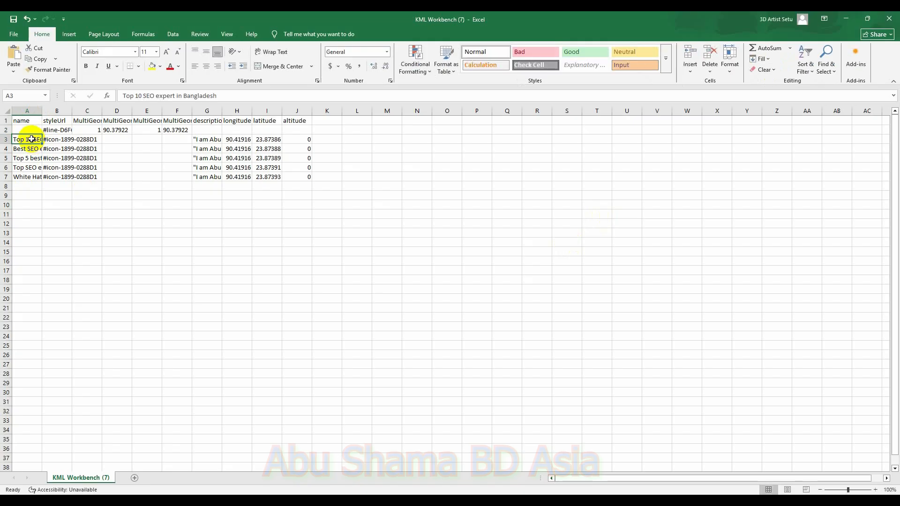
left_click(33, 128)
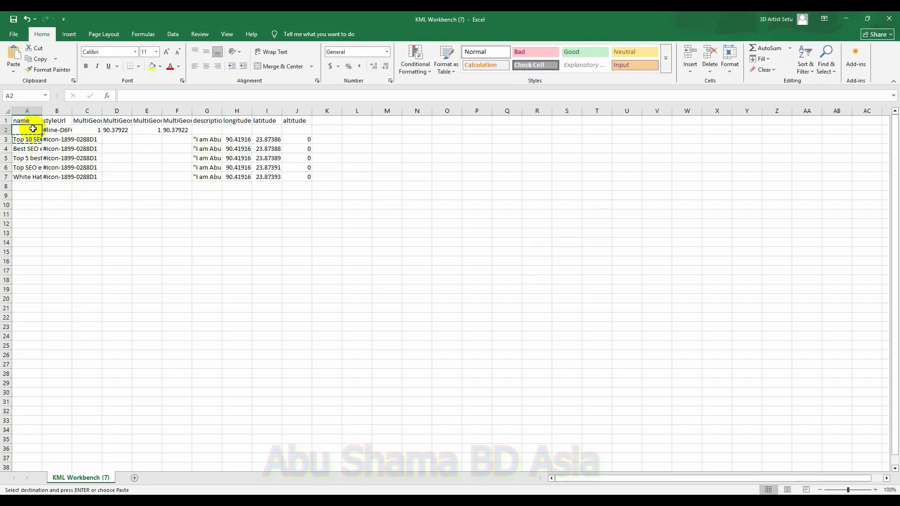
type("Top 10 SEO expert in Bangladesh")
Step: Copy row 3's description, longitude, latitude and altitude cells into the same columns of row 2
left_click_drag(195, 140, 300, 141)
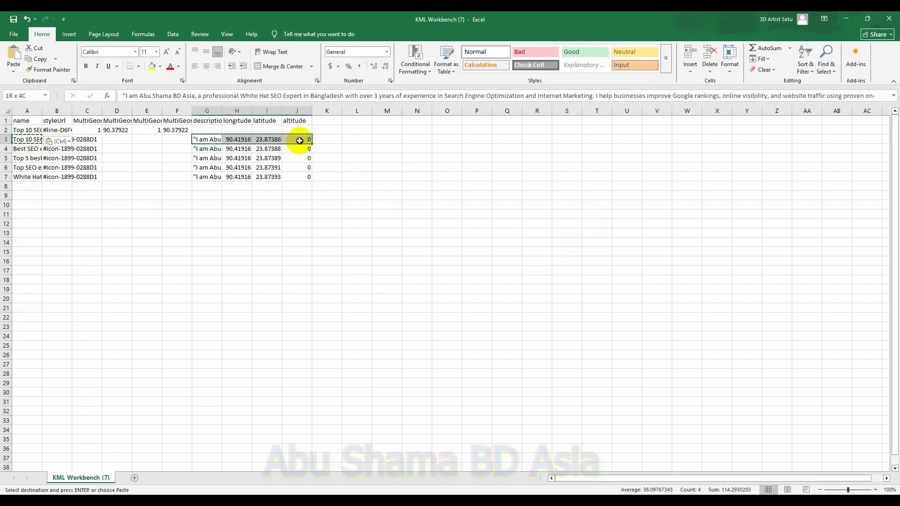
key("ctrl+c")
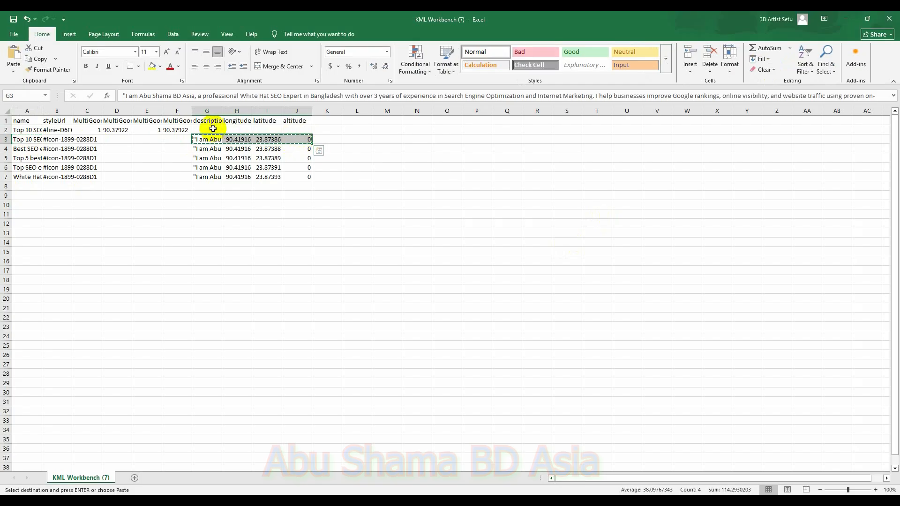
left_click(213, 128)
key("ctrl+v")
key("ctrl")
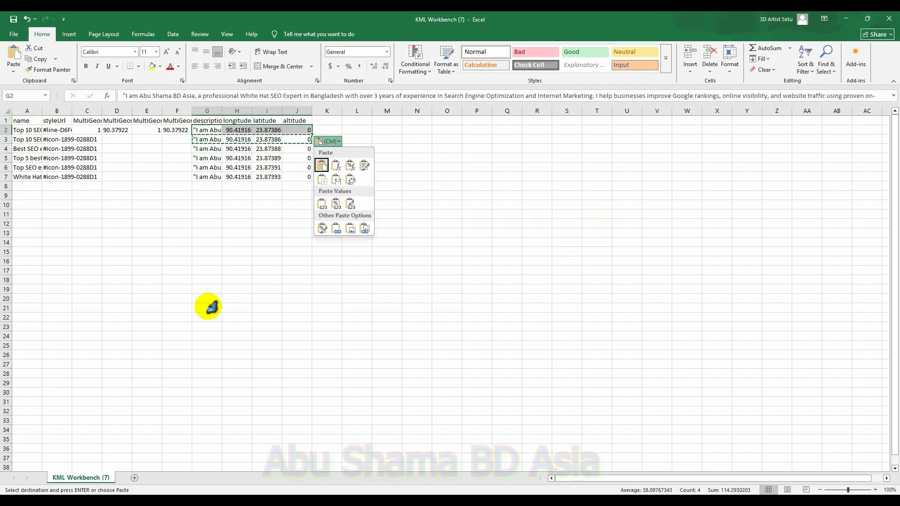
key("ctrl")
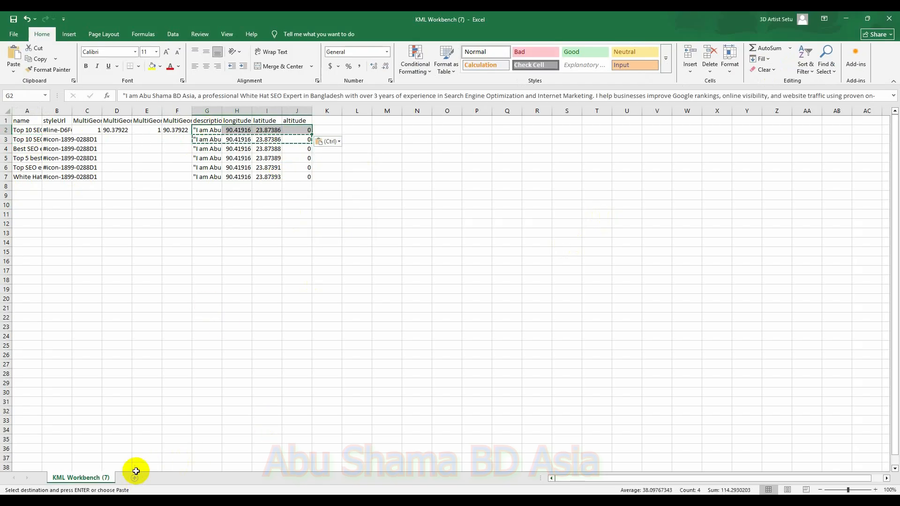
Step: Add a new worksheet, then select and copy the circle's coordinate list from the Circle Generator KML result
left_click(137, 479)
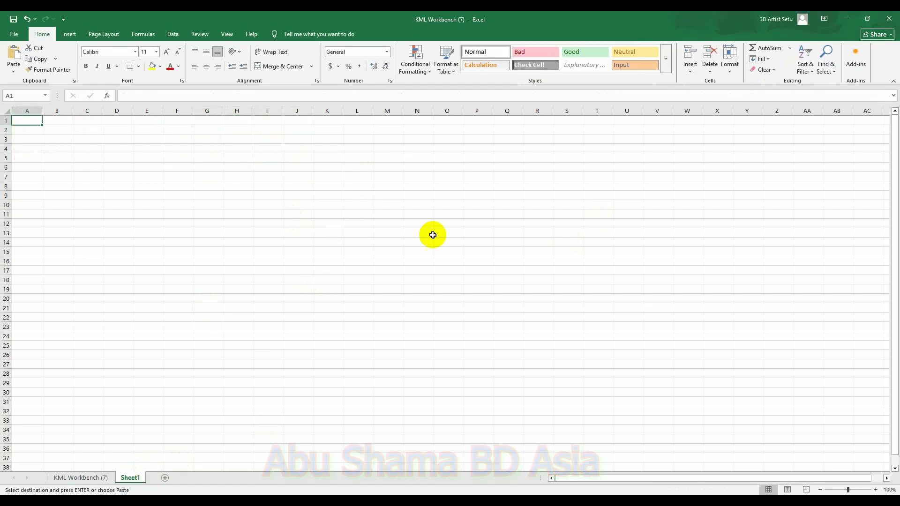
key("alt+Tab")
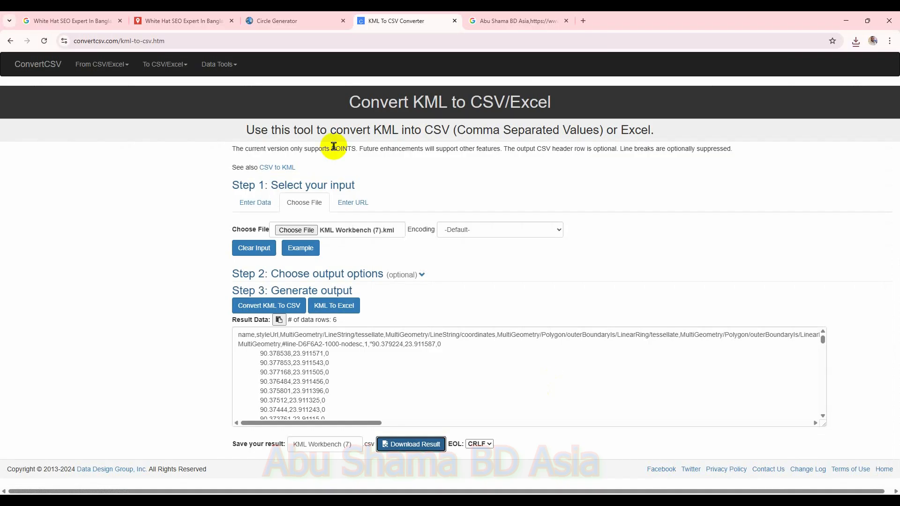
left_click(286, 21)
scroll(365, 354, "down", 10)
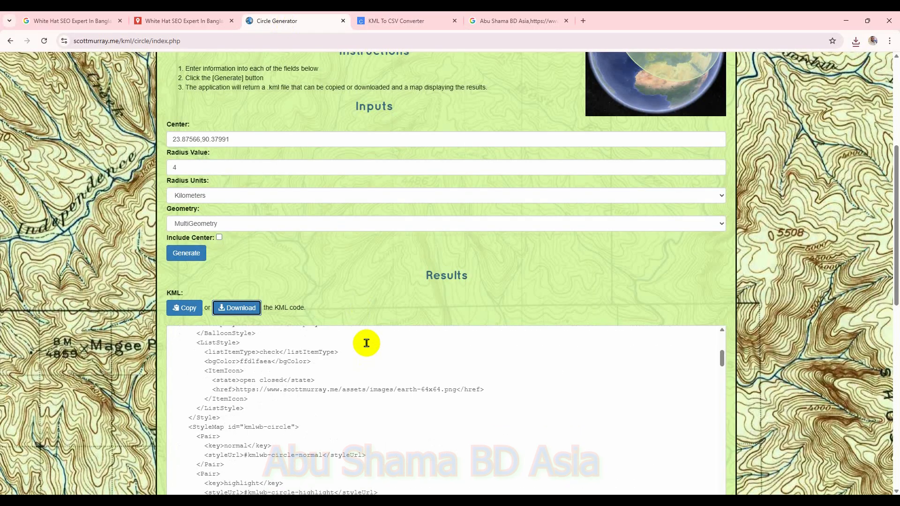
scroll(367, 389, "down", 5)
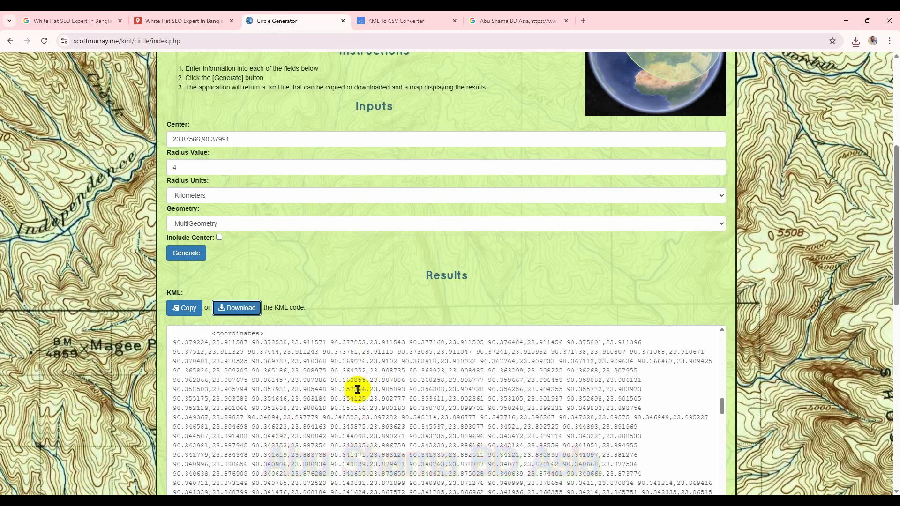
left_click_drag(174, 343, 640, 338)
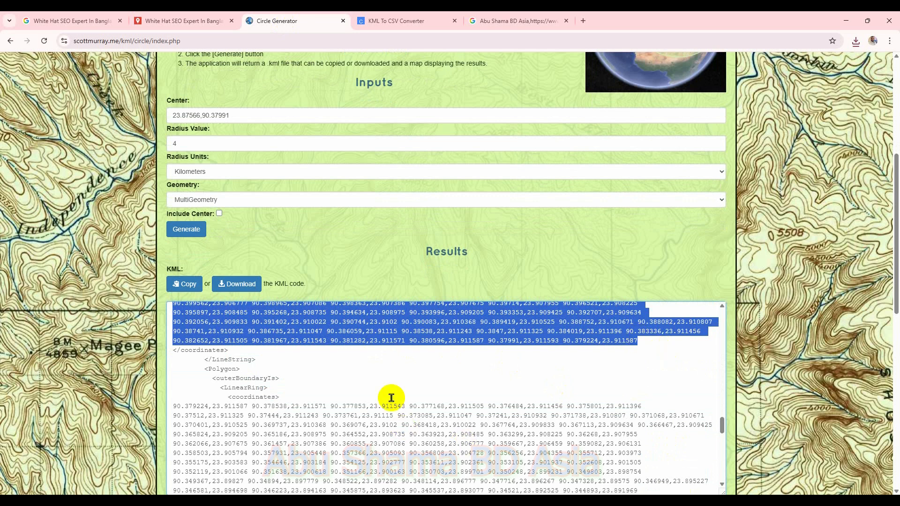
scroll(375, 403, "down", 1)
scroll(529, 390, "up", 7)
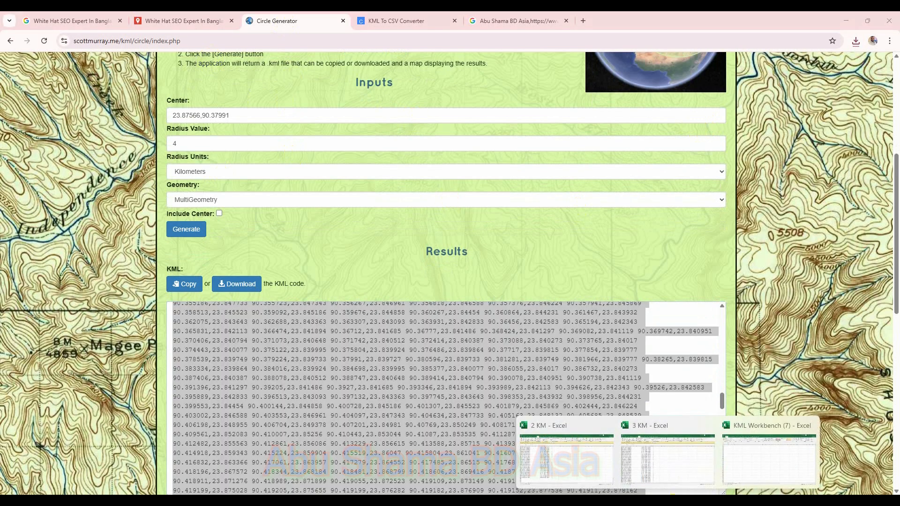
Step: Close the 2 KM workbook without saving and return to the KML Workbench (7) workbook
left_click(736, 468)
mouse_move(669, 500)
left_click(608, 426)
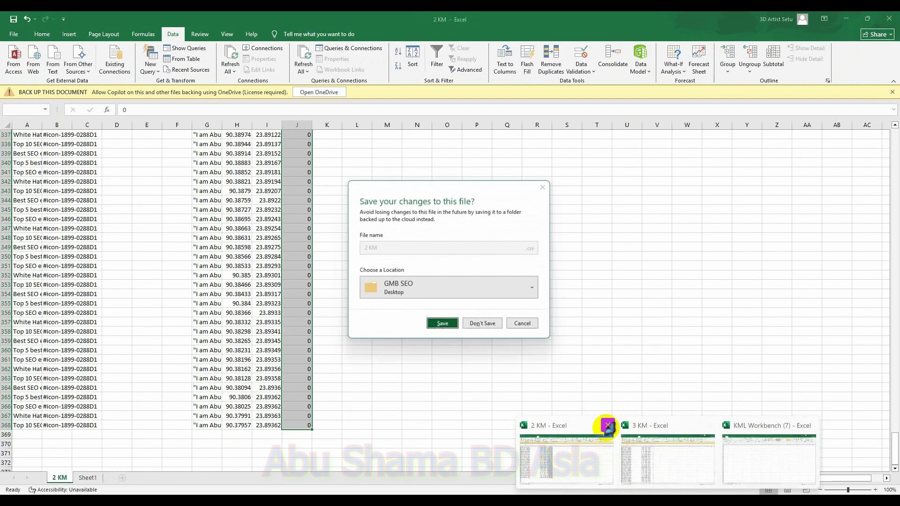
left_click(484, 326)
mouse_move(681, 492)
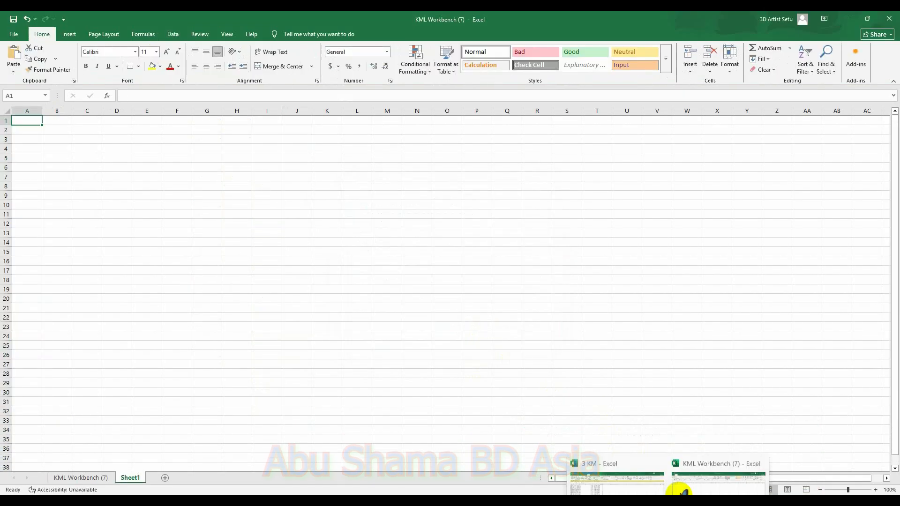
left_click(695, 474)
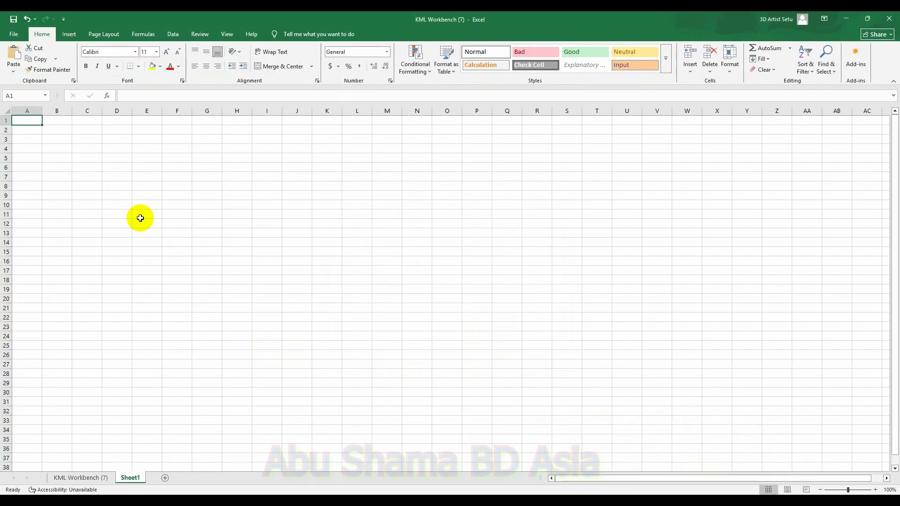
Step: Paste the copied circle coordinates into cell A1 of the new sheet
right_click(35, 122)
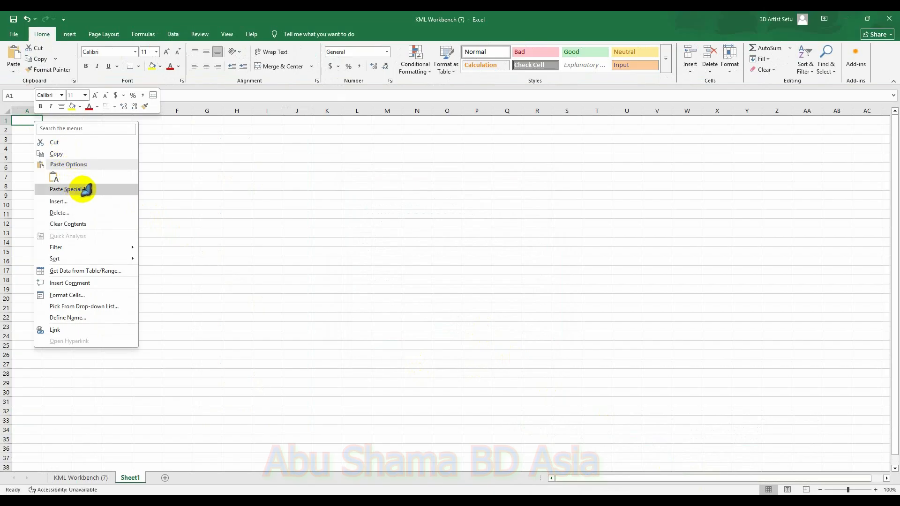
left_click(23, 123)
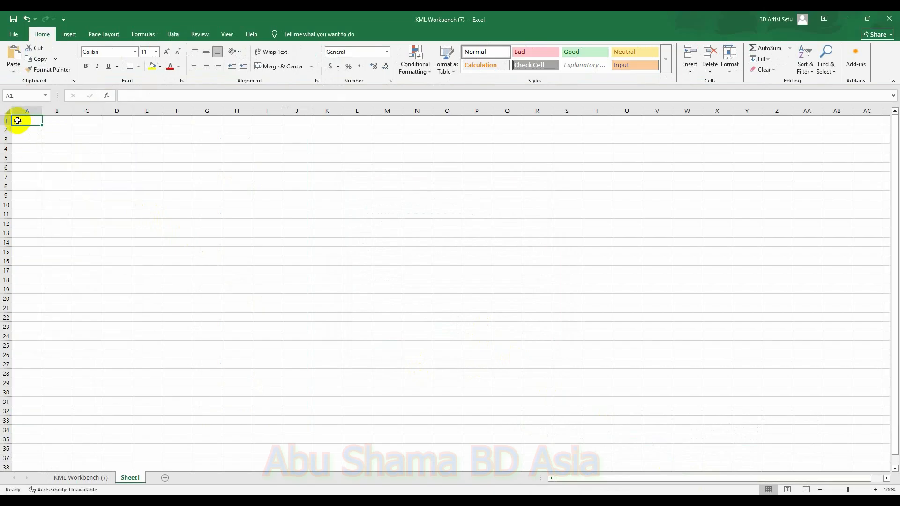
key("ctrl+v")
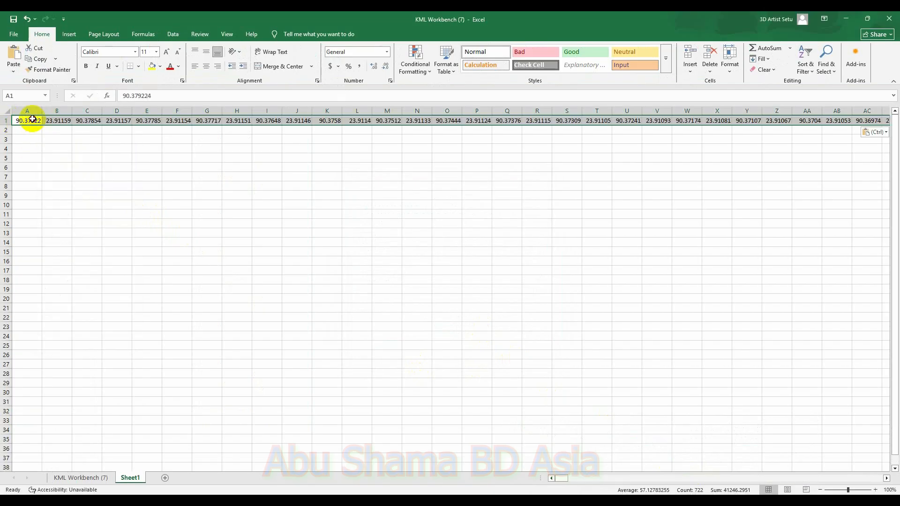
Step: Split the pasted coordinates into separate columns with Text to Columns, delimited by tab, semicolon, comma and space
left_click(32, 119)
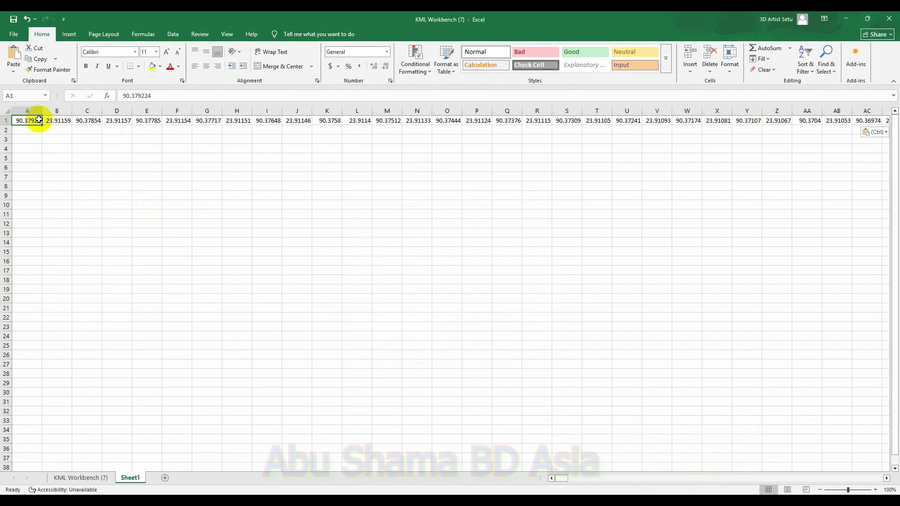
left_click(173, 35)
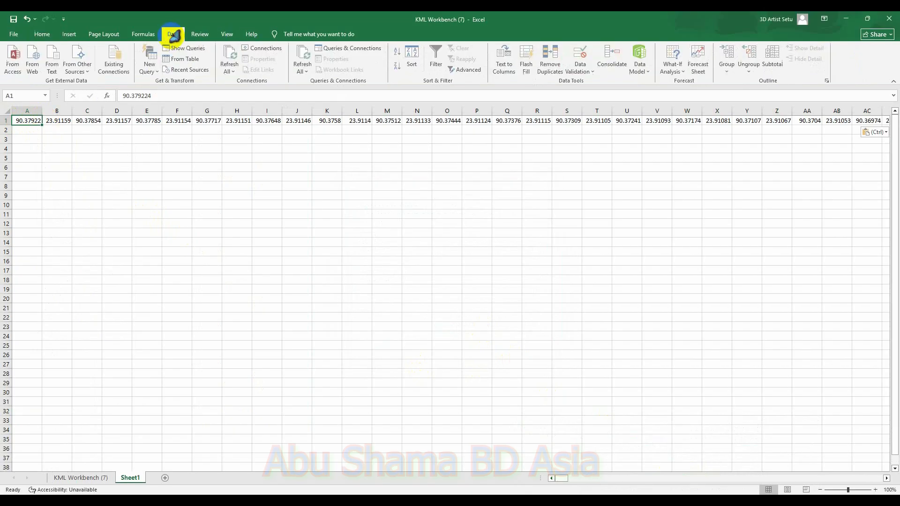
left_click(512, 71)
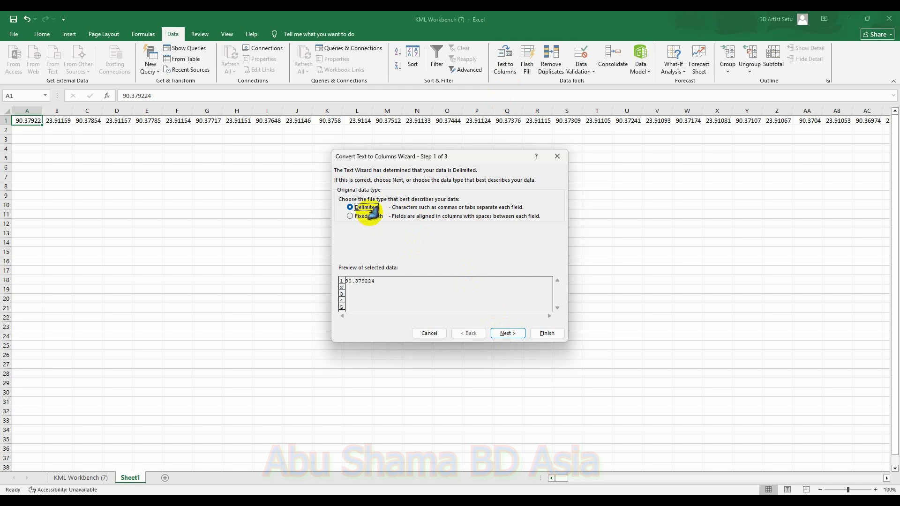
left_click(517, 334)
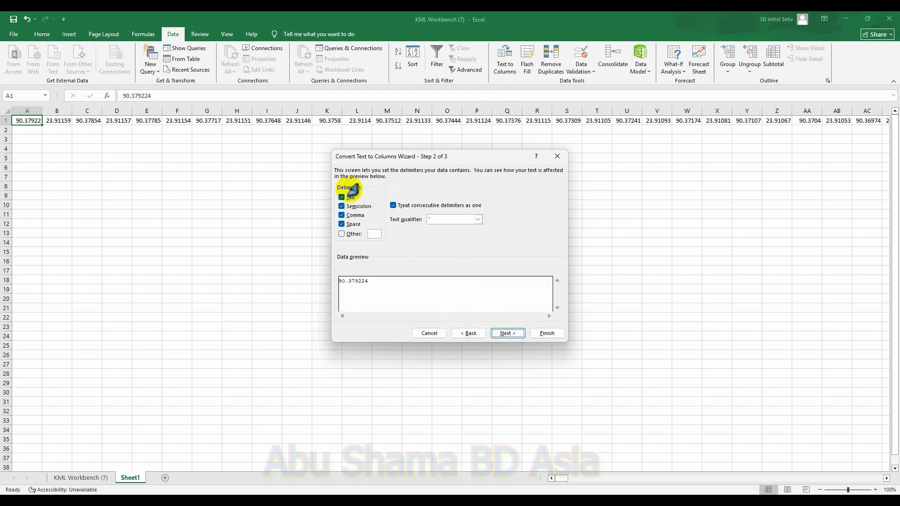
left_click(506, 333)
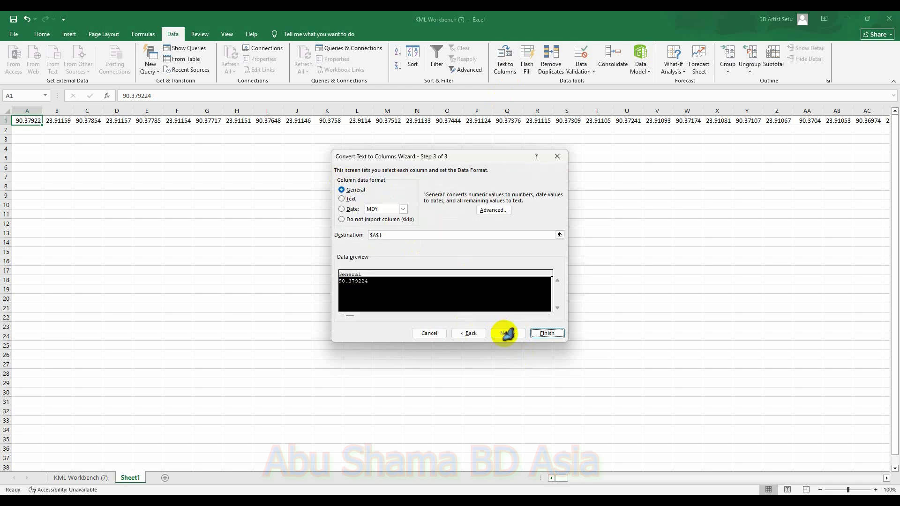
left_click(547, 334)
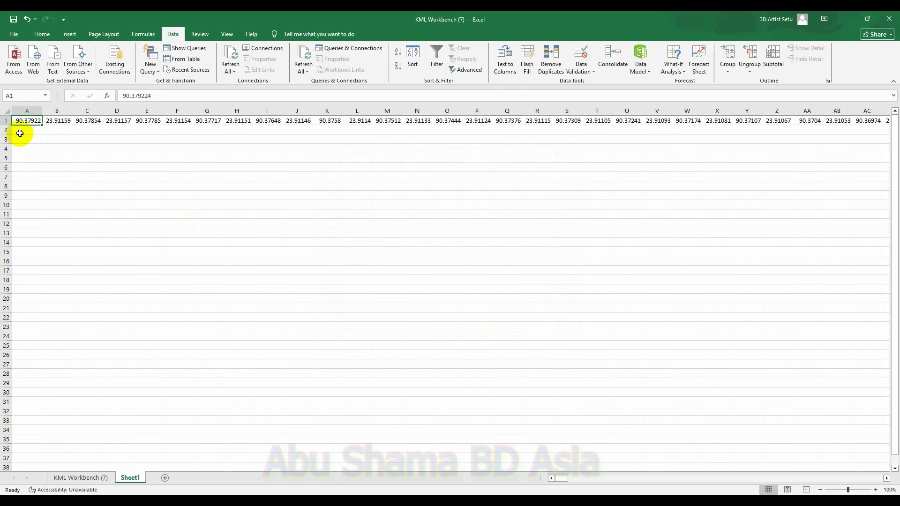
Step: Transpose row 1's coordinate values down column A starting at A2, then delete the original row 1
left_click(6, 121)
key("super+c")
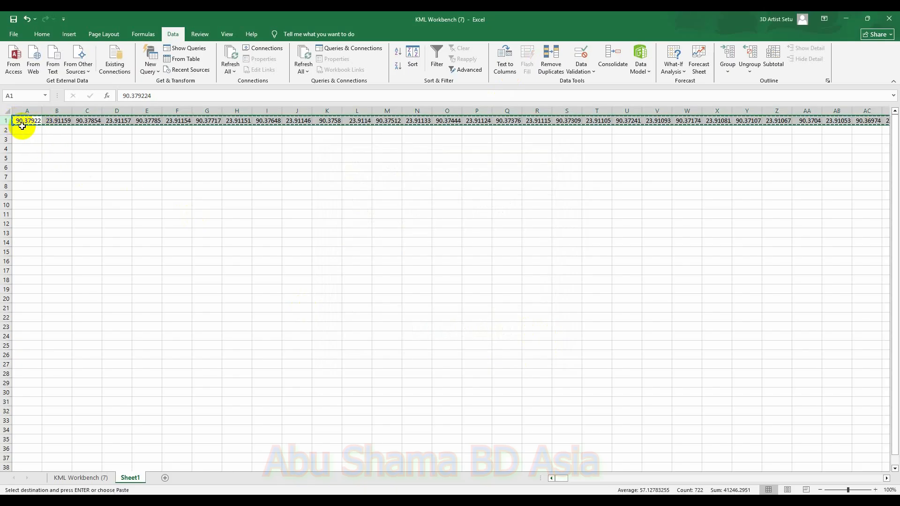
right_click(27, 132)
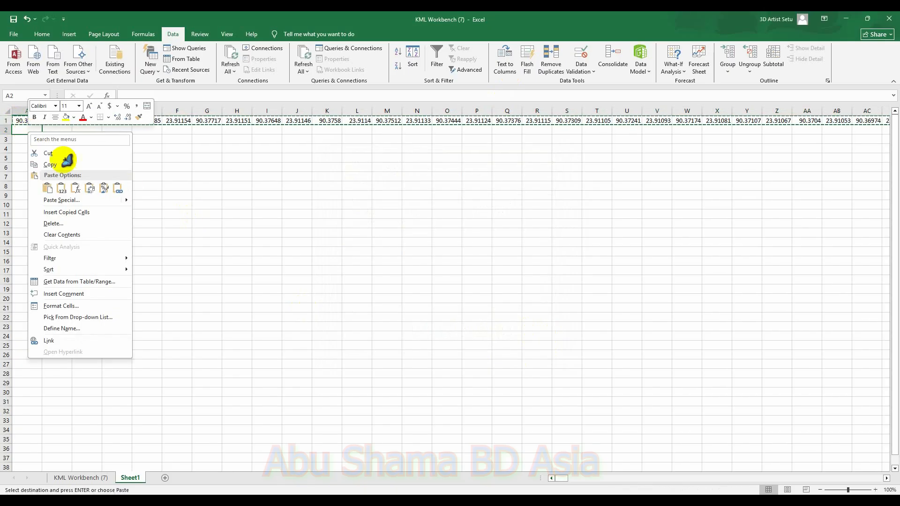
left_click(74, 200)
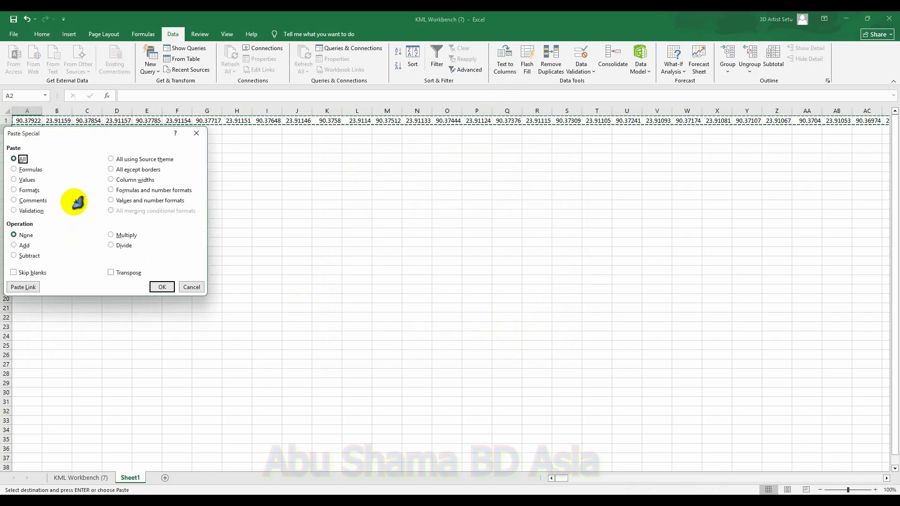
left_click(164, 288)
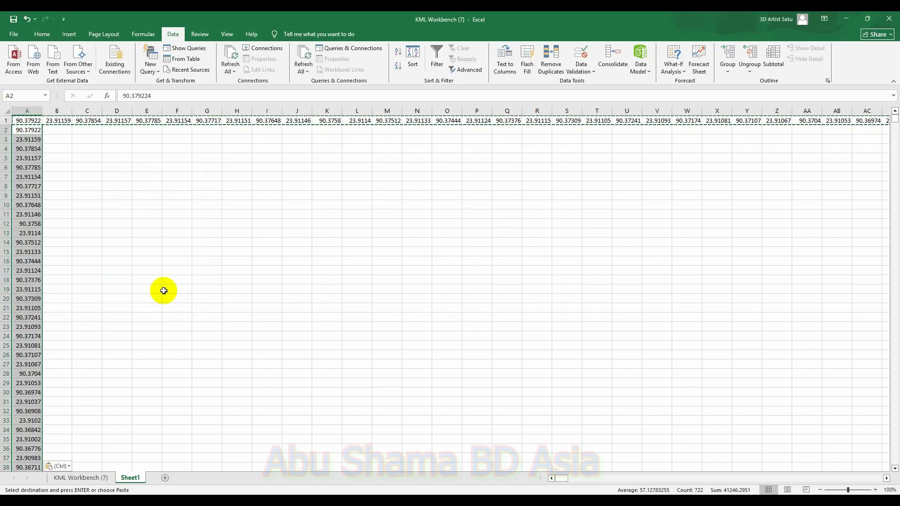
left_click(7, 120)
right_click(13, 120)
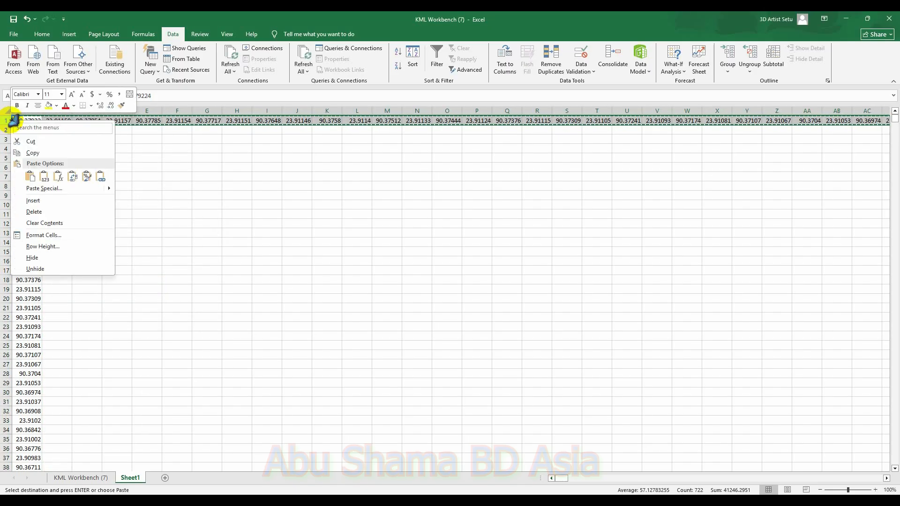
left_click(47, 210)
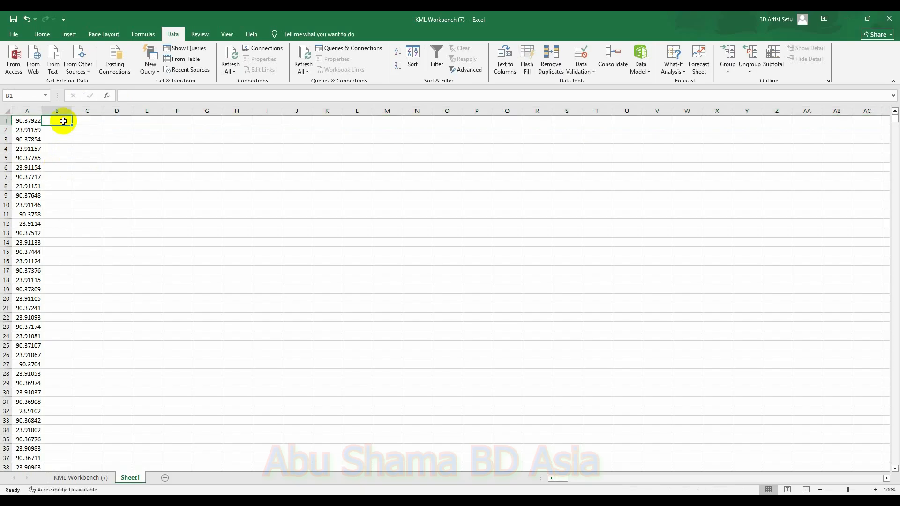
Step: Enter labels a1, a2, a3, a4 in B1:C2 and fill the pattern down columns B and C to row 722
left_click(86, 122)
type("a2")
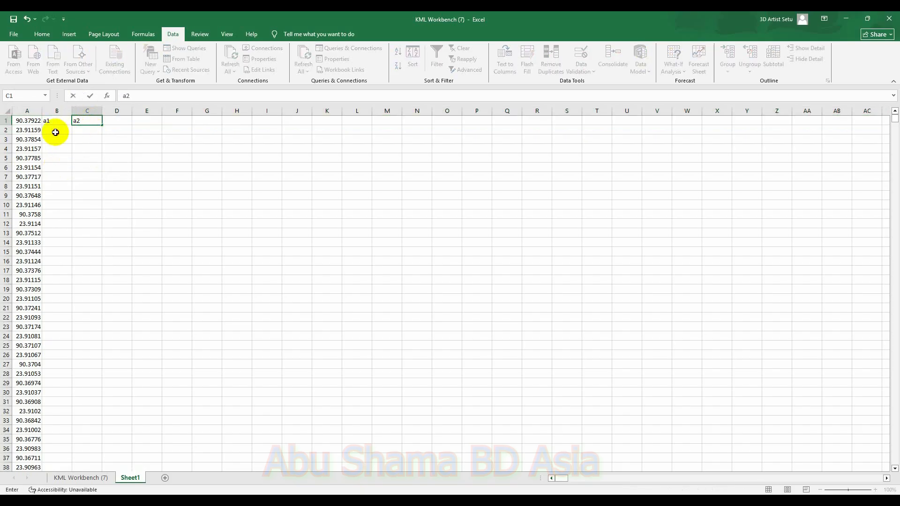
left_click(55, 132)
type("a1")
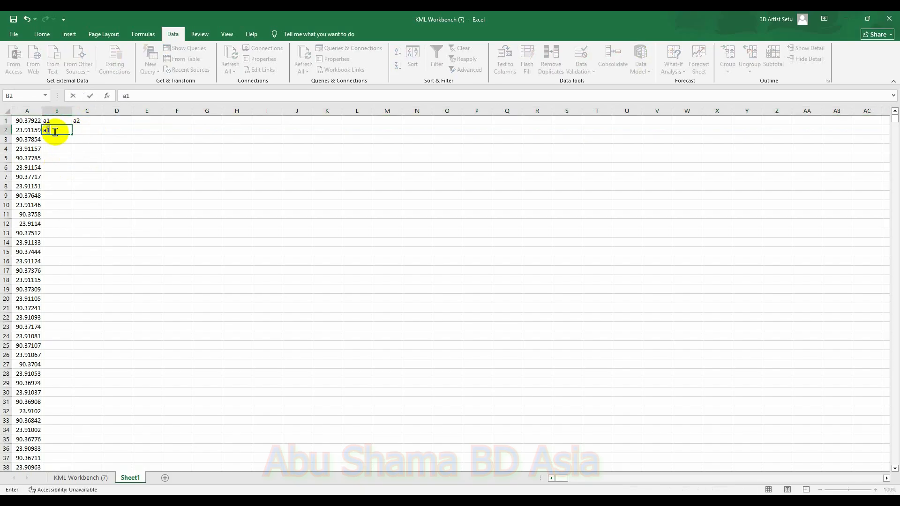
left_click(85, 130)
type("a2")
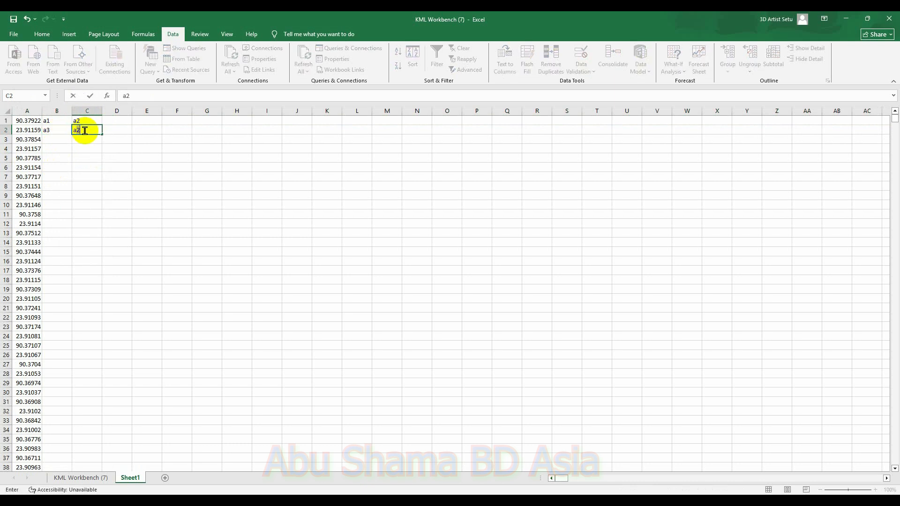
left_click_drag(49, 120, 65, 450)
left_click(322, 271)
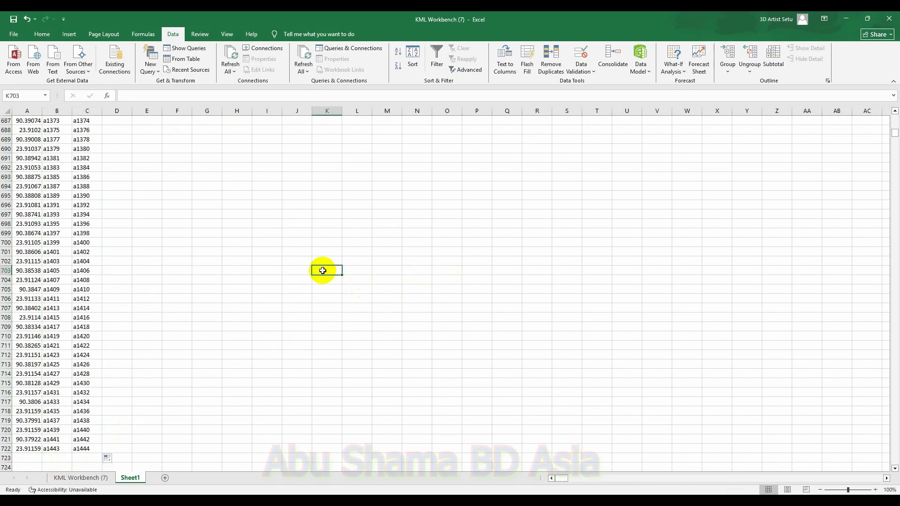
Step: Replace every 'a' with '=a' throughout the sheet using Find and Replace's Replace All
key("ctrl+f")
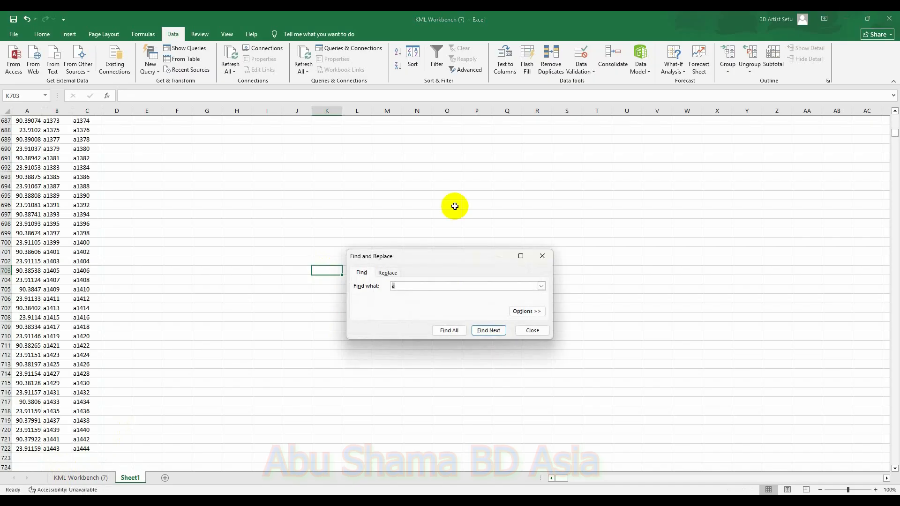
left_click(388, 273)
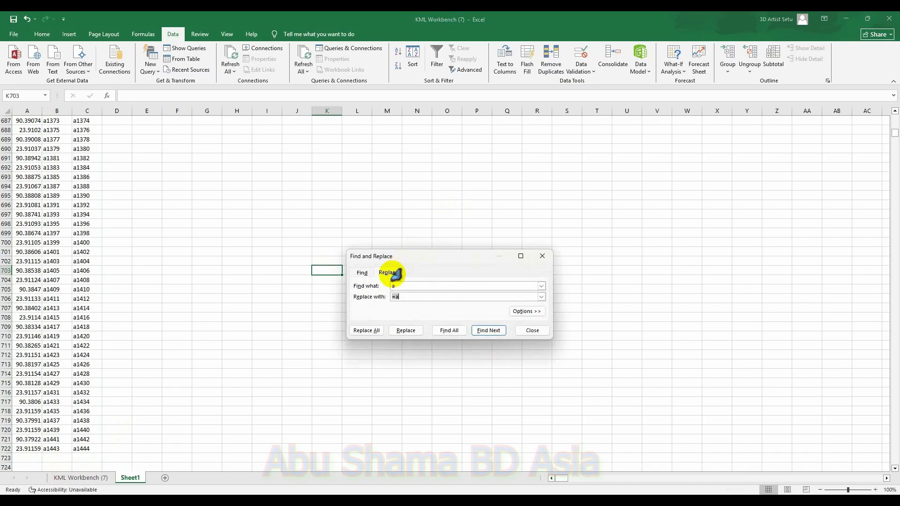
left_click(370, 331)
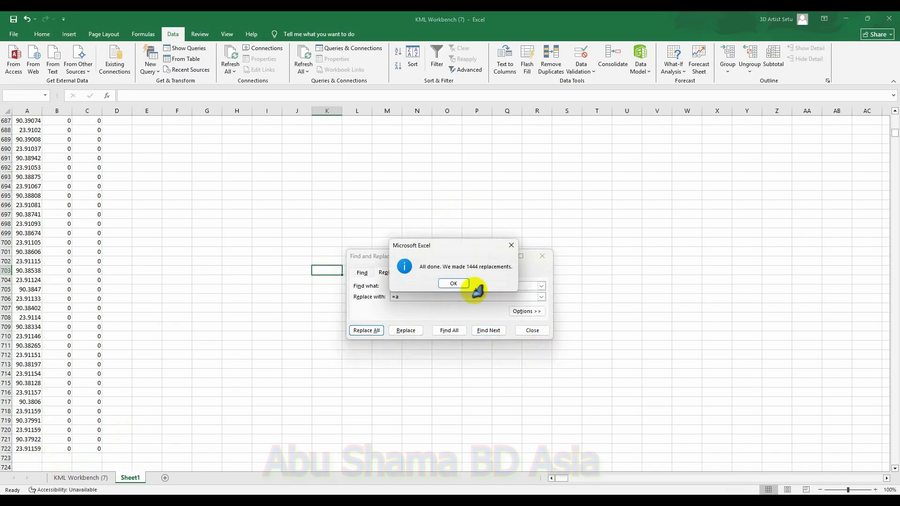
Step: Close the Find and Replace dialog and copy the coordinate pairs in columns B and C down to row 361
left_click(458, 282)
left_click(542, 256)
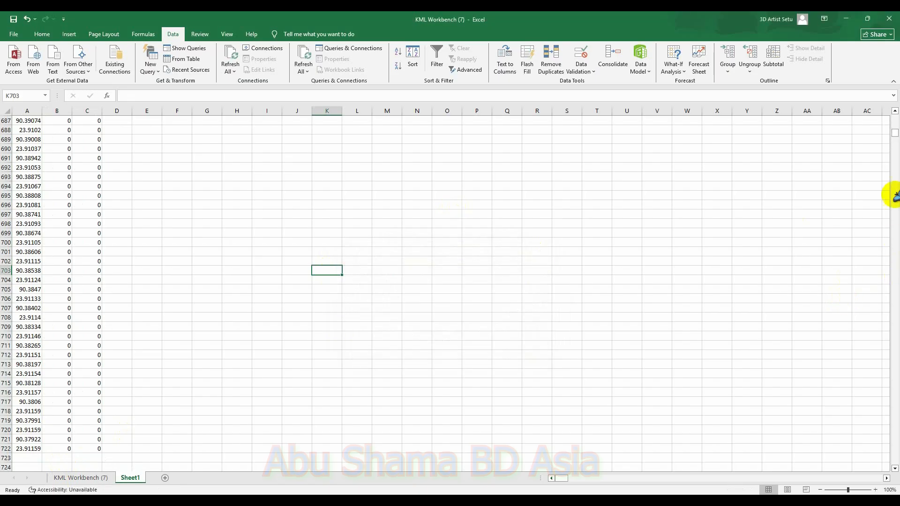
left_click_drag(896, 135, 895, 113)
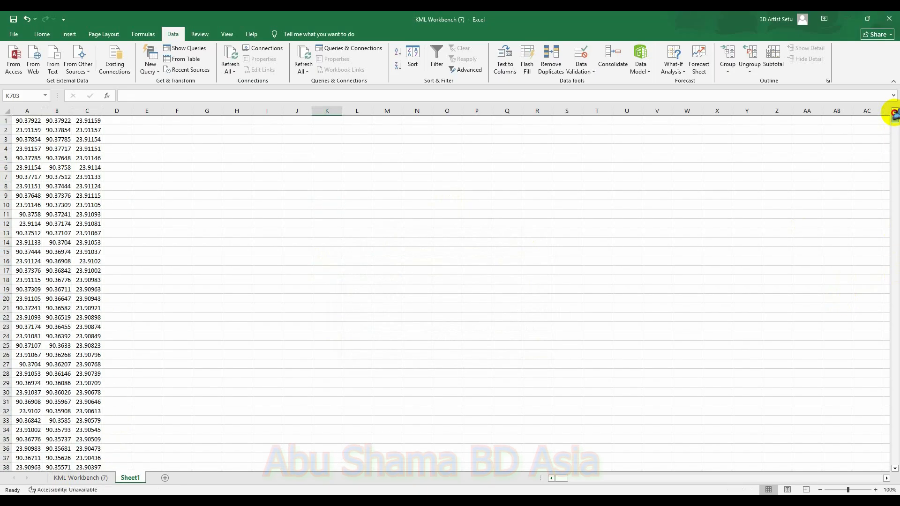
left_click_drag(55, 121, 94, 205)
key("ctrl+c")
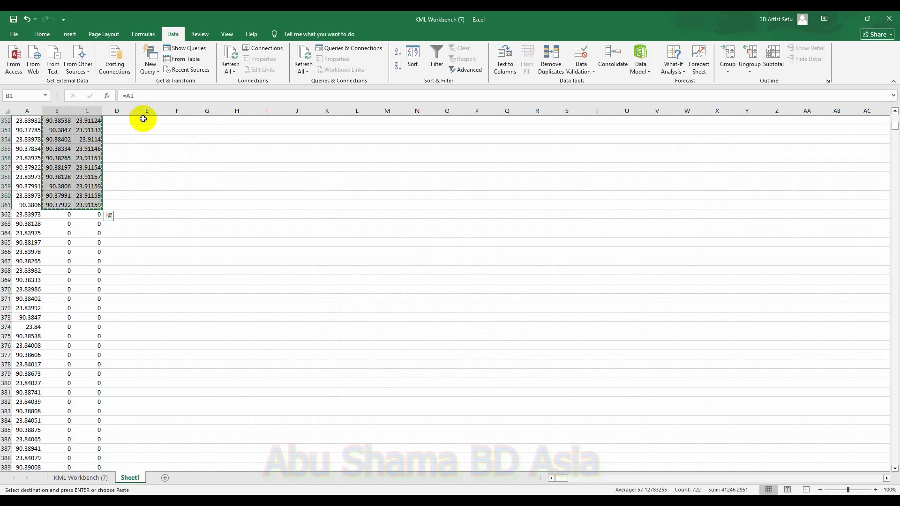
Step: Paste the copied coordinates as values into the KML Workbench sheet starting at cell H8
left_click(84, 478)
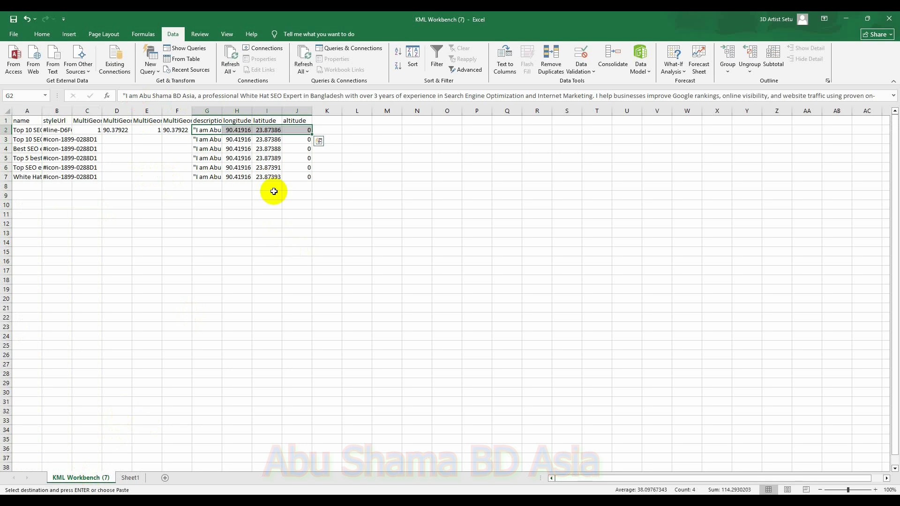
left_click(231, 186)
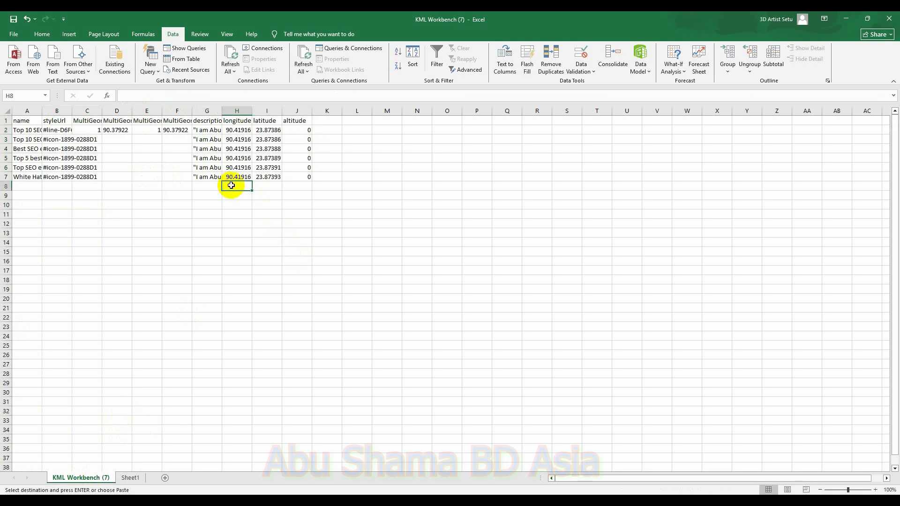
right_click(234, 186)
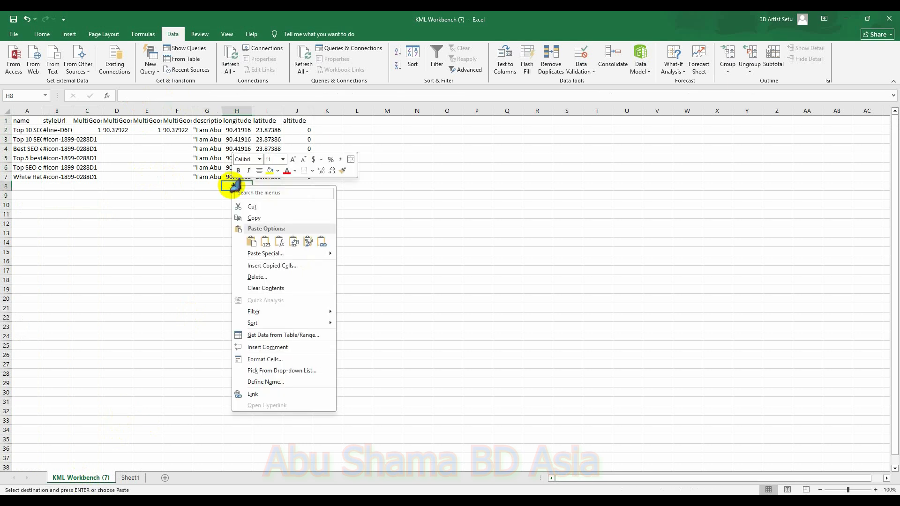
left_click(275, 254)
left_click(192, 231)
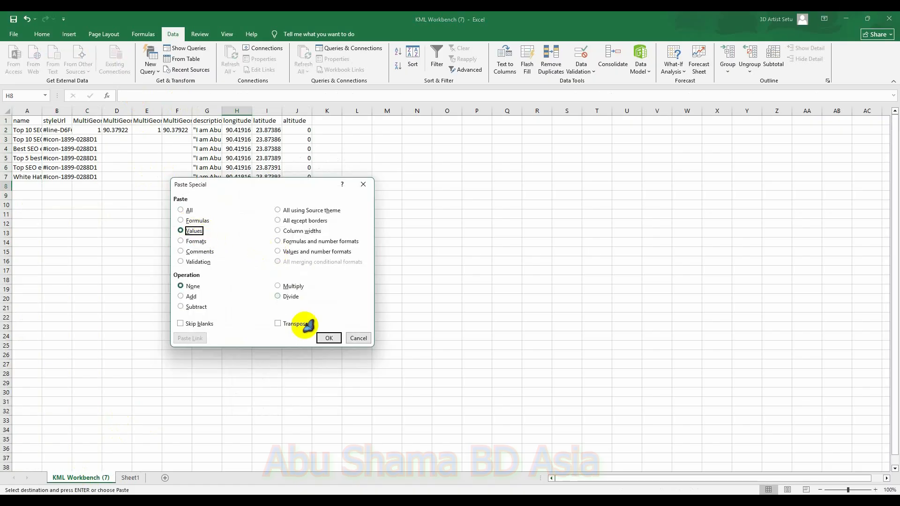
left_click(328, 338)
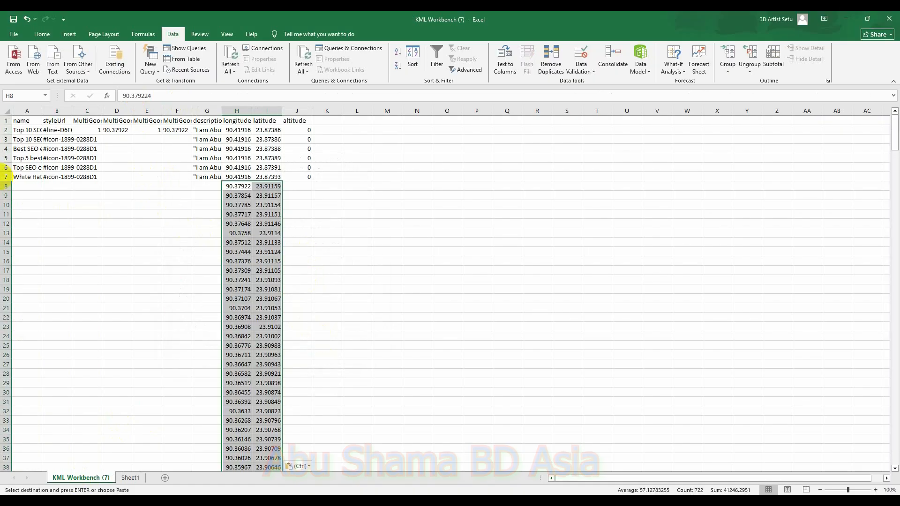
Step: Fill the name and style columns A–C and the description column G down to row 368
left_click_drag(15, 138, 67, 455)
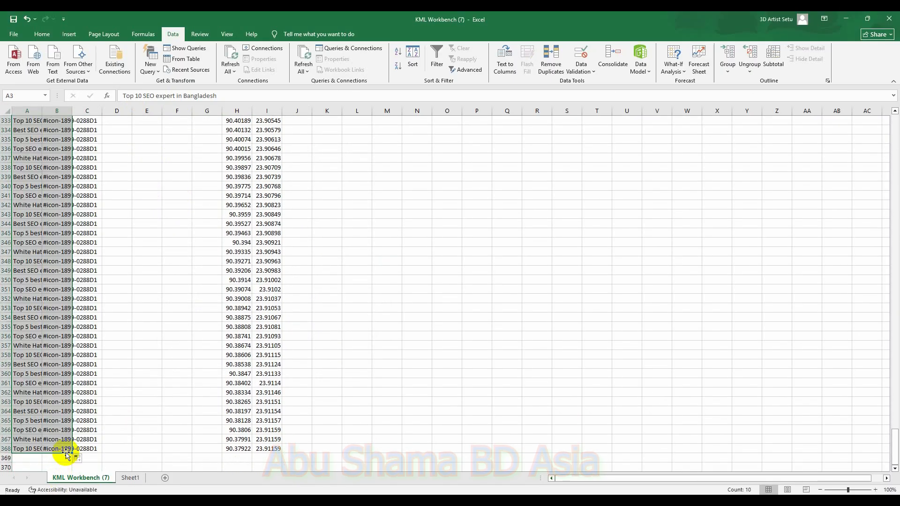
scroll(370, 258, "up", 20)
scroll(380, 234, "up", 20)
left_click_drag(895, 285, 894, 127)
left_click_drag(194, 141, 187, 458)
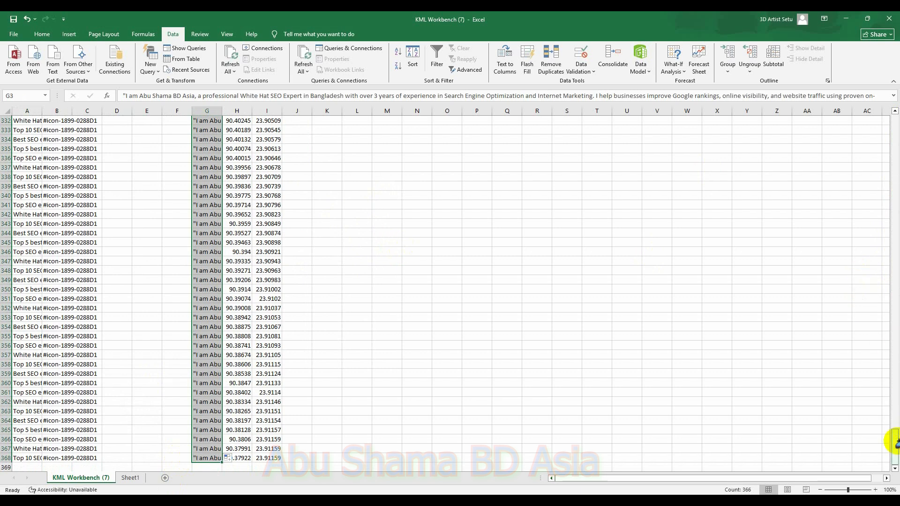
Step: Fill the altitude column J with 0 down to row 368
left_click_drag(896, 442, 897, 121)
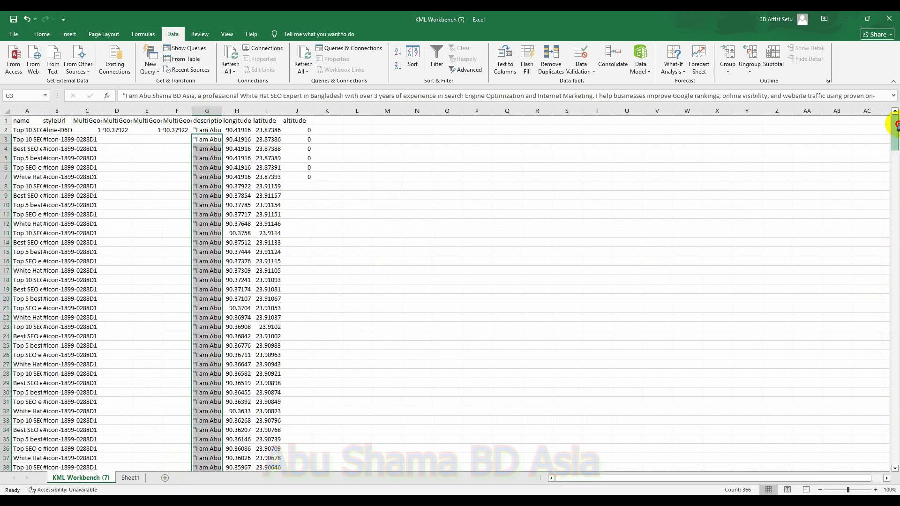
left_click_drag(299, 141, 306, 170)
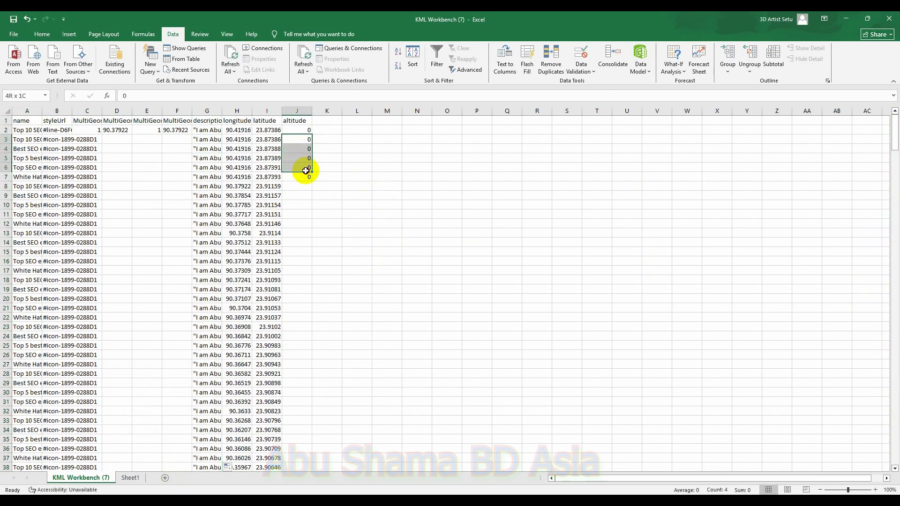
left_click_drag(312, 183, 300, 441)
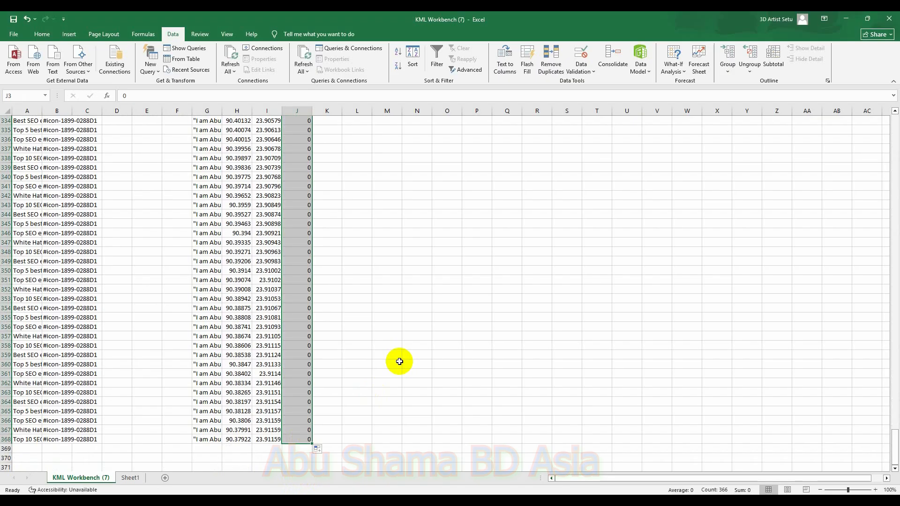
Step: Save the sheet as CSV named 4 KM in the Desktop GMB SEO folder, keeping the CSV format
left_click(14, 33)
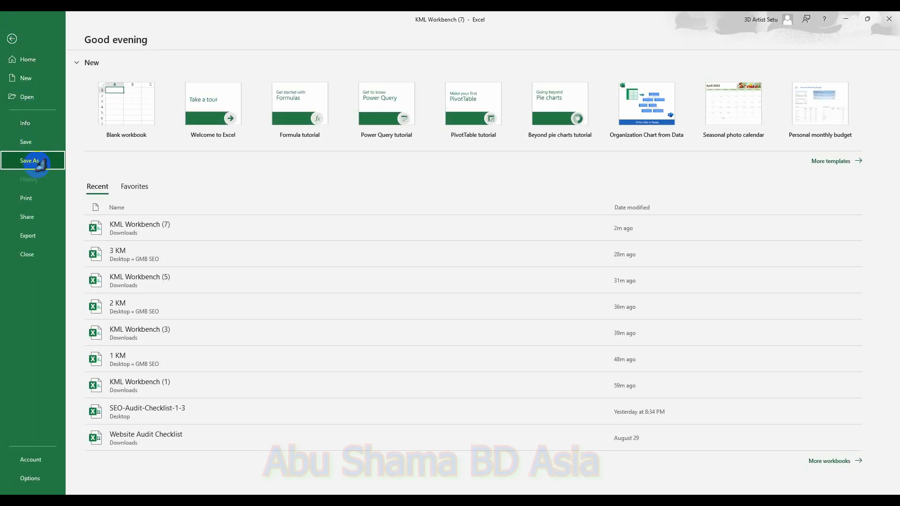
left_click(29, 160)
left_click(168, 190)
left_click(40, 102)
double_click(162, 92)
left_click(117, 113)
left_click(69, 196)
left_click(69, 197)
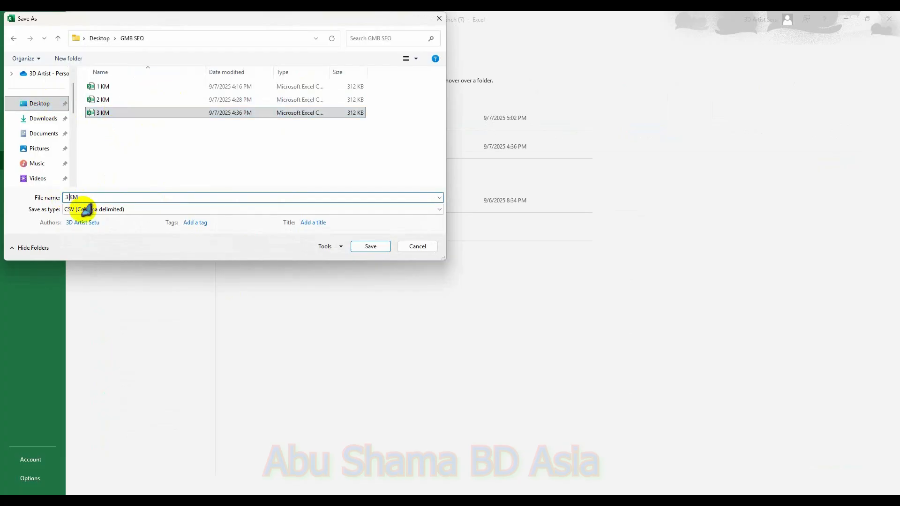
key("BackSpace")
key("BackSpace")
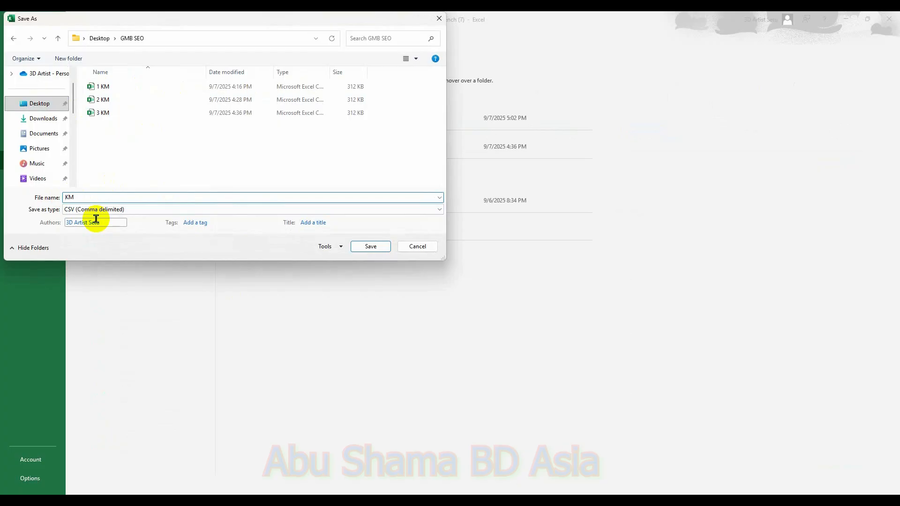
left_click(376, 246)
left_click(434, 289)
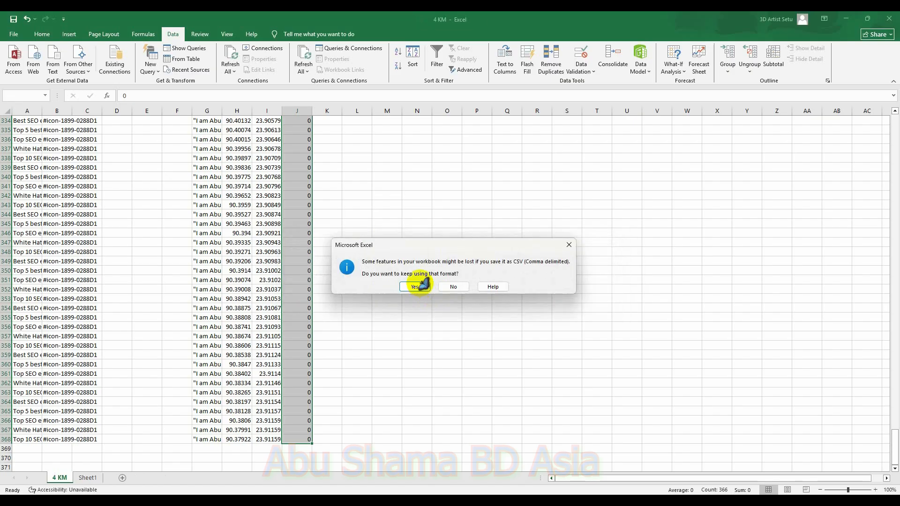
left_click(417, 283)
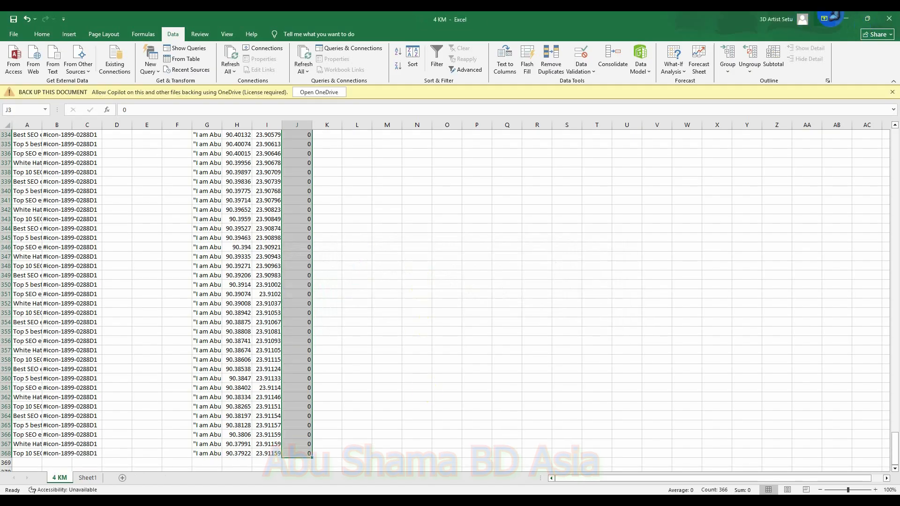
Step: Return to the My Maps tab in the browser and delete the KML Workbench layer
mouse_move(662, 493)
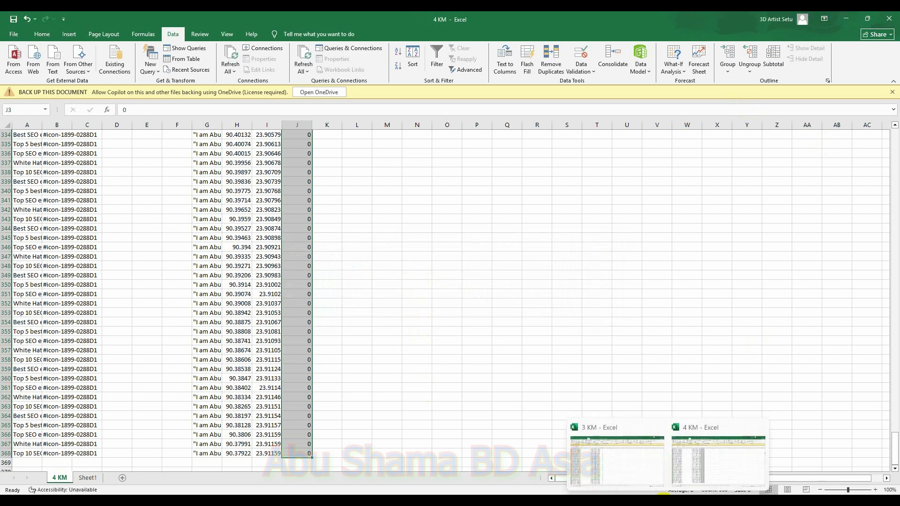
left_click(659, 425)
left_click(496, 325)
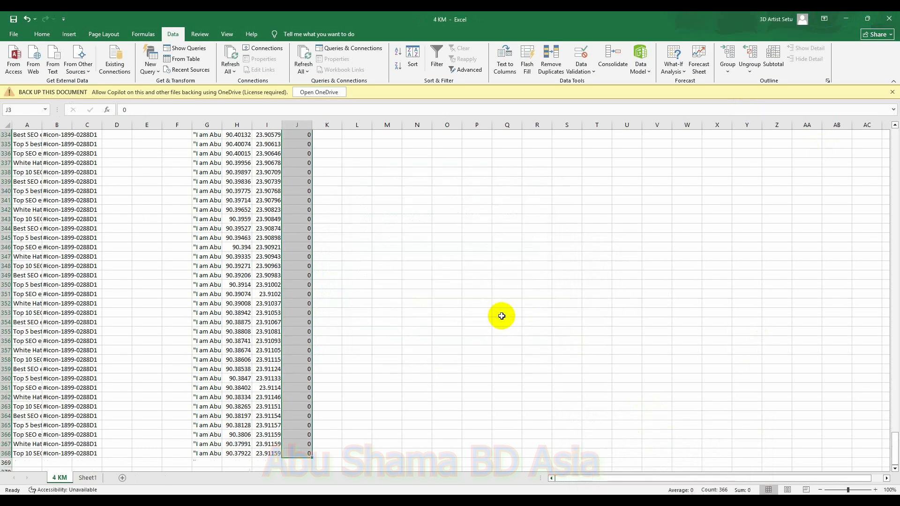
left_click(847, 19)
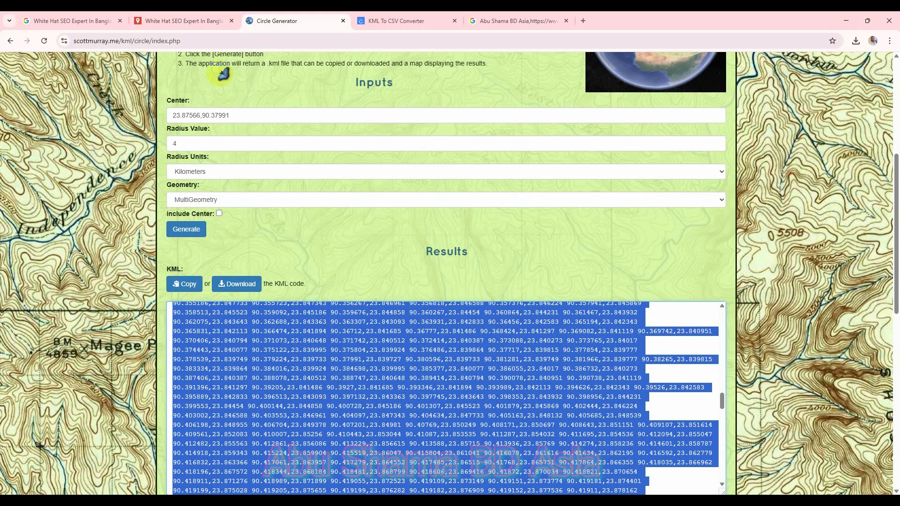
left_click(167, 21)
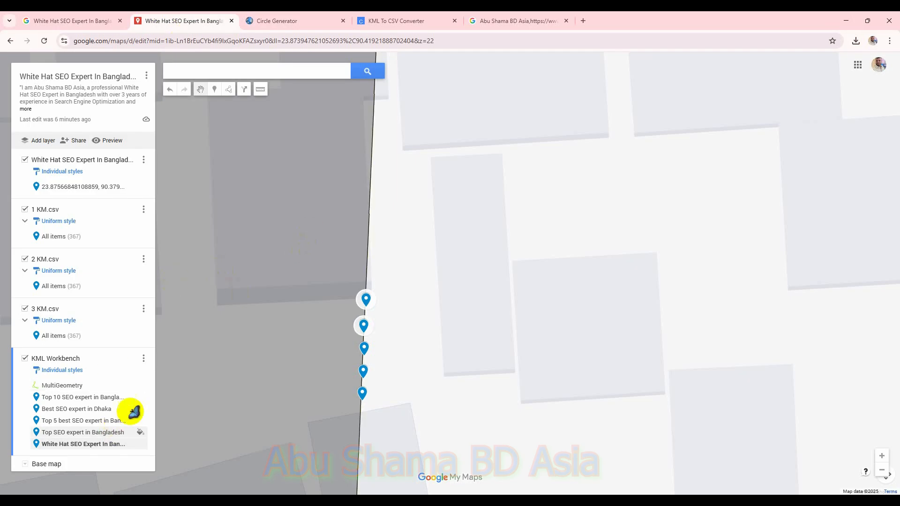
scroll(278, 327, "down", 6)
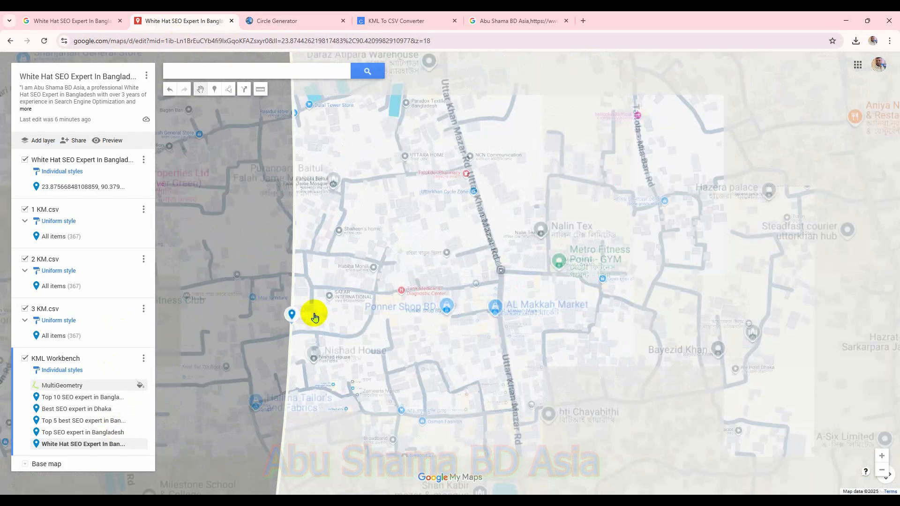
scroll(316, 307, "down", 4)
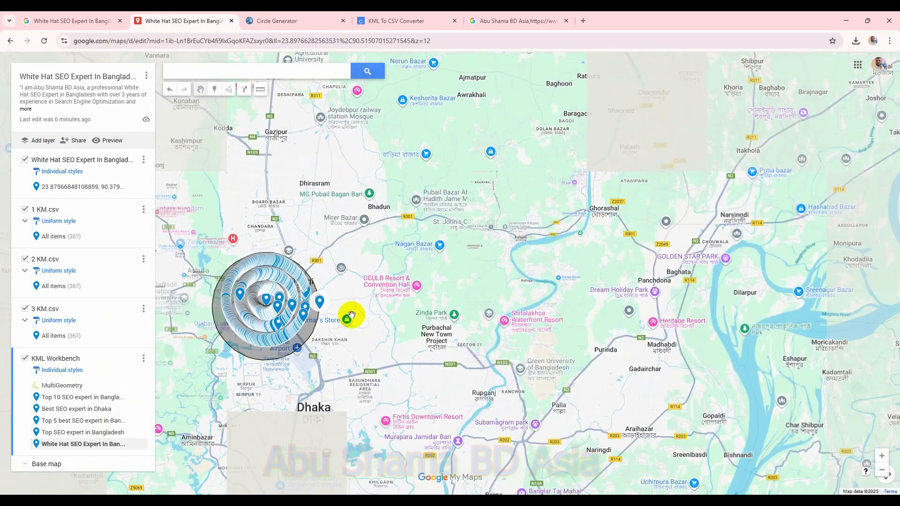
left_click_drag(352, 316, 541, 309)
scroll(382, 301, "up", 2)
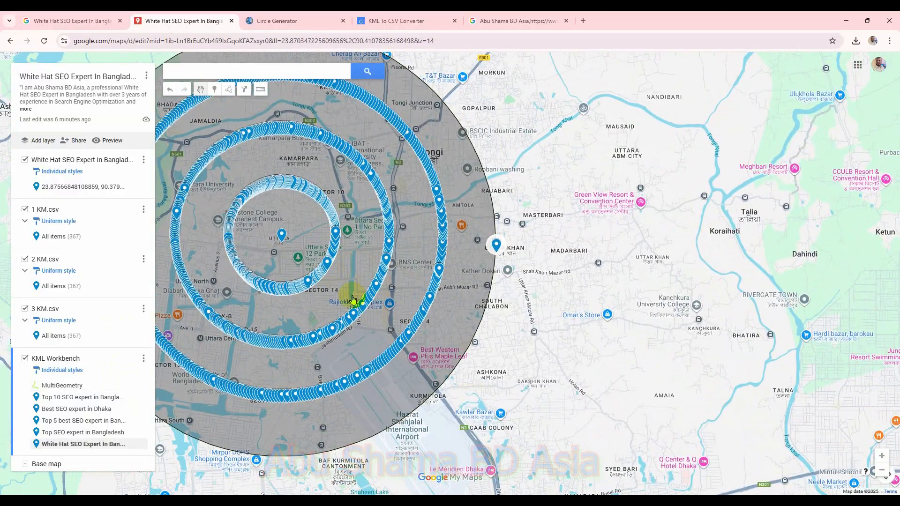
left_click_drag(360, 299, 475, 298)
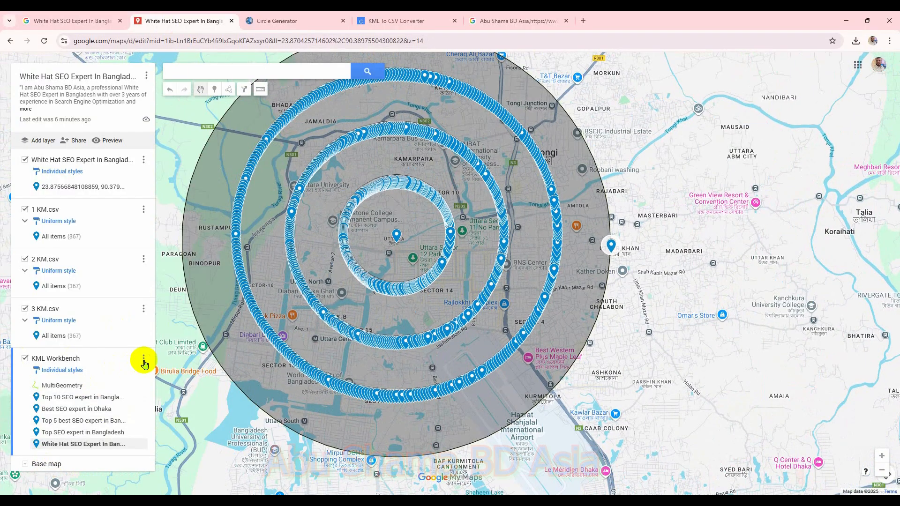
left_click(143, 358)
left_click(94, 389)
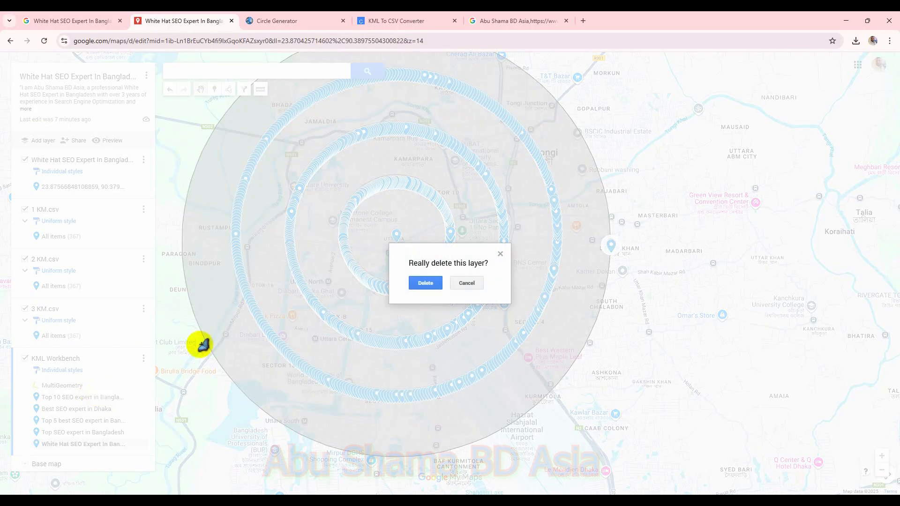
left_click(413, 285)
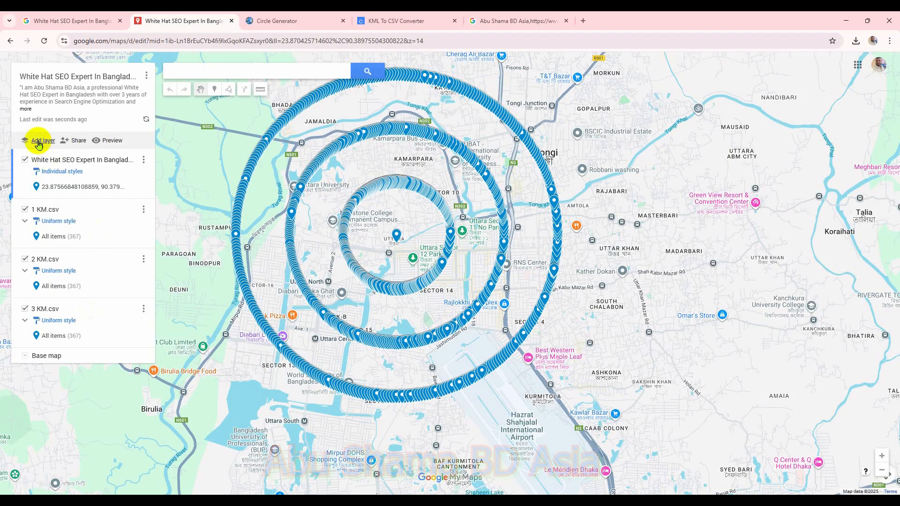
Step: Add a new layer and start importing KML Workbench (7) from Downloads, cancelling at the column selection
left_click(38, 143)
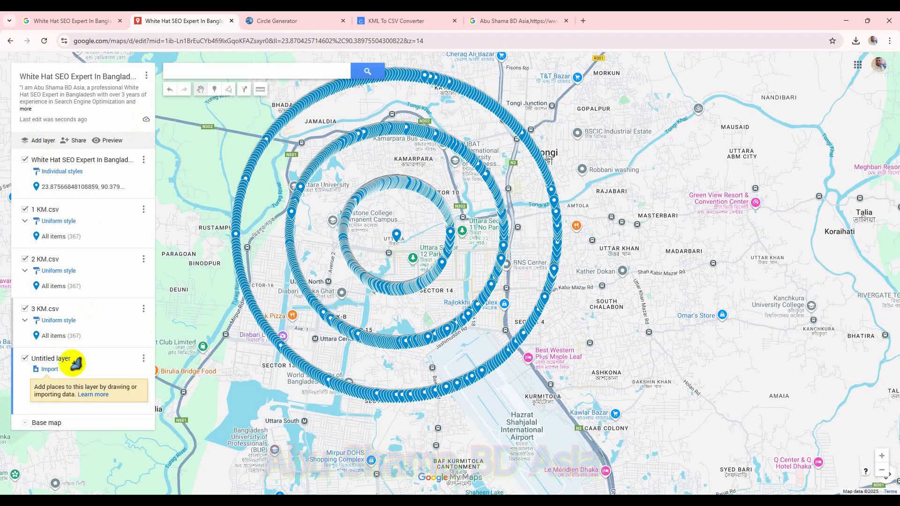
left_click(50, 369)
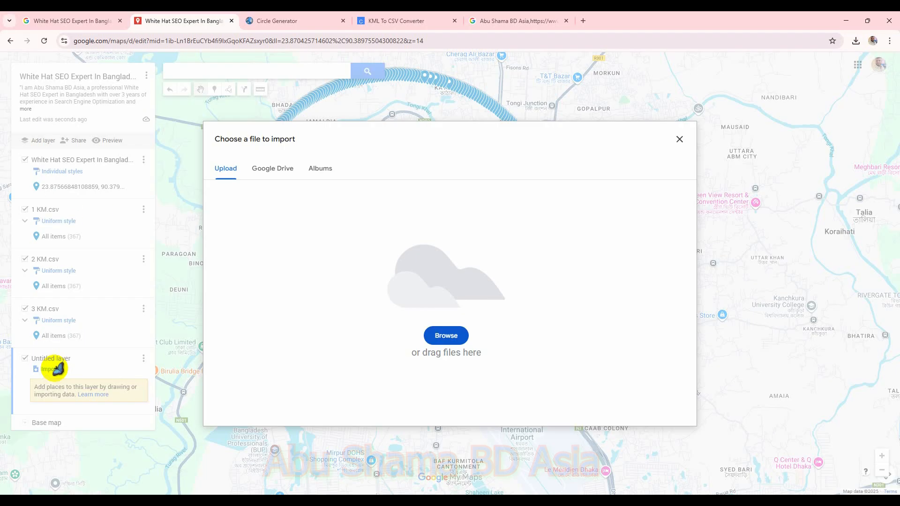
left_click(455, 338)
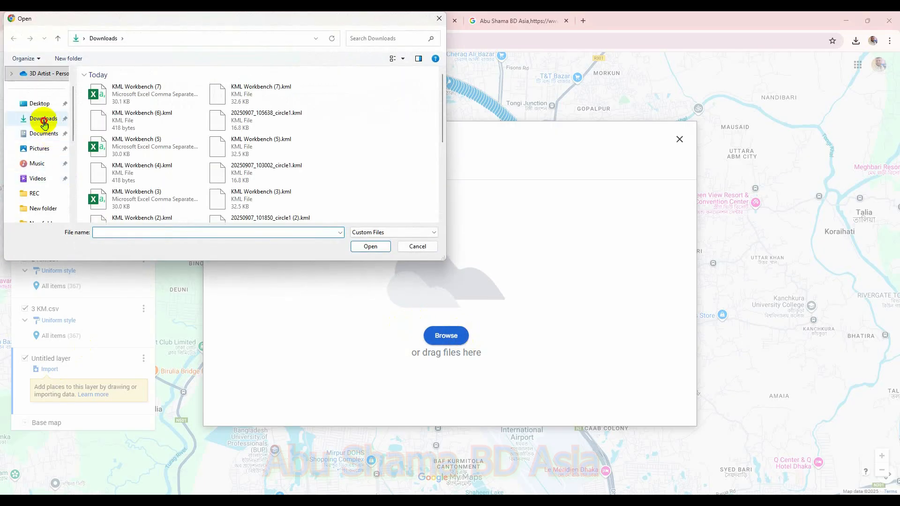
double_click(93, 98)
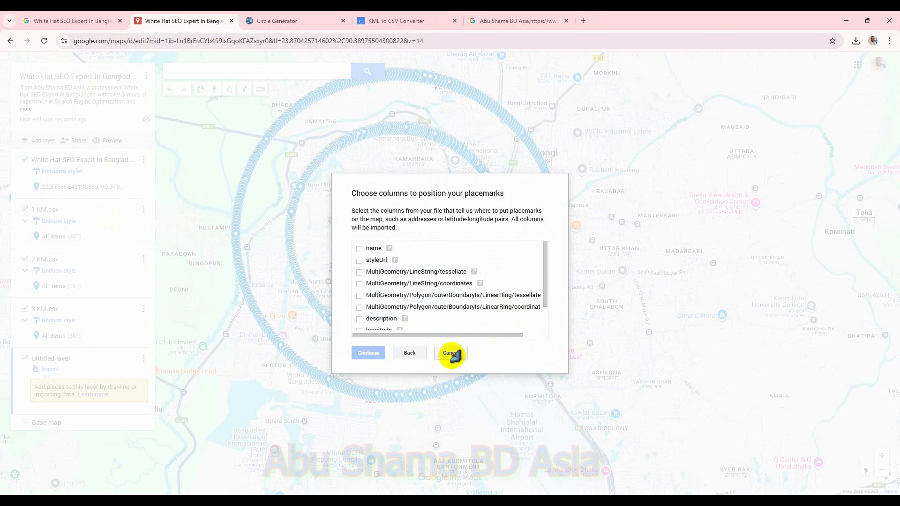
left_click(450, 353)
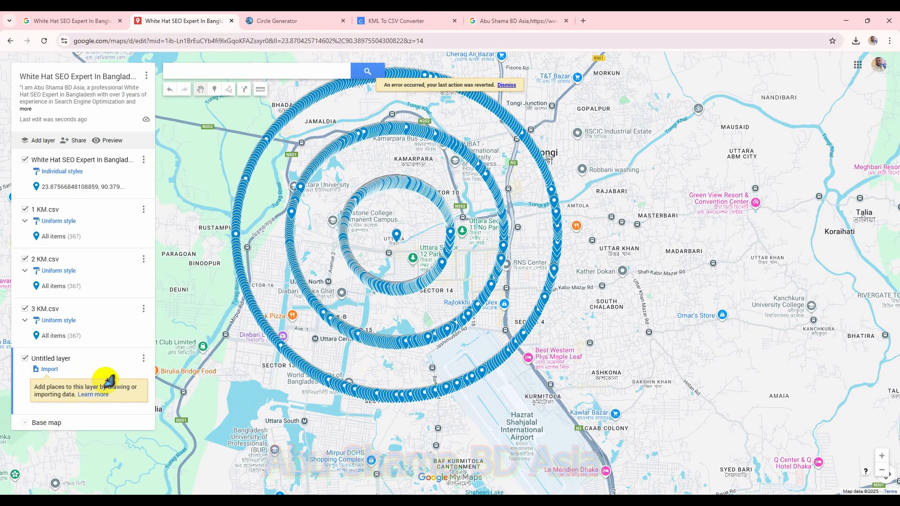
Step: Import the 4 KM file from the Desktop GMB SEO folder into the untitled layer
left_click(49, 369)
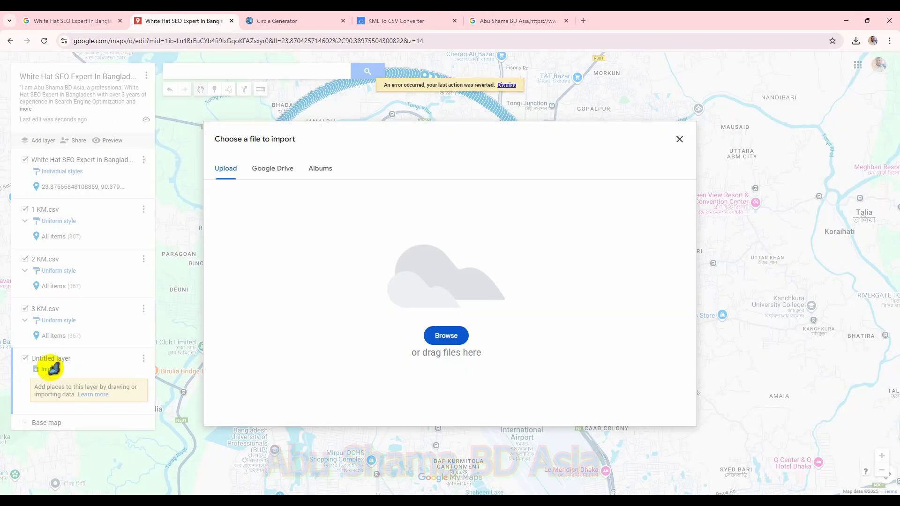
left_click(446, 337)
left_click(29, 103)
left_click(165, 104)
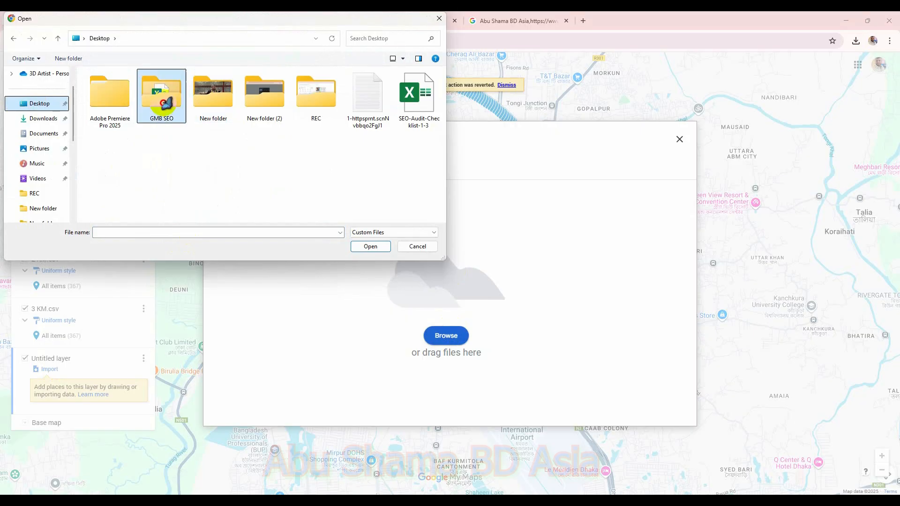
double_click(165, 104)
double_click(117, 125)
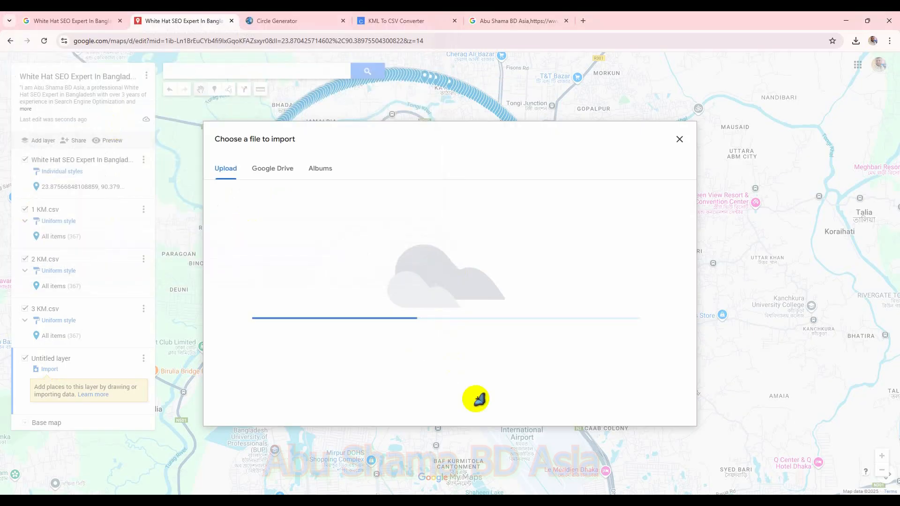
Step: Select the coordinate columns and the title column to finish the import, and add another new layer
left_click(360, 249)
left_click(359, 272)
left_click(360, 284)
left_click(360, 296)
left_click(360, 308)
left_click(359, 319)
left_click(371, 353)
left_click(358, 243)
left_click(368, 349)
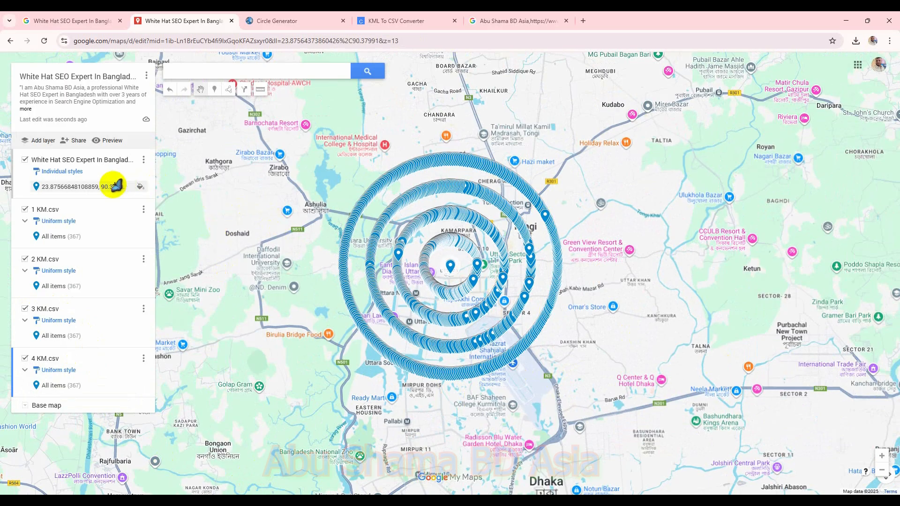
left_click(45, 140)
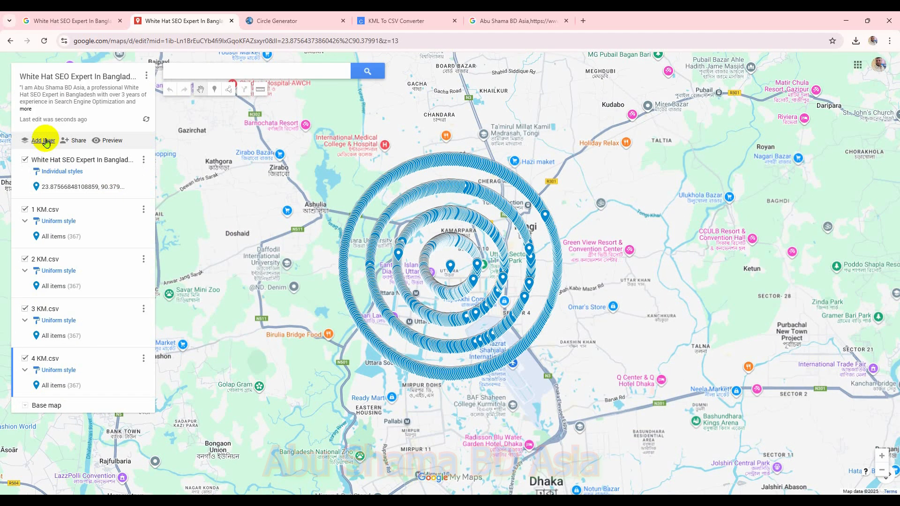
Step: In the Circle Generator tab, set the radius to 5 kilometers, generate the circle and download its KML
left_click(274, 21)
scroll(262, 262, "up", 3)
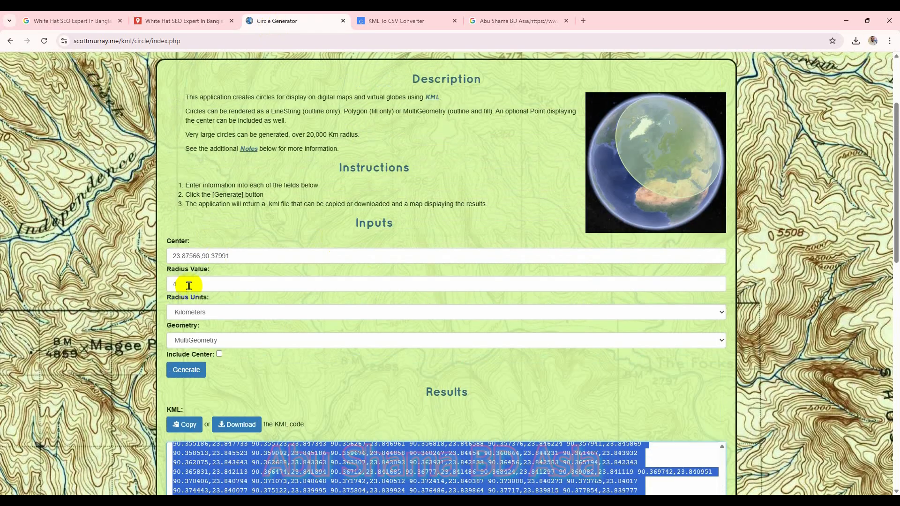
double_click(167, 284)
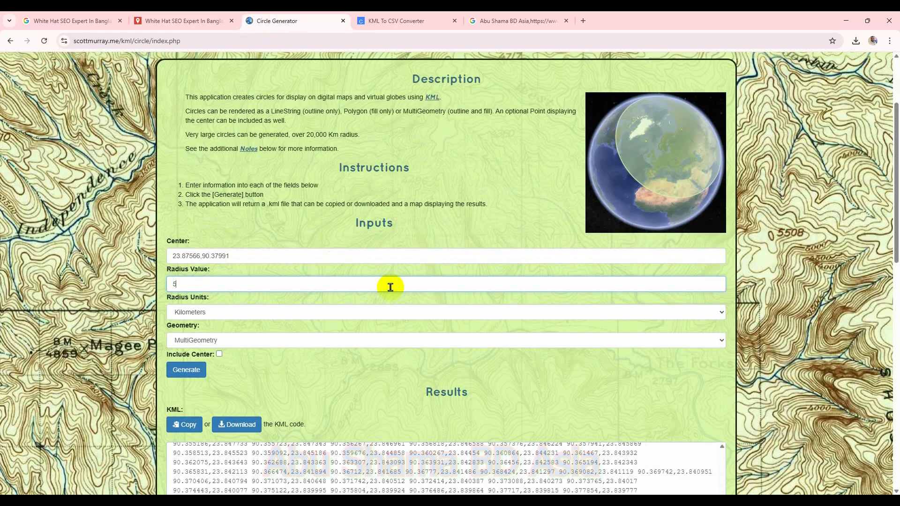
left_click(194, 373)
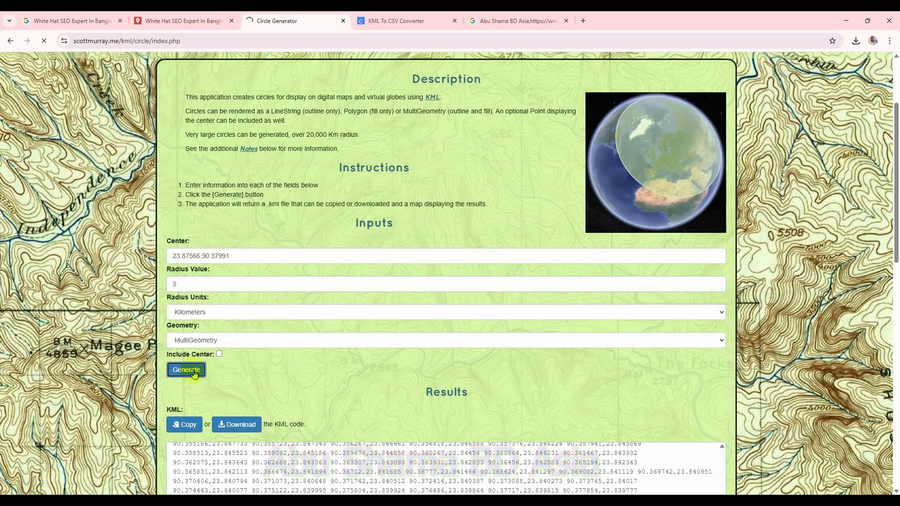
scroll(227, 454, "down", 4)
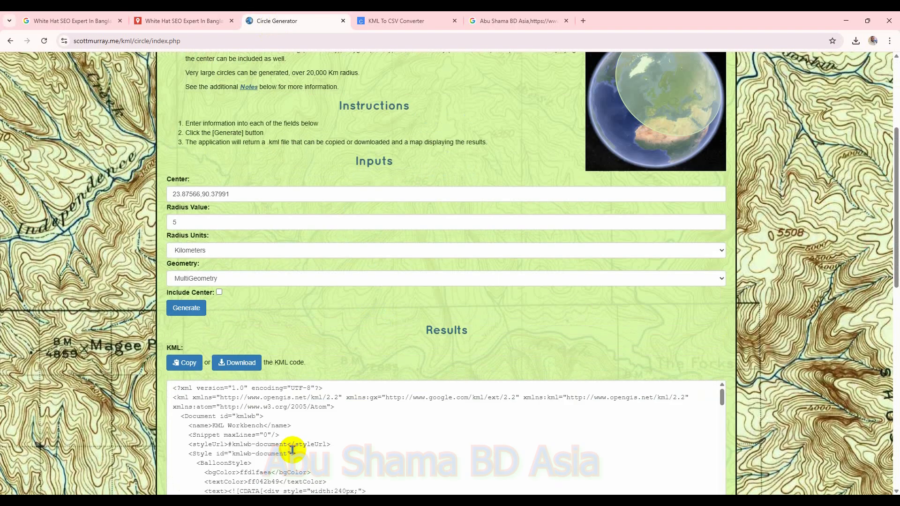
left_click(250, 356)
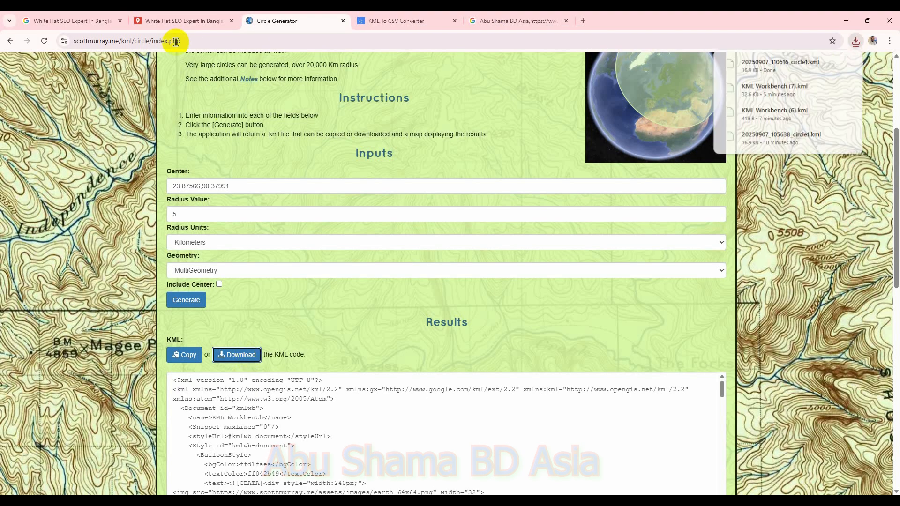
Step: Back in My Maps, import the newly downloaded KML file from Downloads into the new layer
left_click(159, 20)
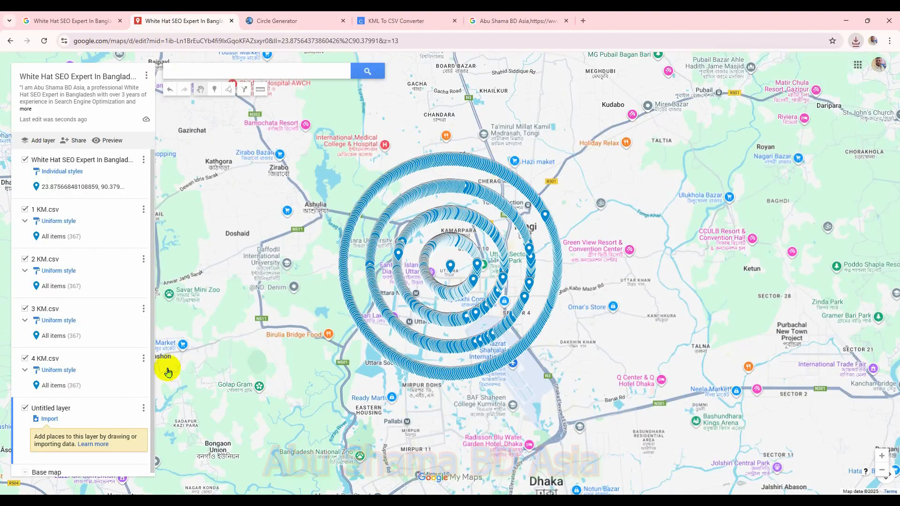
left_click(47, 419)
left_click(443, 336)
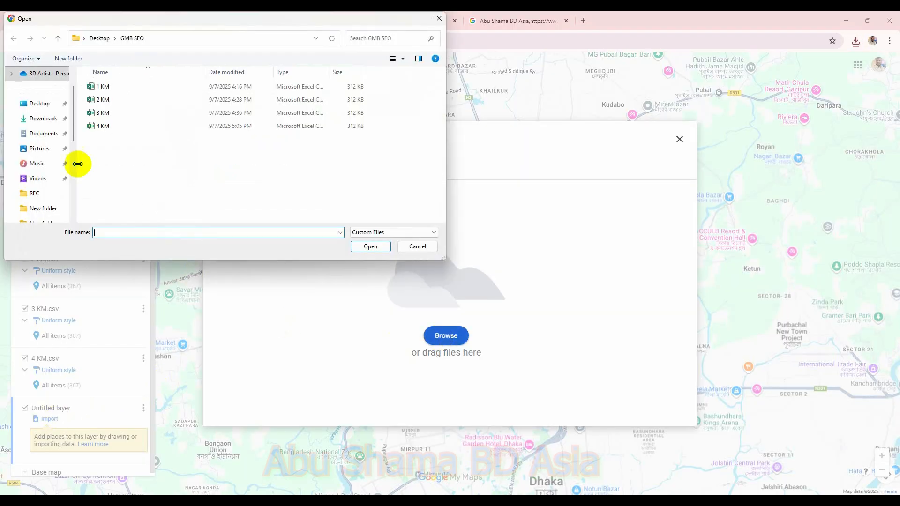
left_click(44, 118)
double_click(115, 85)
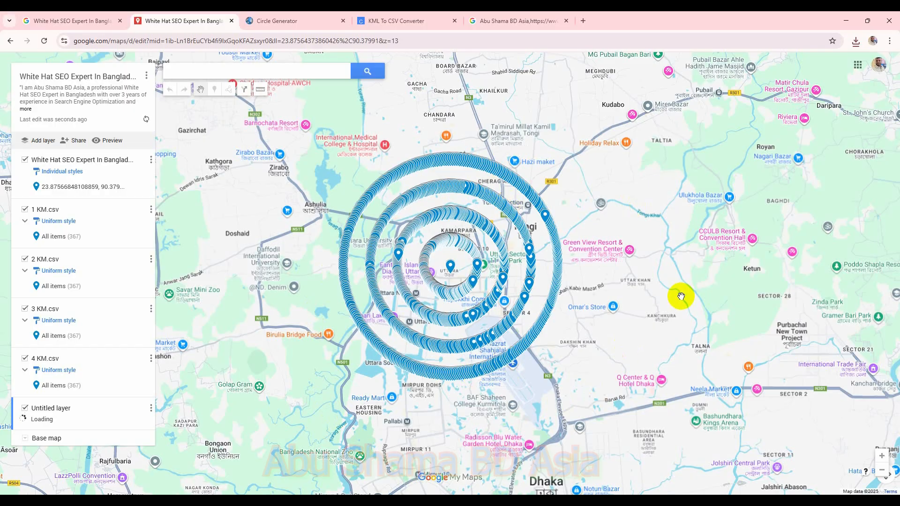
Step: Add a marker on the 5 km circle's line titled Top 10 SEO expert in Bangladesh with the pasted profile description
scroll(647, 291, "up", 2)
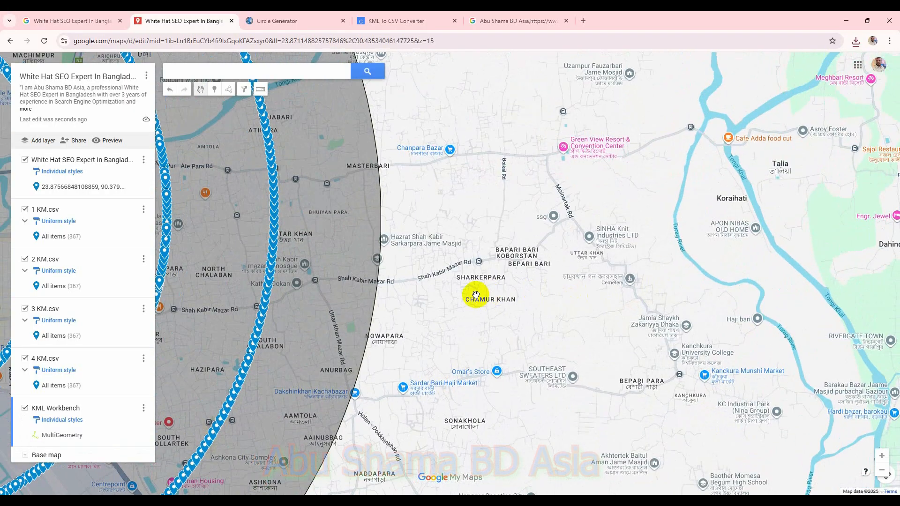
scroll(469, 296, "up", 2)
scroll(483, 331, "up", 3)
scroll(599, 369, "up", 3)
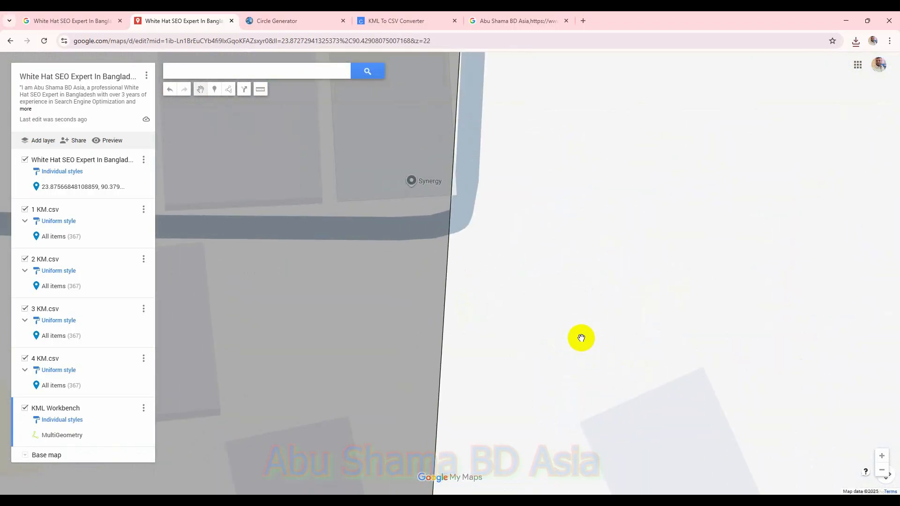
left_click(214, 89)
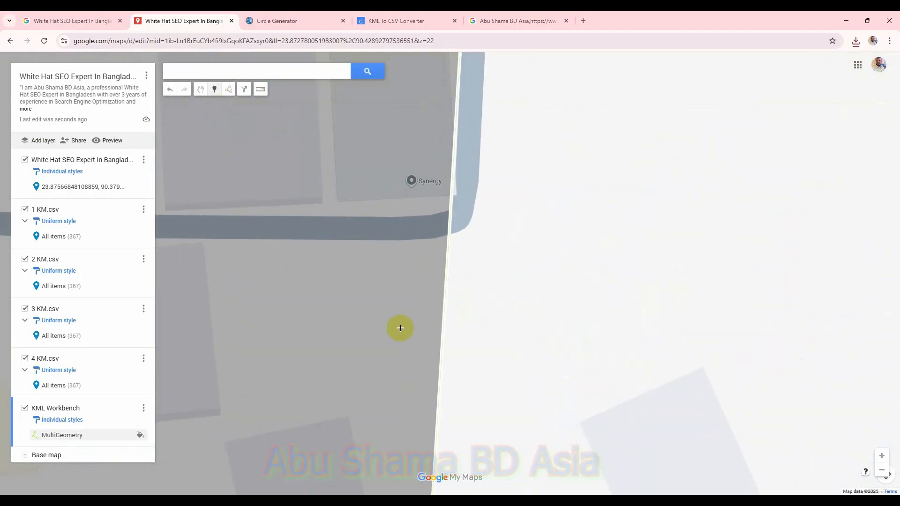
left_click(441, 367)
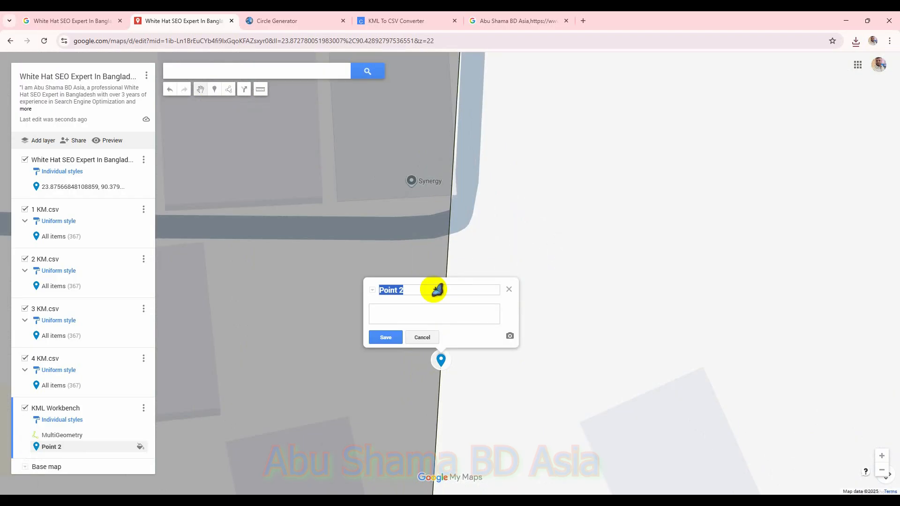
key("super+v")
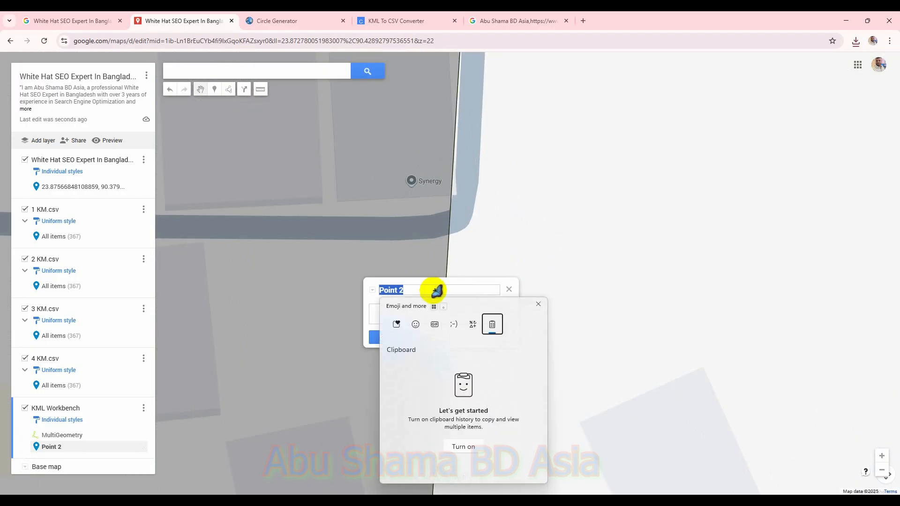
left_click(462, 448)
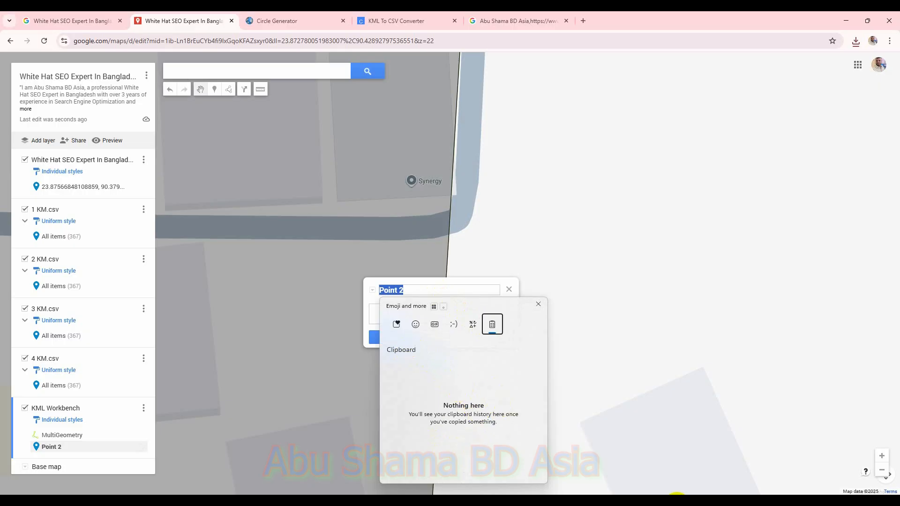
key("Escape")
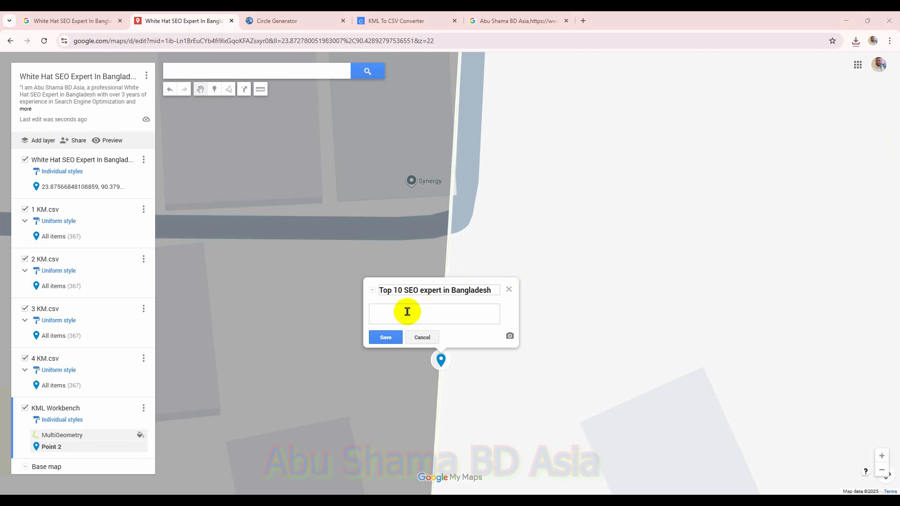
key("ctrl+v")
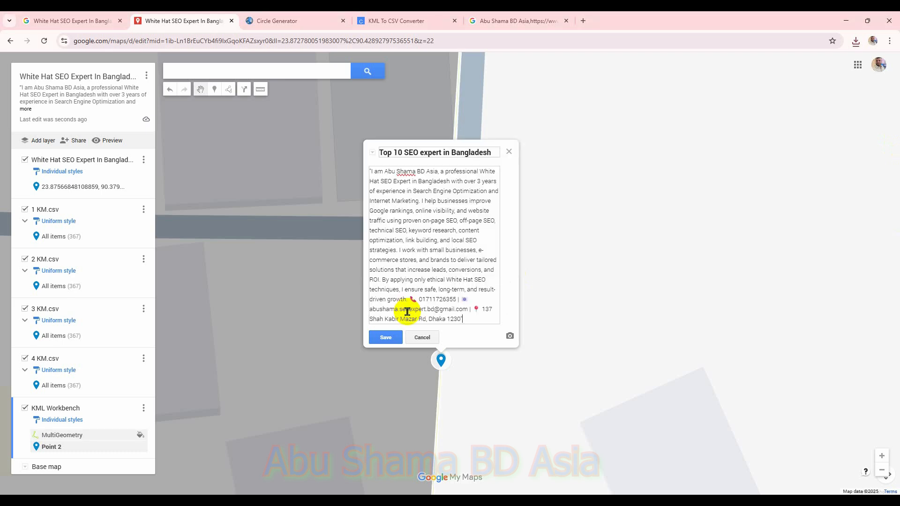
left_click(391, 338)
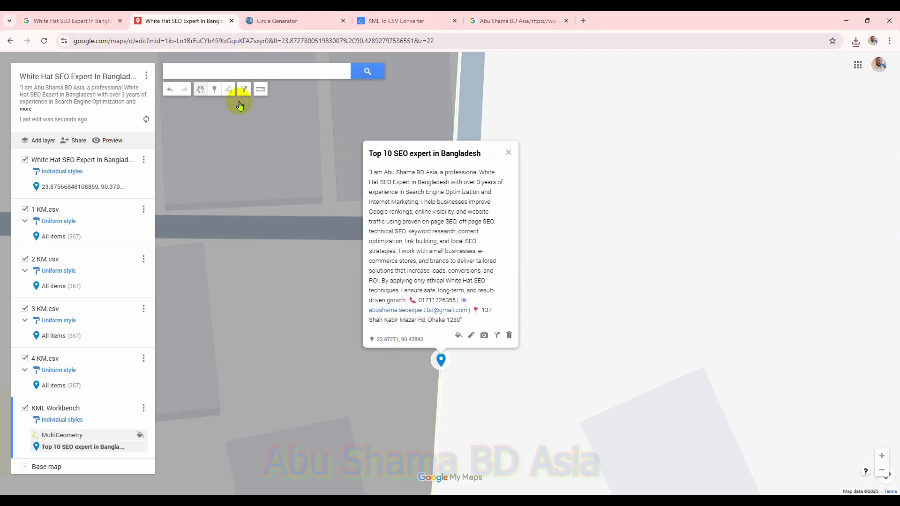
Step: Add a marker just above it titled Best SEO expert in Dhaka, pasting the profile description from clipboard history
left_click(213, 89)
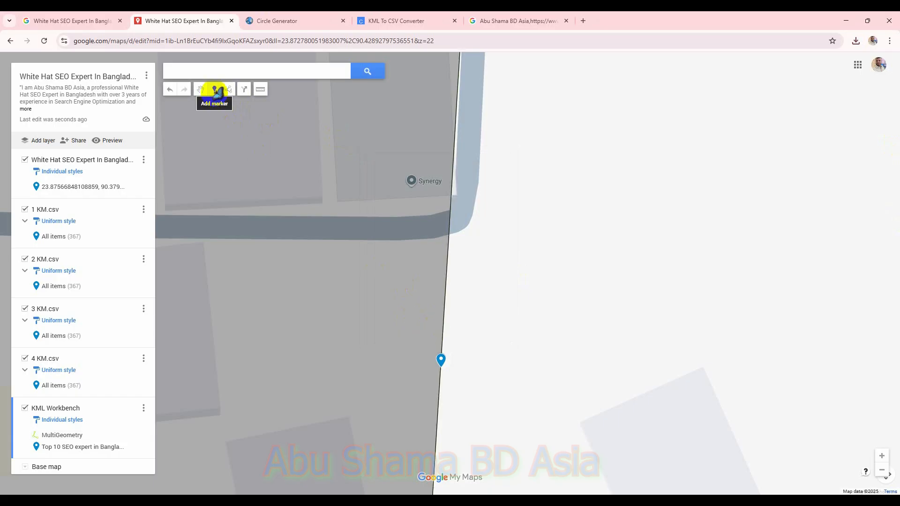
left_click(442, 345)
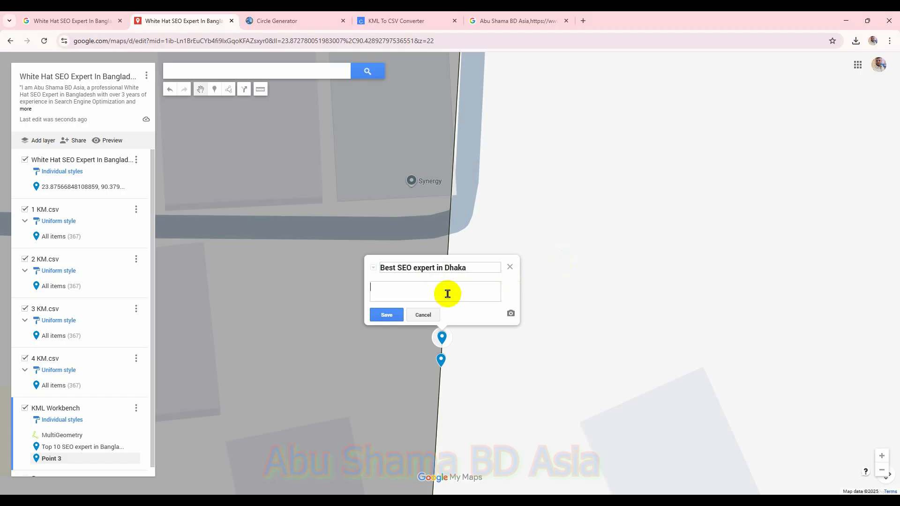
key("super+v")
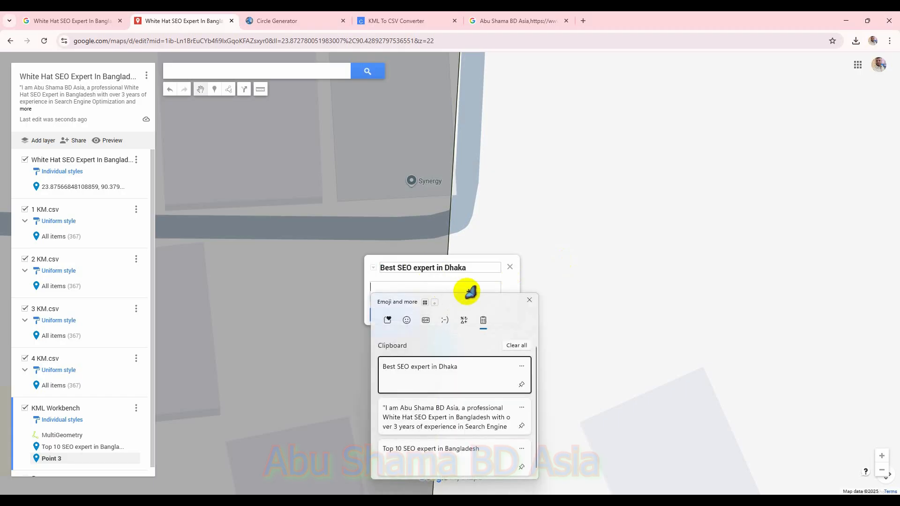
left_click(490, 412)
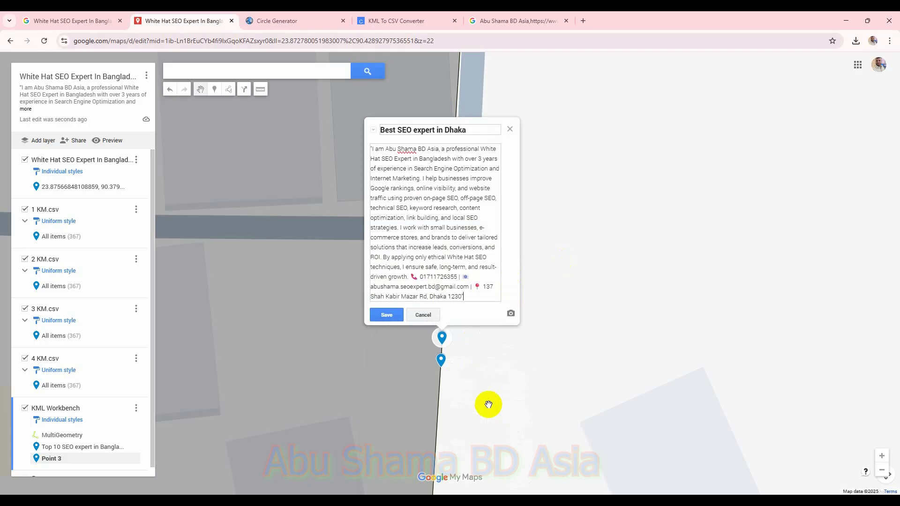
left_click(389, 315)
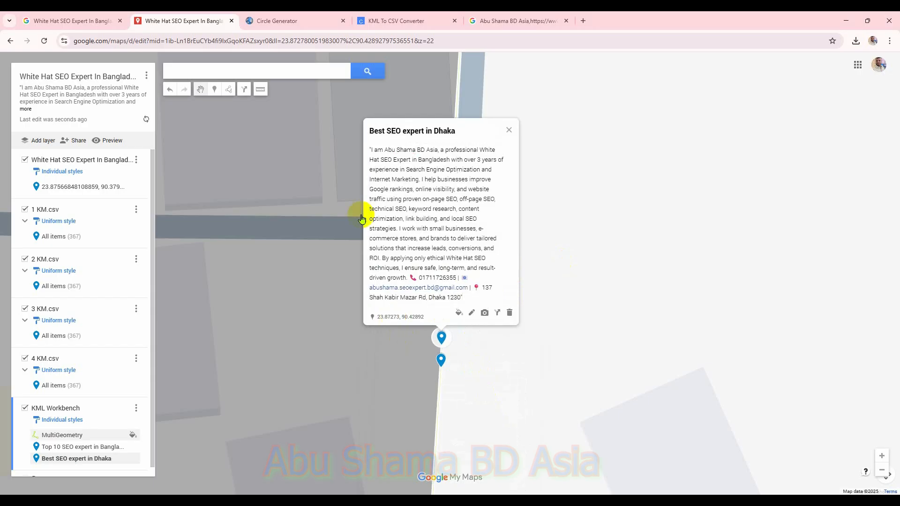
Step: Add another marker on the circle line titled Top 5 best SEO expert in Bangladesh with the profile description
left_click(217, 89)
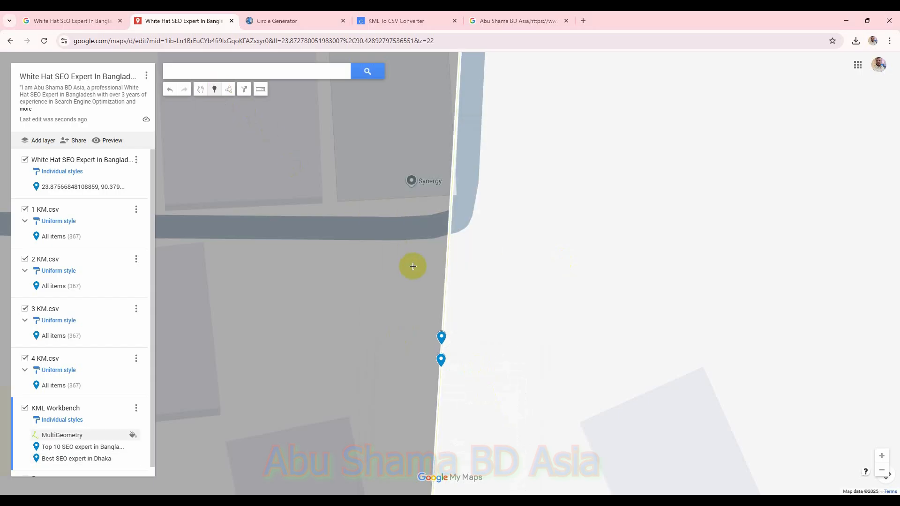
left_click(444, 321)
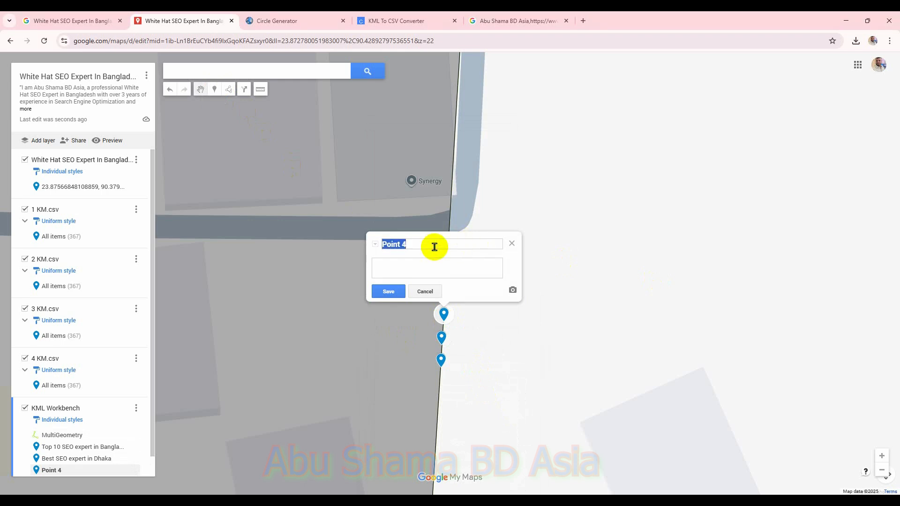
type("Top 5 best SEO expert in Bangladesh")
left_click(432, 271)
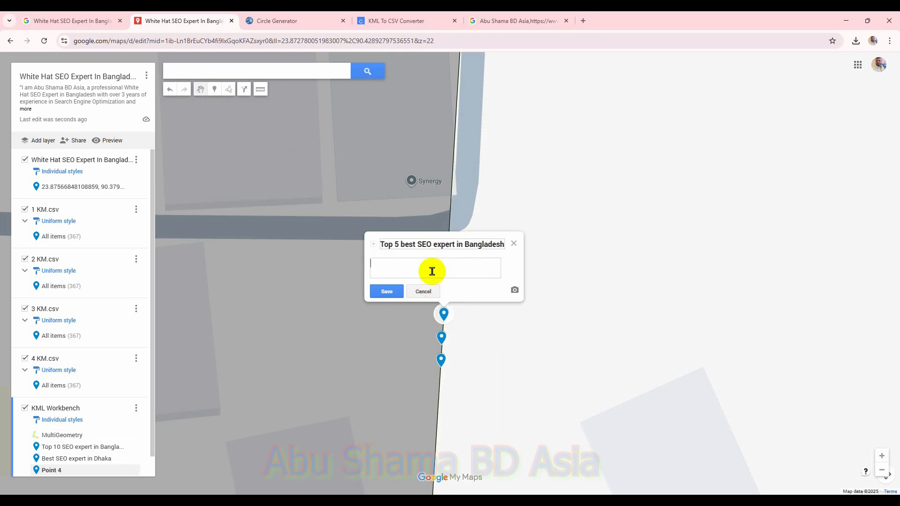
key("super+v")
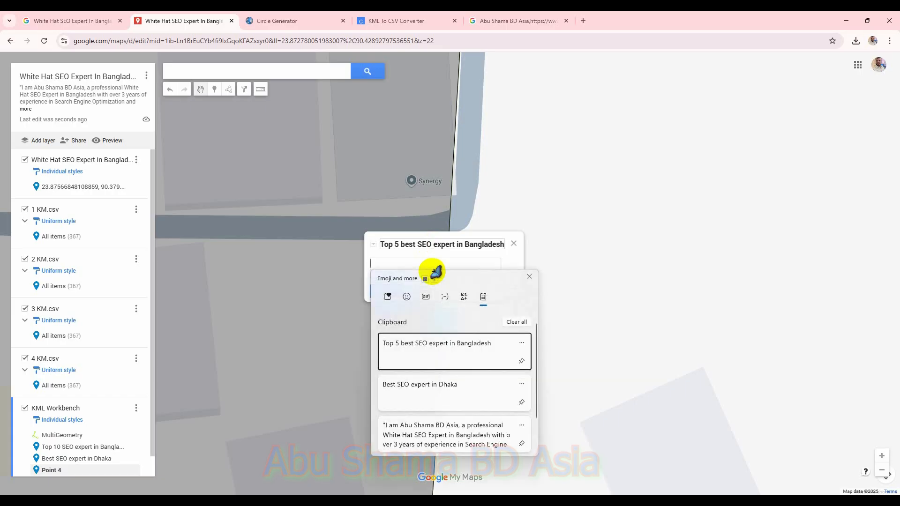
left_click(469, 426)
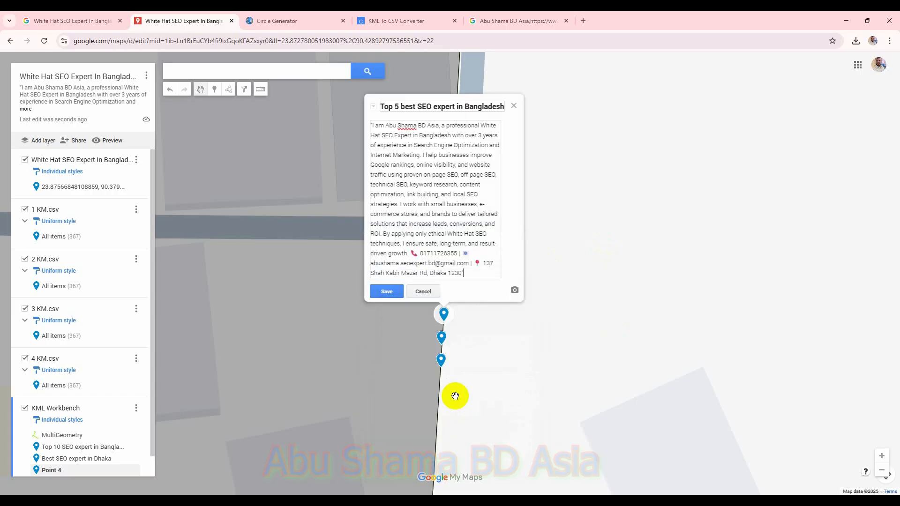
left_click(396, 293)
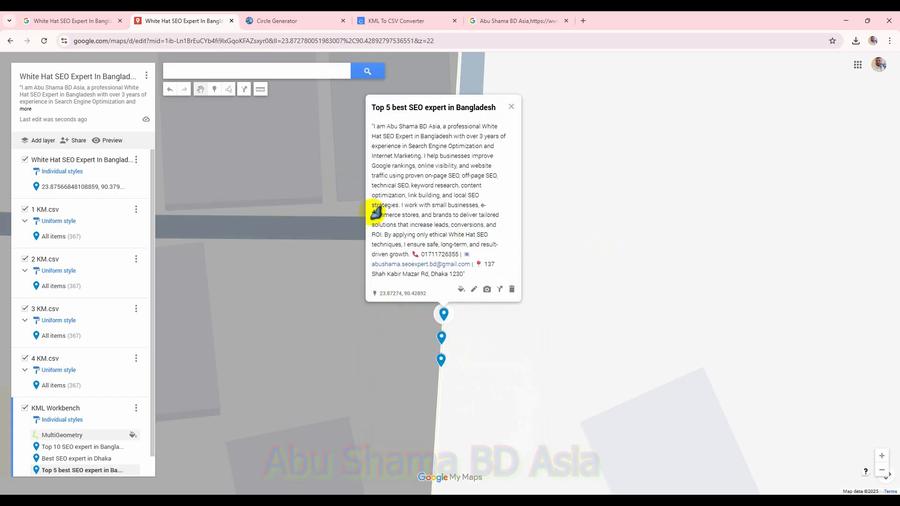
Step: Add a marker on the circle line titled Top SEO expert in Bangladesh, pasting the profile description from clipboard history
left_click(214, 90)
left_click(445, 297)
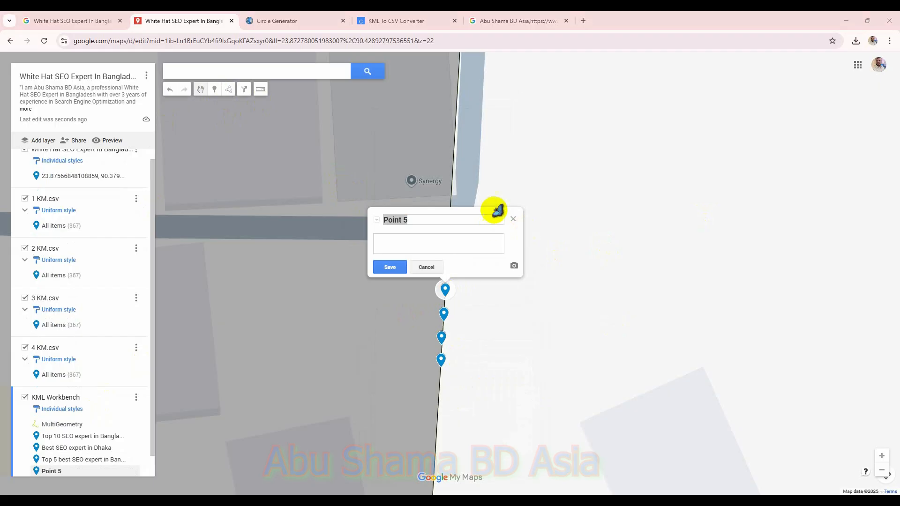
type("Top SEO expert in Bangladesh")
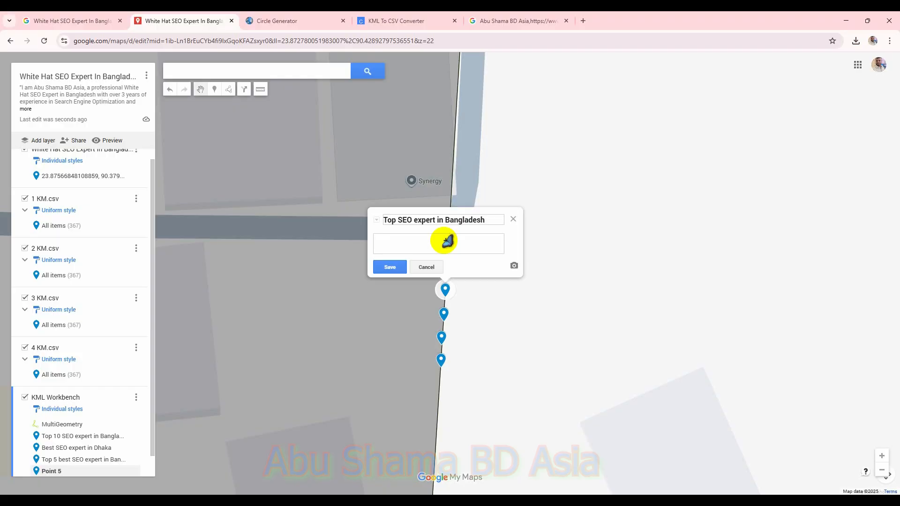
key("super+v")
scroll(451, 375, "down", 2)
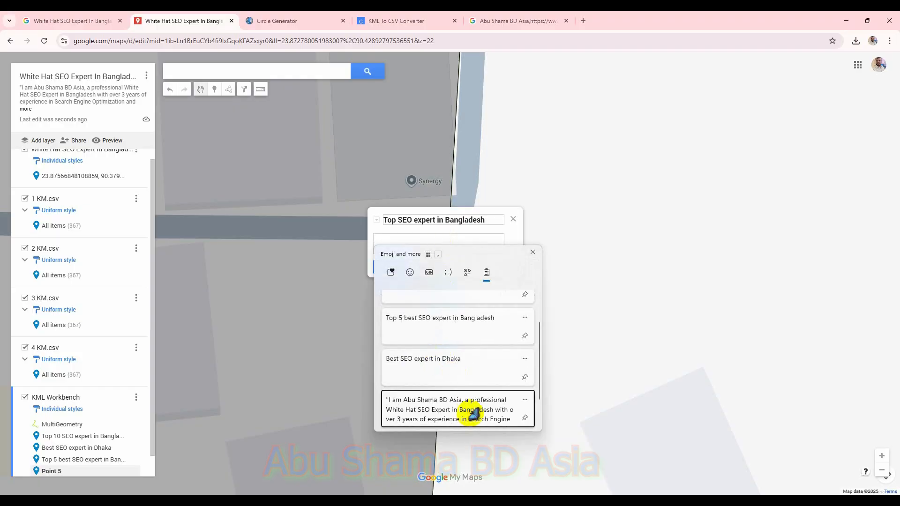
left_click(472, 413)
left_click(396, 268)
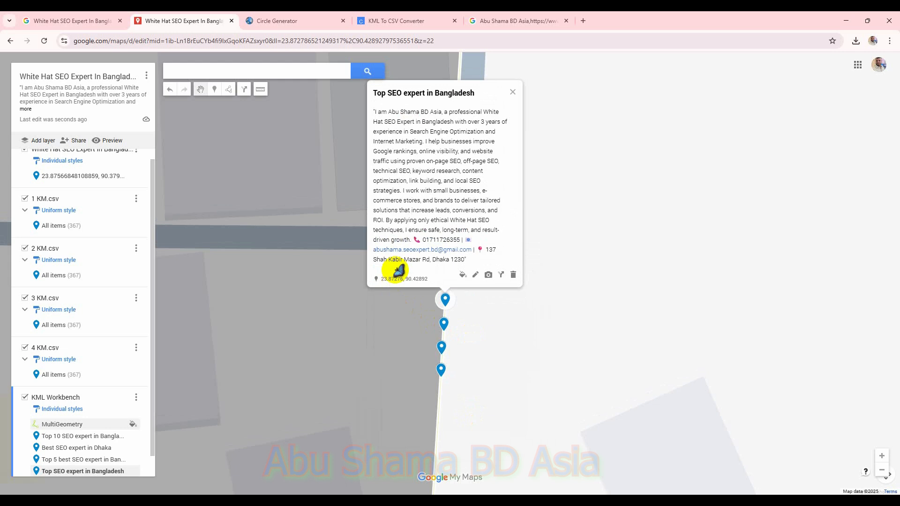
Step: Add another marker just above it titled White Hat SEO Expert In Bangladesh with the pasted profile description
left_click(218, 88)
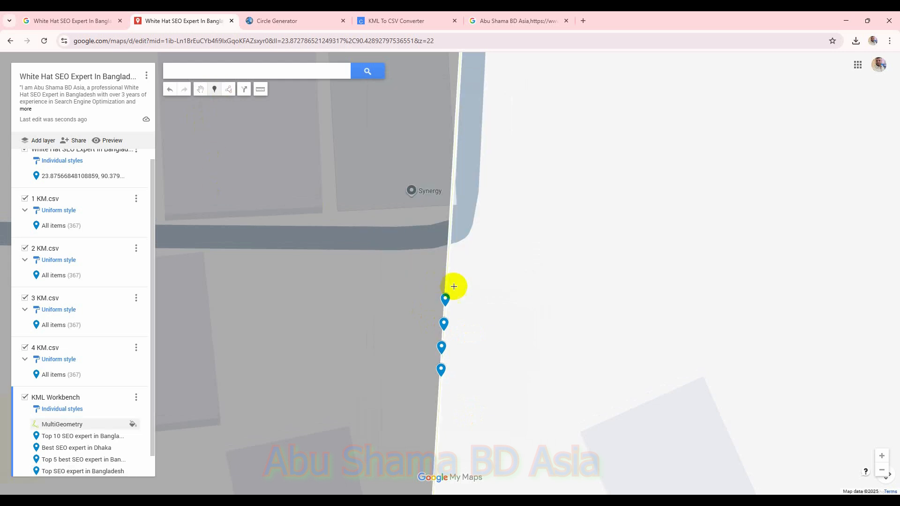
left_click(447, 283)
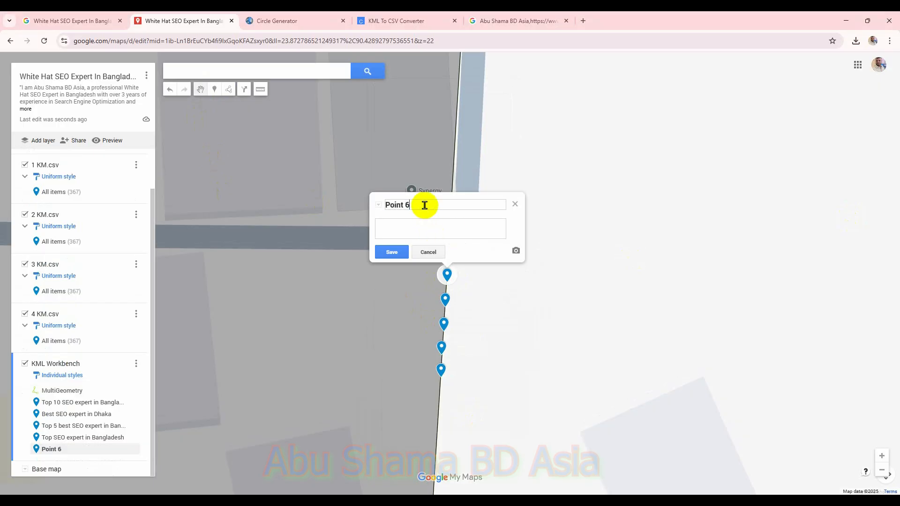
type("White Hat SEO Expert In Bangladesh")
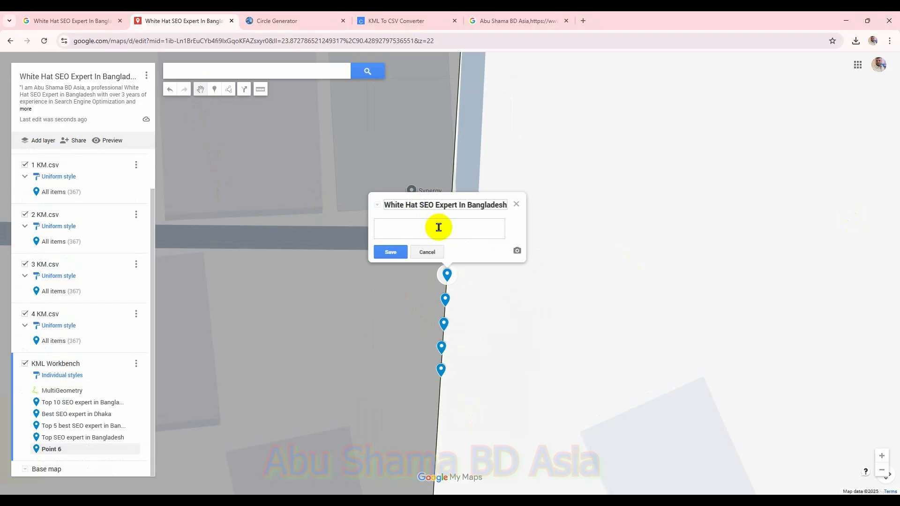
key("super+v")
scroll(475, 347, "down", 3)
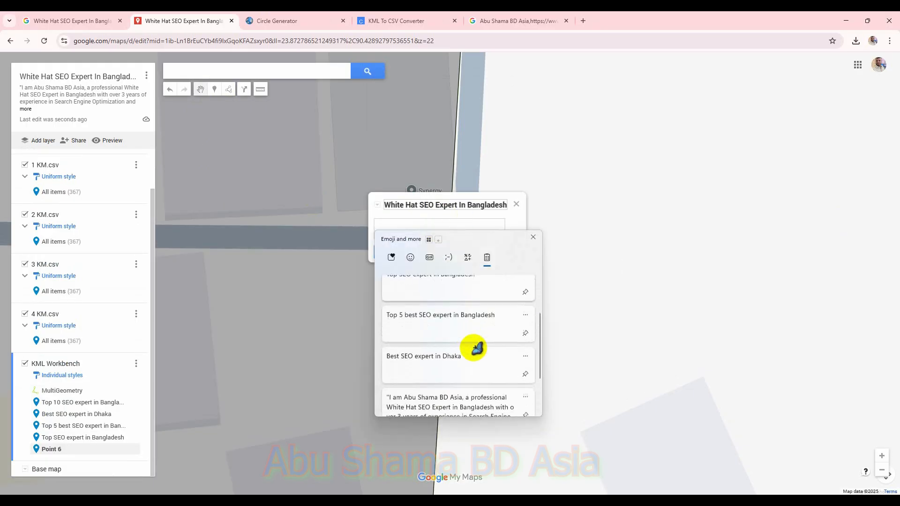
left_click(478, 372)
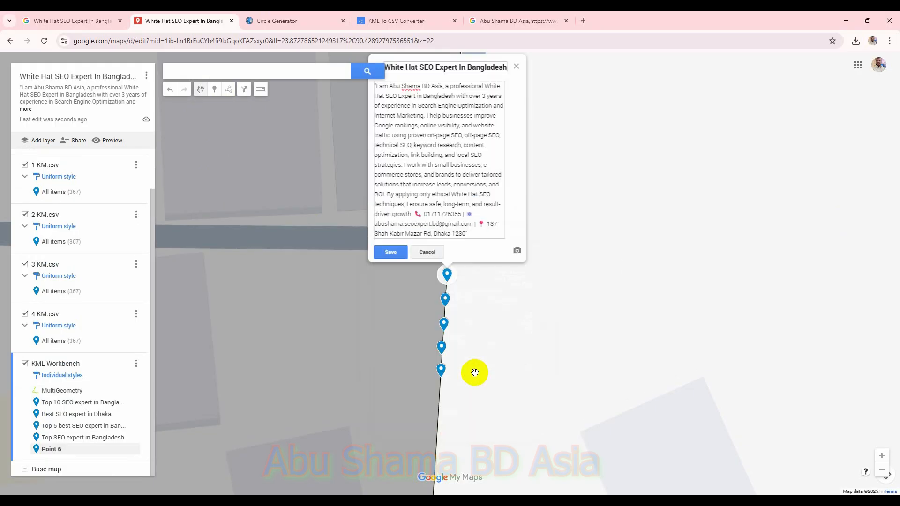
left_click(392, 252)
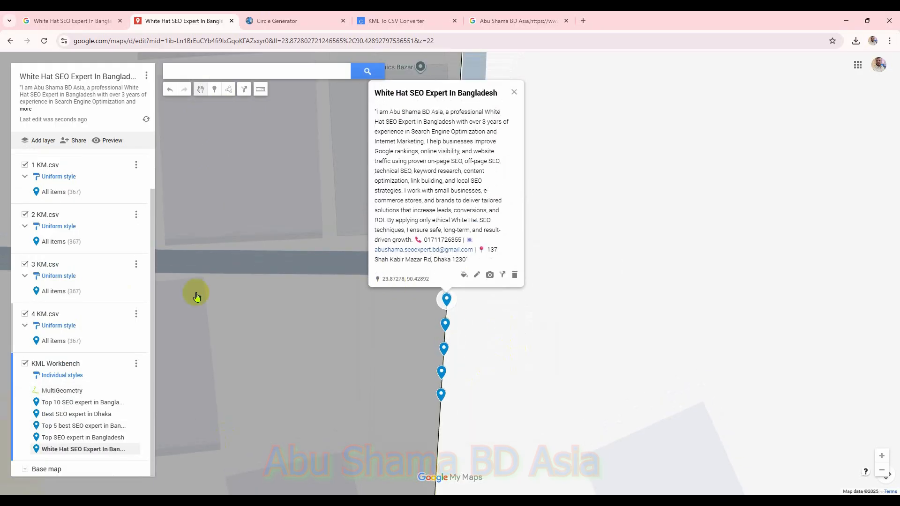
Step: Export the KML Workbench layer as a KML/KMZ file with the keep-data-up-to-date network link option checked
left_click(135, 364)
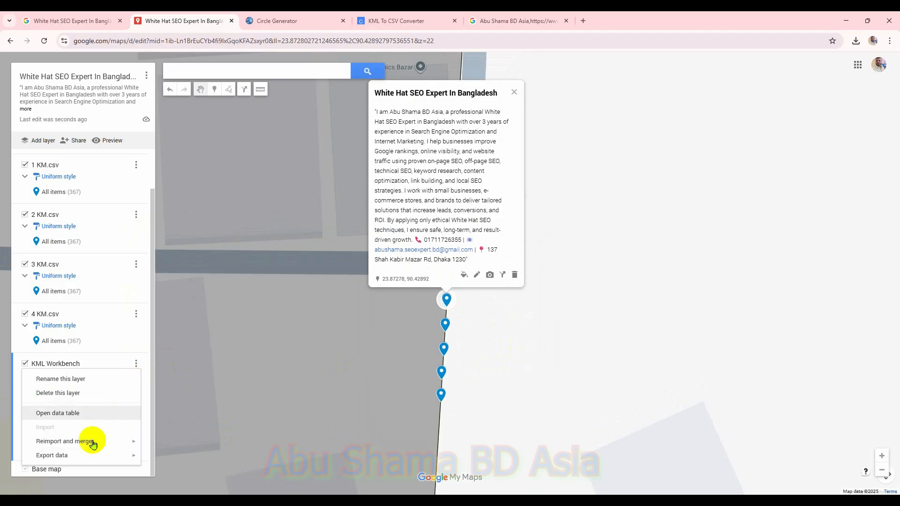
mouse_move(136, 456)
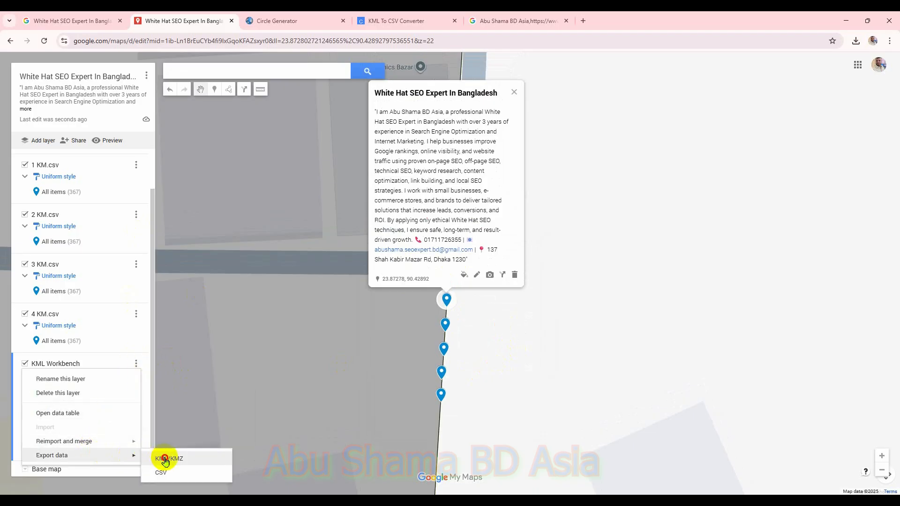
left_click(165, 458)
left_click(345, 268)
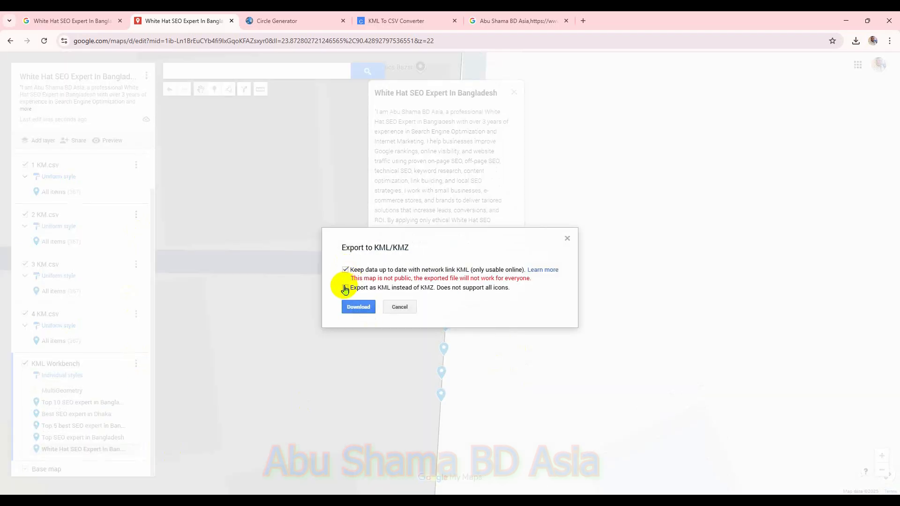
left_click(356, 307)
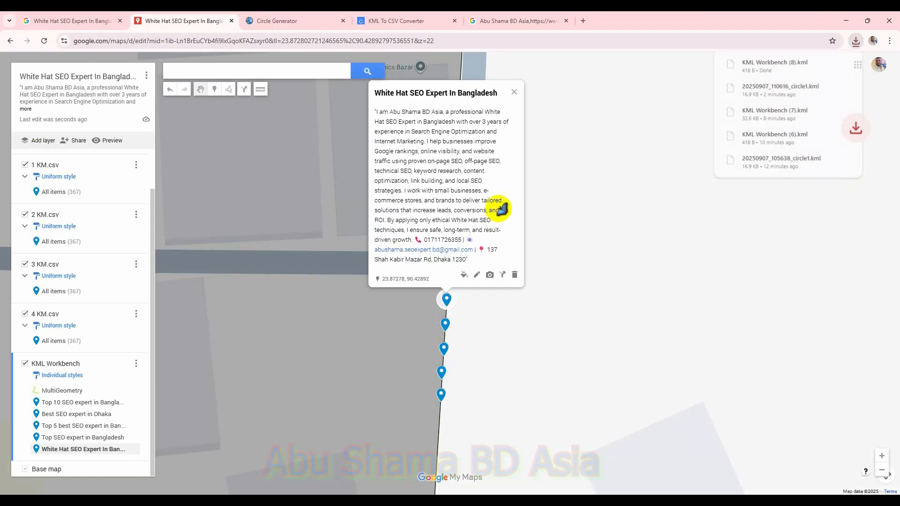
Step: In the KML to CSV Converter, load KML Workbench (8).kml from Downloads and convert it to CSV
left_click(310, 19)
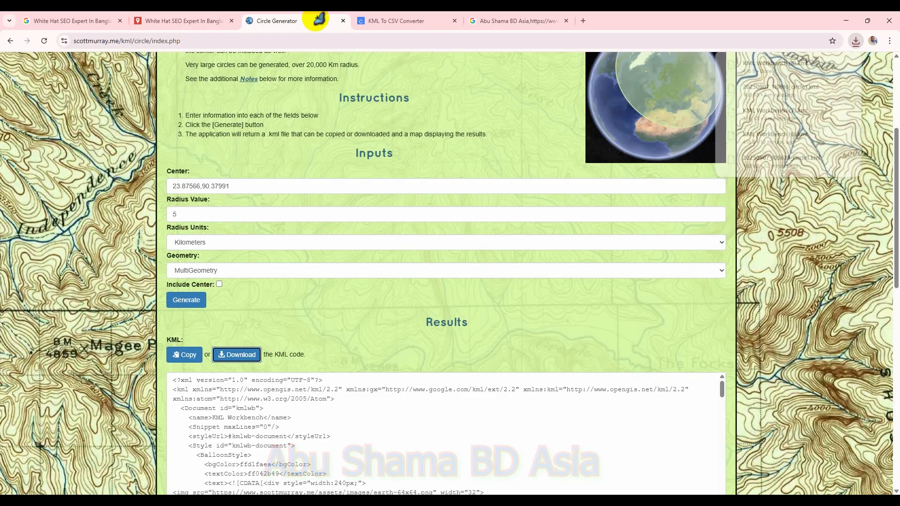
left_click(408, 22)
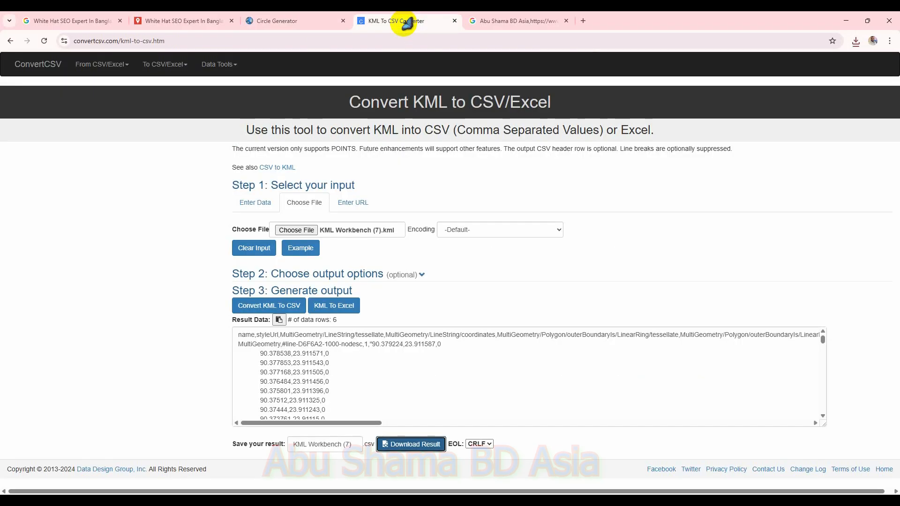
left_click(51, 64)
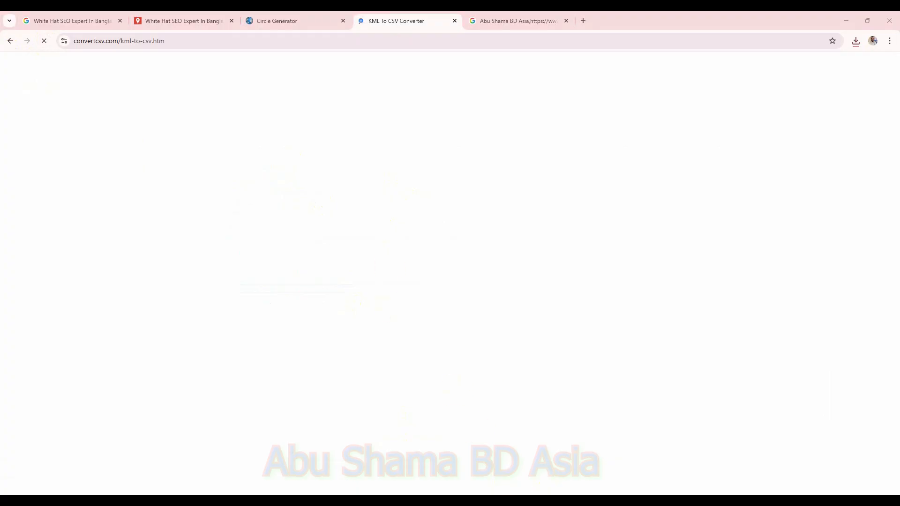
left_click(303, 203)
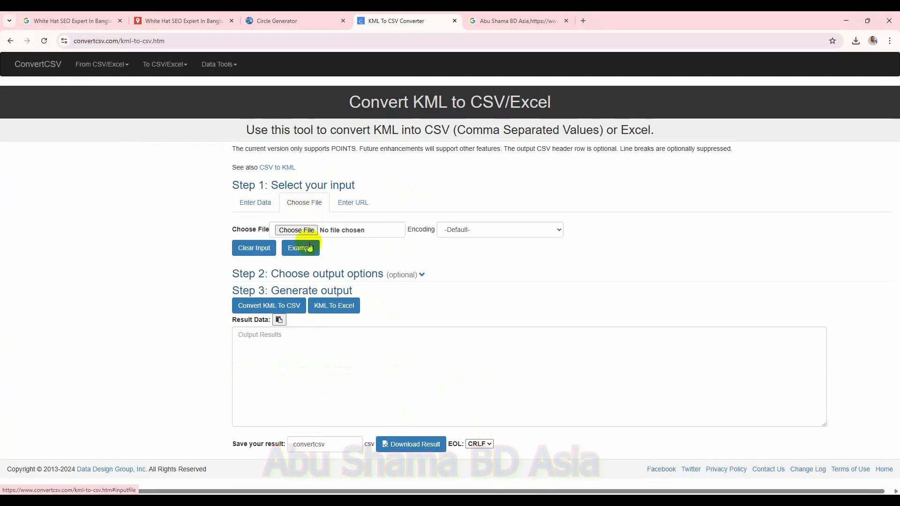
left_click(297, 229)
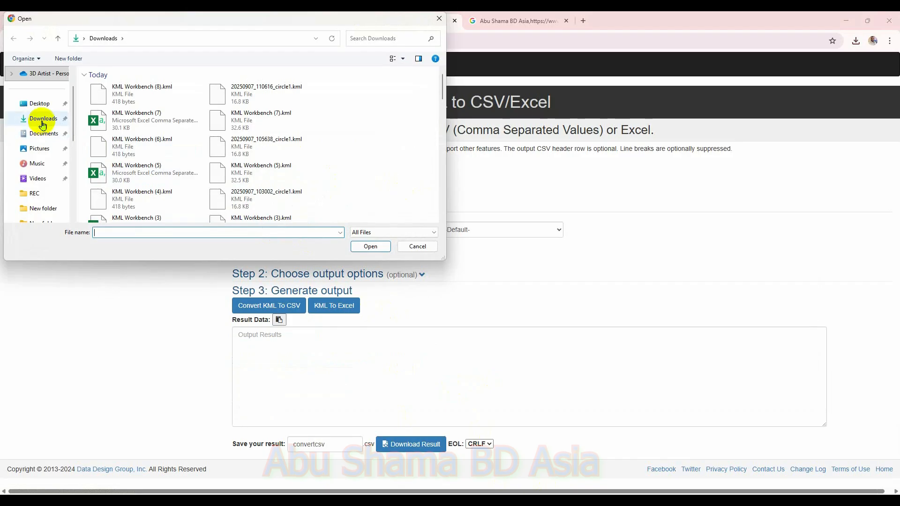
left_click(43, 123)
double_click(141, 91)
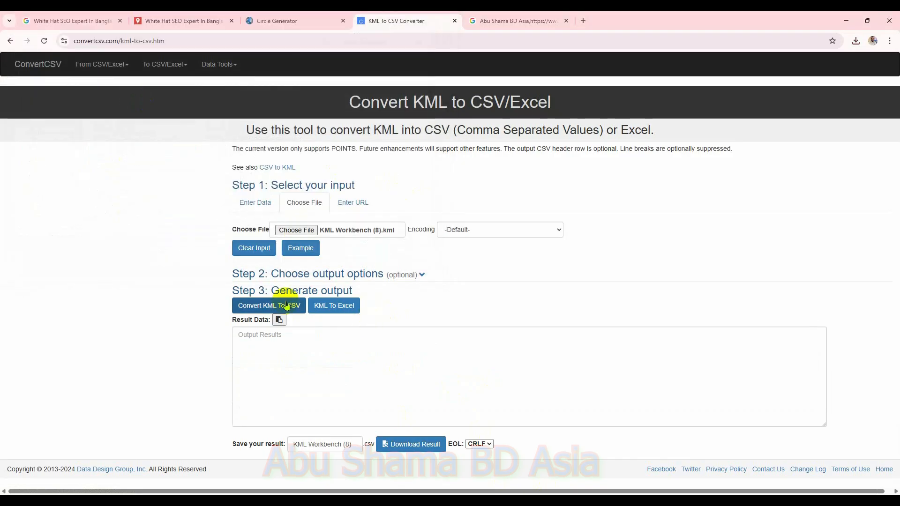
left_click(286, 306)
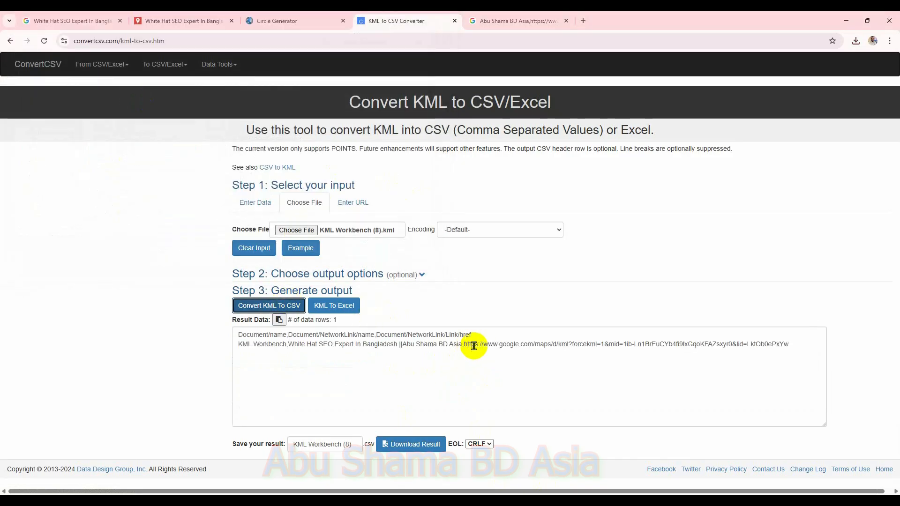
Step: Copy the network link URL from the result and open it in another tab to download the layer's full KML
left_click_drag(463, 346, 803, 345)
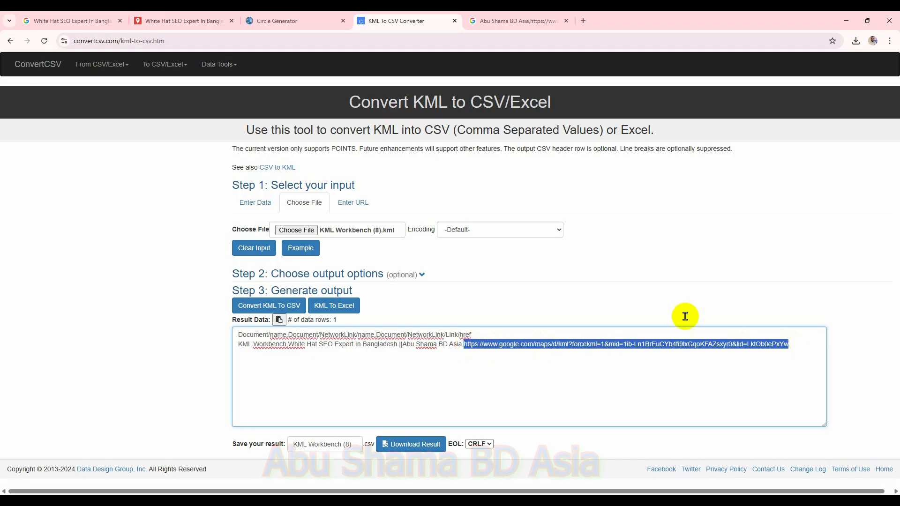
left_click(516, 21)
left_click(508, 40)
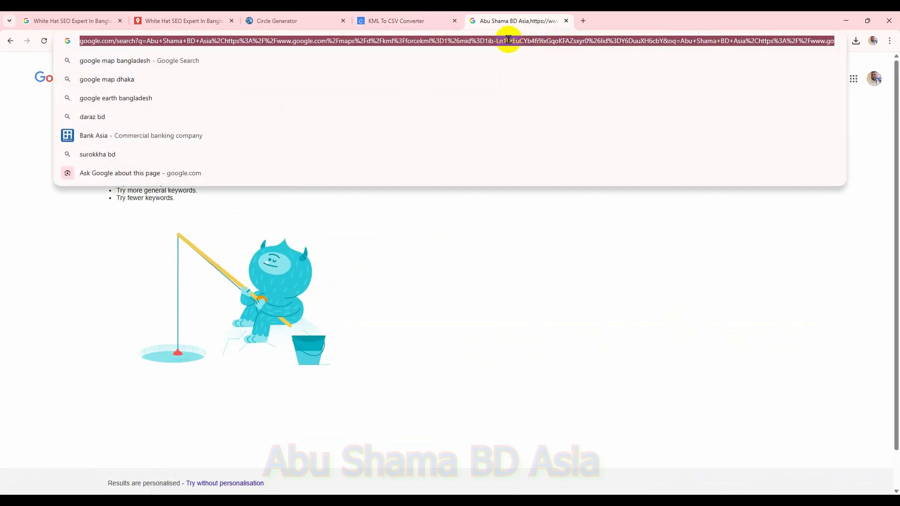
key("Escape")
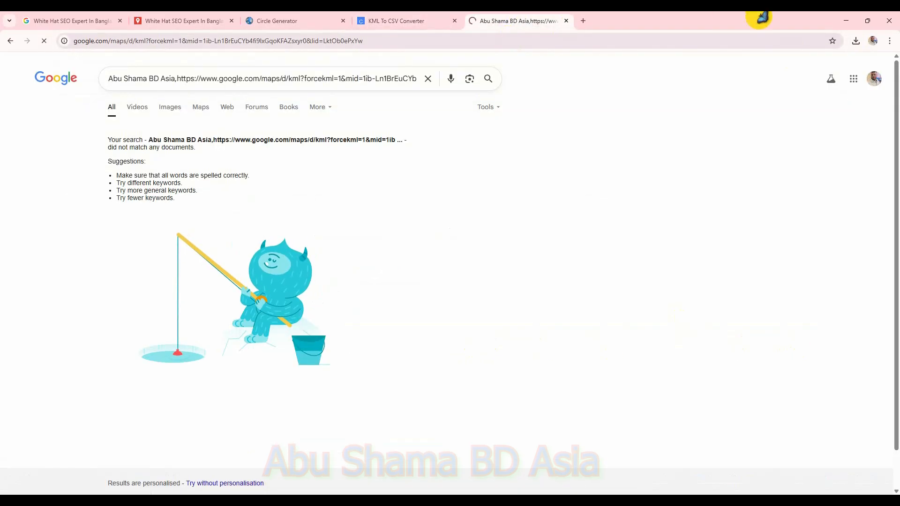
left_click(857, 41)
Step: Load KML Workbench (9).kml into the converter, convert it to CSV and download the result
left_click(422, 20)
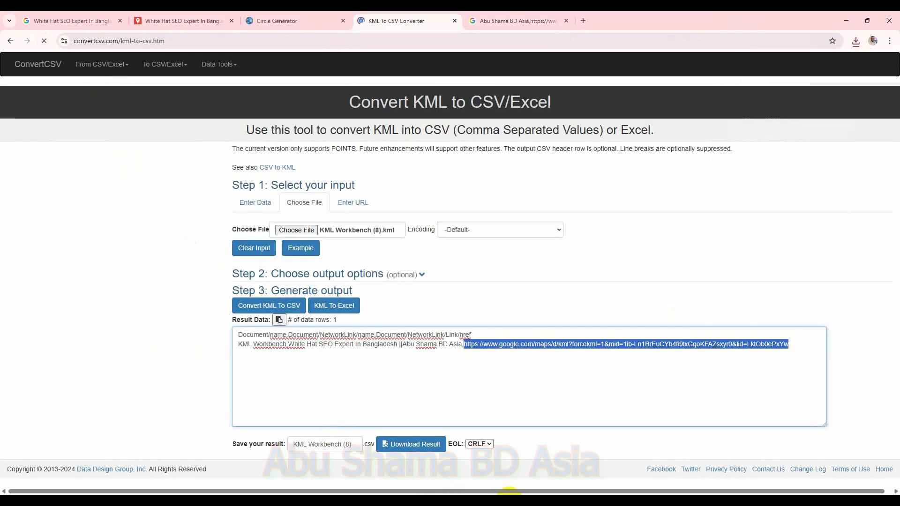
left_click(305, 200)
left_click(296, 229)
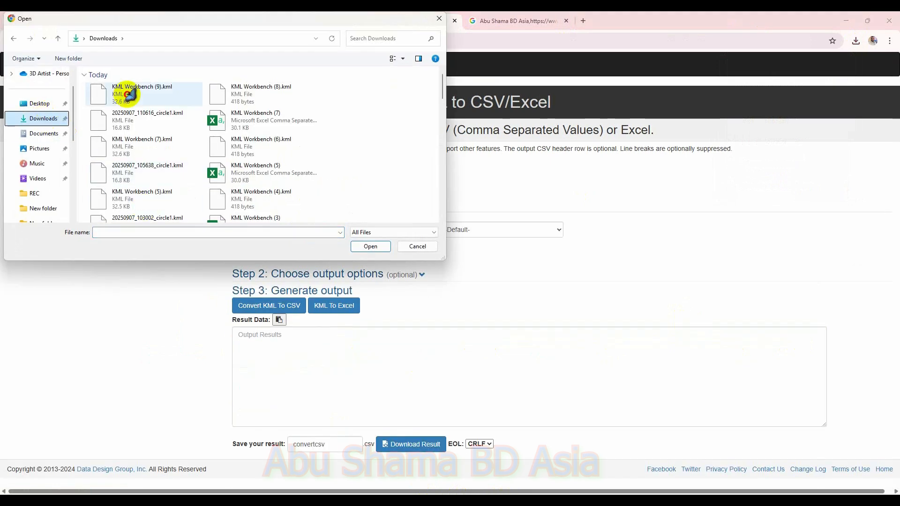
double_click(128, 92)
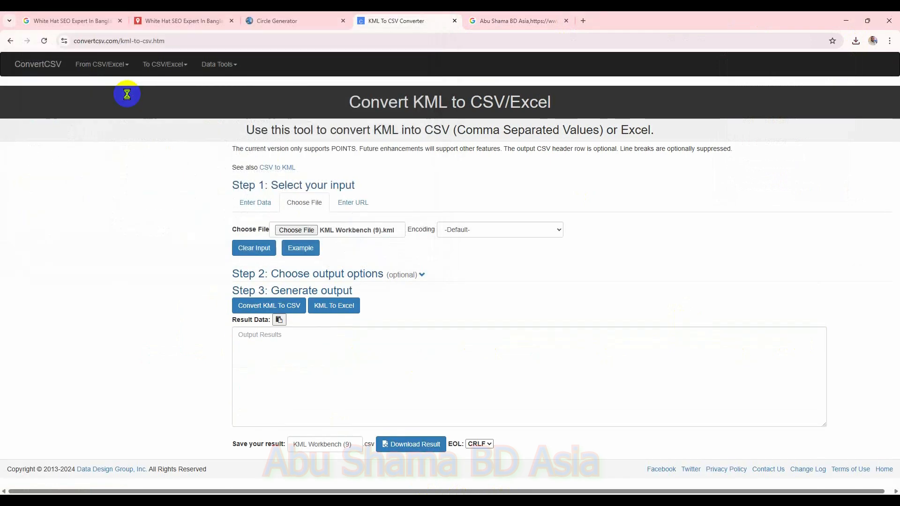
left_click(280, 310)
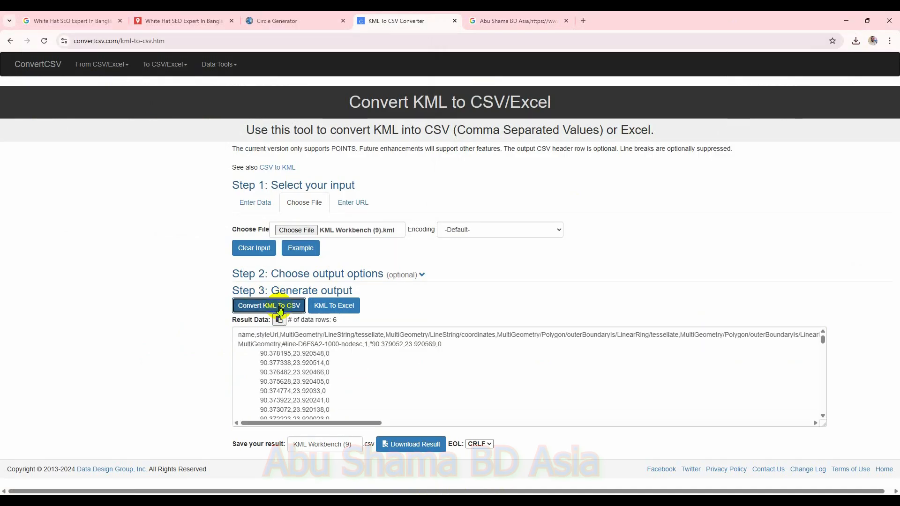
scroll(482, 375, "down", 1)
left_click(422, 444)
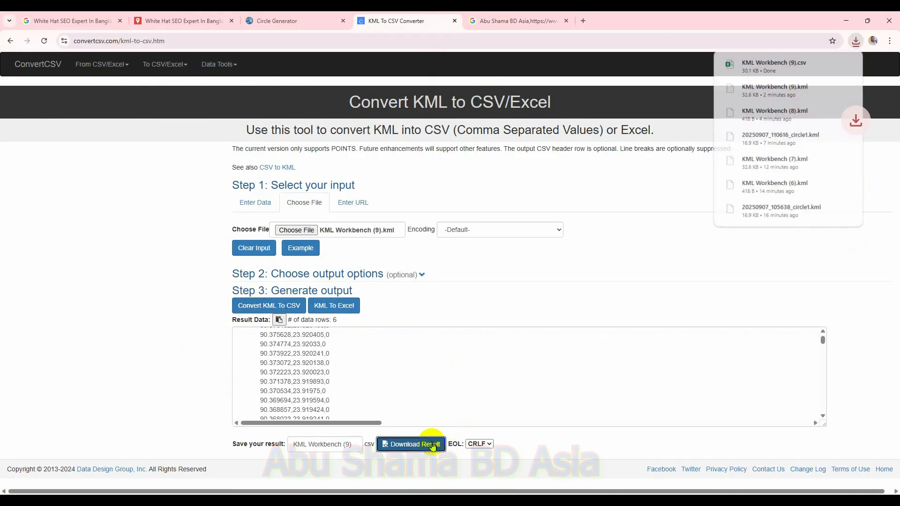
Step: Open the downloaded CSV and replace the MultiGeometry row's name with Top 10 SEO expert in Bangladesh copied from row 3
left_click(772, 64)
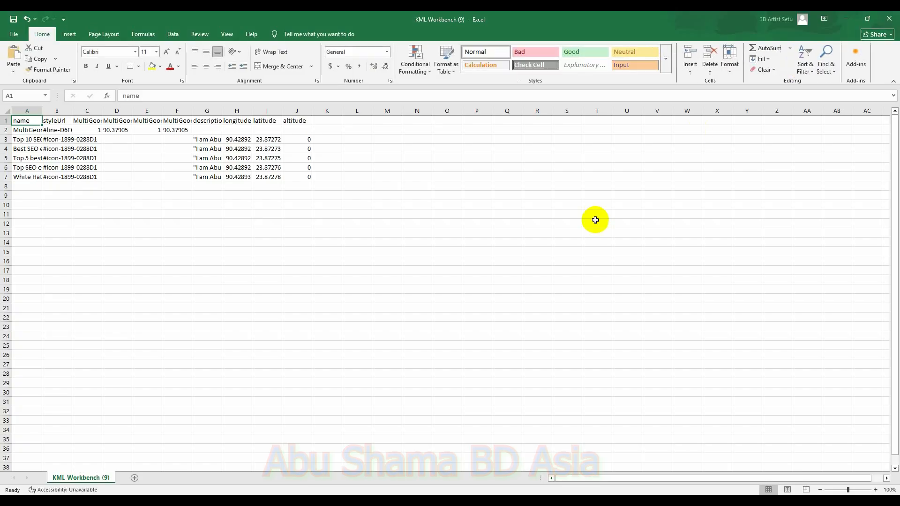
left_click(36, 131)
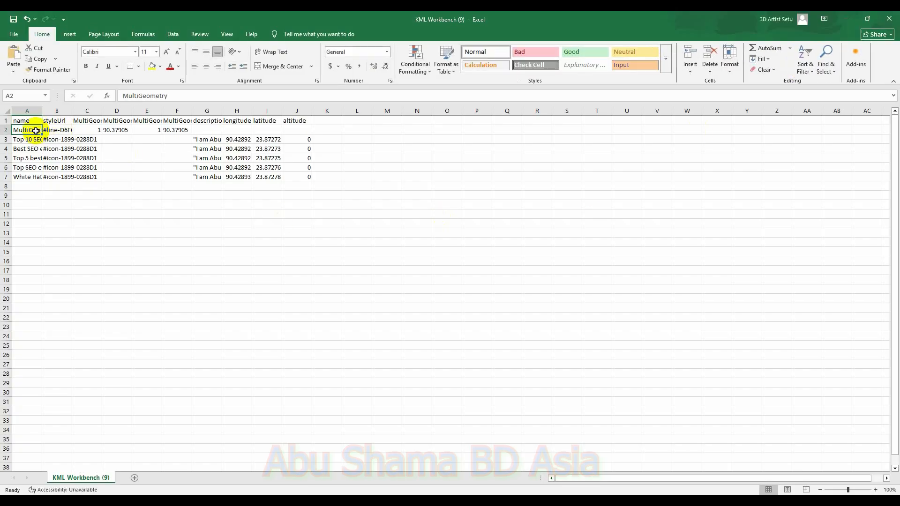
key("BackSpace")
left_click(30, 141)
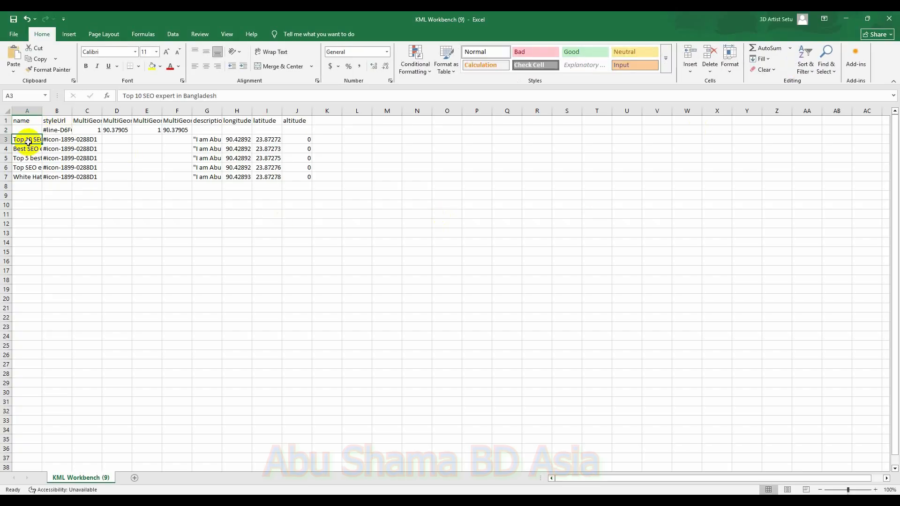
key("ctrl+c")
left_click(26, 131)
key("ctrl+v")
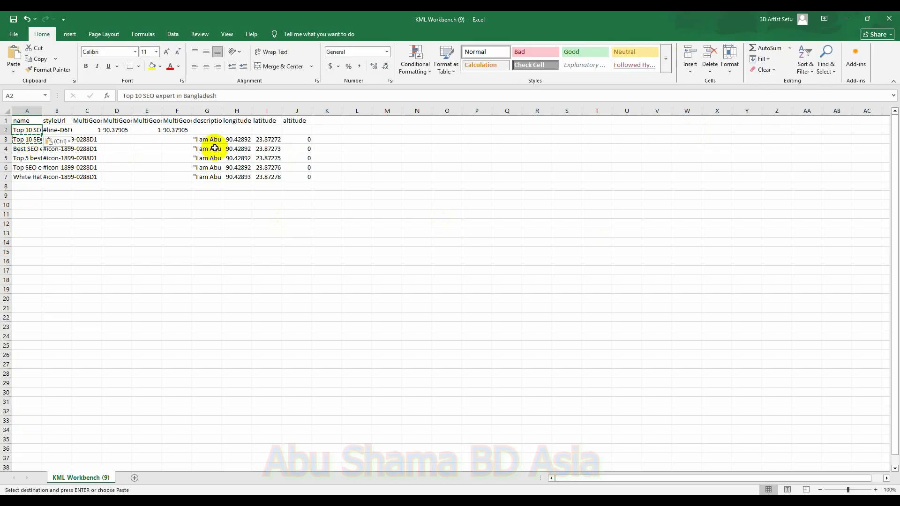
Step: Copy row 3's description, longitude, latitude and altitude cells into the same columns of row 2
left_click_drag(196, 139, 287, 141)
key("ctrl+c")
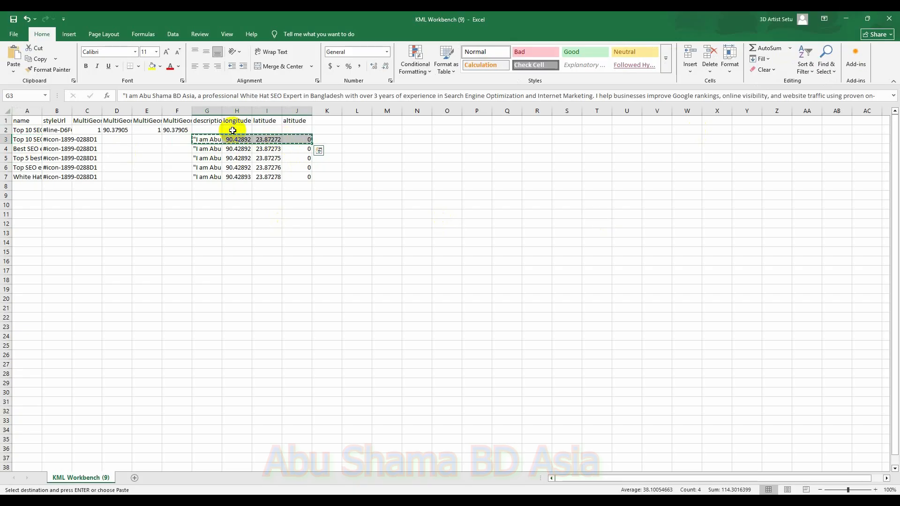
left_click(204, 129)
key("ctrl+v")
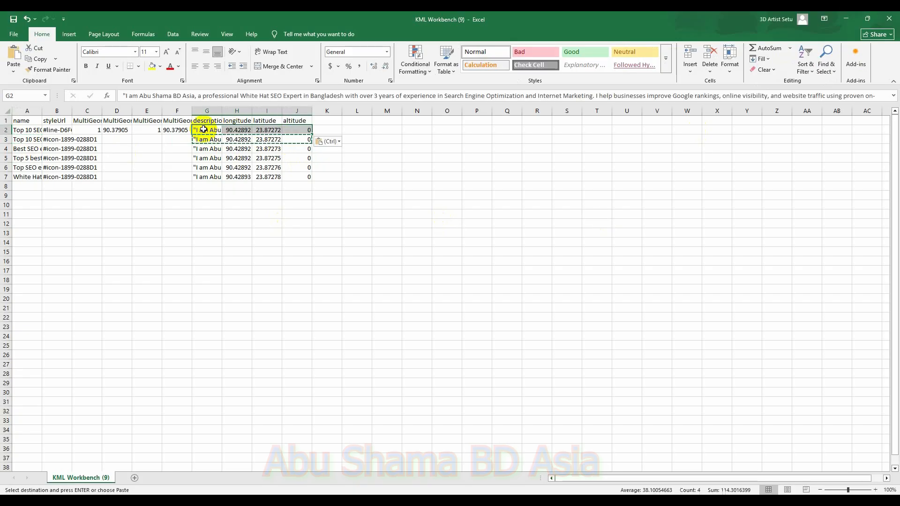
Step: Add a new sheet, then copy the circle's LineString coordinates from the Circle Generator KML result and paste them into it
left_click(135, 478)
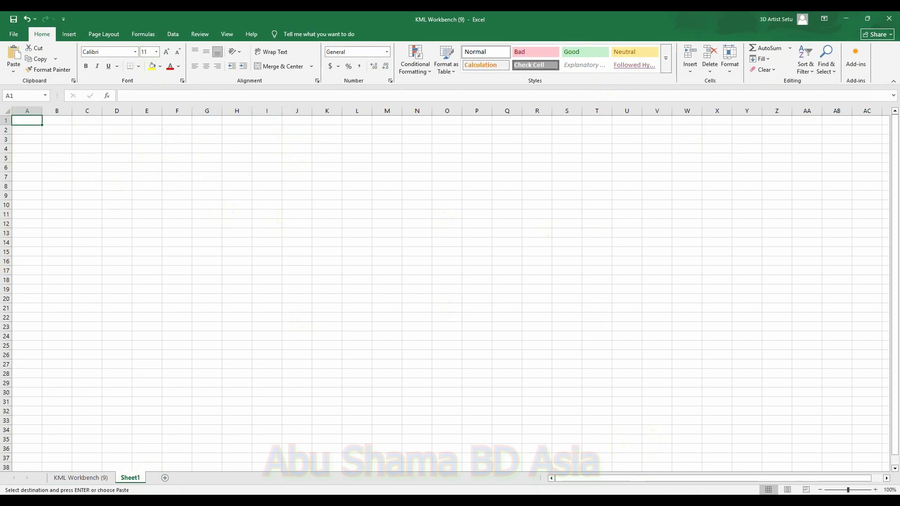
key("alt+Tab")
left_click(277, 20)
scroll(410, 338, "down", 9)
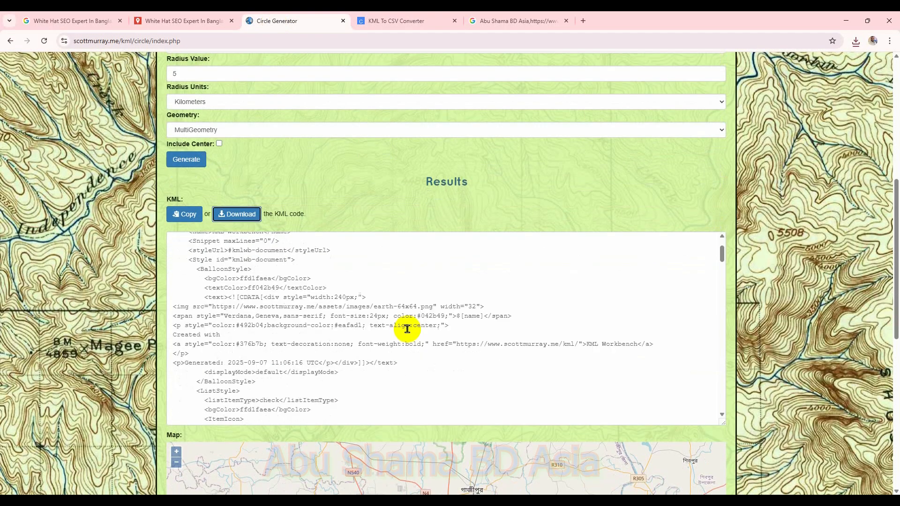
scroll(410, 320, "down", 6)
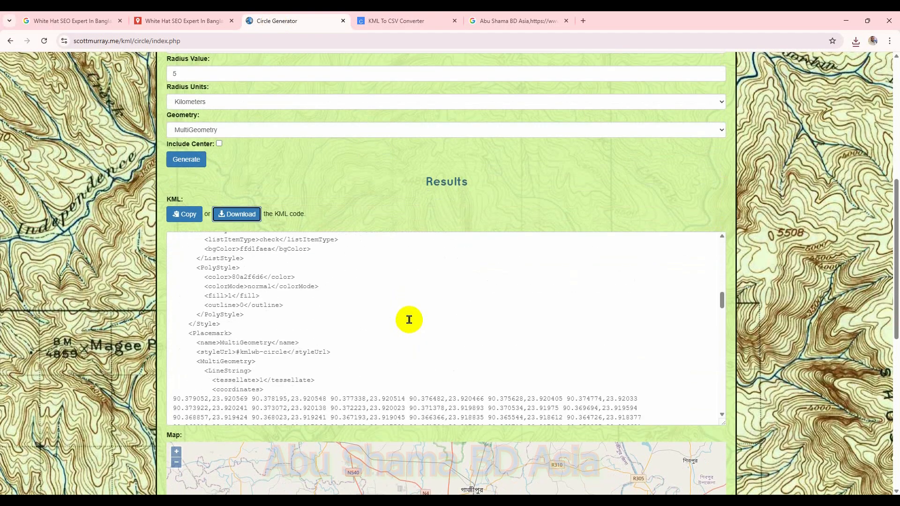
scroll(364, 316, "up", 1)
left_click_drag(172, 295, 643, 339)
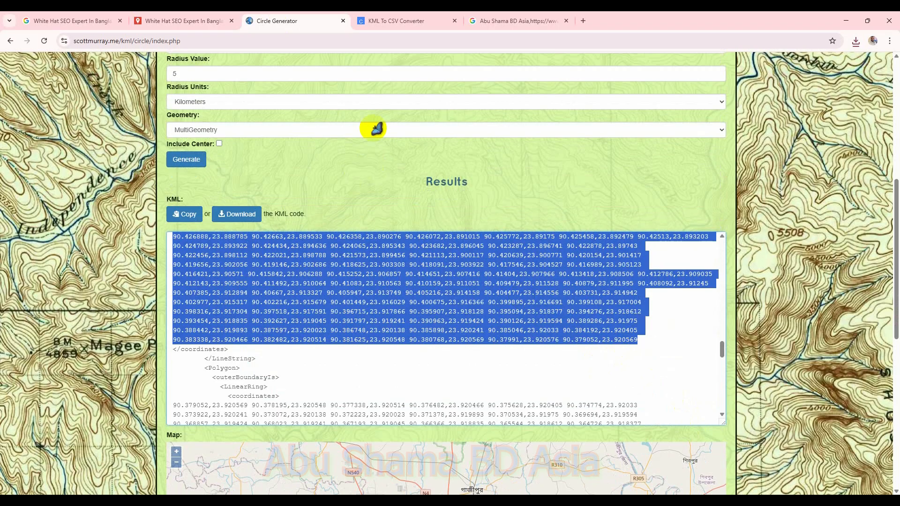
left_click(392, 21)
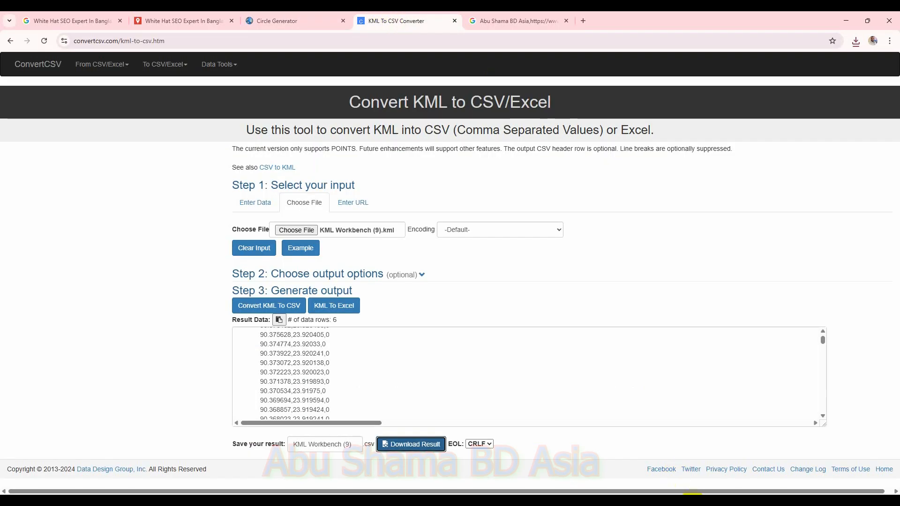
left_click(695, 453)
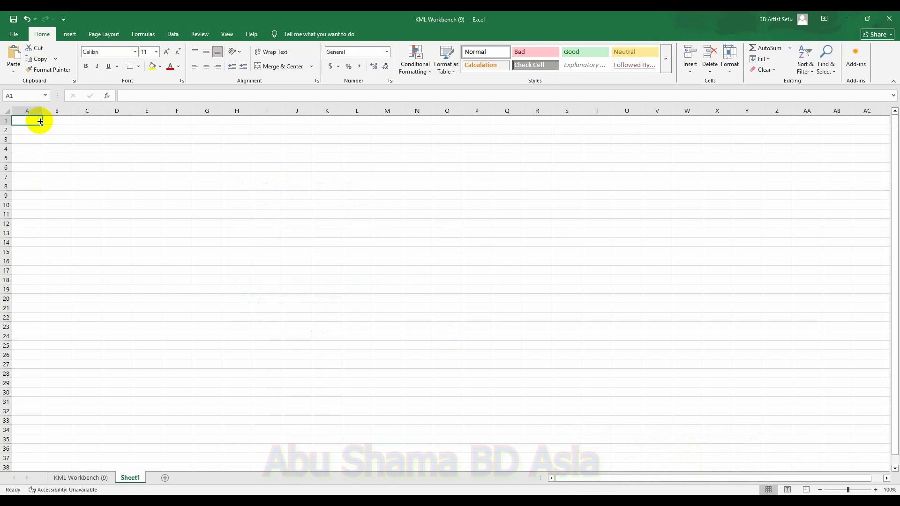
key("ctrl+v")
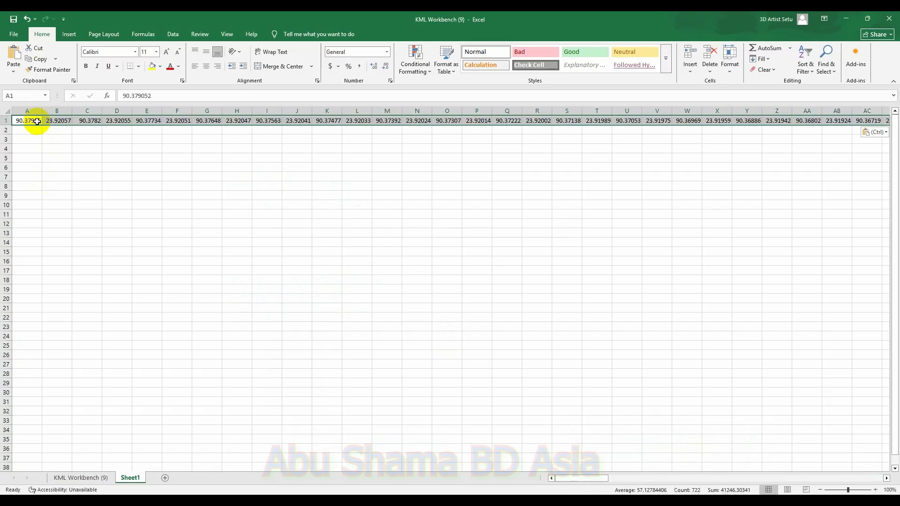
Step: Run Text to Columns on cell A1 with tab, semicolon, comma and space delimiters and consecutive delimiters treated as one
left_click_drag(87, 156, 84, 147)
left_click(30, 122)
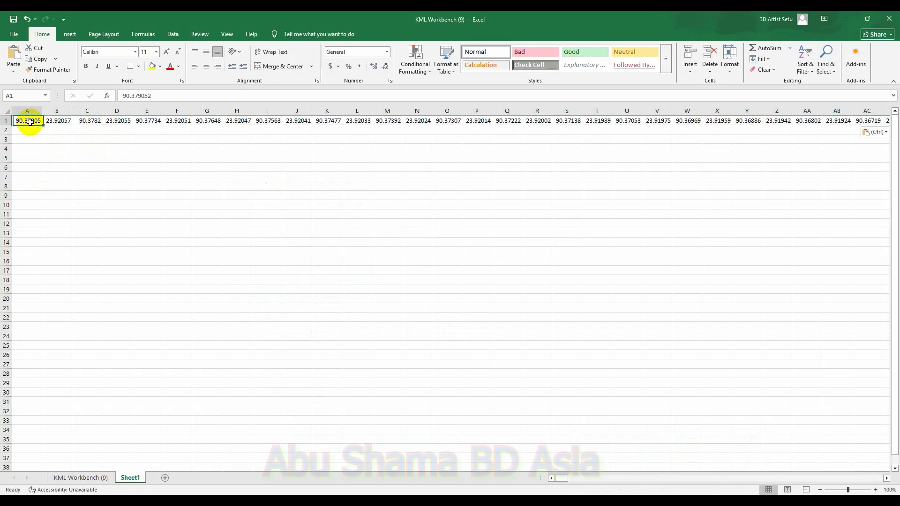
left_click(173, 34)
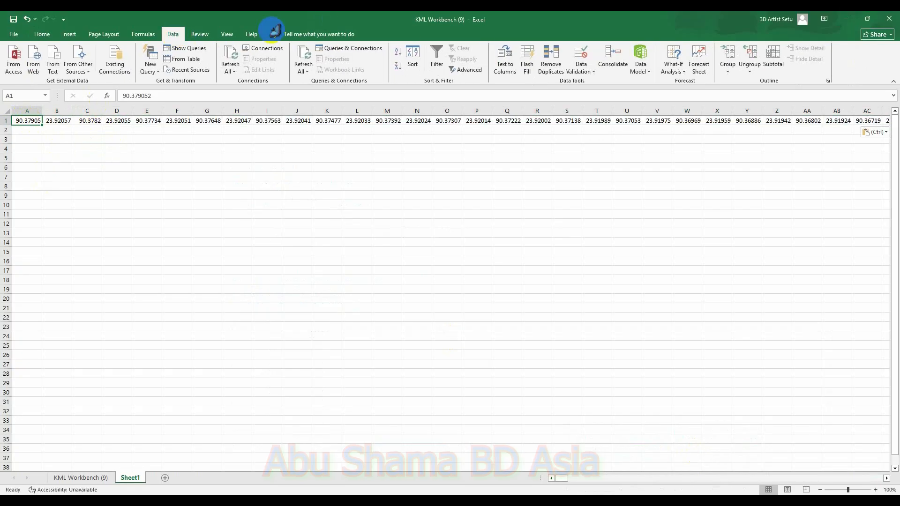
left_click(505, 68)
left_click(506, 334)
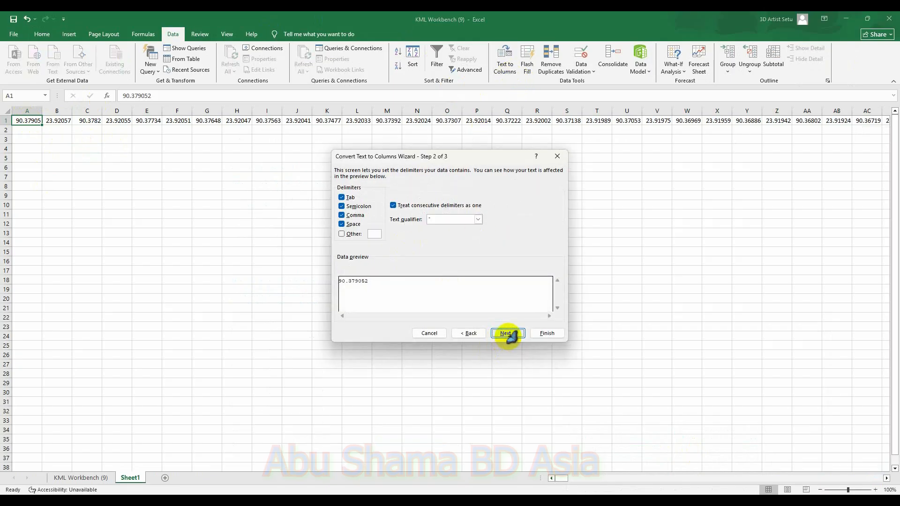
left_click(506, 334)
left_click(548, 333)
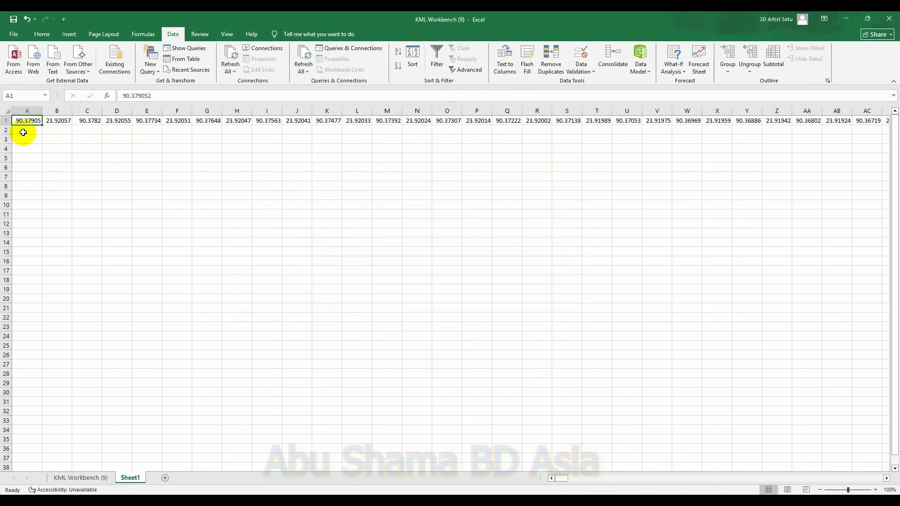
Step: Transpose the pasted row of coordinates into column A starting at A2, and delete the original first row
left_click(5, 121)
key("ctrl+c")
left_click(36, 130)
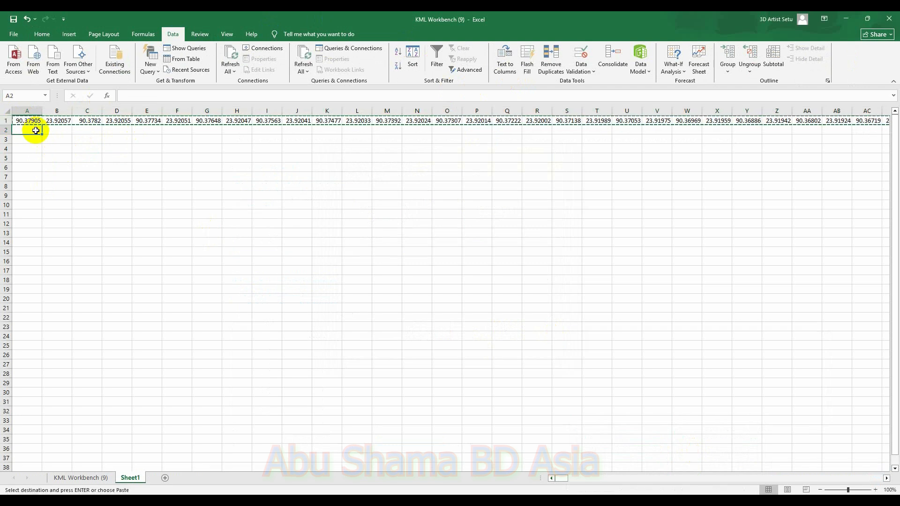
right_click(37, 130)
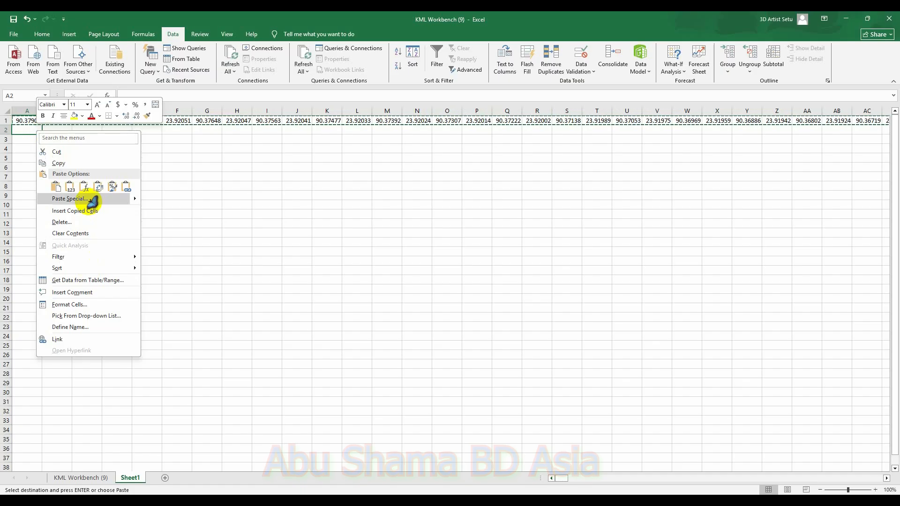
left_click(70, 199)
left_click(121, 272)
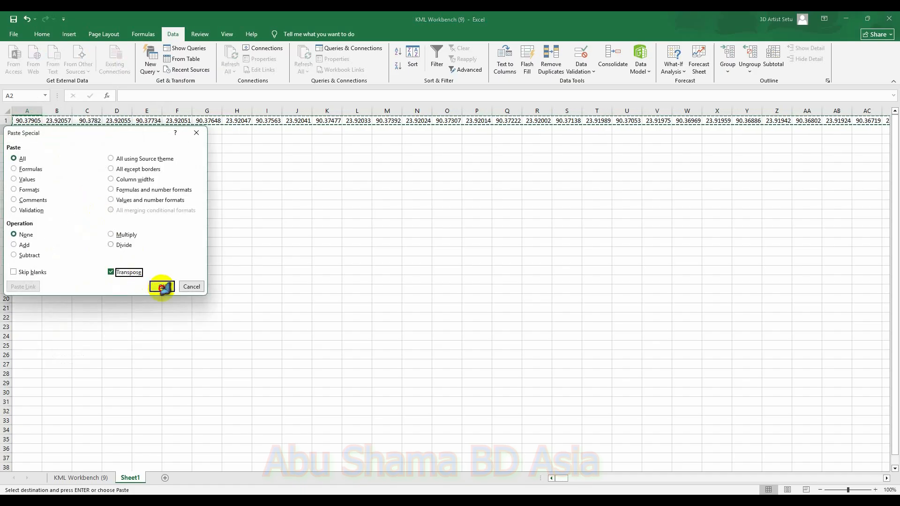
left_click(161, 287)
left_click(7, 121)
right_click(8, 121)
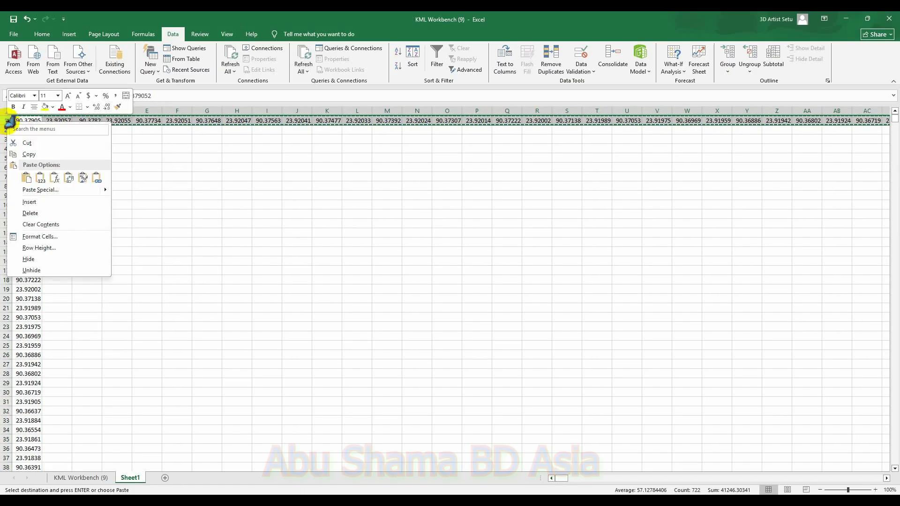
left_click(47, 213)
Step: Enter a1, a2, a3 and a4 in cells B1:C2 and fill that pattern down to row 722
left_click(61, 124)
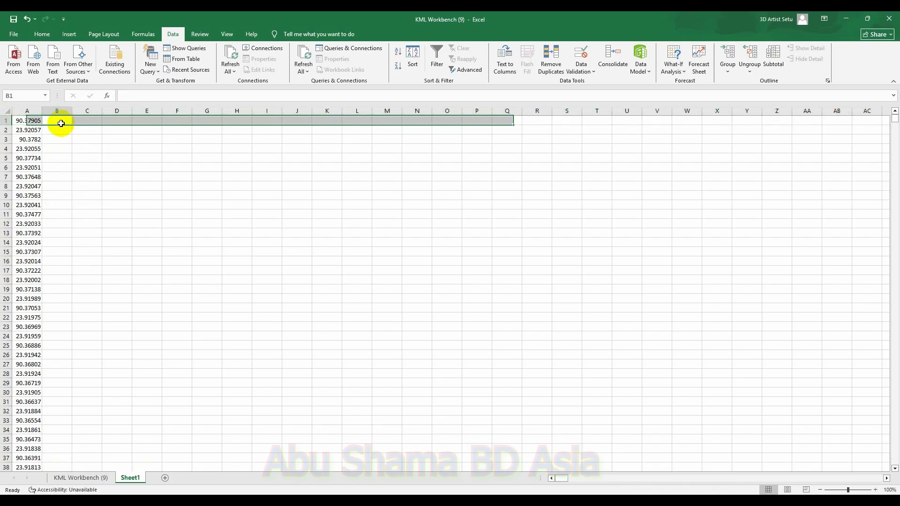
type("a1")
left_click(91, 120)
type("a2")
left_click(52, 132)
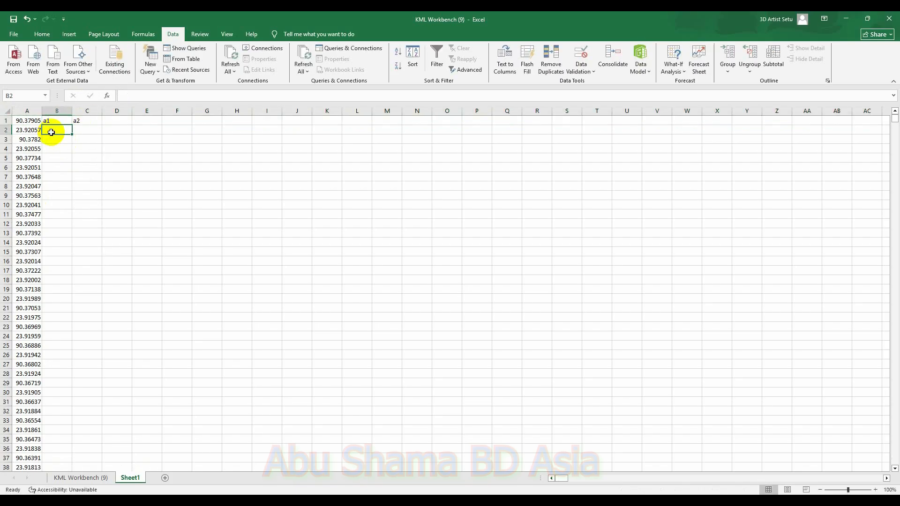
type("a3")
left_click(86, 130)
type("a4")
left_click_drag(43, 119, 99, 438)
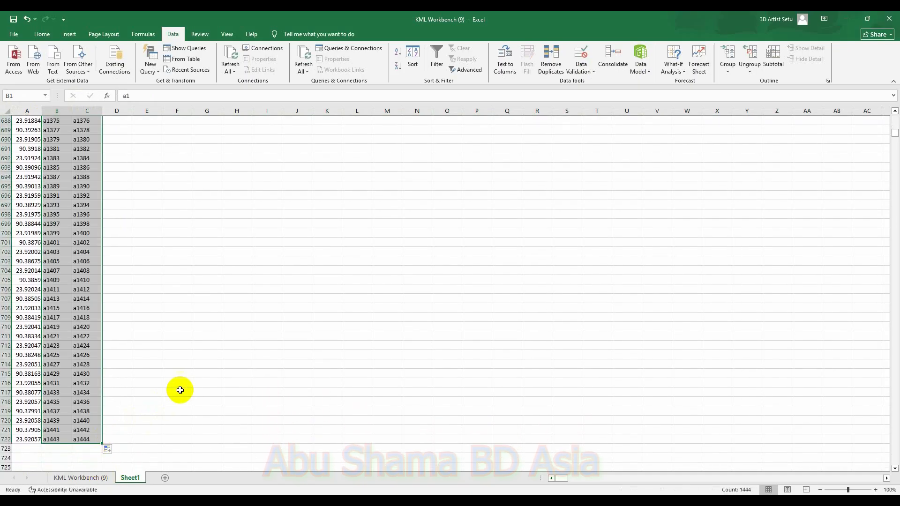
Step: Replace every a with =a across the sheet so columns B and C reference column A's values
left_click(287, 281)
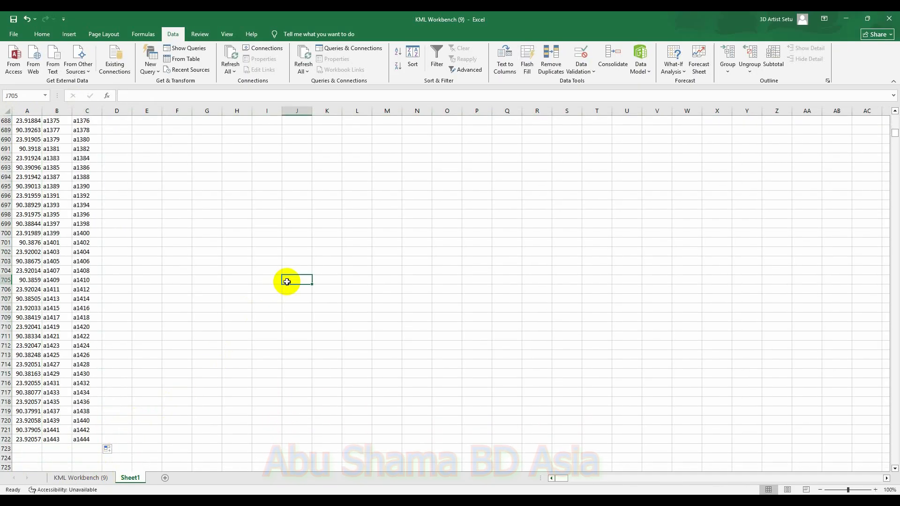
key("ctrl+a")
left_click(304, 261)
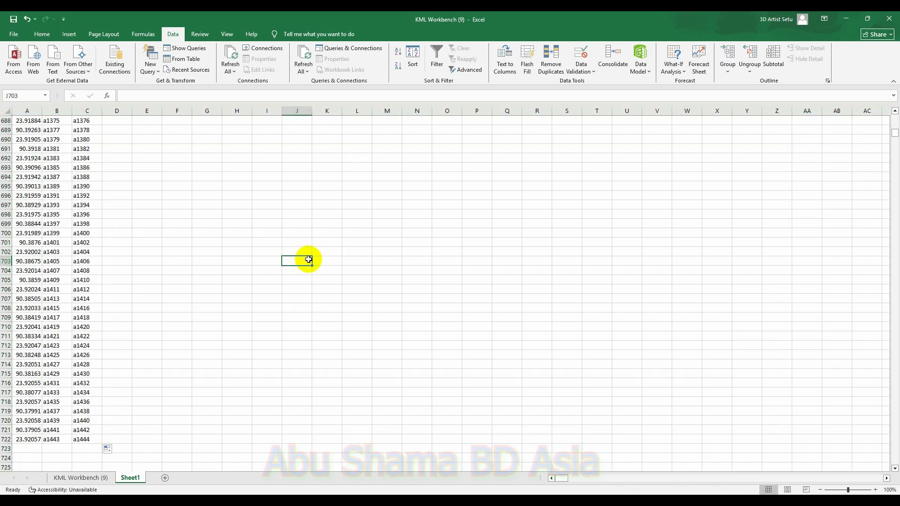
key("ctrl+f")
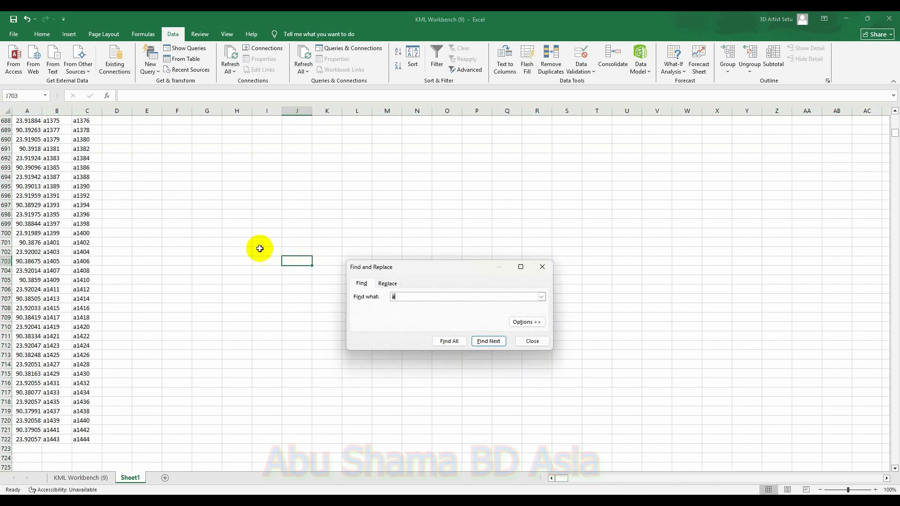
left_click(393, 283)
left_click(366, 342)
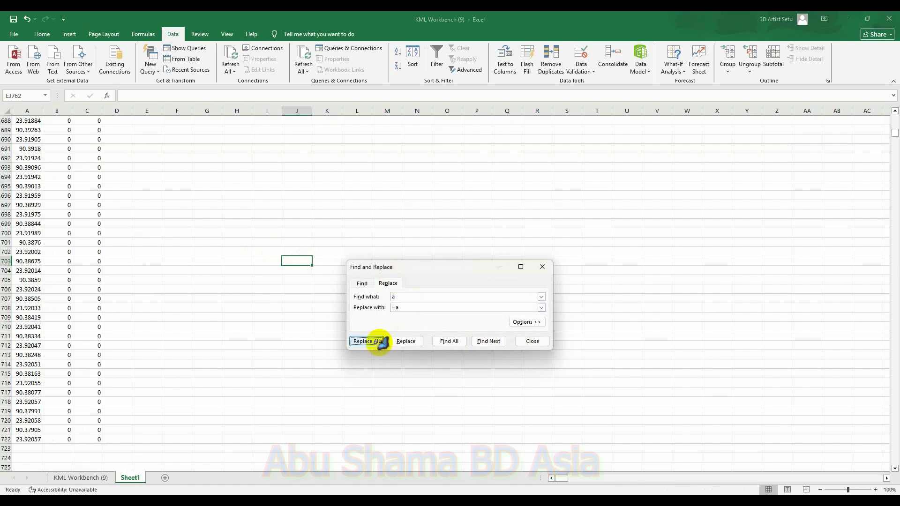
left_click(453, 282)
left_click(542, 267)
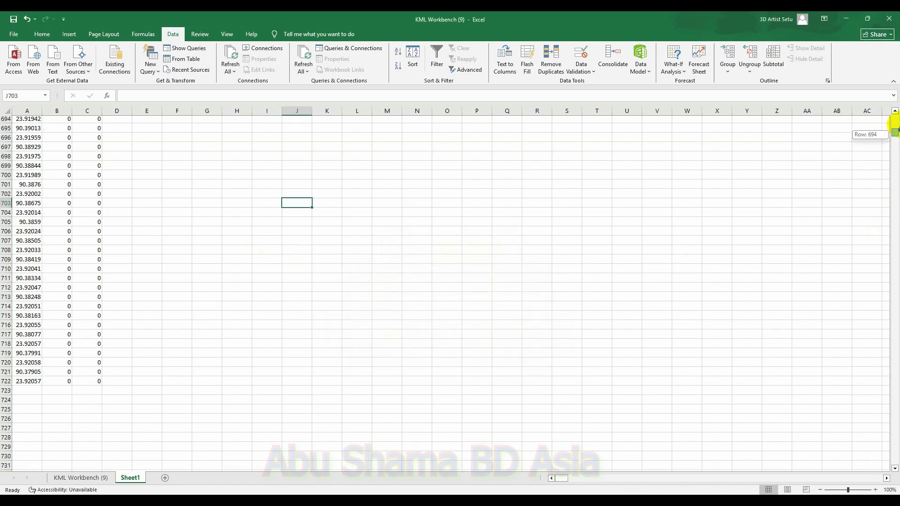
Step: Copy the coordinate pairs in B1:C361 and paste them as values into H8 of the KML Workbench (9) sheet
left_click_drag(896, 134, 895, 117)
left_click_drag(44, 121, 92, 352)
key("ctrl+c")
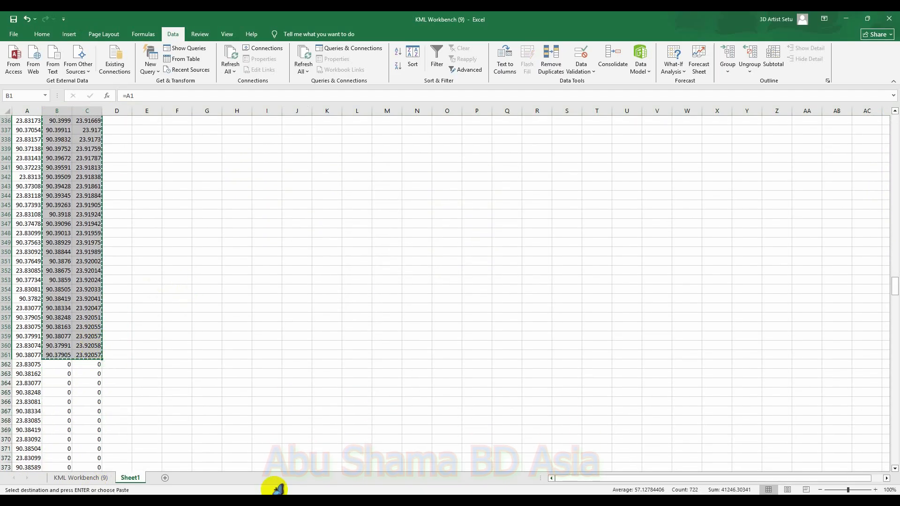
left_click(90, 476)
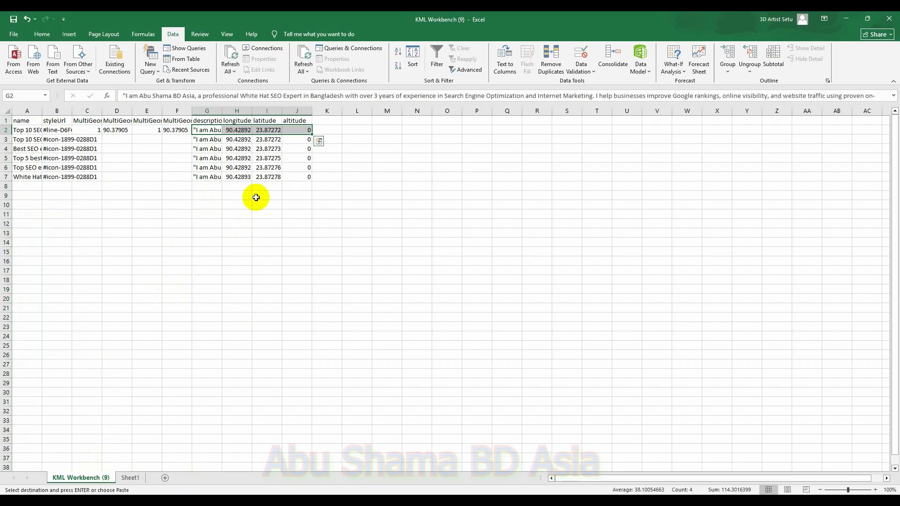
left_click(244, 184)
right_click(243, 185)
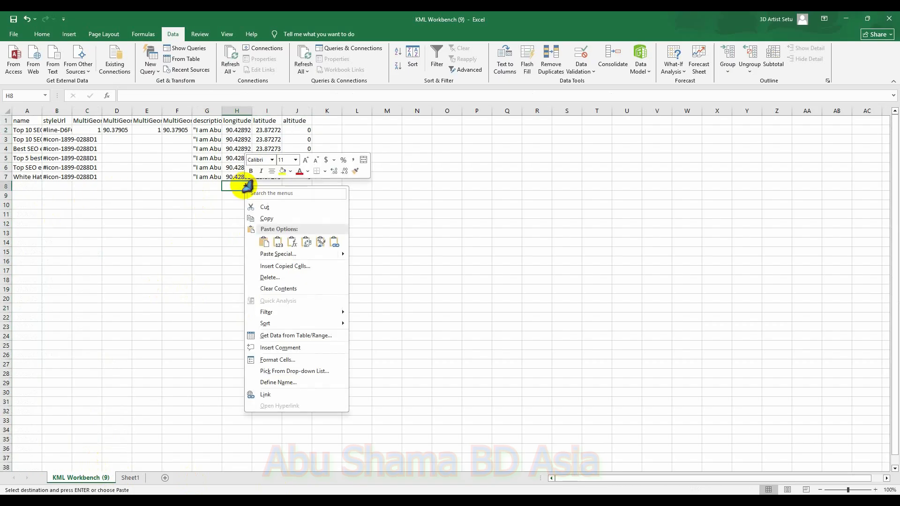
left_click(293, 253)
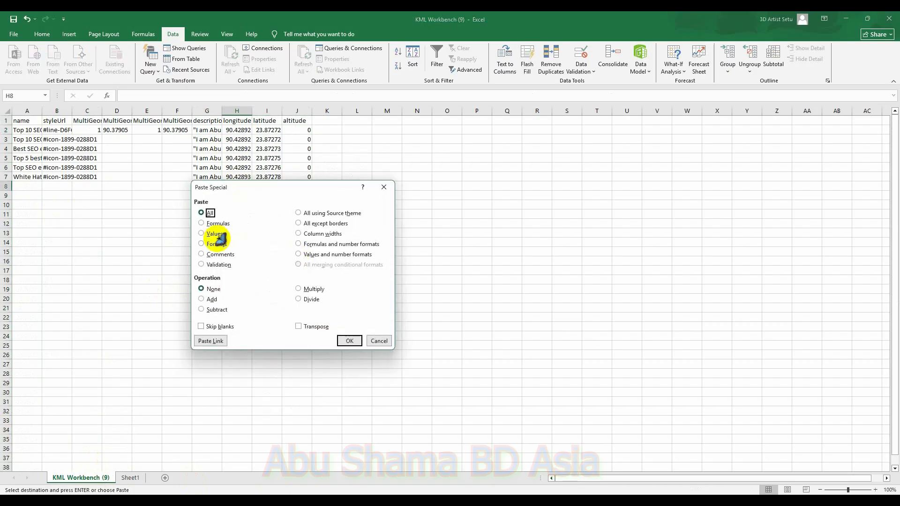
left_click(213, 233)
left_click(350, 341)
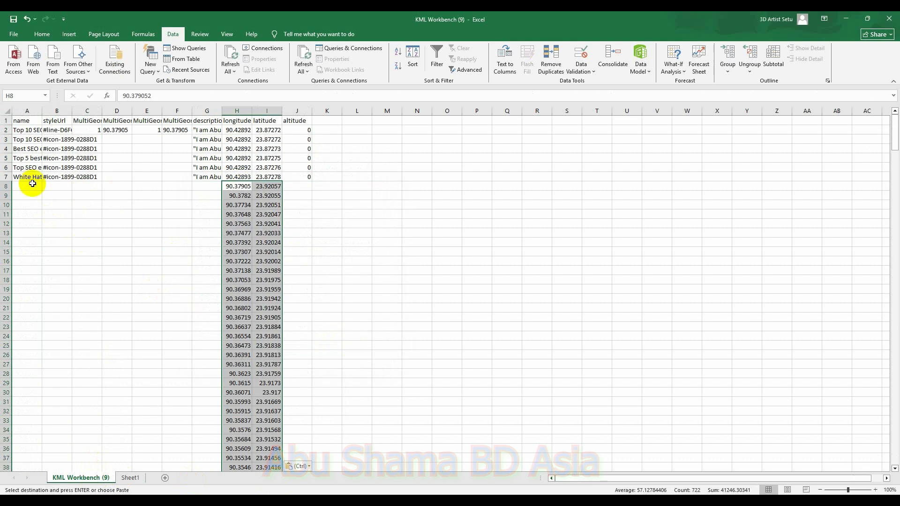
Step: Fill the name and styleUrl values of rows 3–7 and the row 3 description down to row 368
left_click_drag(16, 140, 52, 177)
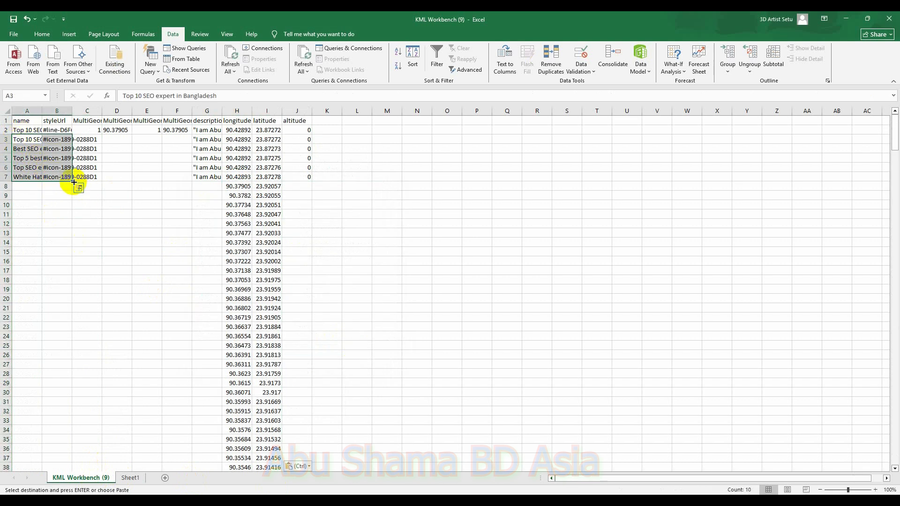
left_click_drag(72, 180, 72, 454)
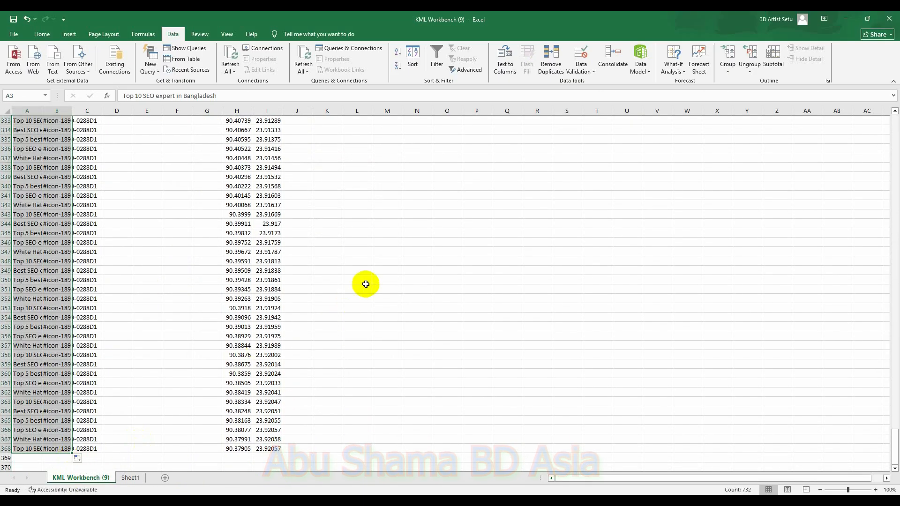
left_click_drag(892, 433, 886, 116)
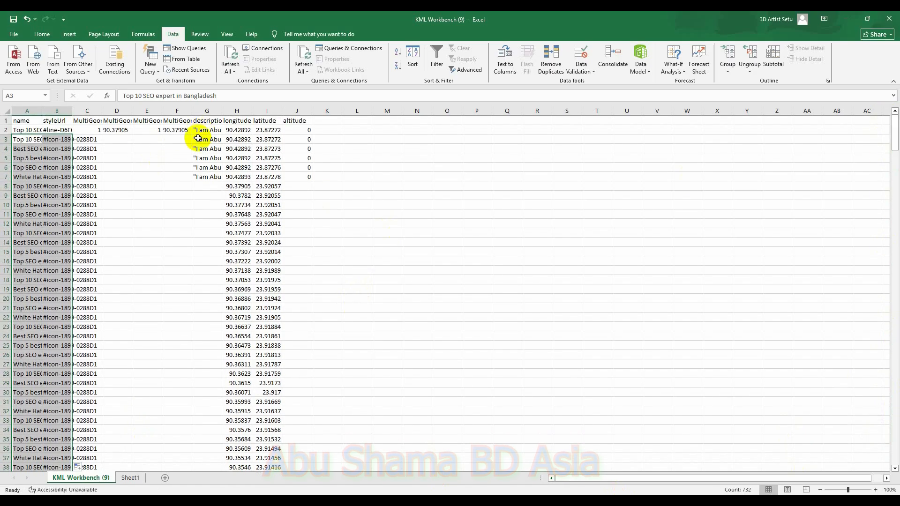
left_click_drag(196, 139, 201, 441)
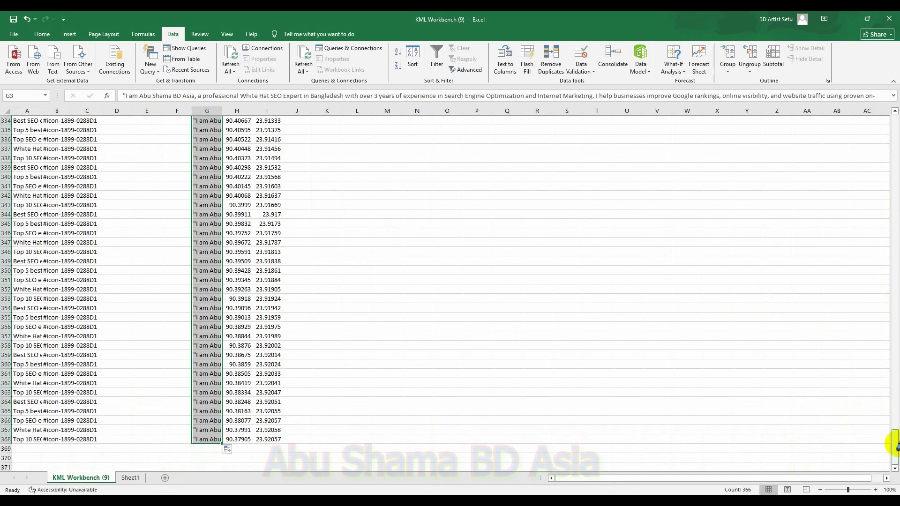
Step: Fill the altitude value from row 3 down to row 368
left_click_drag(896, 442, 896, 125)
scroll(323, 162, "up", 1)
left_click_drag(294, 141, 300, 414)
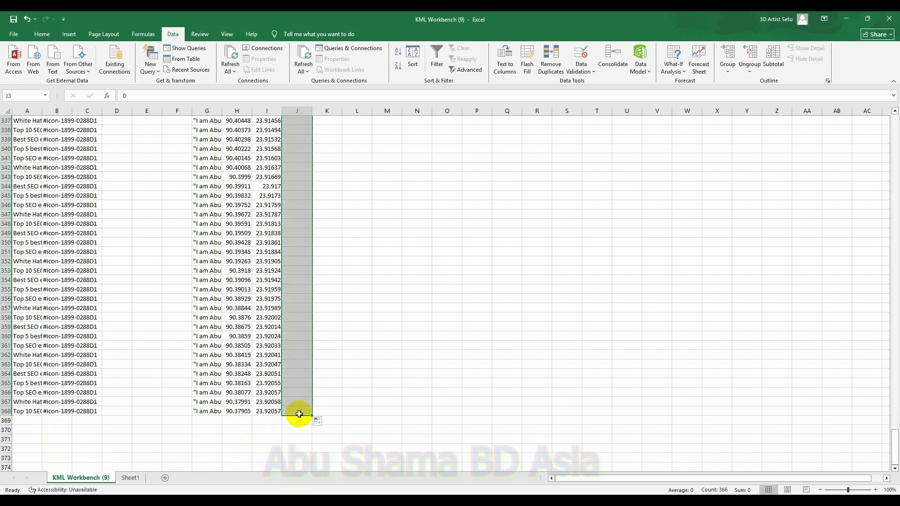
Step: Save the sheet as a CSV (Comma delimited) file named 5 KM in the GMB SEO folder on the Desktop
left_click(15, 33)
left_click(29, 160)
double_click(149, 190)
left_click(37, 103)
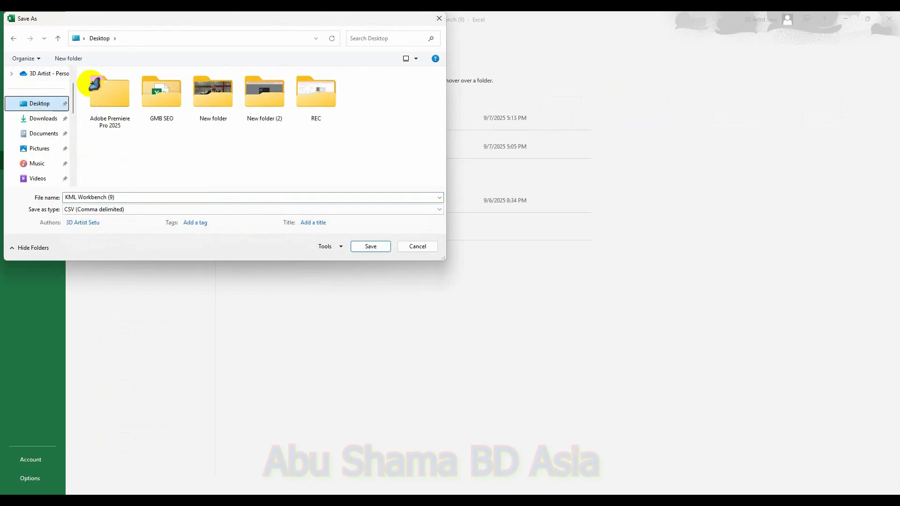
double_click(161, 91)
left_click(126, 126)
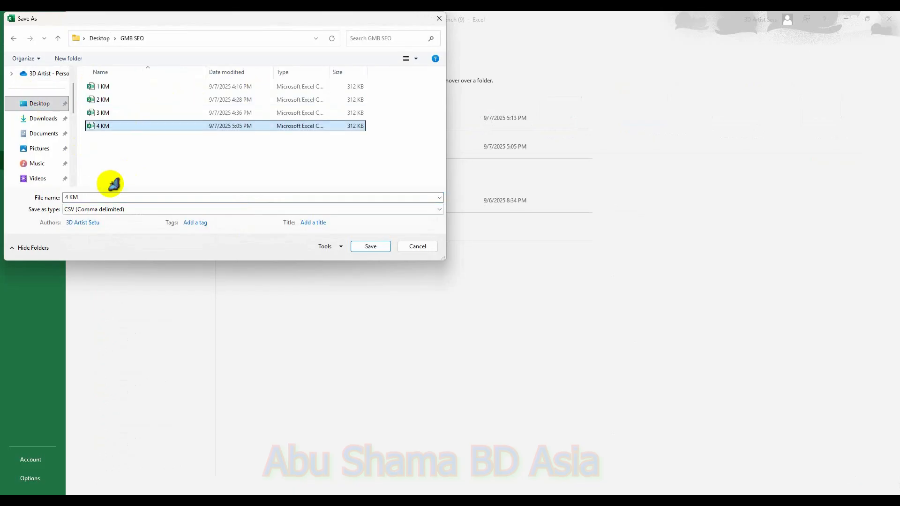
left_click(76, 198)
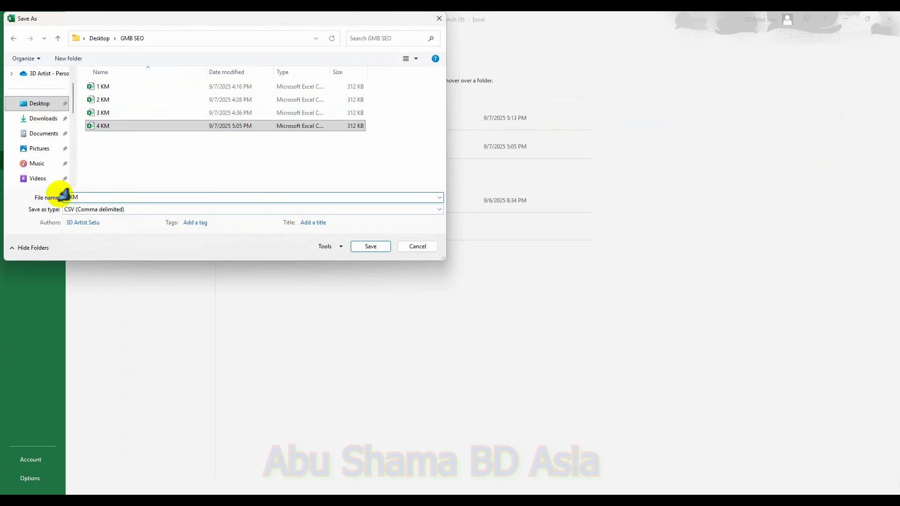
type("5")
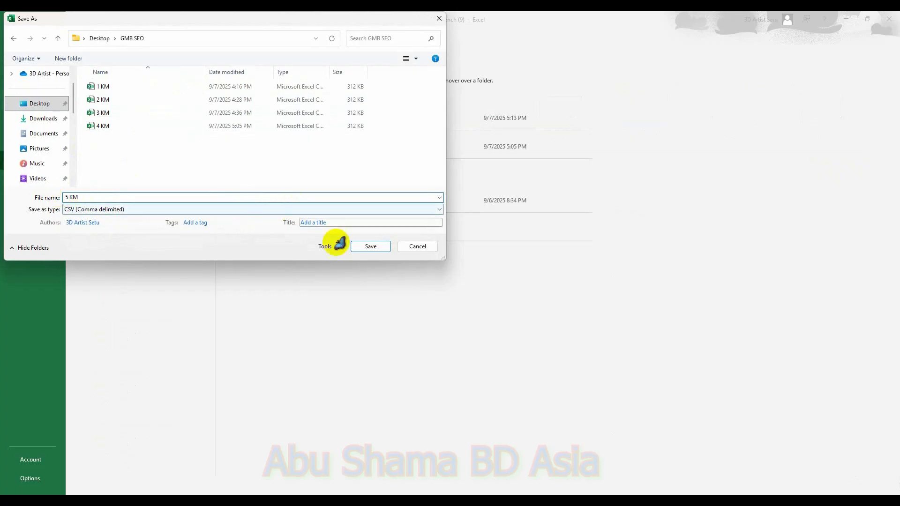
left_click(368, 249)
left_click(429, 289)
left_click(428, 287)
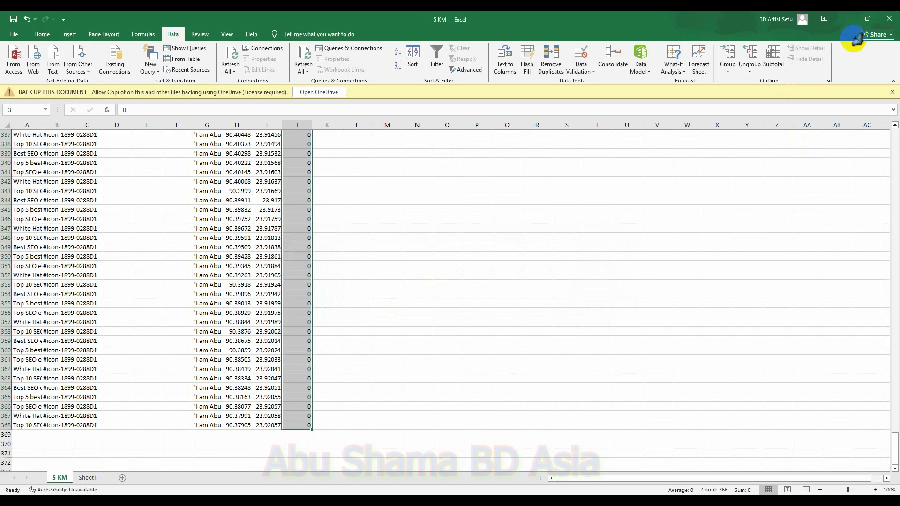
Step: Close the 4 KM Excel workbook window
mouse_move(663, 483)
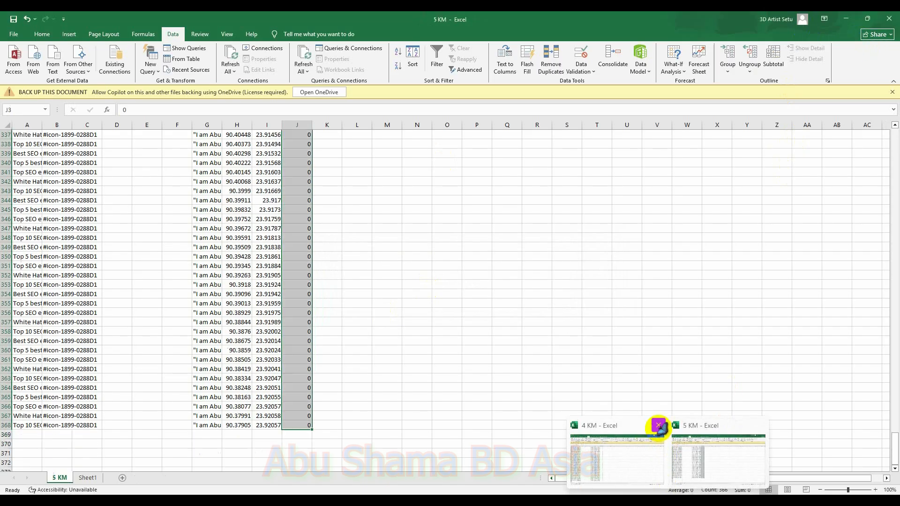
left_click(659, 425)
left_click(483, 325)
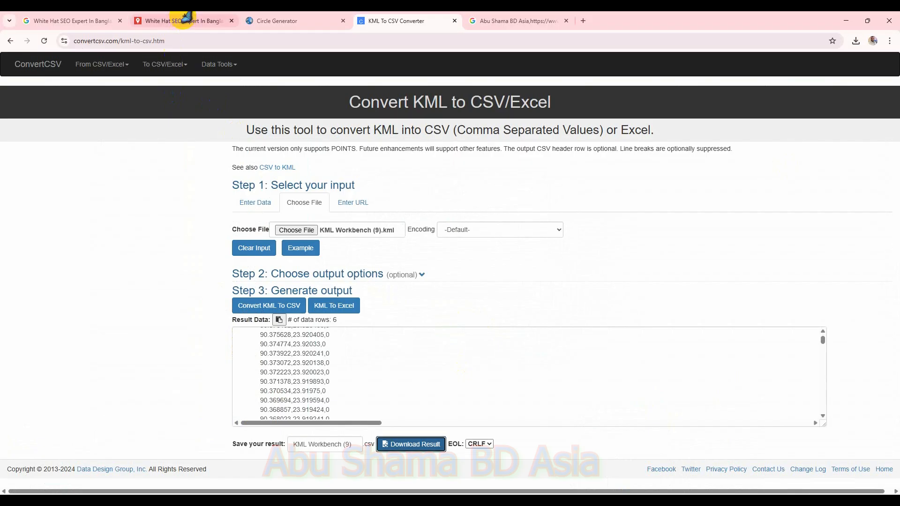
Step: In Google My Maps, delete the KML Workbench layer from the map
left_click(183, 21)
left_click(136, 364)
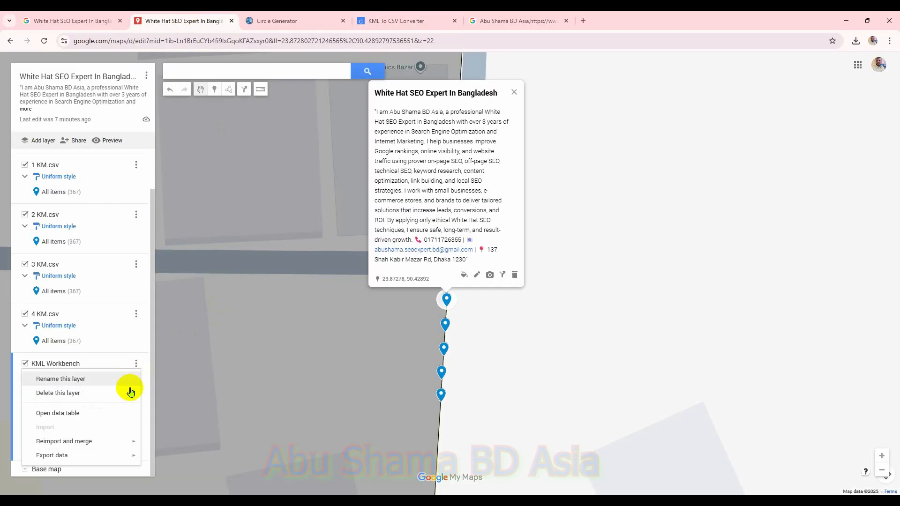
left_click(111, 399)
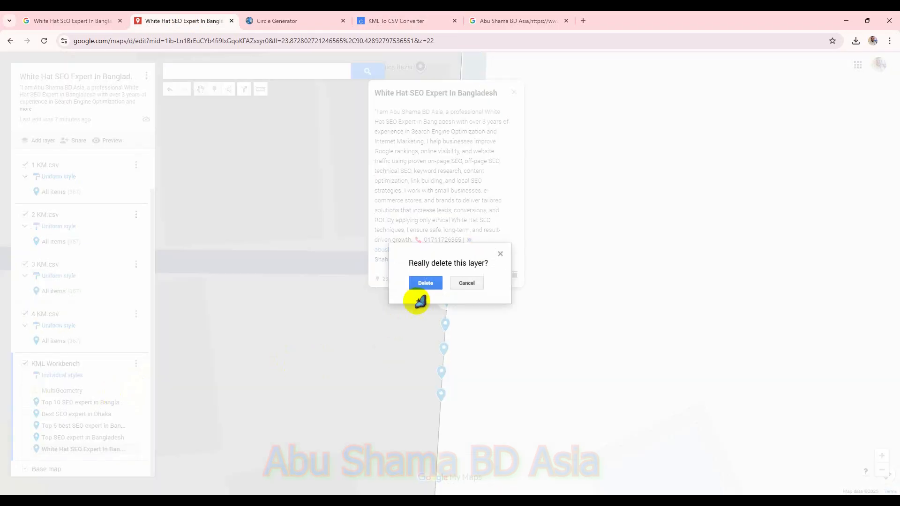
left_click(428, 282)
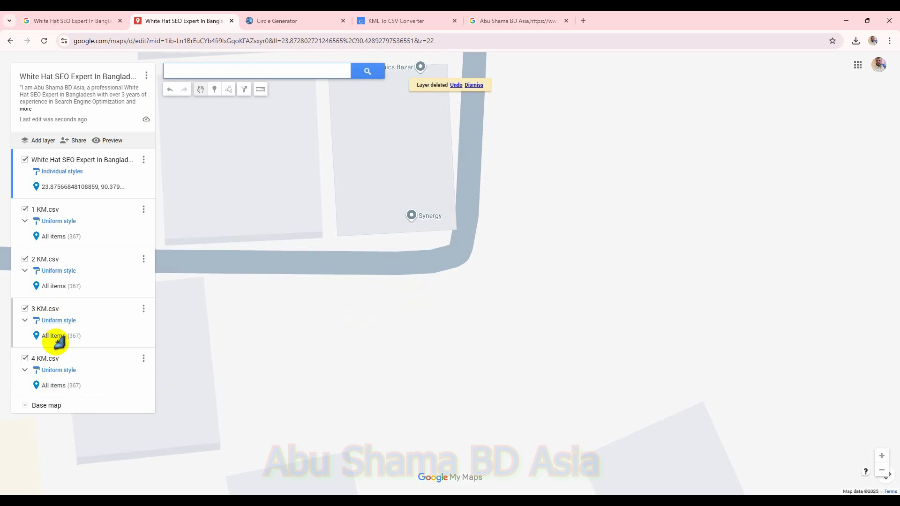
Step: Add a new layer to the map
left_click(38, 144)
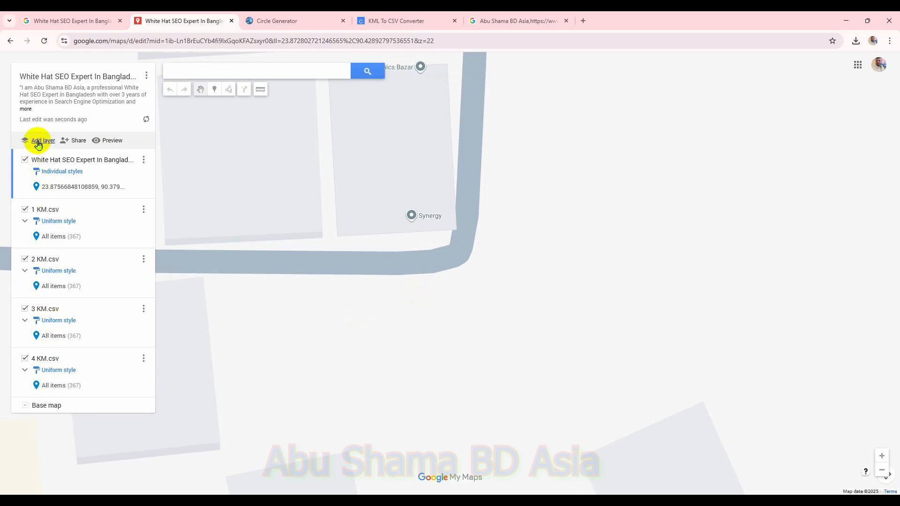
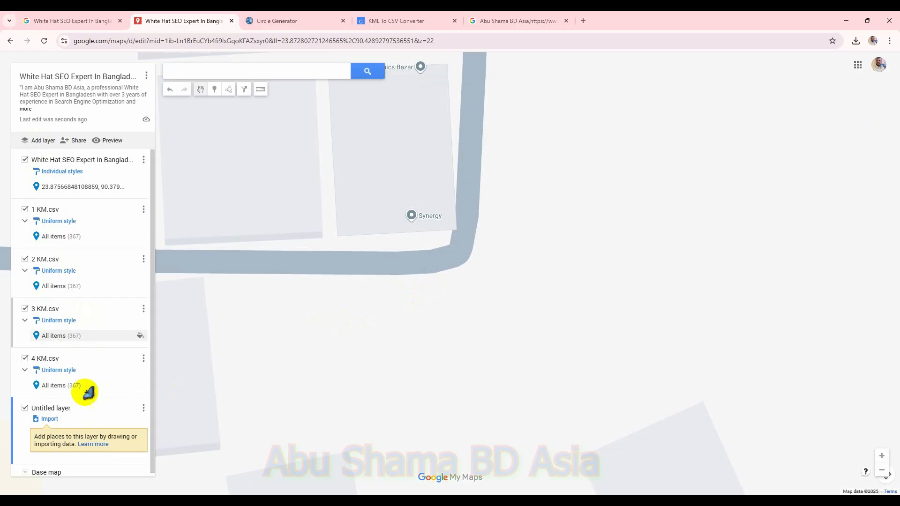
Step: Import the 5 KM CSV file from the GMB SEO folder on the Desktop into the new untitled layer
left_click(49, 419)
left_click(446, 336)
left_click(36, 109)
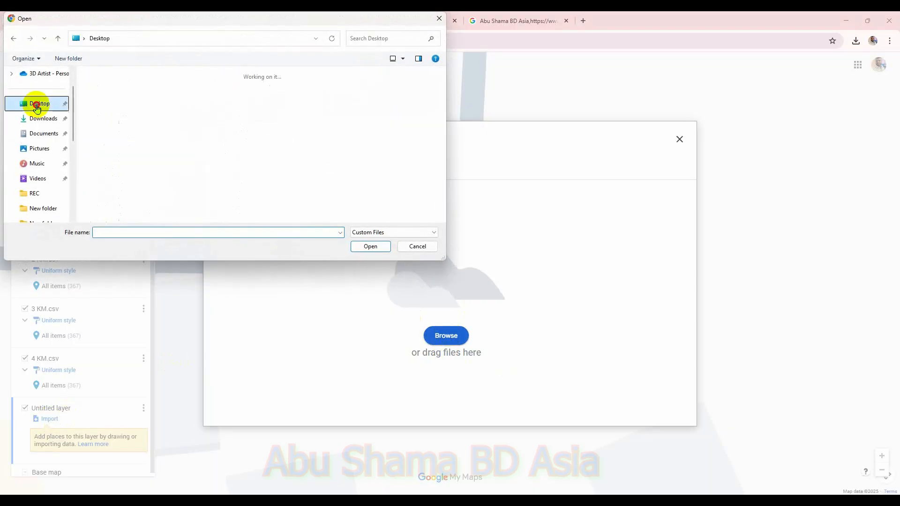
double_click(157, 96)
double_click(126, 139)
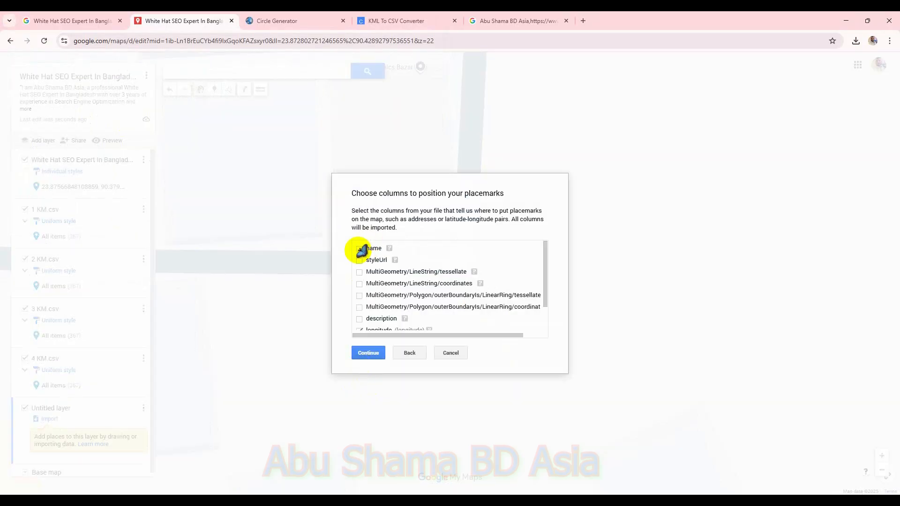
Step: Tick every column to position the placemarks and keep name as the marker title column
left_click(359, 261)
left_click(359, 272)
left_click(360, 284)
left_click(359, 296)
left_click(359, 307)
left_click(360, 319)
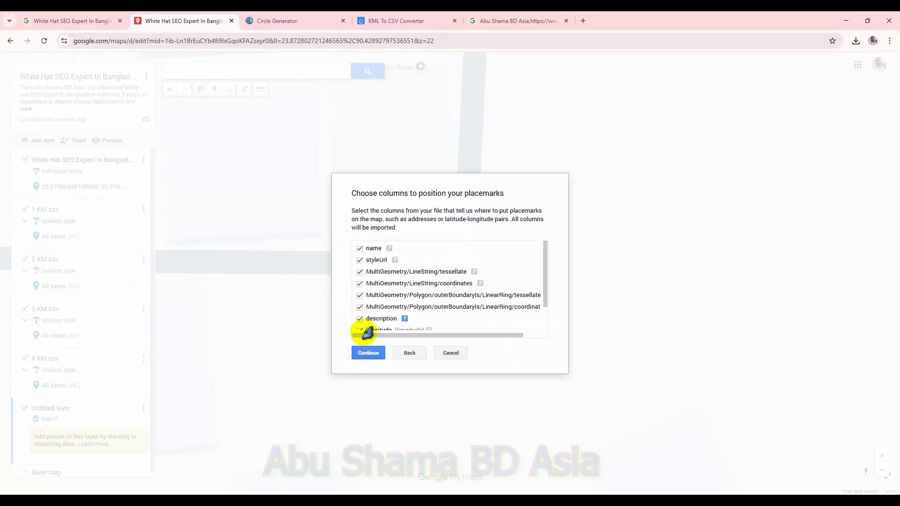
left_click(371, 354)
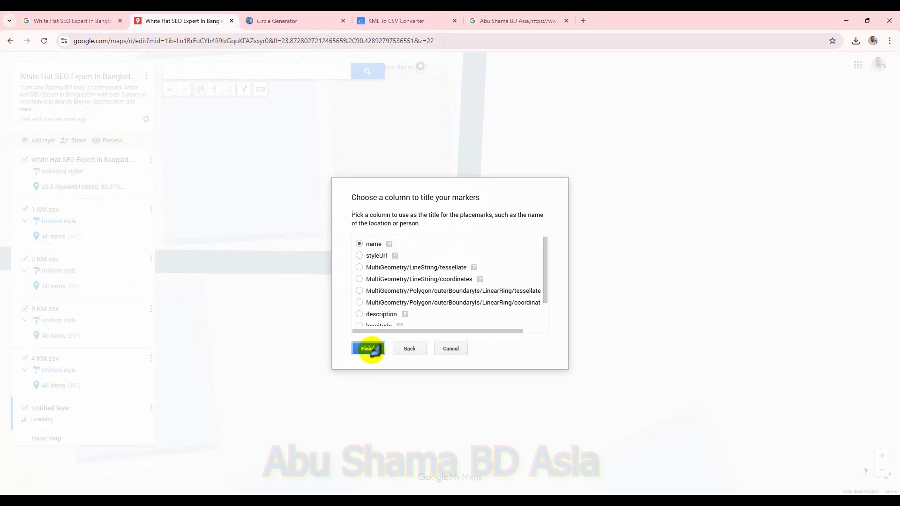
left_click(368, 347)
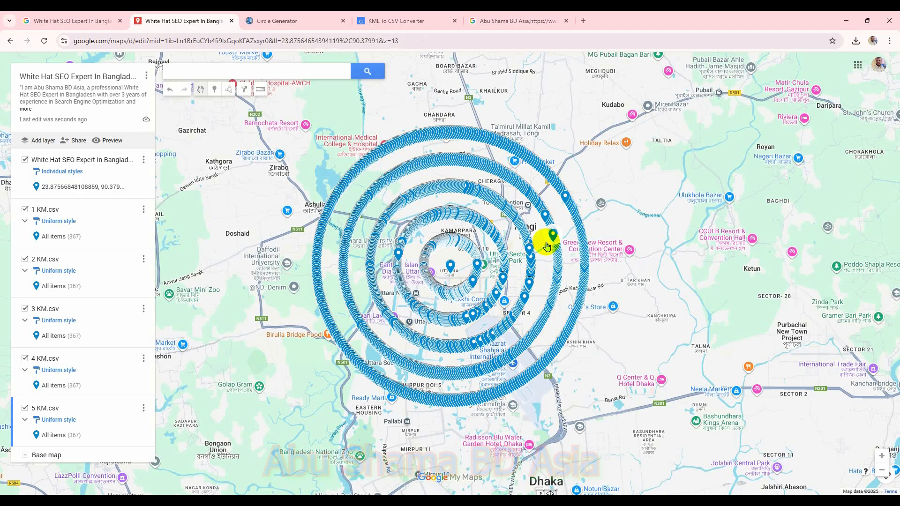
Step: Add another new layer to the map
scroll(595, 280, "up", 1)
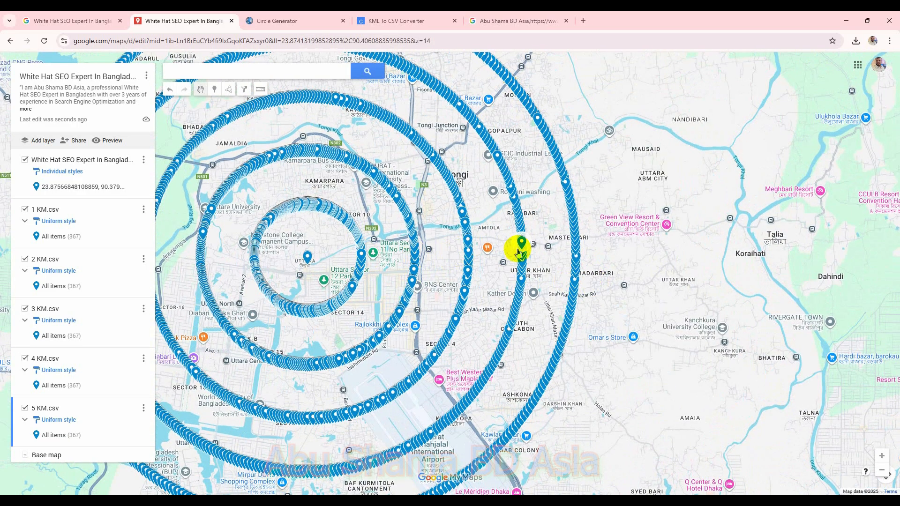
scroll(591, 252, "down", 2)
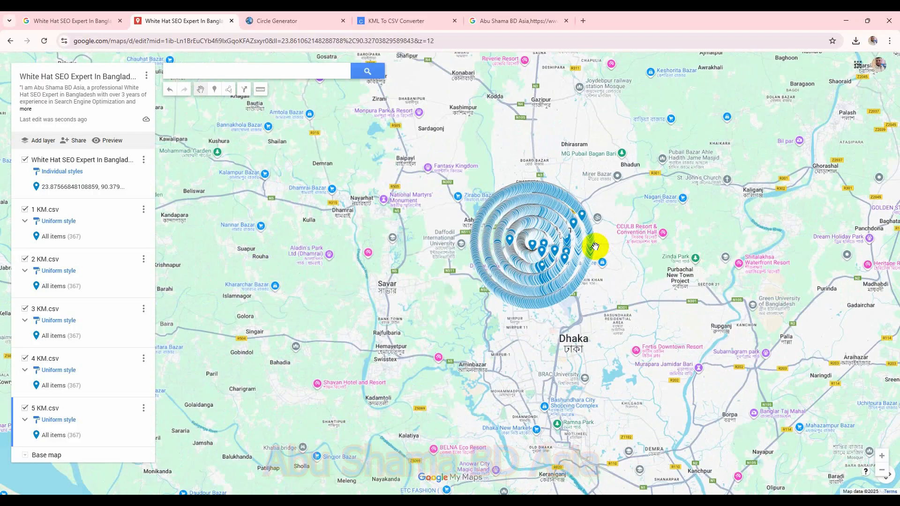
scroll(598, 276, "up", 2)
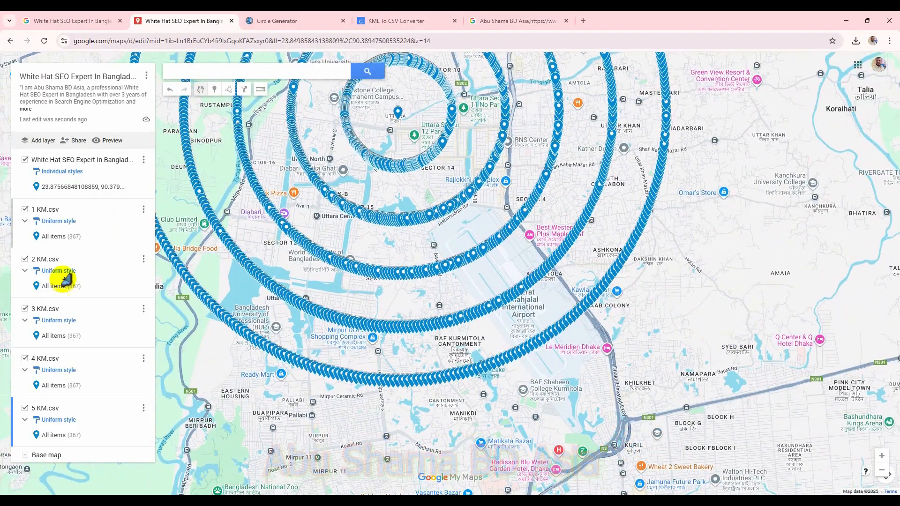
left_click(44, 140)
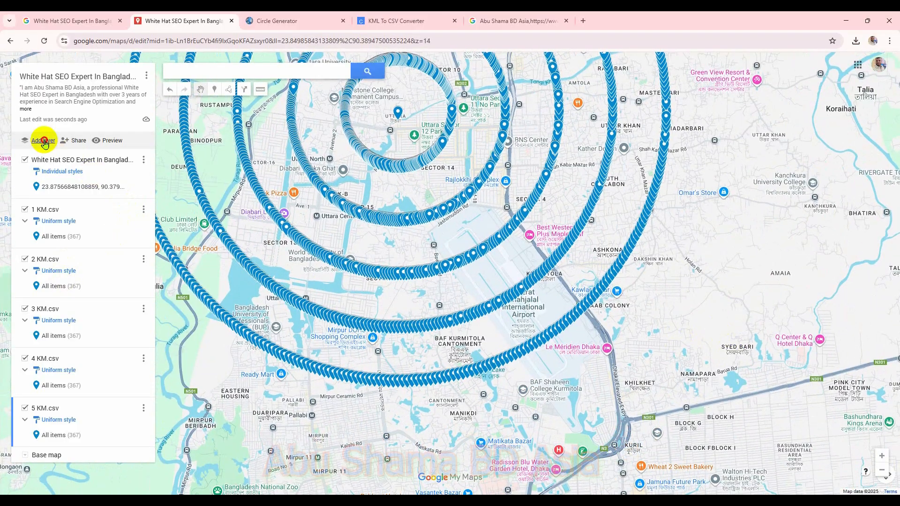
Step: In Circle Generator, set the radius value to 6 kilometers, generate the circle and download its KML
left_click(286, 20)
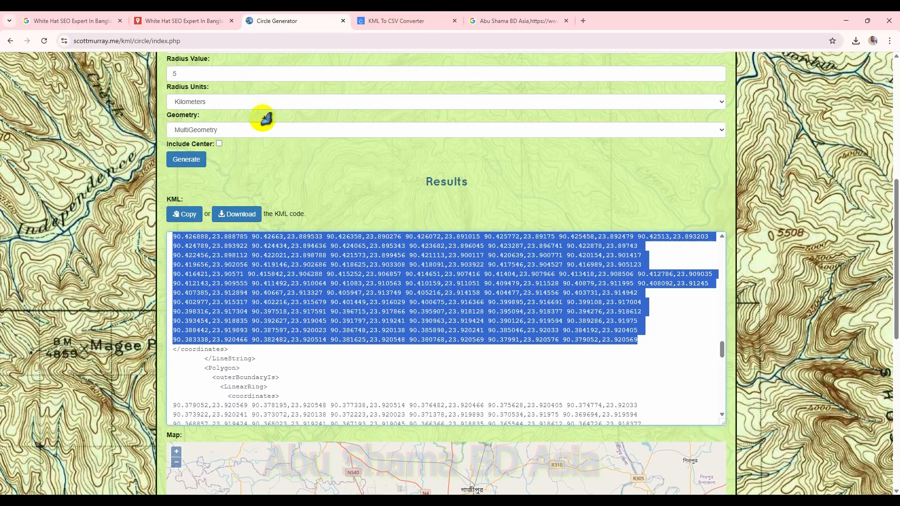
left_click_drag(192, 75, 167, 73)
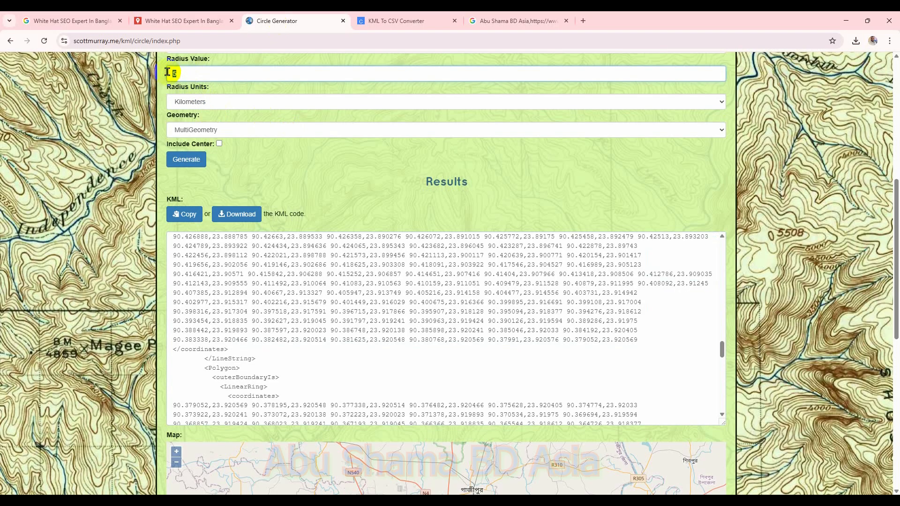
left_click(190, 162)
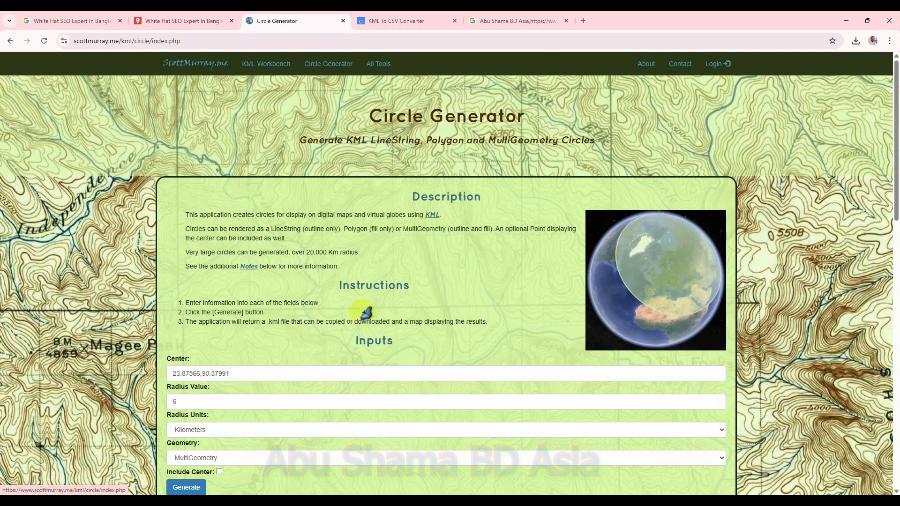
scroll(365, 311, "down", 4)
left_click(245, 354)
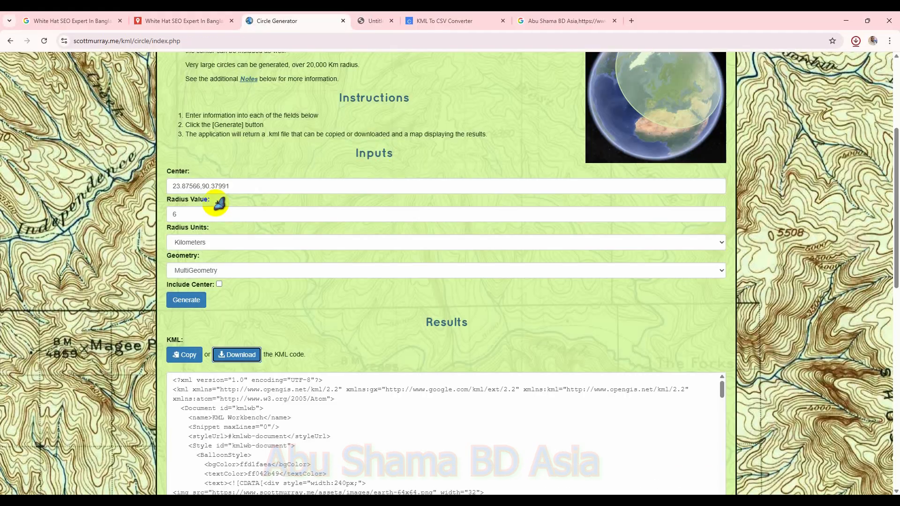
Step: Import the downloaded circle KML file from Downloads into the new untitled layer in My Maps
left_click(89, 22)
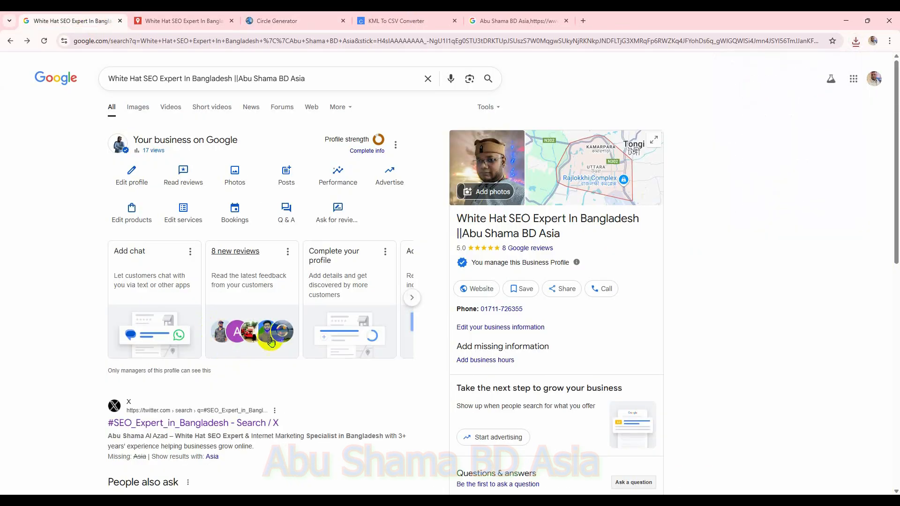
left_click(199, 22)
left_click(52, 416)
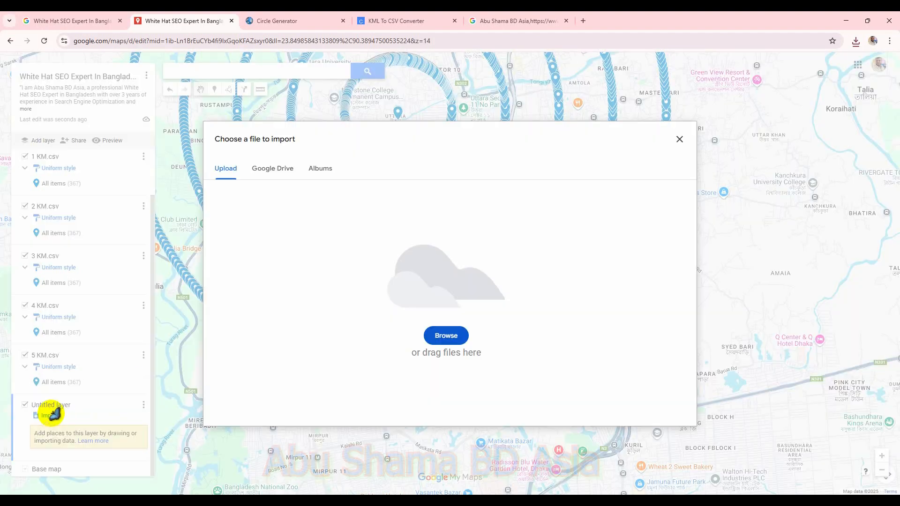
left_click(446, 336)
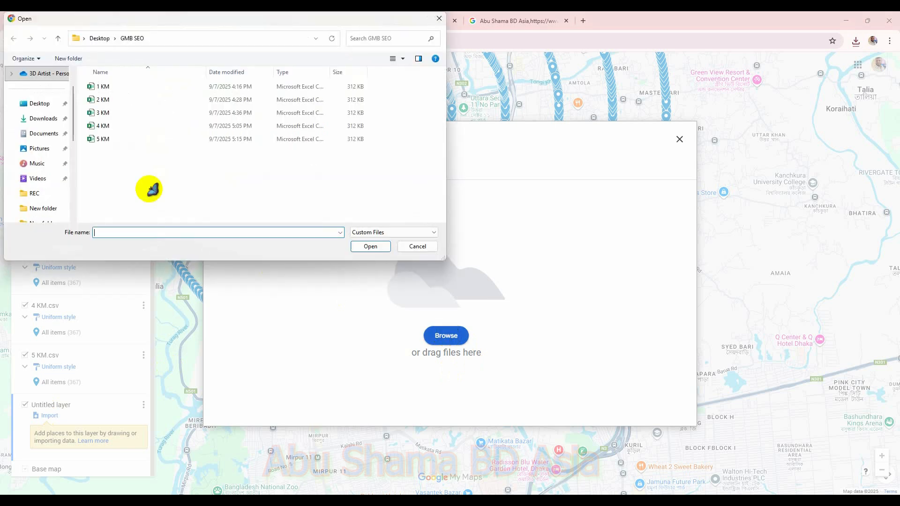
left_click(37, 118)
double_click(121, 95)
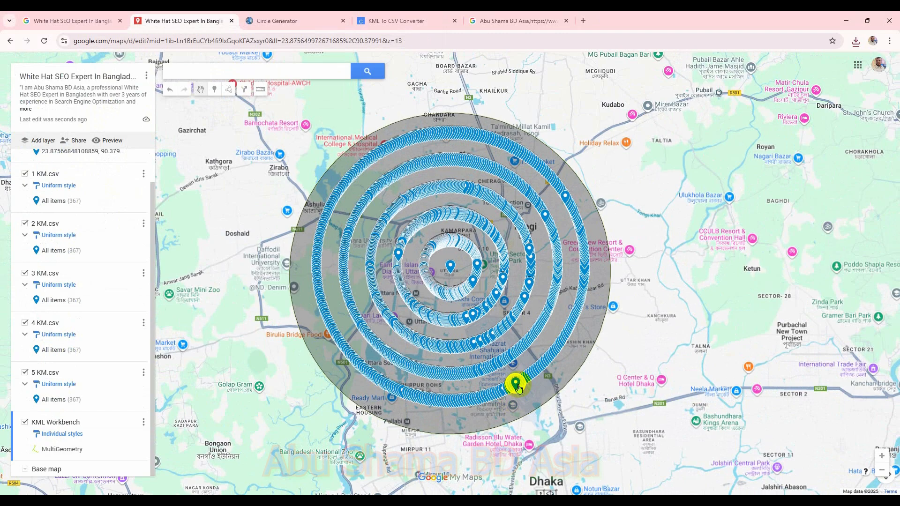
Step: Place a marker on the edge of the 6 km circle and title it Top 10 SEO expert in Bangladesh
scroll(623, 282, "up", 3)
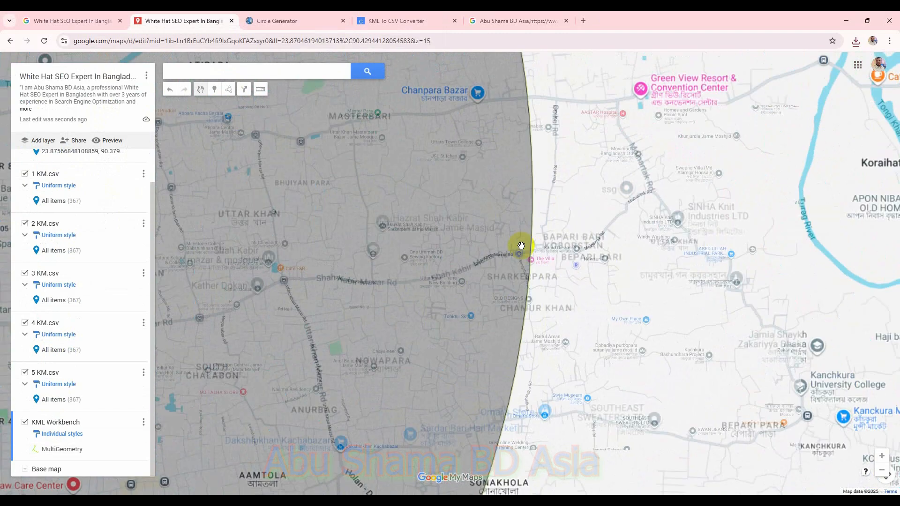
scroll(507, 246, "up", 9)
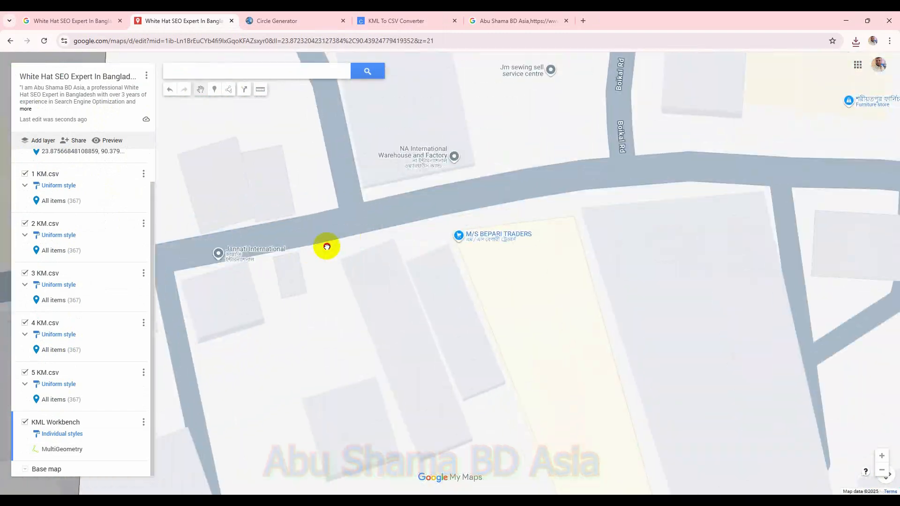
left_click_drag(327, 246, 502, 257)
scroll(382, 202, "up", 1)
left_click_drag(335, 204, 420, 208)
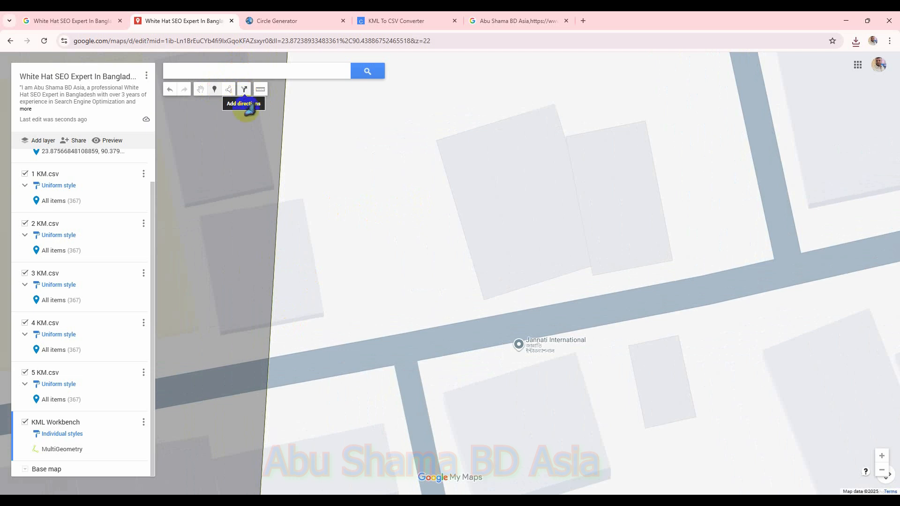
left_click(267, 397)
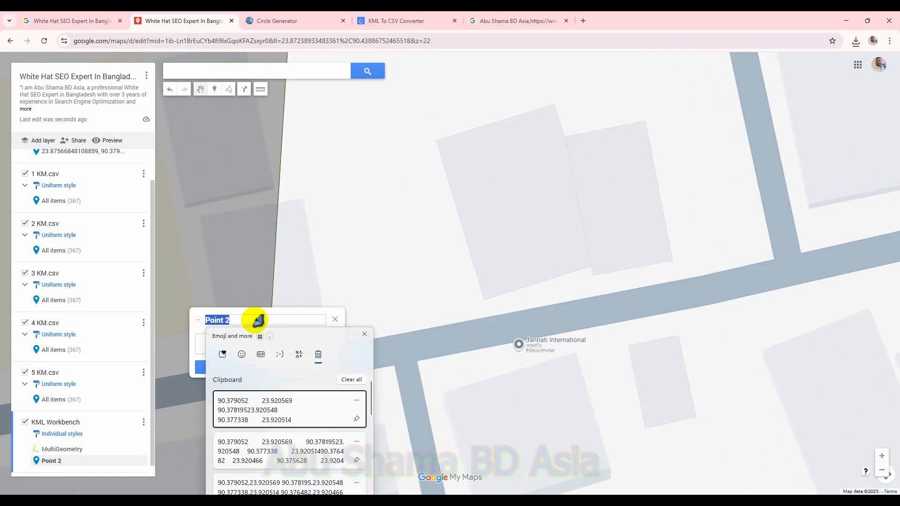
scroll(314, 445, "down", 10)
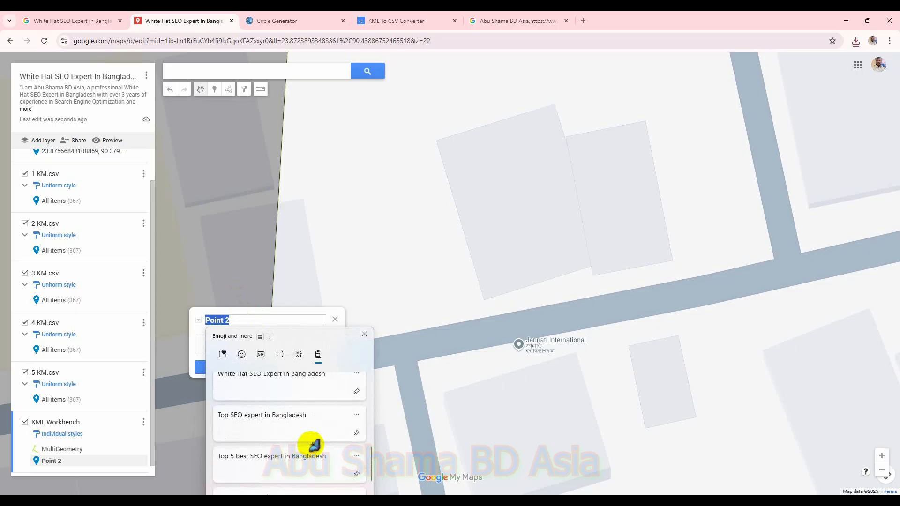
scroll(314, 446, "down", 2)
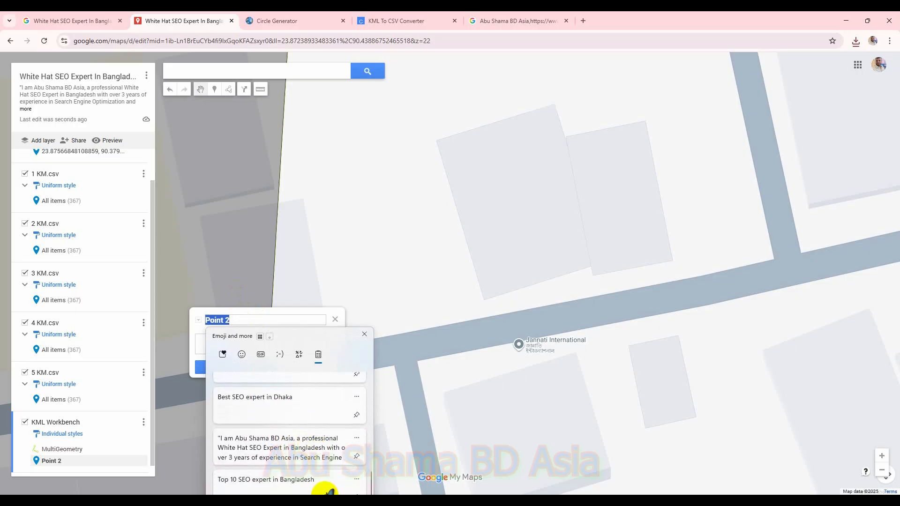
left_click(327, 488)
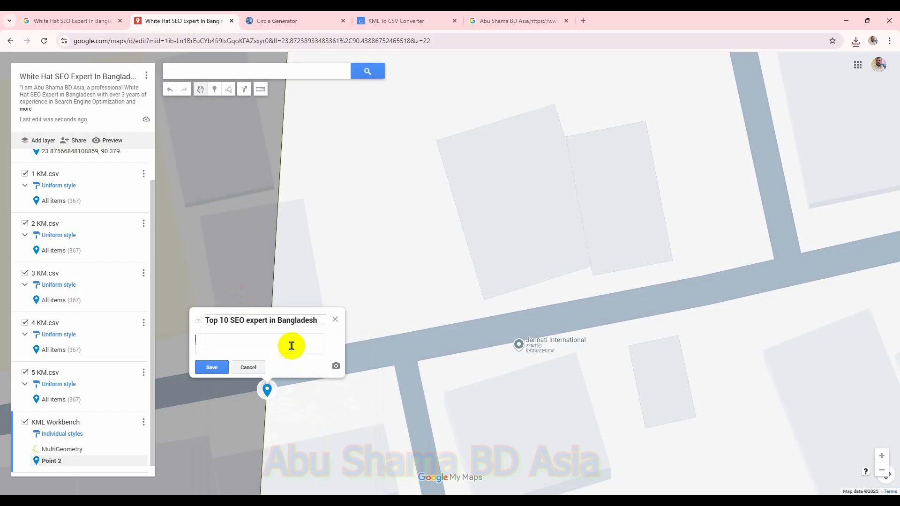
Step: Paste the business description from the clipboard into the marker's description and save it
key("super+v")
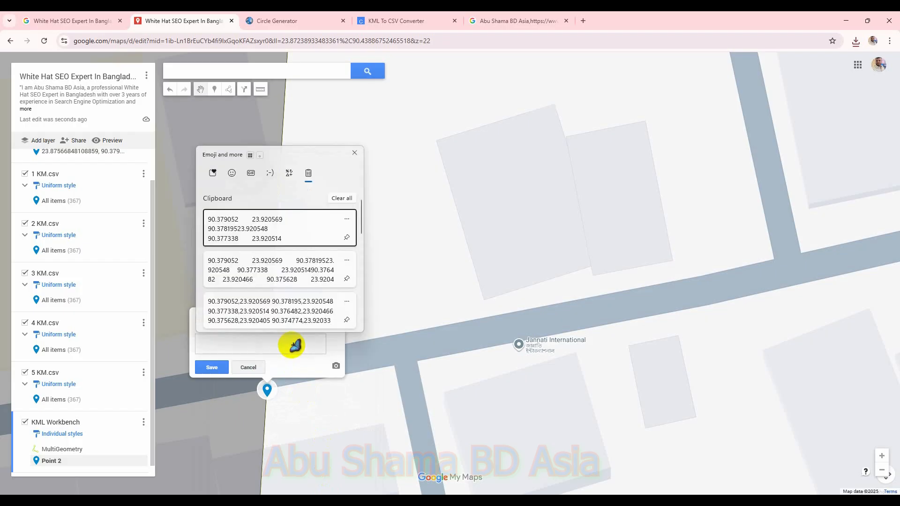
scroll(297, 281, "down", 5)
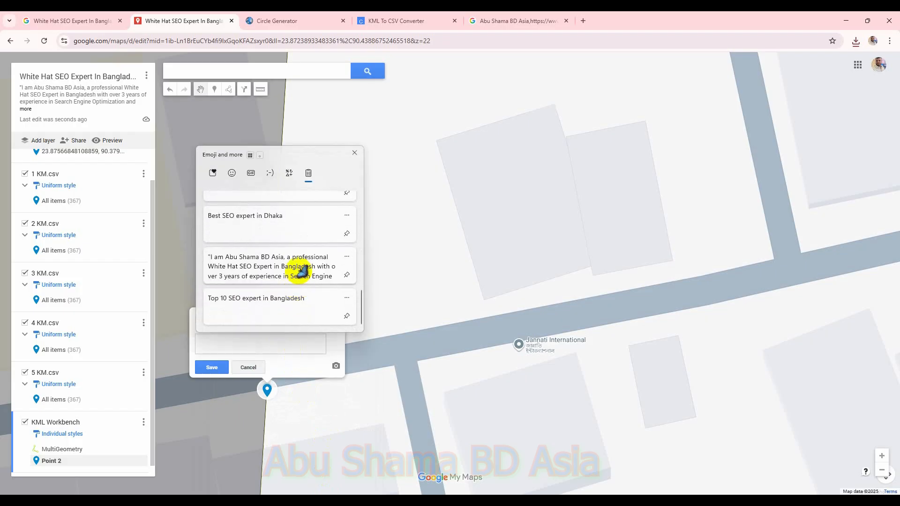
left_click(300, 270)
left_click(211, 367)
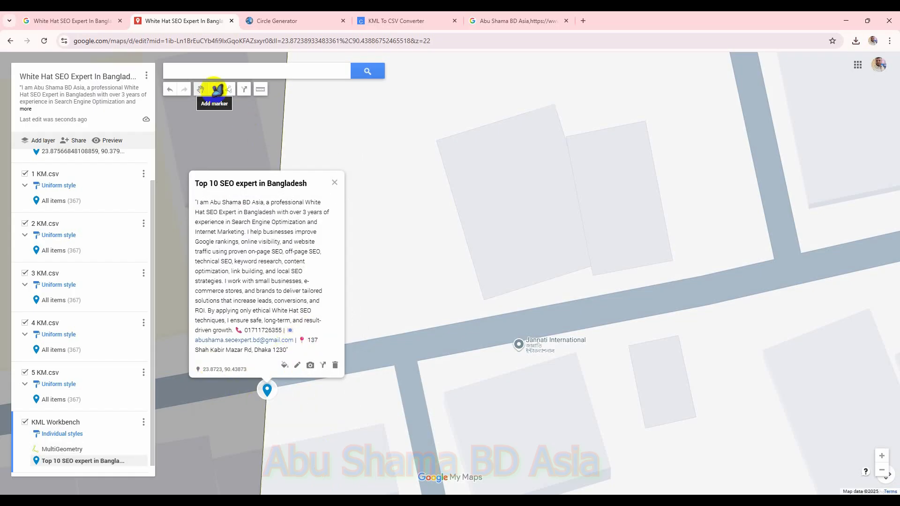
Step: Add a second marker just above the first on the circle edge titled Best SEO expert in Dhaka
left_click(214, 89)
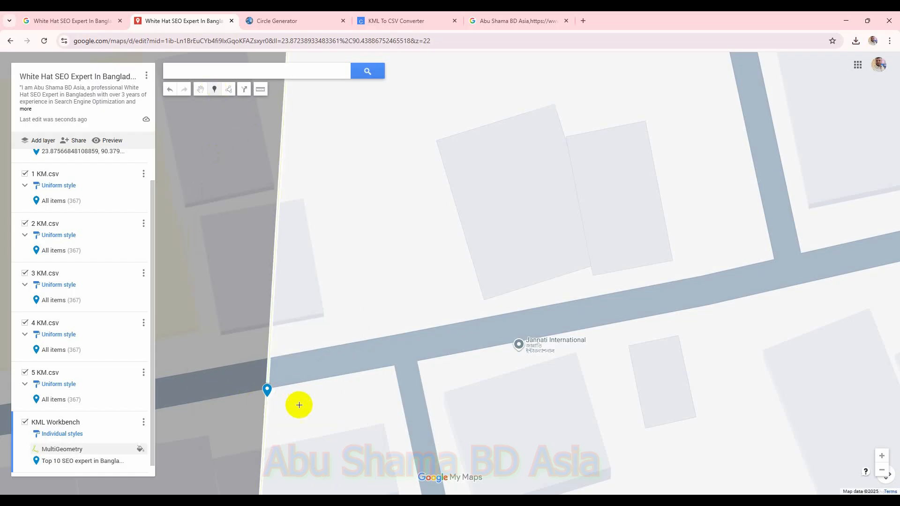
left_click(269, 375)
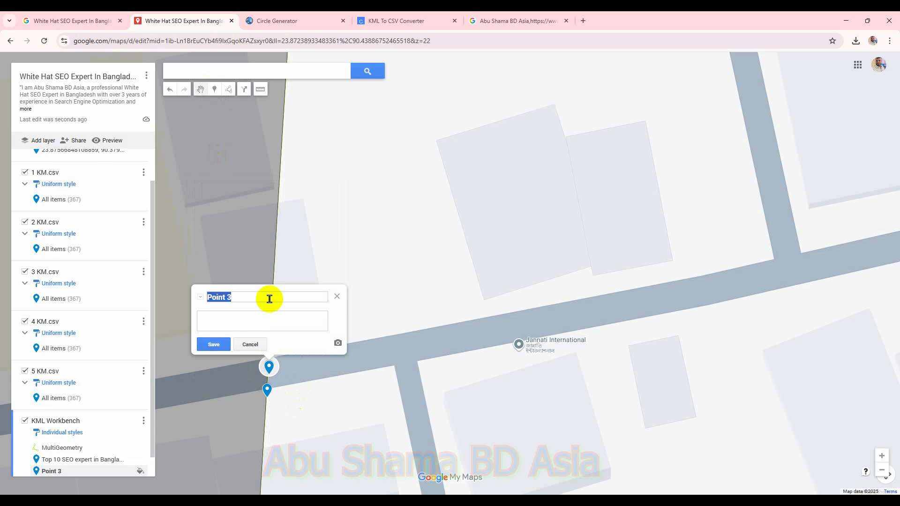
key("super+v")
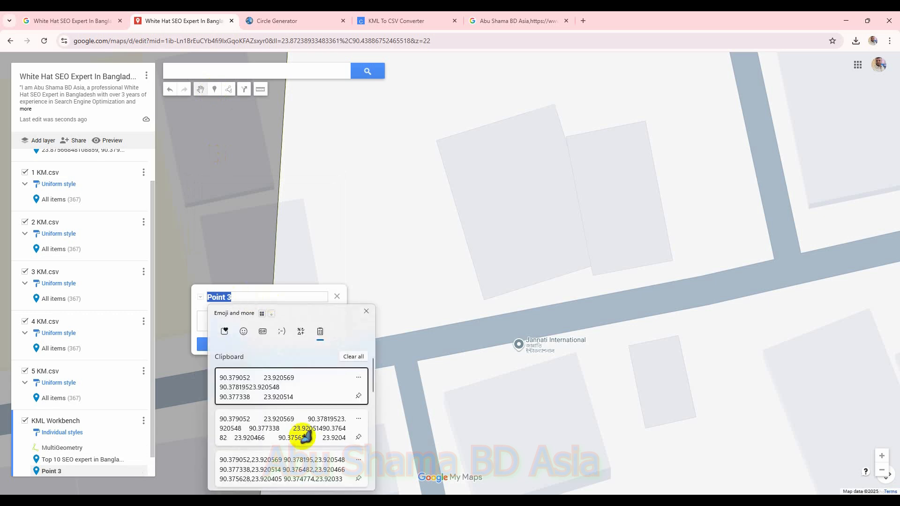
scroll(301, 432, "down", 5)
scroll(300, 429, "down", 3)
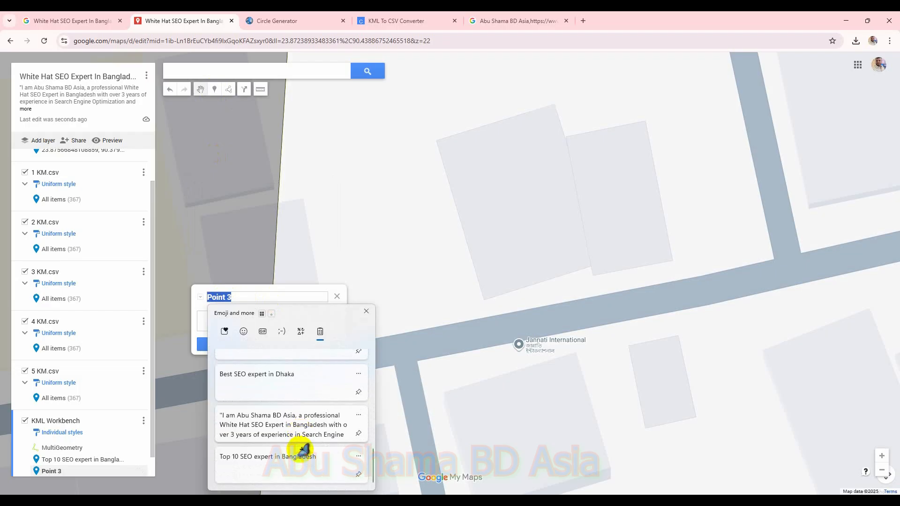
left_click(288, 383)
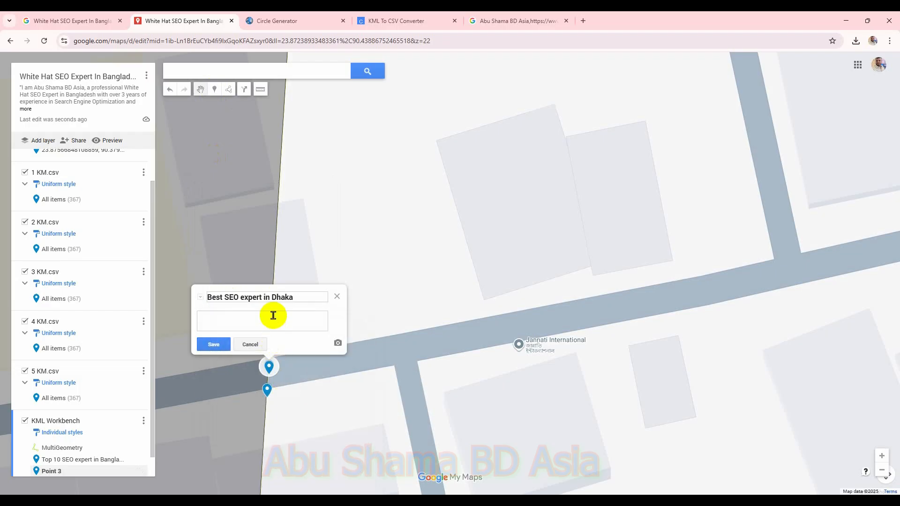
Step: Paste the same business description into the Best SEO expert in Dhaka marker and save it
key("super+v")
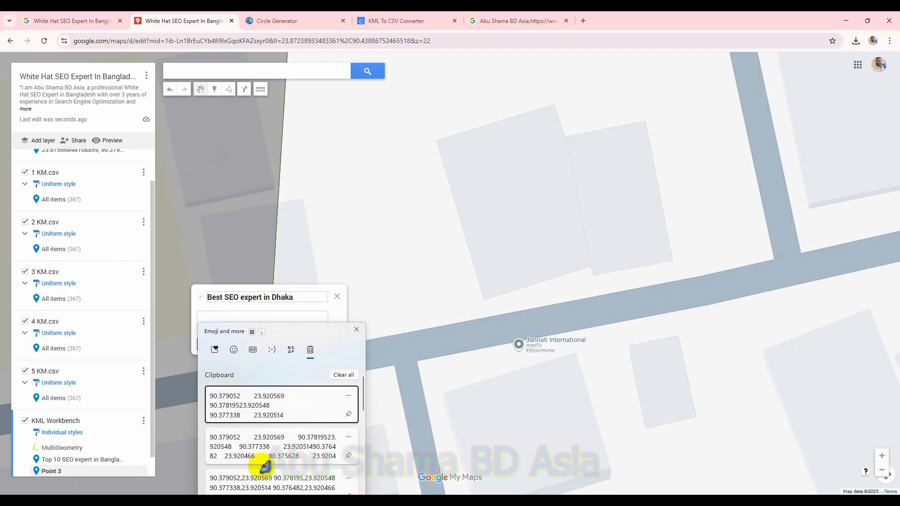
scroll(262, 460, "down", 3)
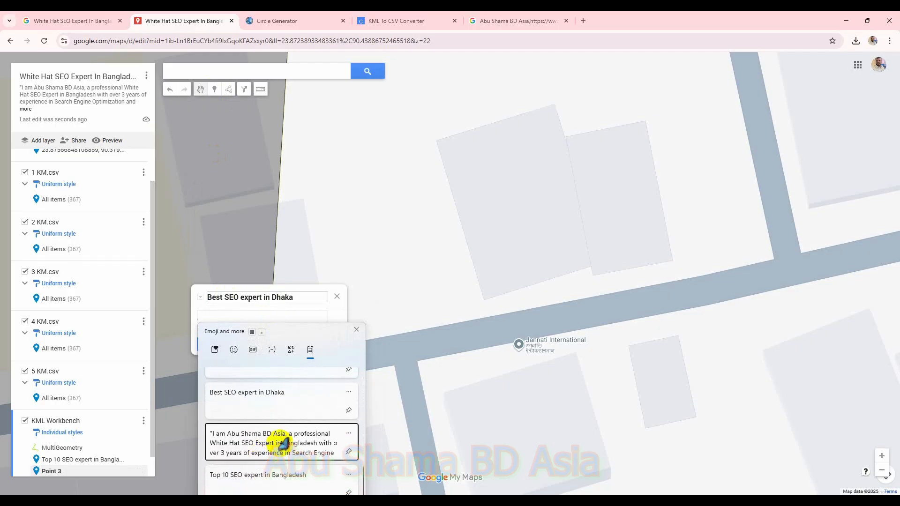
left_click(282, 443)
left_click(216, 345)
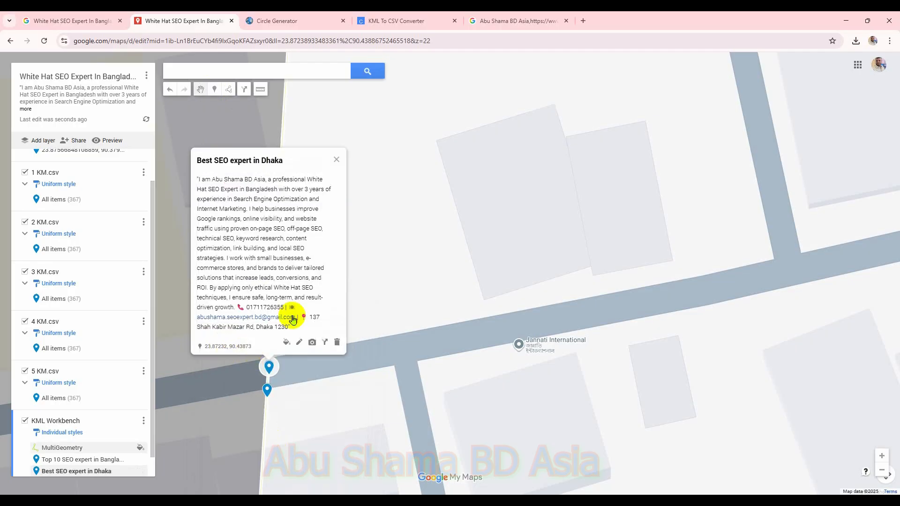
Step: Place a third marker just above the previous one on the circle edge and title it Top 5 best SEO expert in Bangladesh
left_click(214, 89)
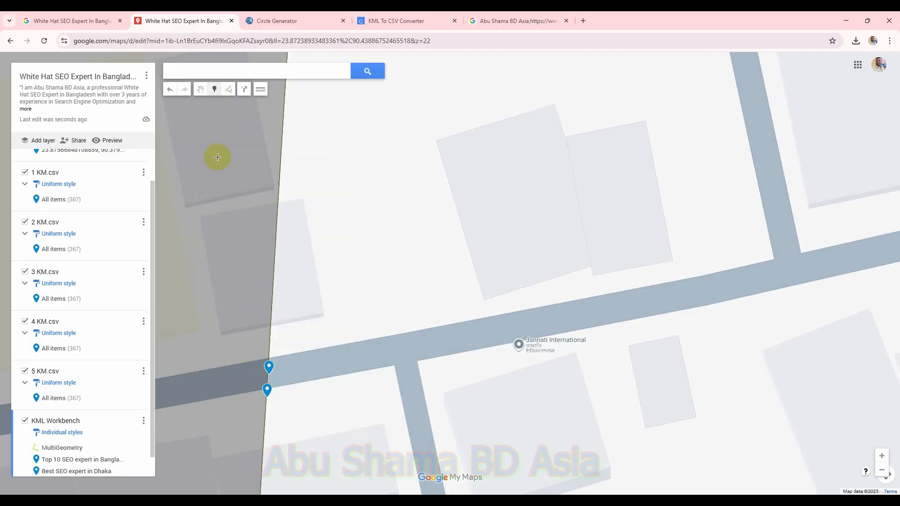
left_click(269, 351)
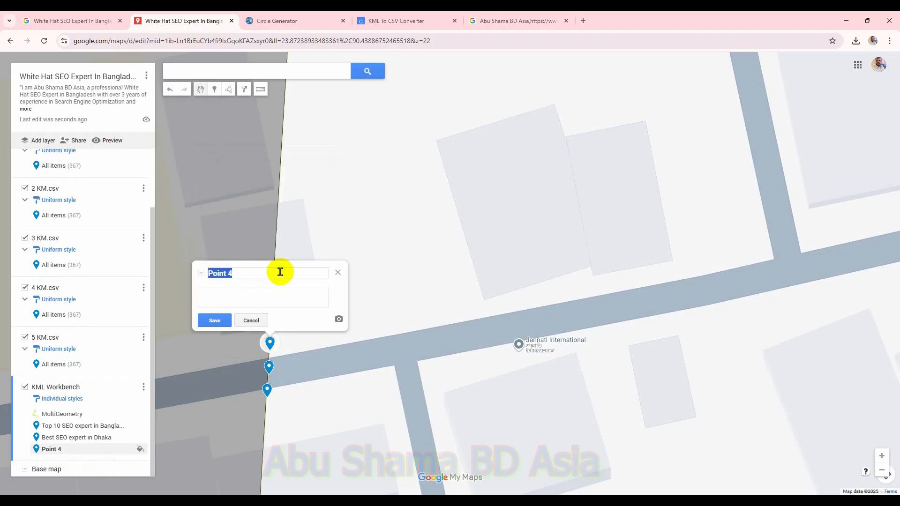
key("super+v")
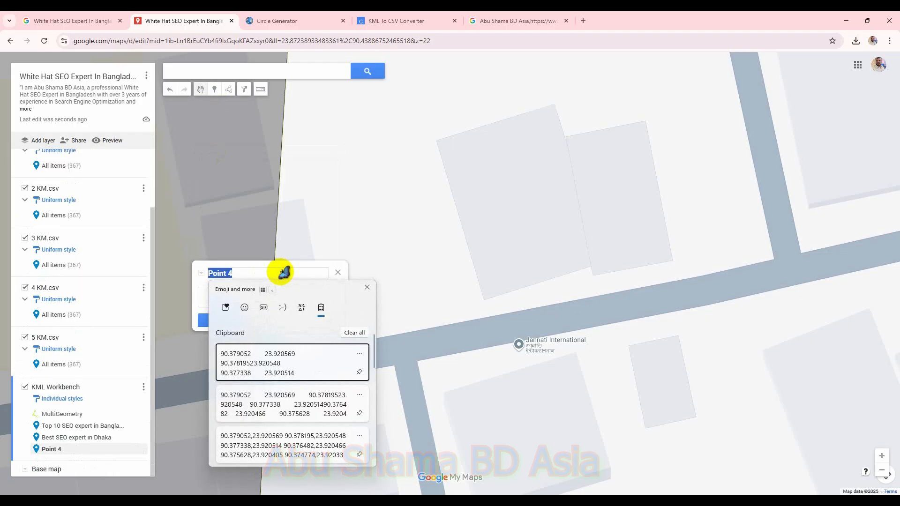
scroll(302, 402, "down", 5)
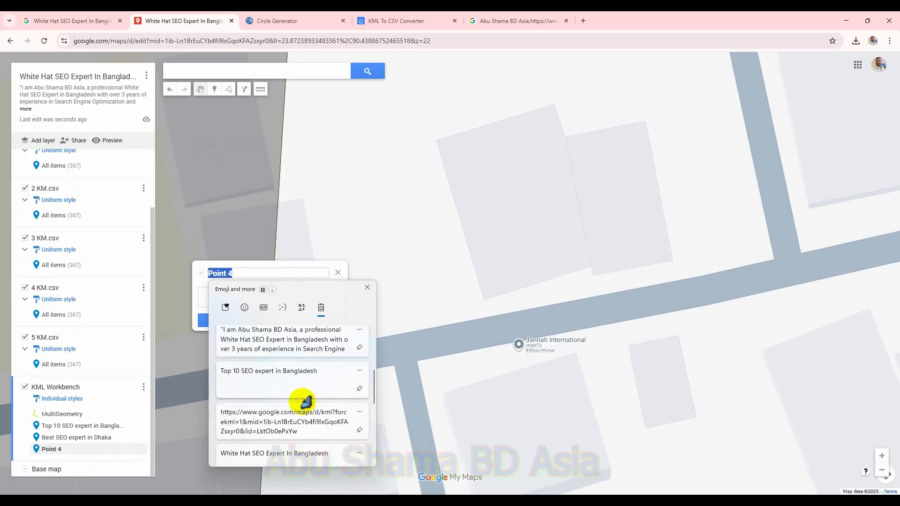
scroll(308, 401, "down", 3)
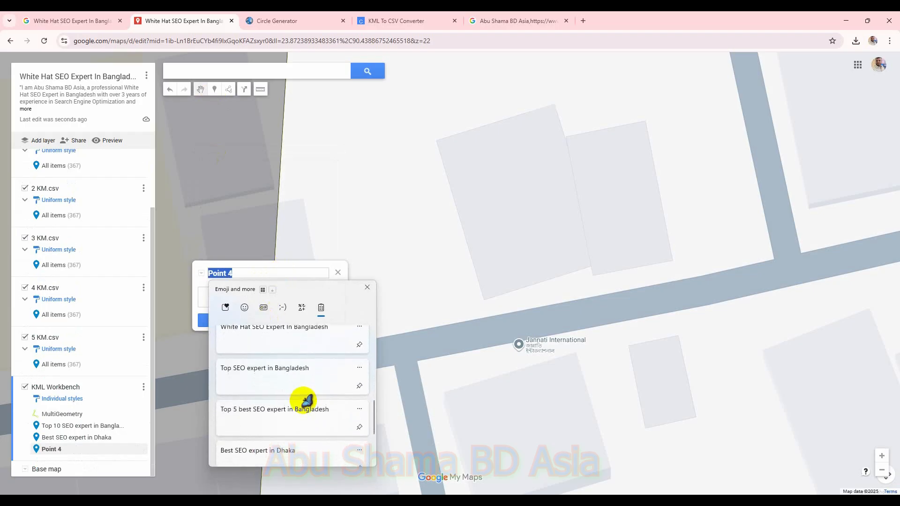
left_click(306, 413)
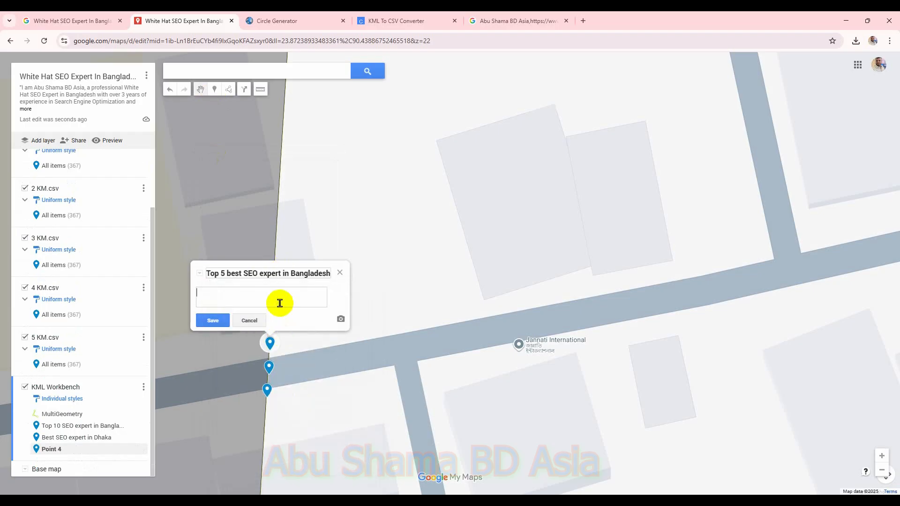
Step: Paste the business description from the clipboard into the Top 5 best SEO expert in Bangladesh marker and save it
left_click(280, 303)
key("super+v")
scroll(280, 402, "down", 5)
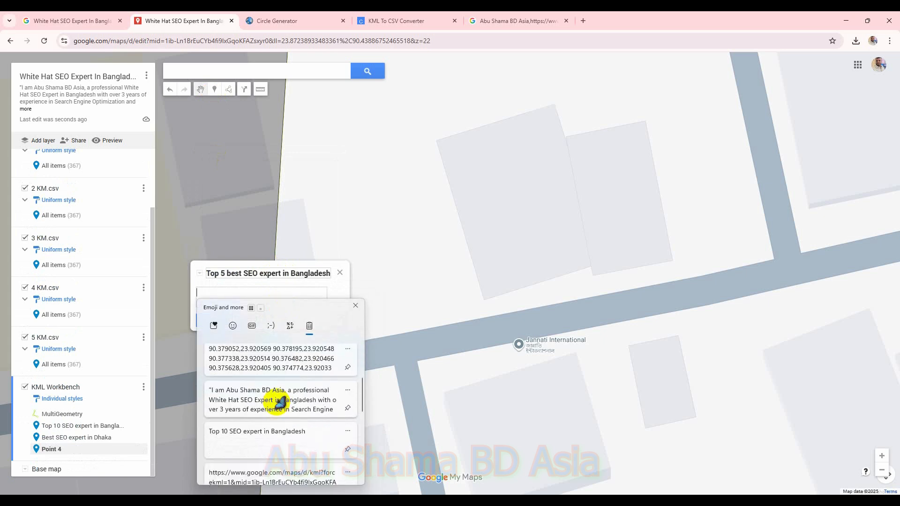
scroll(280, 402, "down", 3)
left_click(286, 415)
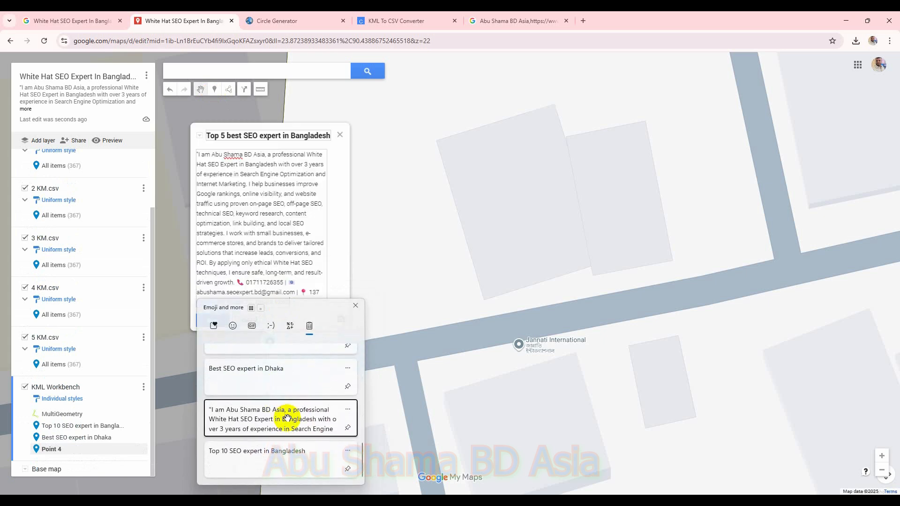
left_click(214, 320)
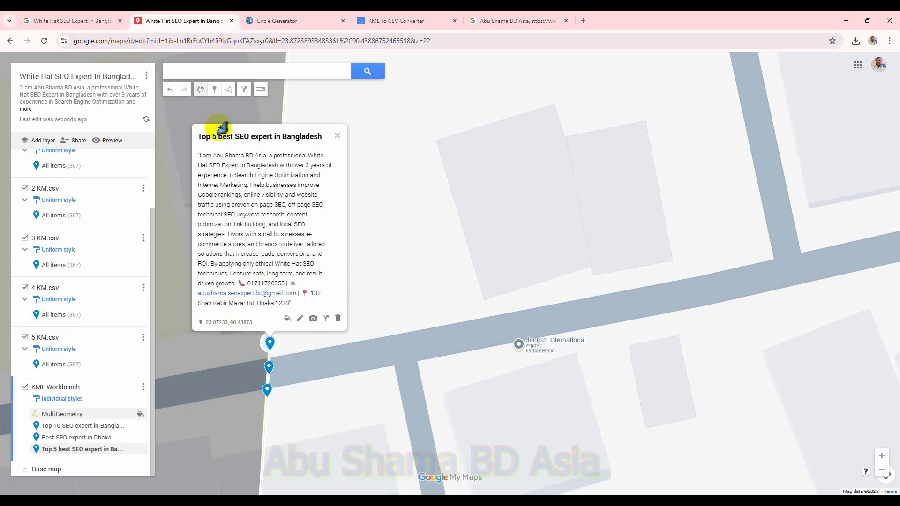
Step: Place a fourth marker higher on the circle edge and title it Top SEO expert in Bangladesh
left_click(214, 90)
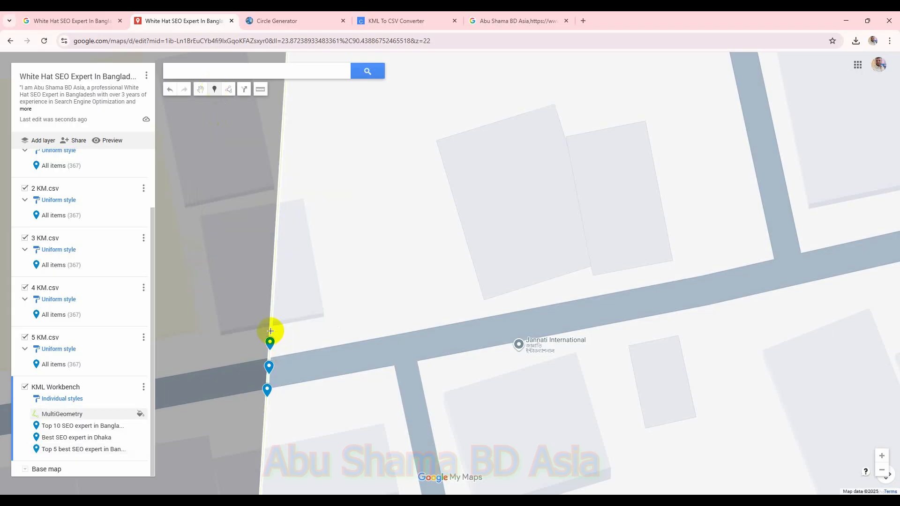
left_click(271, 331)
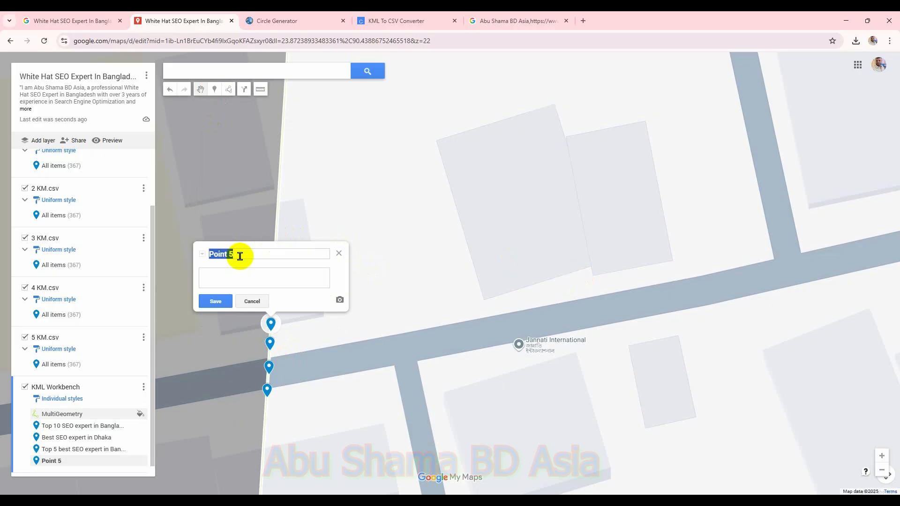
key("super+v")
scroll(300, 389, "down", 2)
scroll(307, 386, "down", 3)
scroll(287, 382, "up", 1)
scroll(311, 389, "down", 1)
left_click(312, 421)
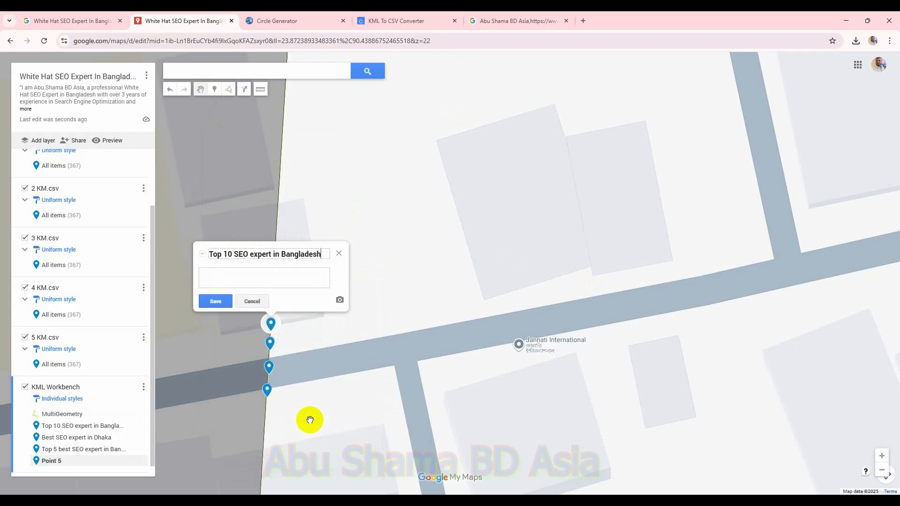
triple_click(322, 254)
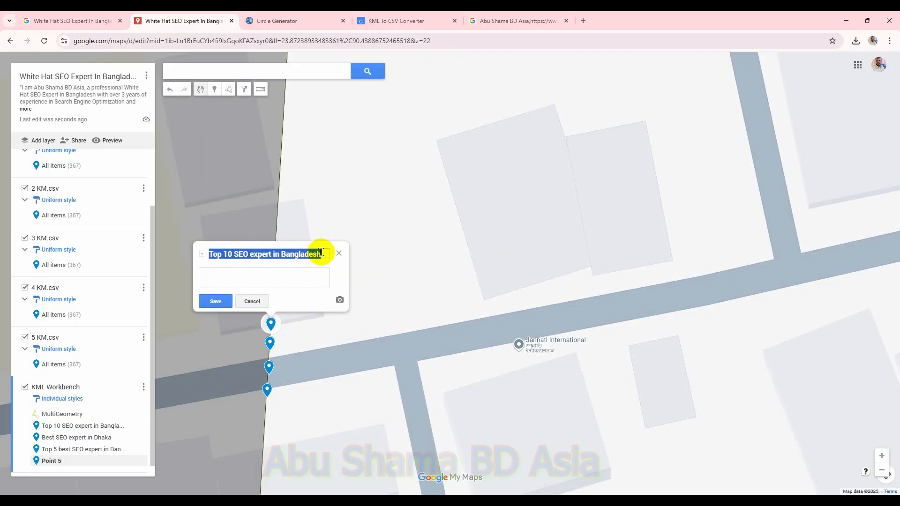
key("super+v")
scroll(276, 356, "down", 5)
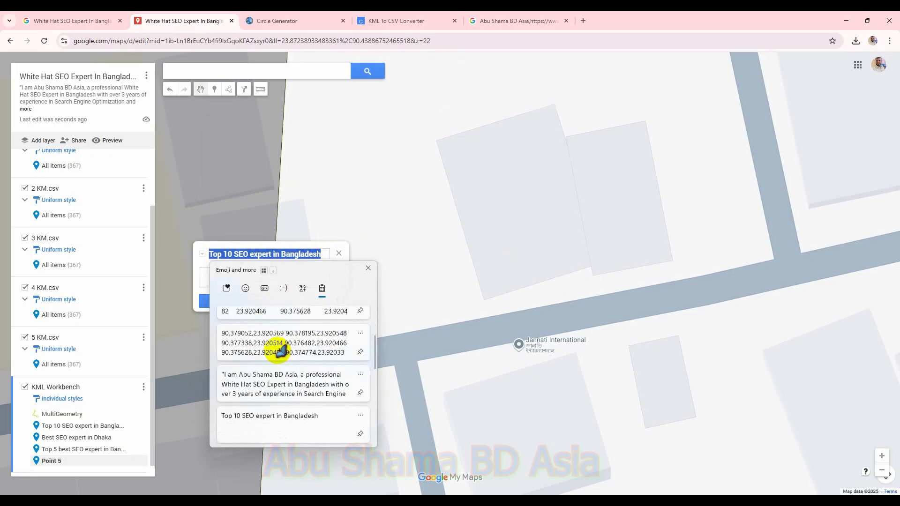
scroll(286, 347, "up", 1)
scroll(288, 366, "down", 5)
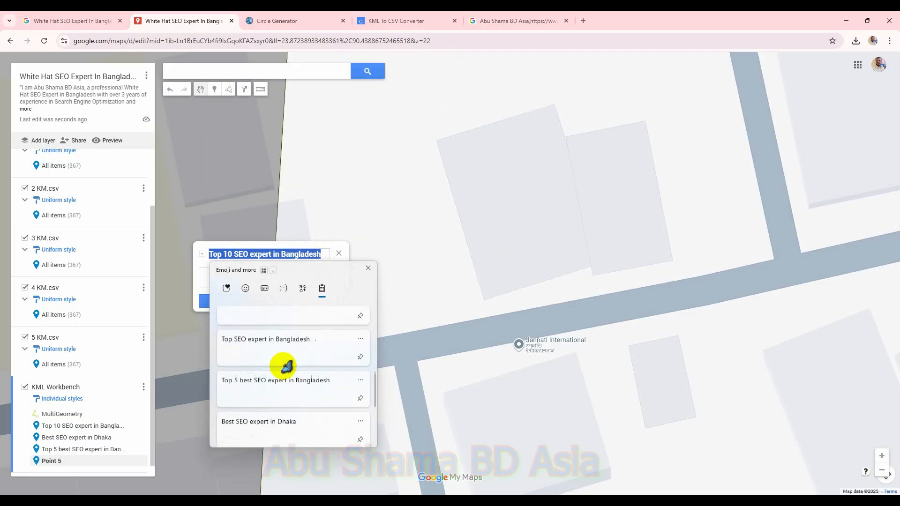
left_click(291, 328)
Step: Paste the business description into the Top SEO expert in Bangladesh marker and save it
left_click(275, 278)
key("super+v")
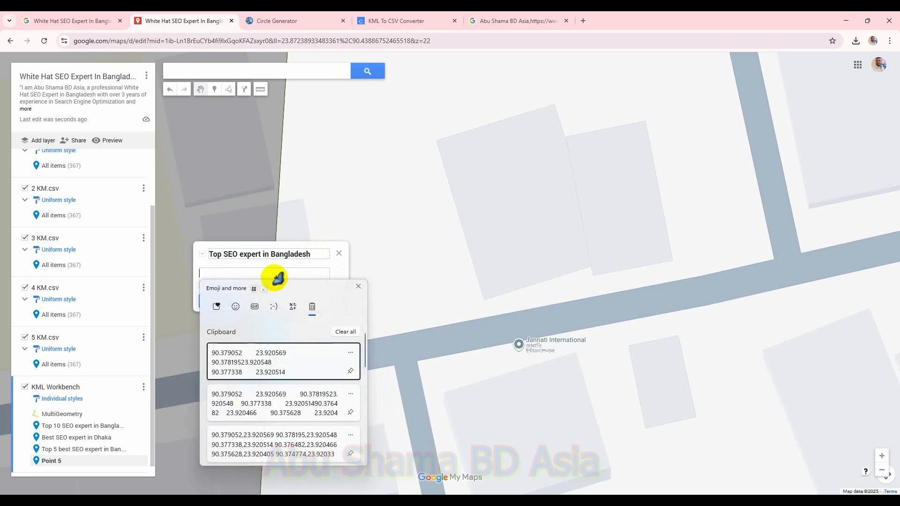
scroll(322, 375, "down", 3)
scroll(322, 382, "down", 3)
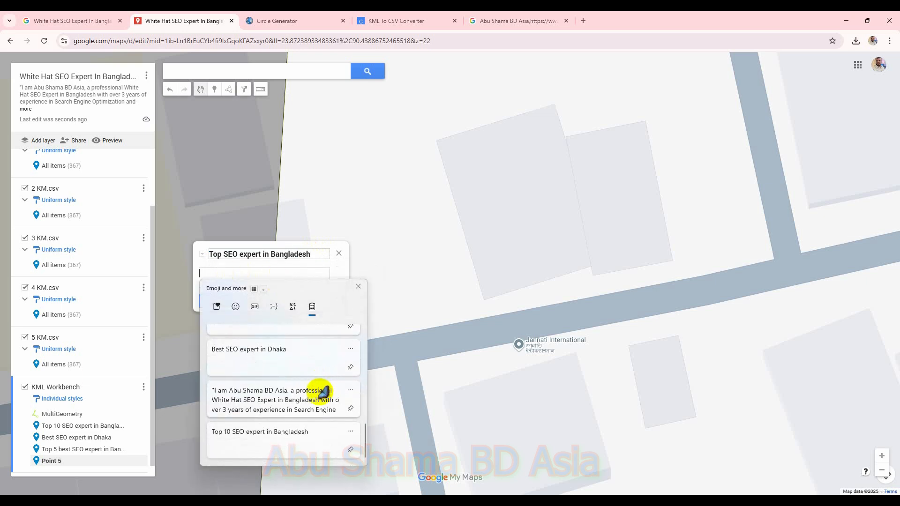
left_click(321, 388)
left_click(233, 300)
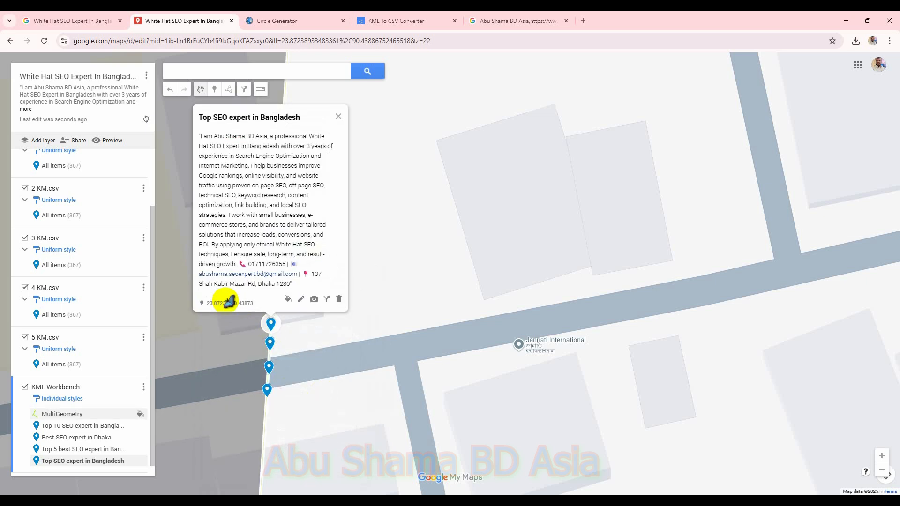
Step: Place a fifth marker at the top of the row on the circle edge and title it White Hat SEO Expert In Bangladesh
left_click(214, 89)
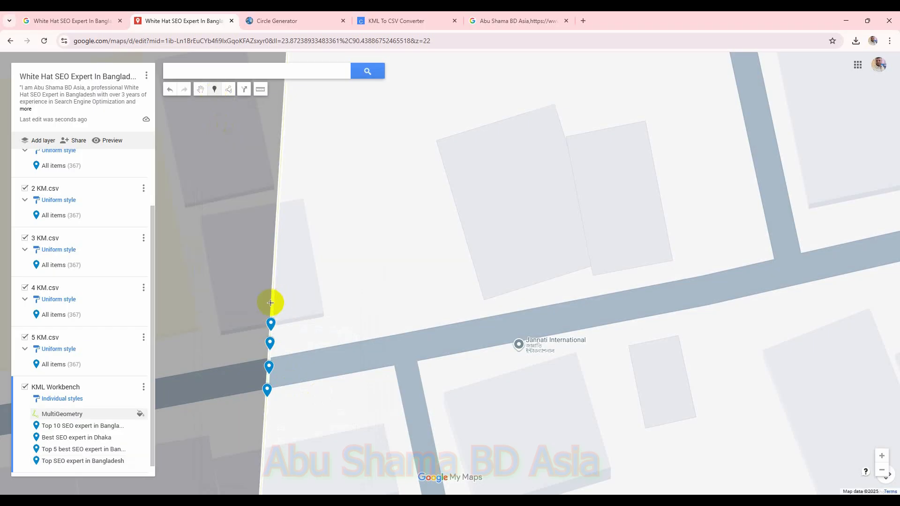
left_click(273, 306)
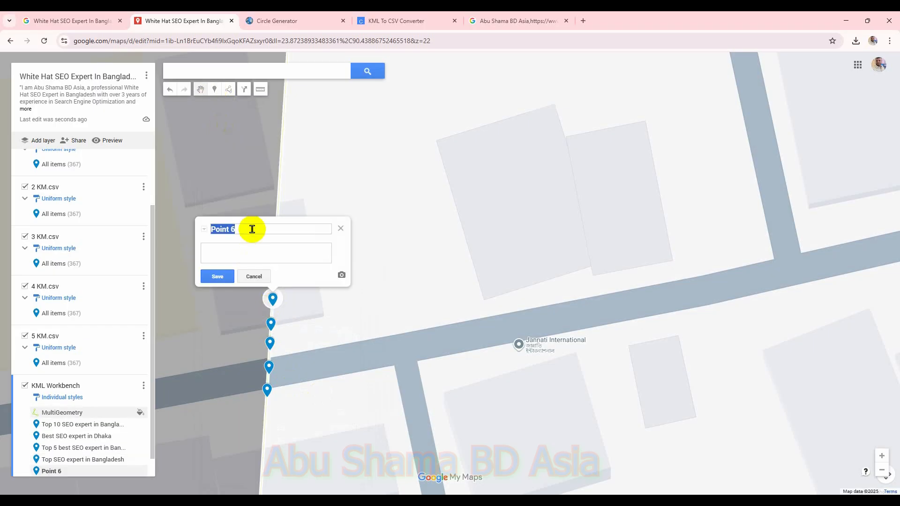
key("super+v")
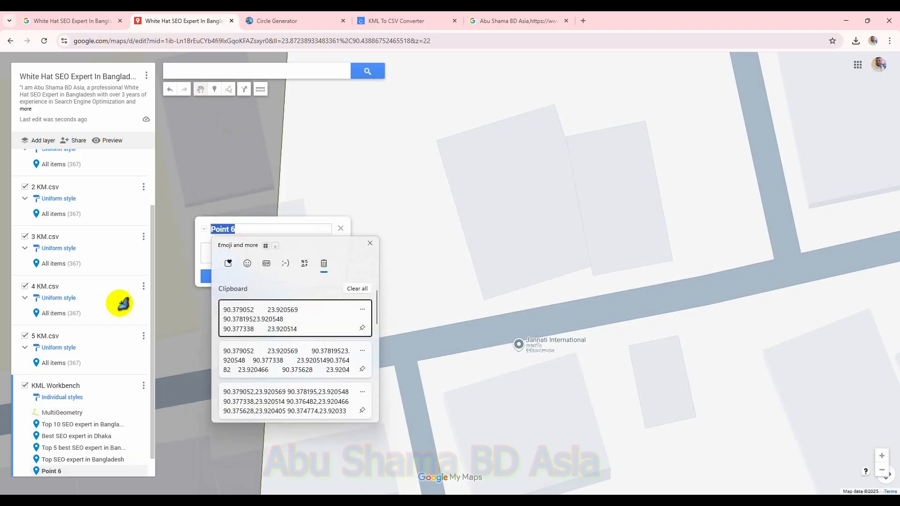
scroll(263, 328, "down", 5)
scroll(272, 340, "up", 1)
scroll(270, 342, "down", 2)
left_click(287, 367)
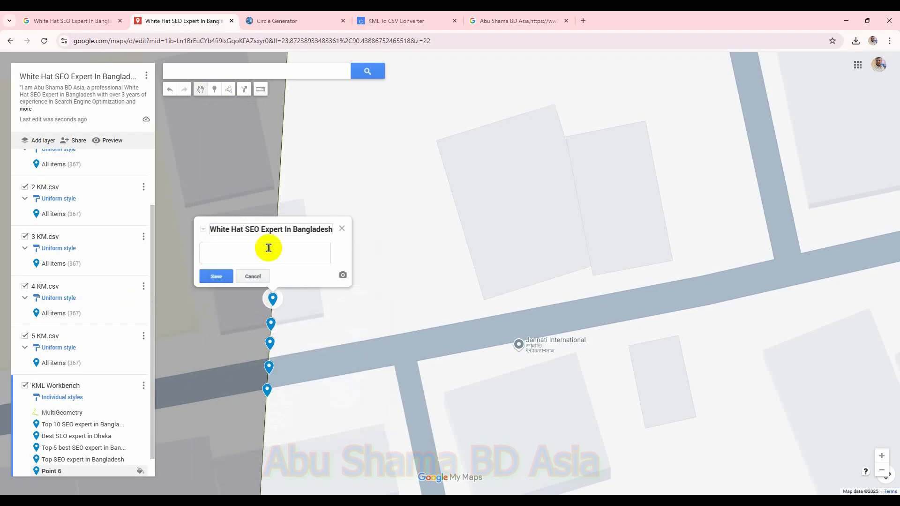
Step: Paste the business description into the White Hat SEO Expert In Bangladesh marker and save it
key("super+v")
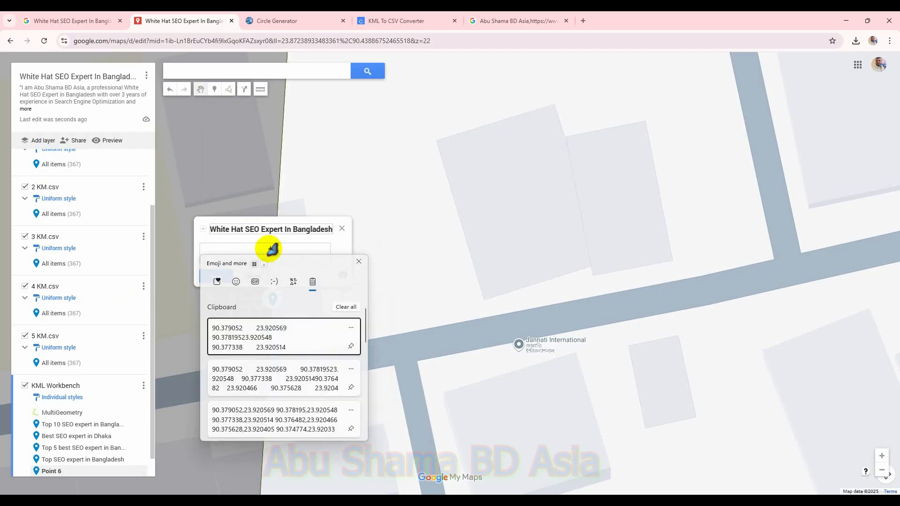
scroll(295, 346, "down", 4)
scroll(303, 360, "down", 3)
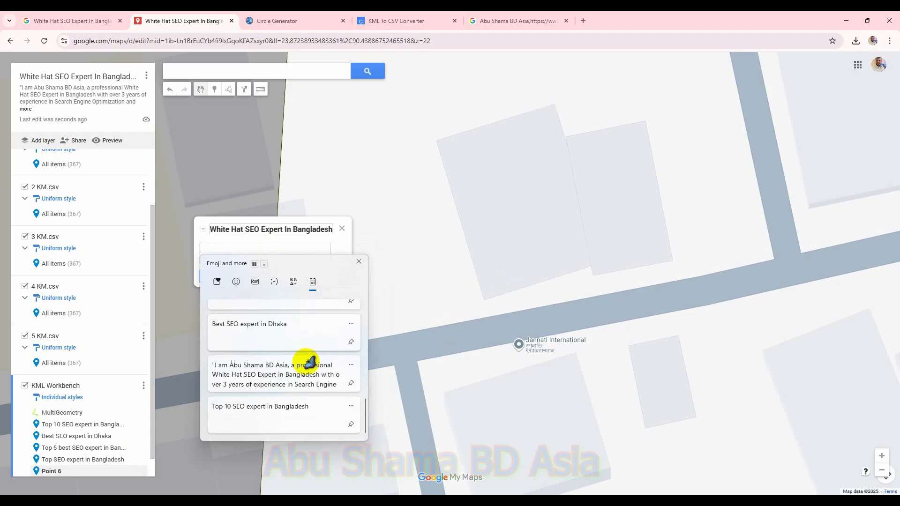
left_click(317, 374)
left_click(217, 277)
Step: Export the KML Workbench layer as KML with the option to keep data up to date via network link enabled
left_click(143, 386)
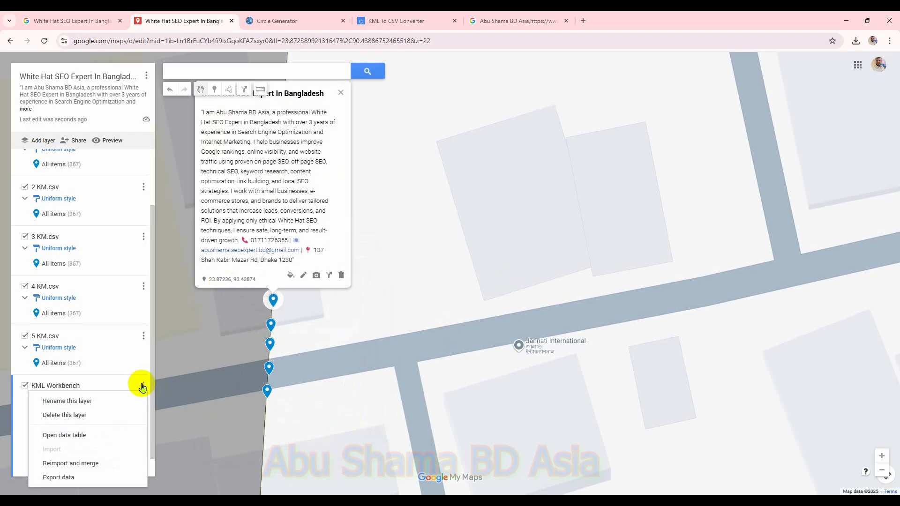
mouse_move(79, 477)
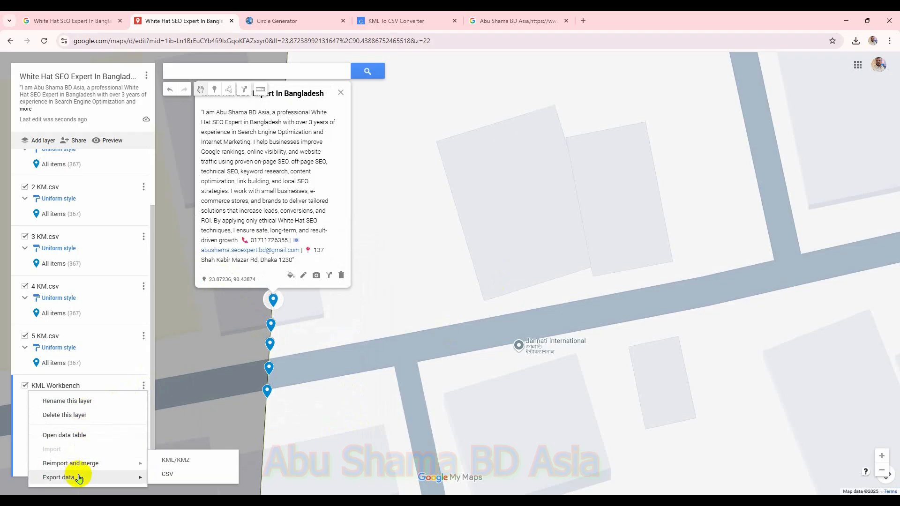
left_click(177, 461)
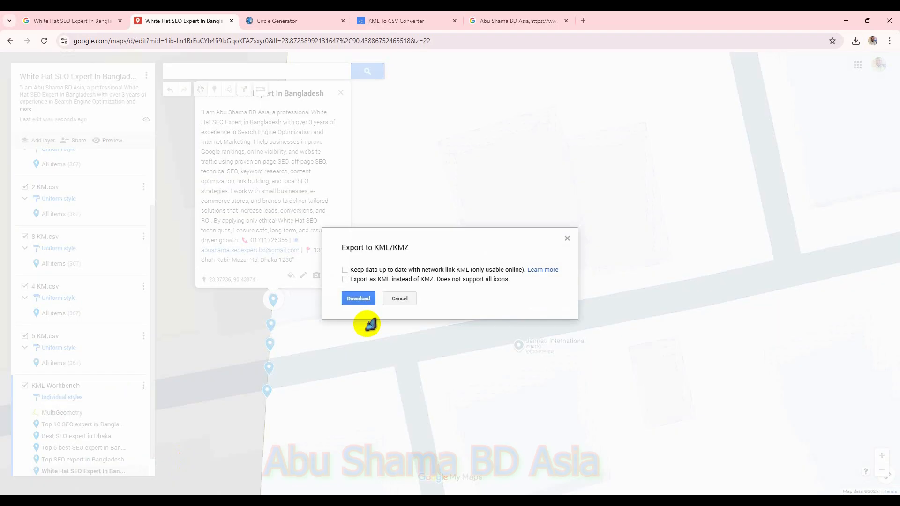
left_click(346, 270)
left_click(359, 302)
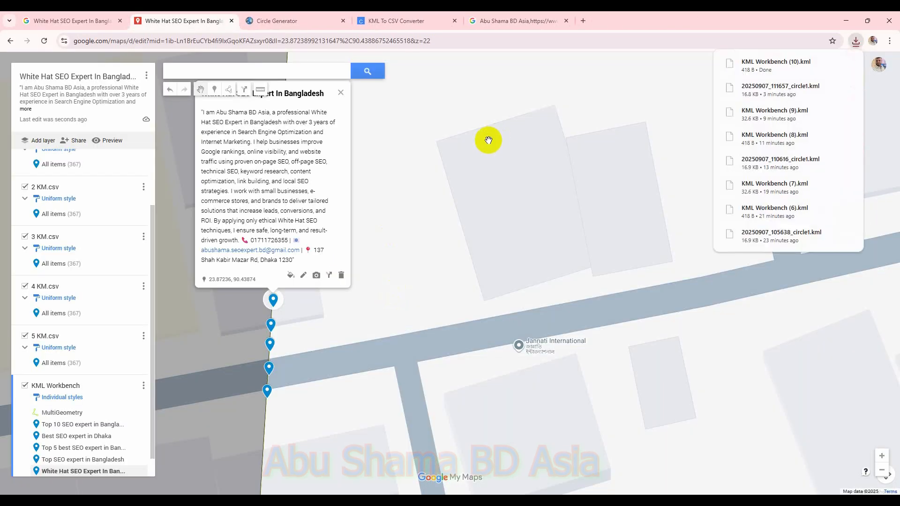
Step: Reload the KML to CSV converter, choose the file KML Workbench (10).kml, and convert it to CSV
left_click(397, 21)
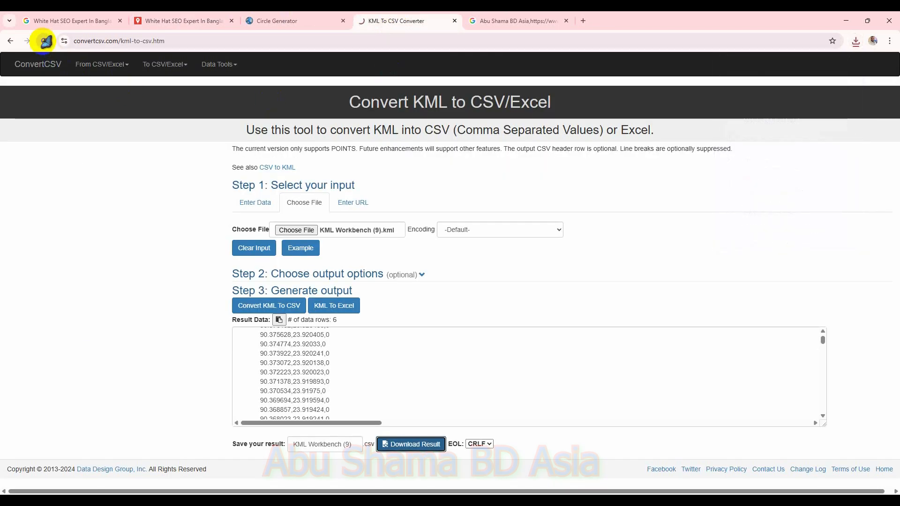
left_click(44, 41)
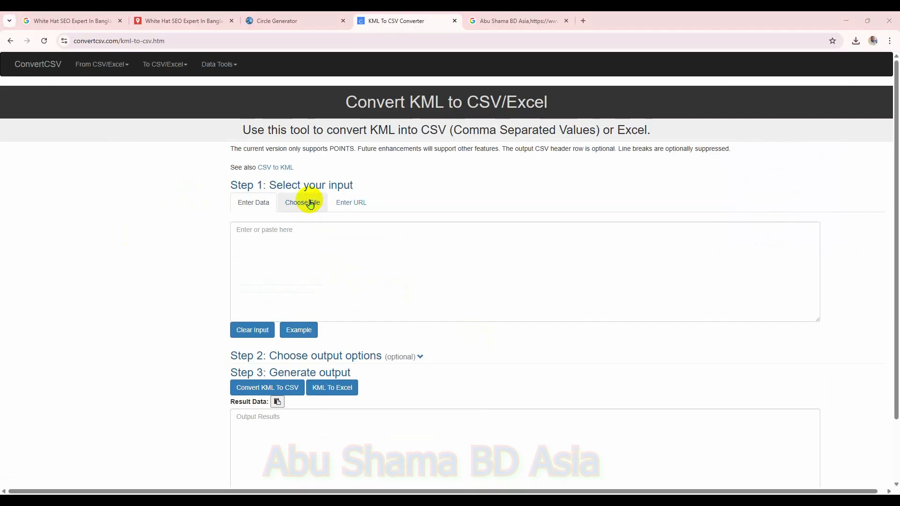
left_click(307, 203)
left_click(302, 230)
left_click(40, 122)
double_click(128, 88)
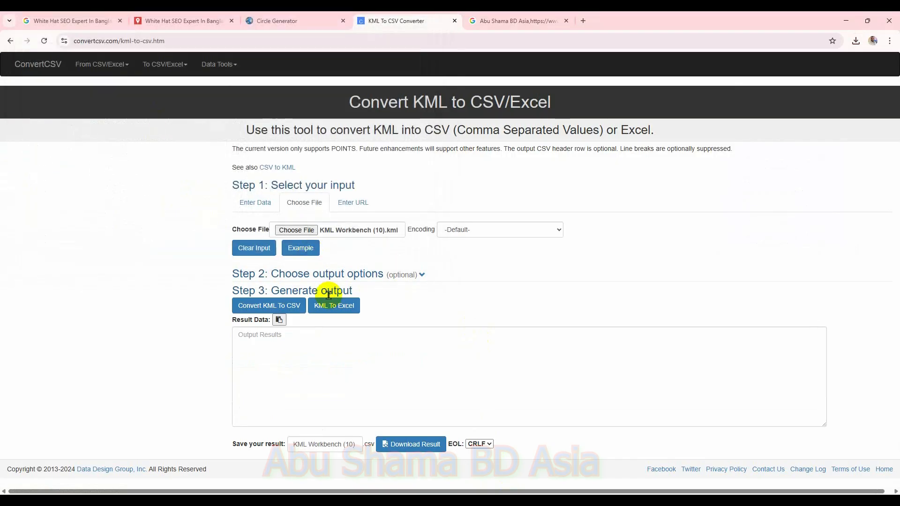
left_click(292, 311)
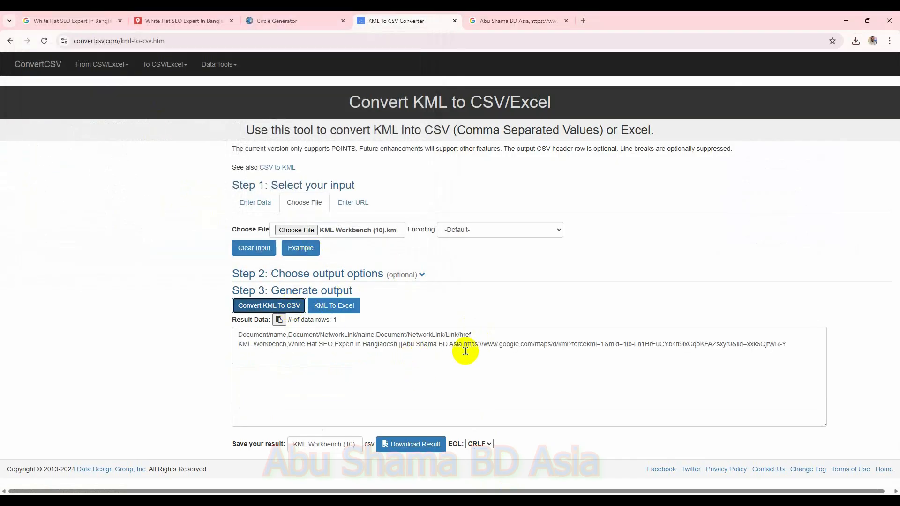
Step: Select the network link URL in the conversion result, paste it into the last tab's address bar to search it, and return to the converter
left_click_drag(464, 345, 814, 360)
key("ctrl+c")
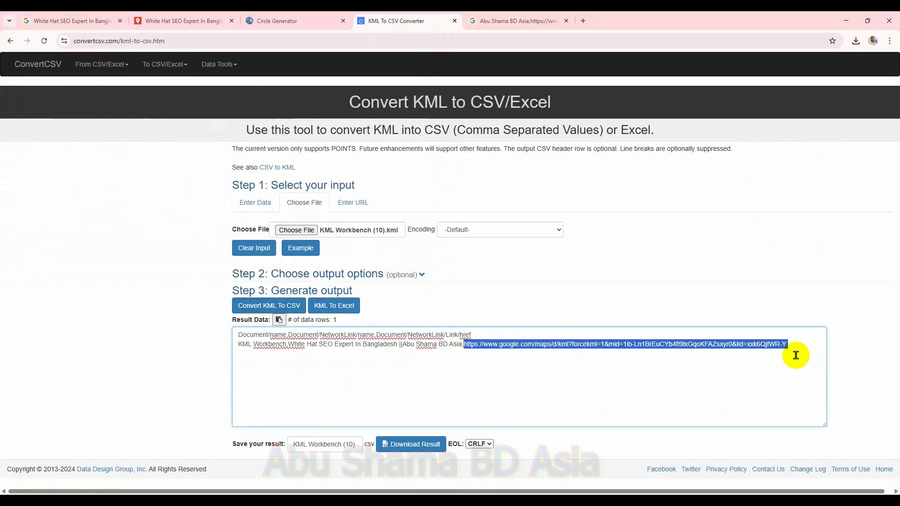
left_click(529, 20)
left_click(527, 40)
key("ctrl+v")
key("Return")
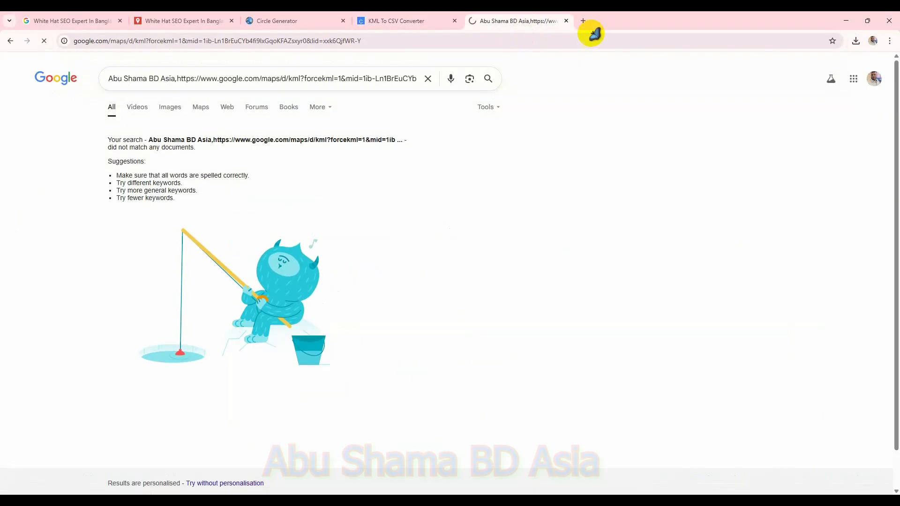
left_click(395, 20)
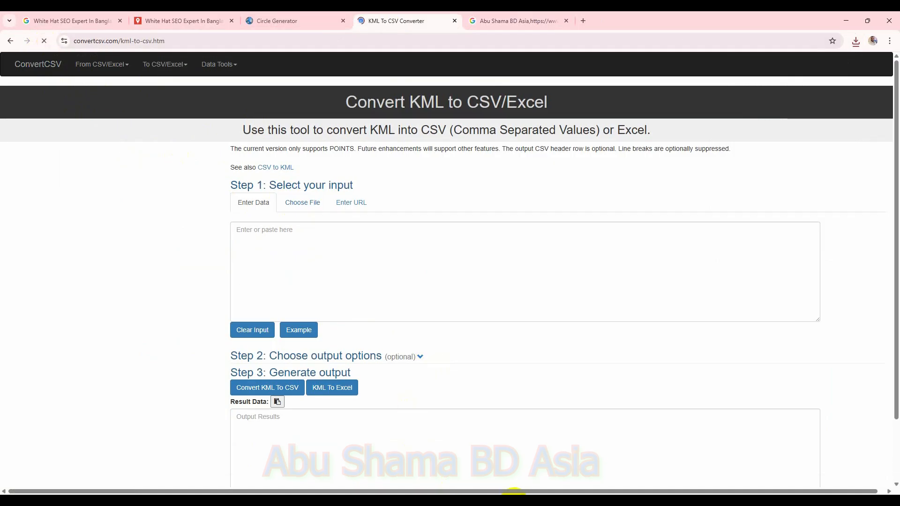
Step: Load KML Workbench (11).kml into the KML to CSV converter, convert it to CSV, and download the result
scroll(401, 283, "down", 2)
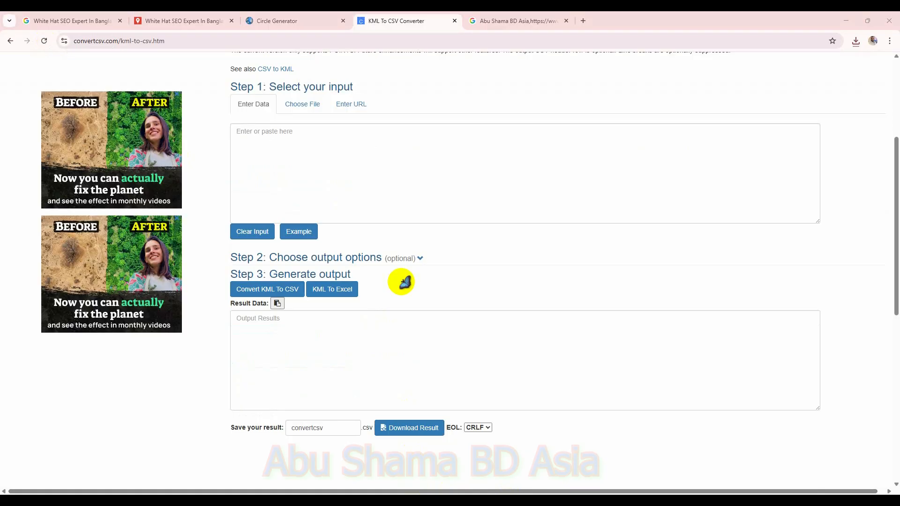
left_click(311, 105)
left_click(296, 132)
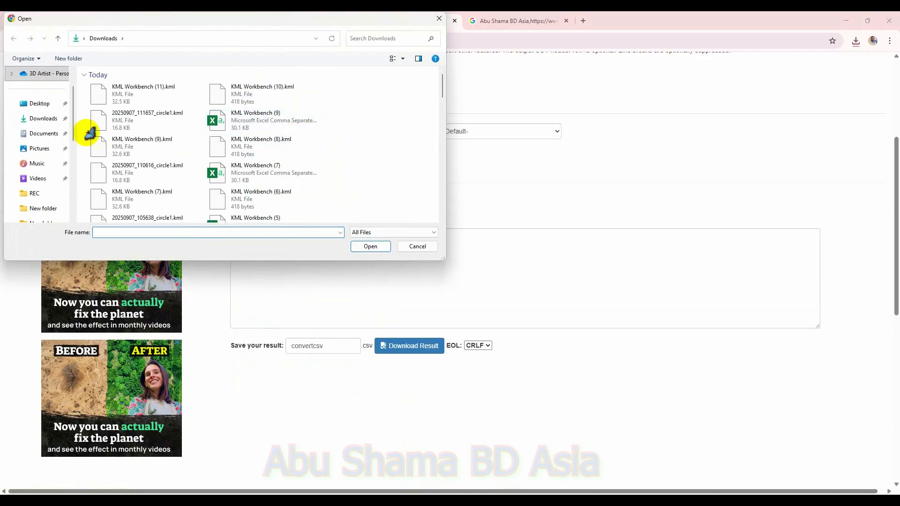
double_click(100, 94)
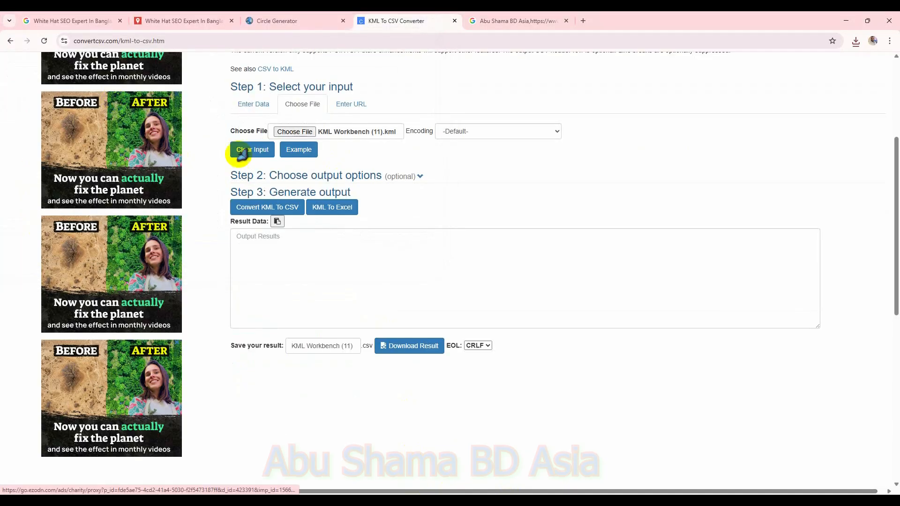
left_click(285, 210)
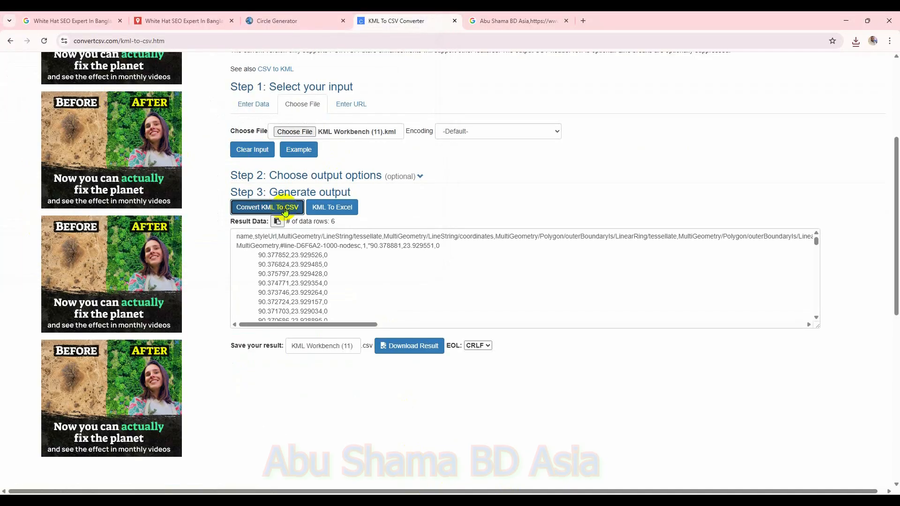
left_click(428, 351)
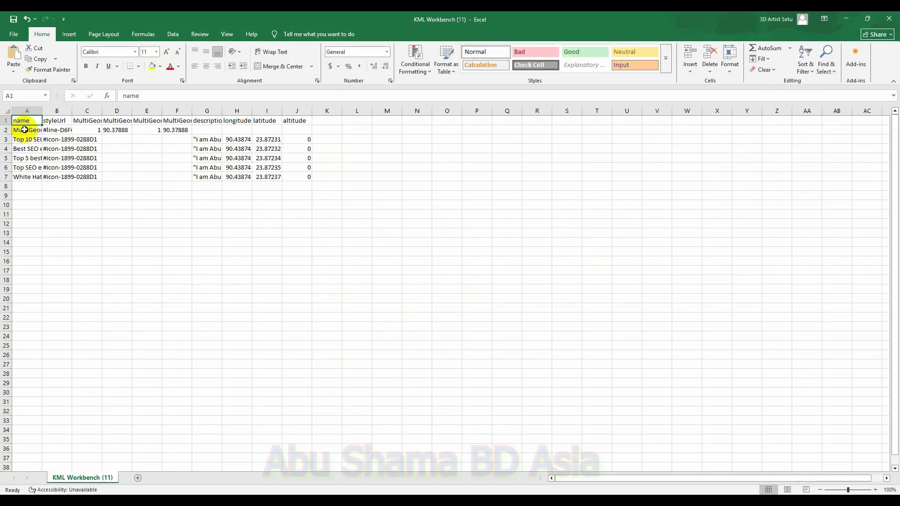
Step: Copy the first marker's name, description, longitude, latitude and altitude from row 3 into row 2
key("BackSpace")
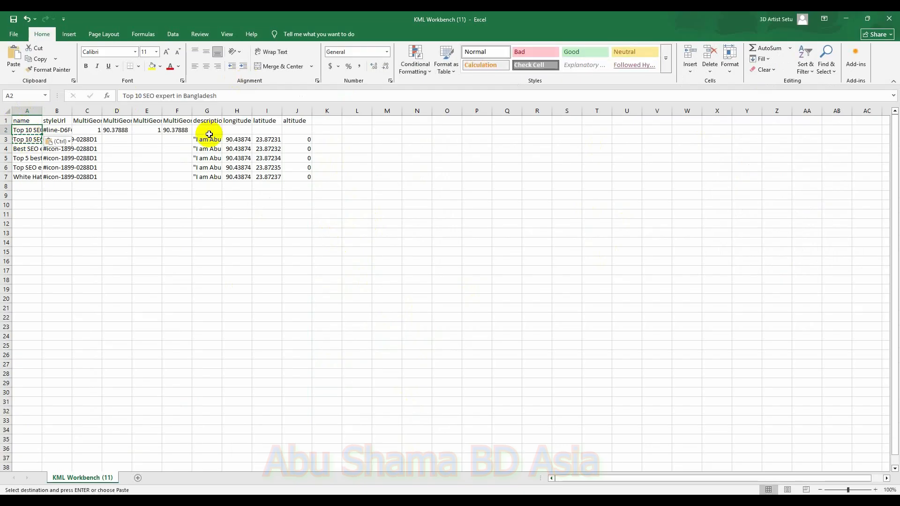
left_click_drag(198, 139, 301, 139)
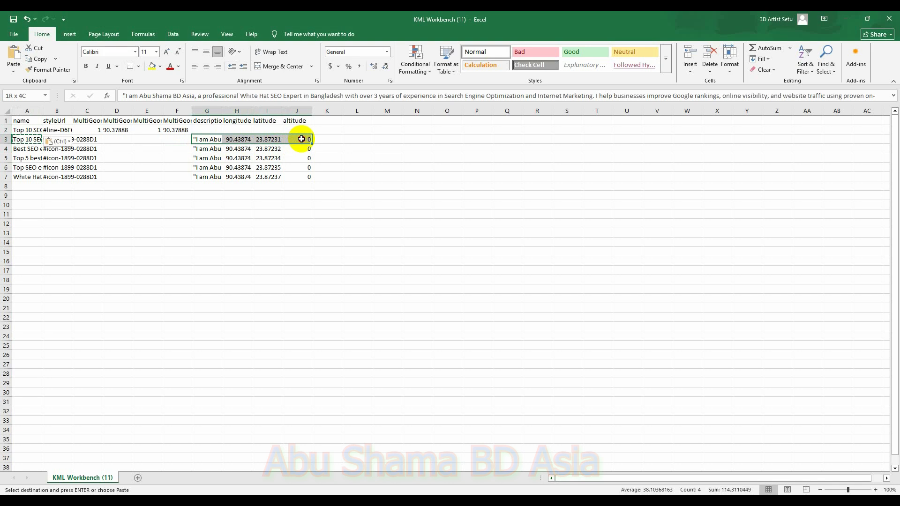
key("ctrl+c")
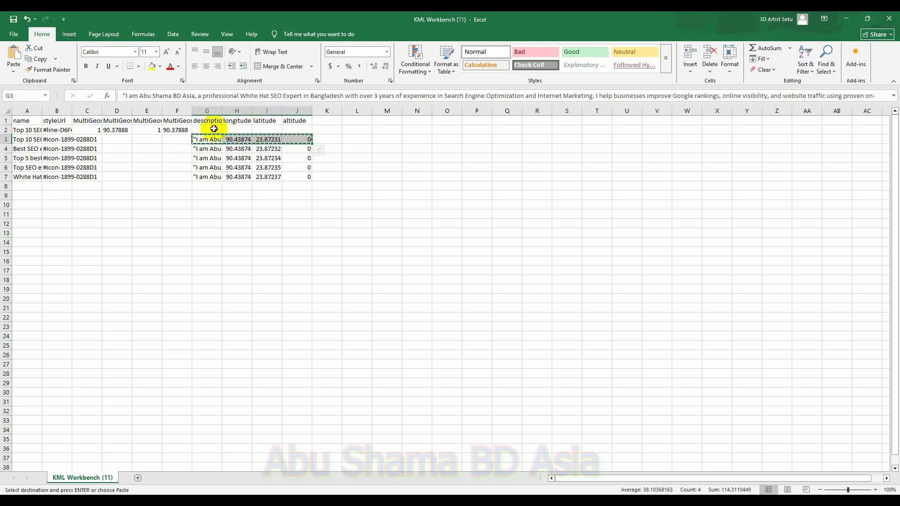
left_click(214, 128)
key("ctrl+v")
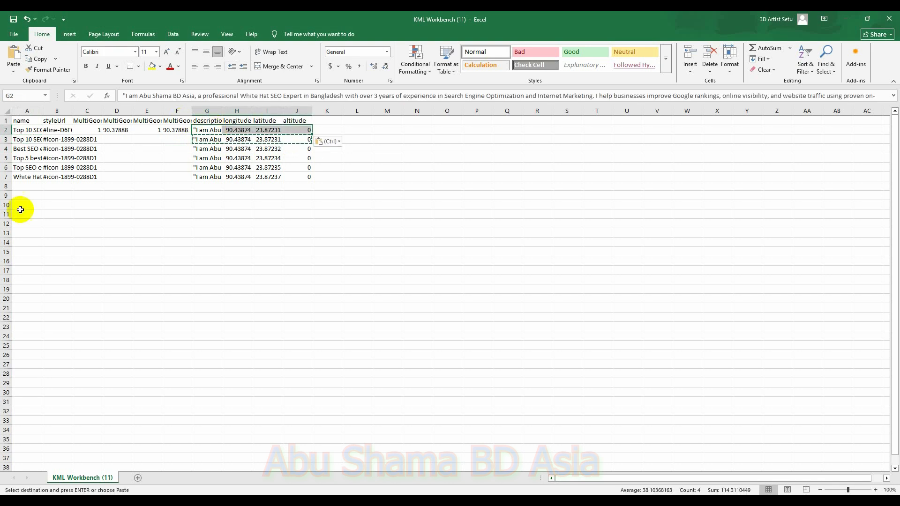
Step: Add a new worksheet and copy the circle's LineString coordinate list from the Circle Generator KML result
left_click(138, 479)
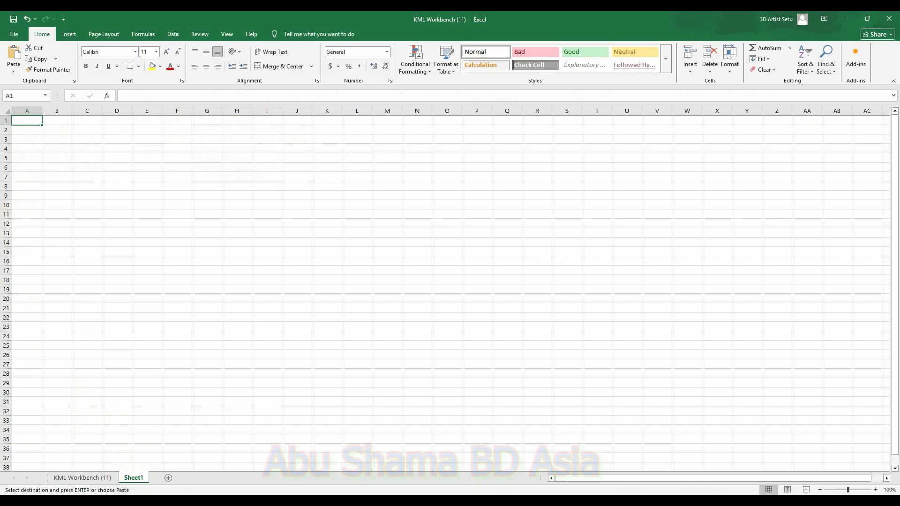
left_click(627, 504)
left_click(257, 23)
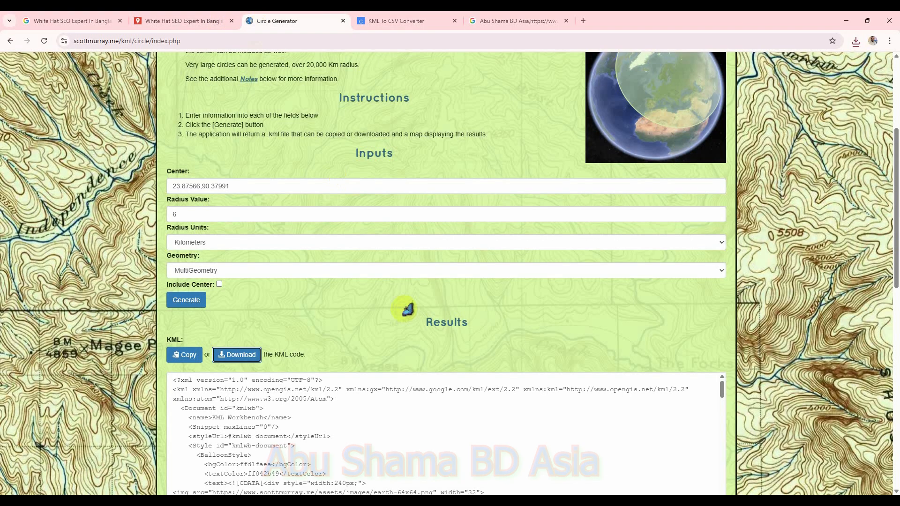
scroll(358, 372, "up", 2)
scroll(372, 364, "down", 8)
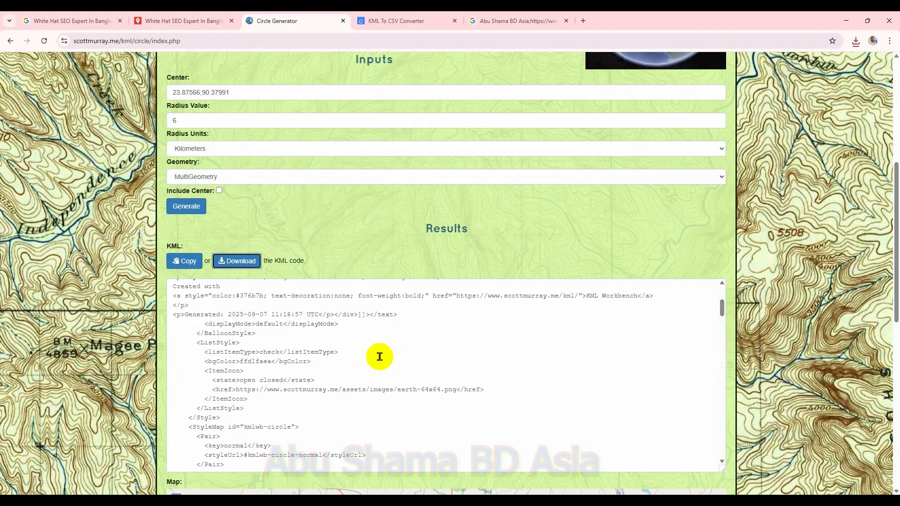
scroll(380, 357, "down", 10)
scroll(350, 361, "up", 1)
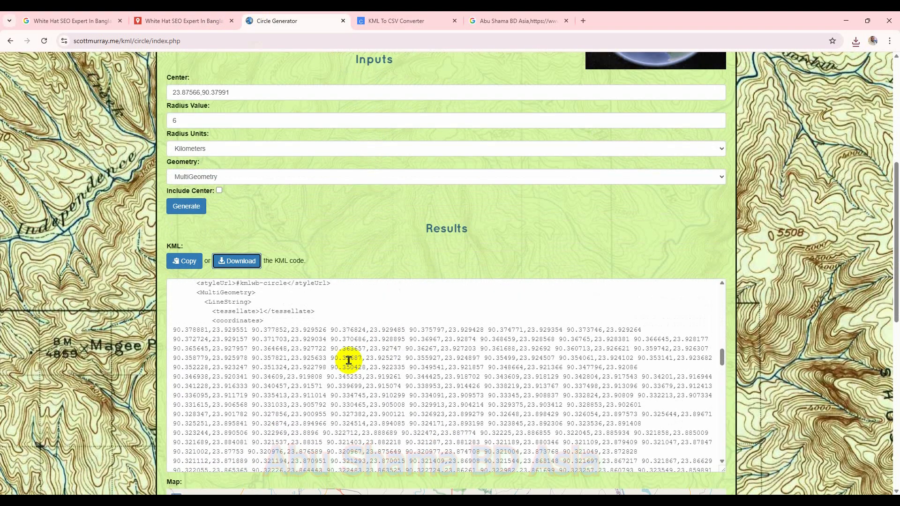
left_click_drag(172, 341, 577, 383)
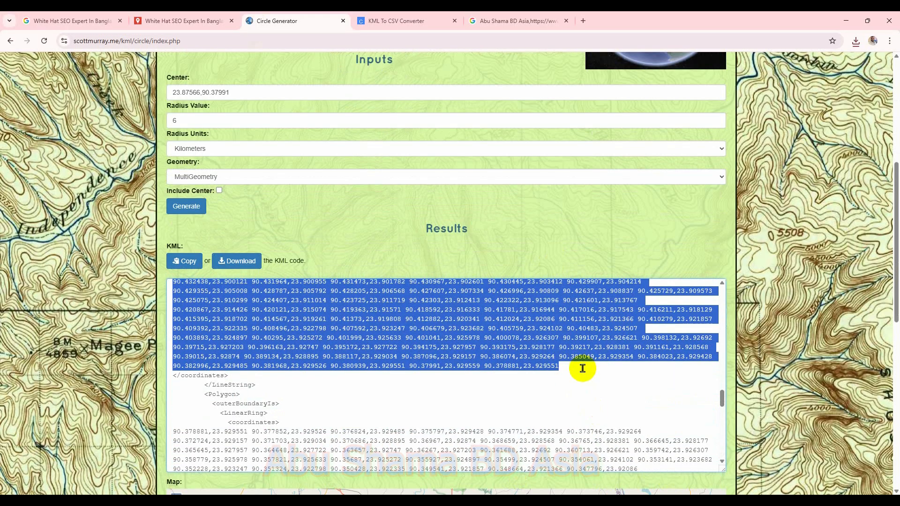
Step: Paste the circle coordinates into cell A1 of the new sheet
mouse_move(678, 498)
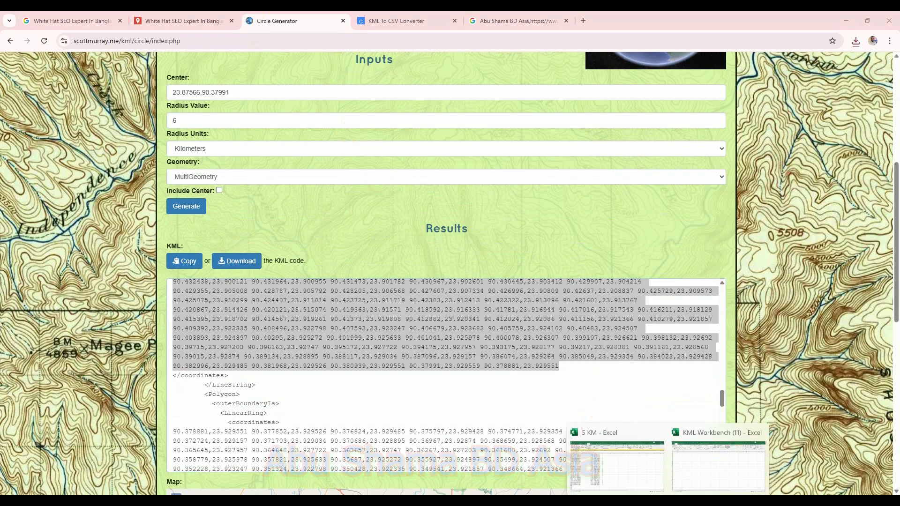
left_click(683, 464)
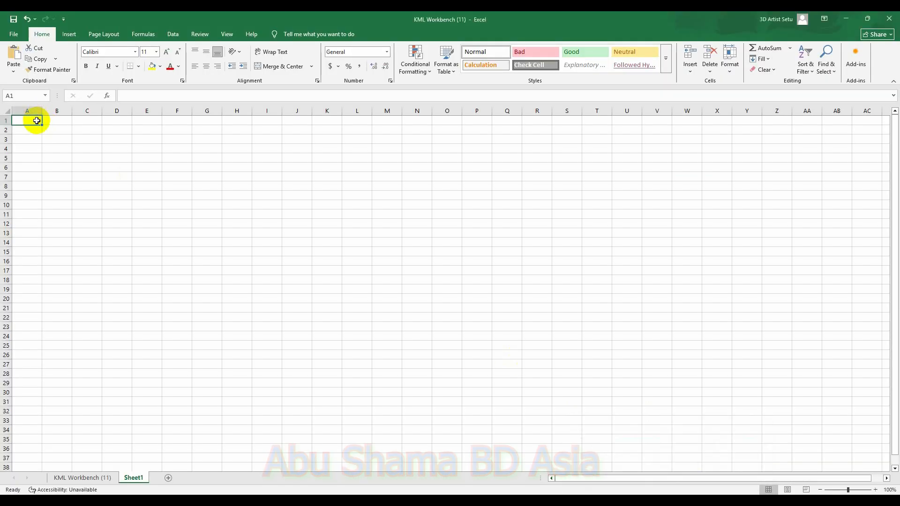
key("ctrl+v")
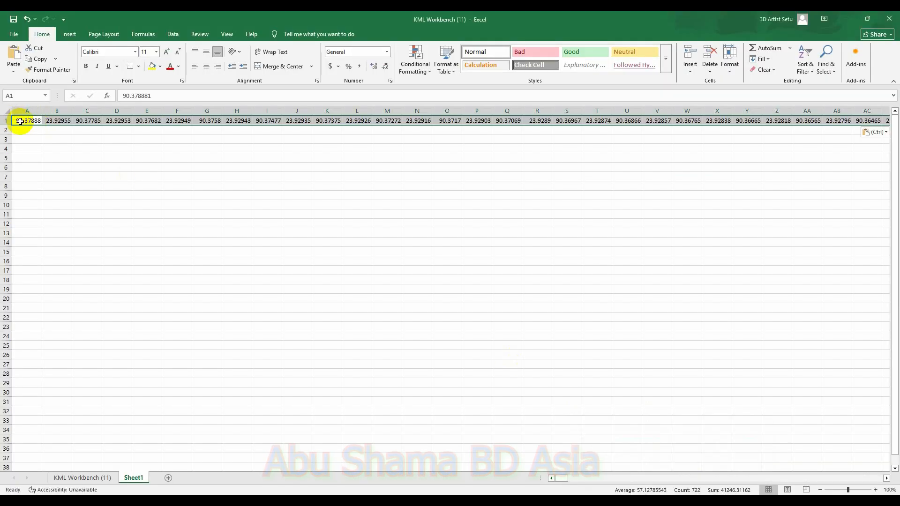
Step: Split the pasted coordinates into separate columns with Text to Columns using the default delimited settings
left_click(20, 121)
left_click(174, 35)
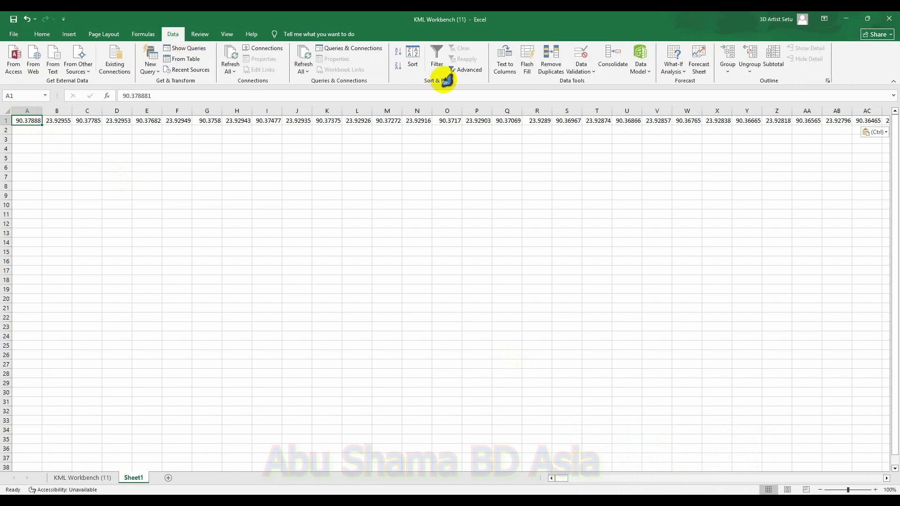
left_click(506, 74)
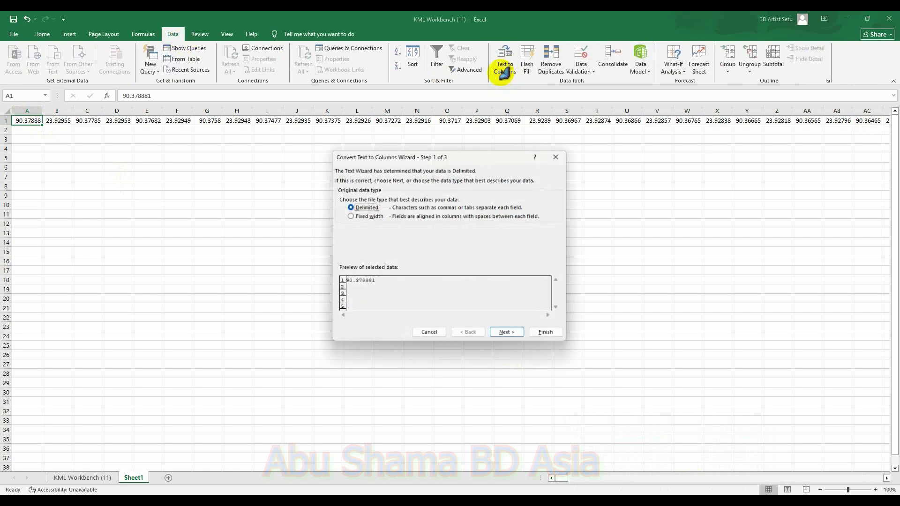
left_click(507, 333)
left_click(509, 333)
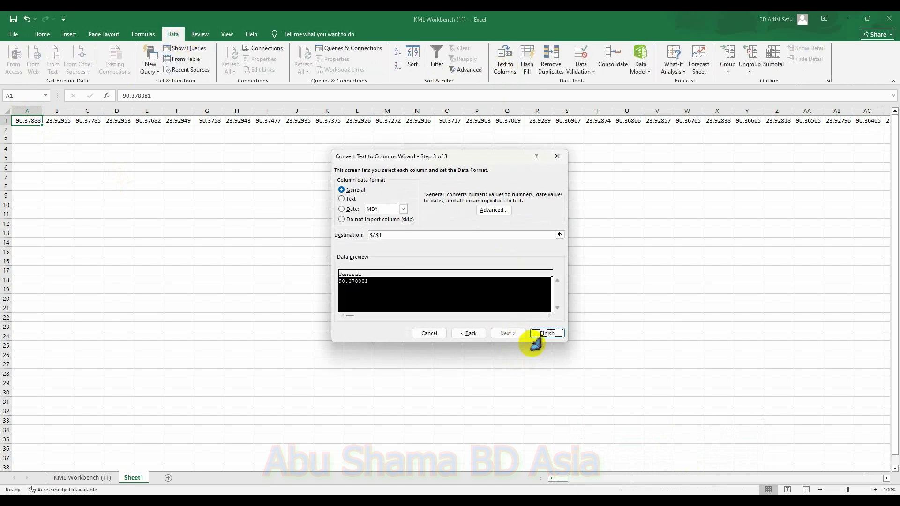
left_click(547, 333)
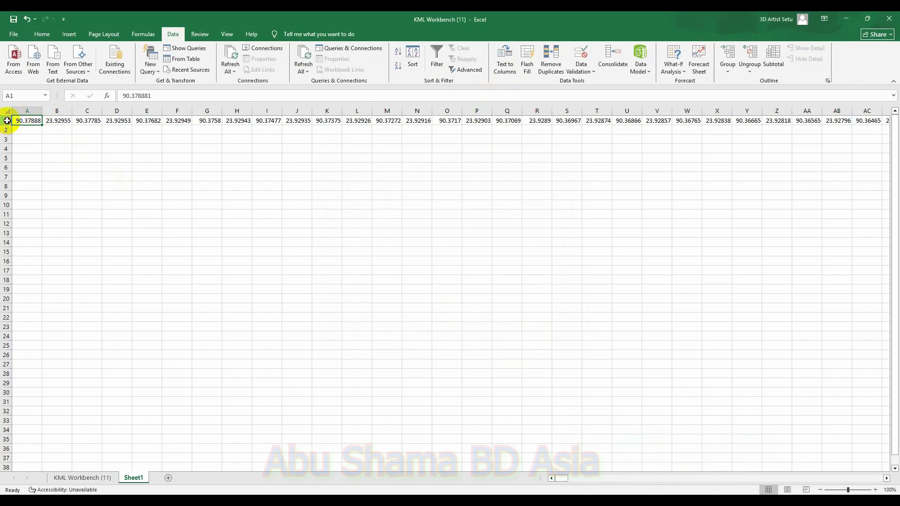
Step: Copy row 1 and paste it transposed into column A starting at A2
left_click(5, 121)
key("ctrl+c")
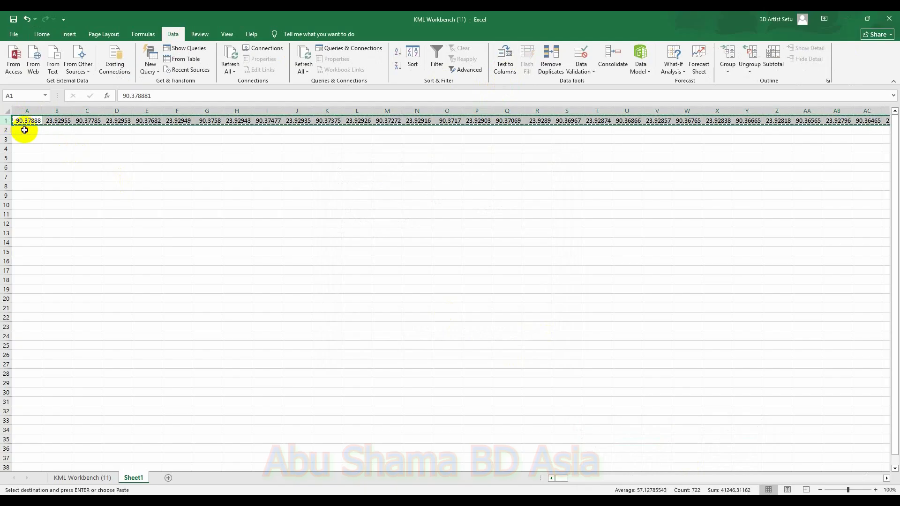
left_click(24, 129)
right_click(26, 130)
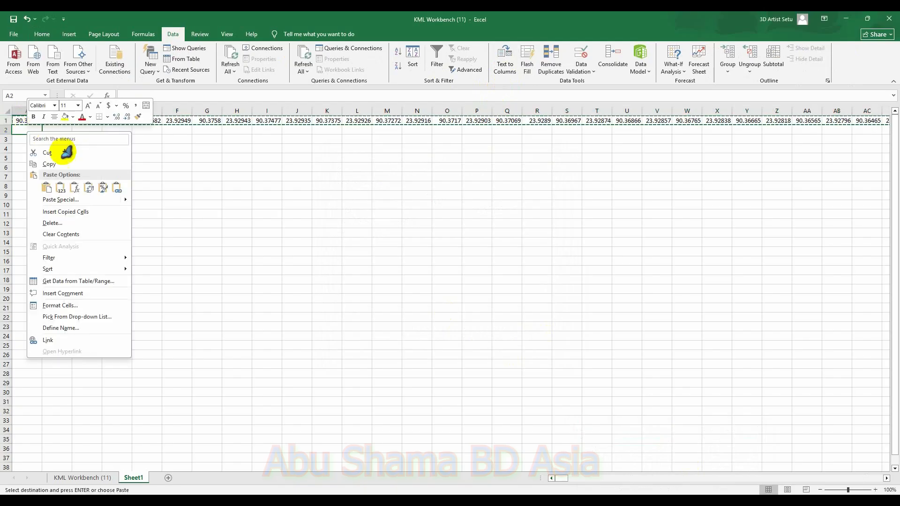
left_click(79, 200)
left_click(121, 272)
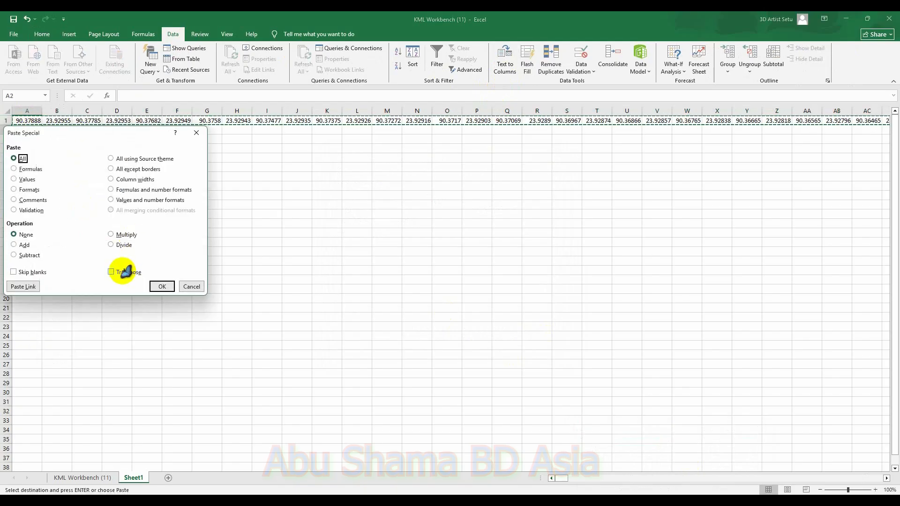
left_click(163, 287)
Step: Delete the original horizontal coordinate row 1
left_click(5, 120)
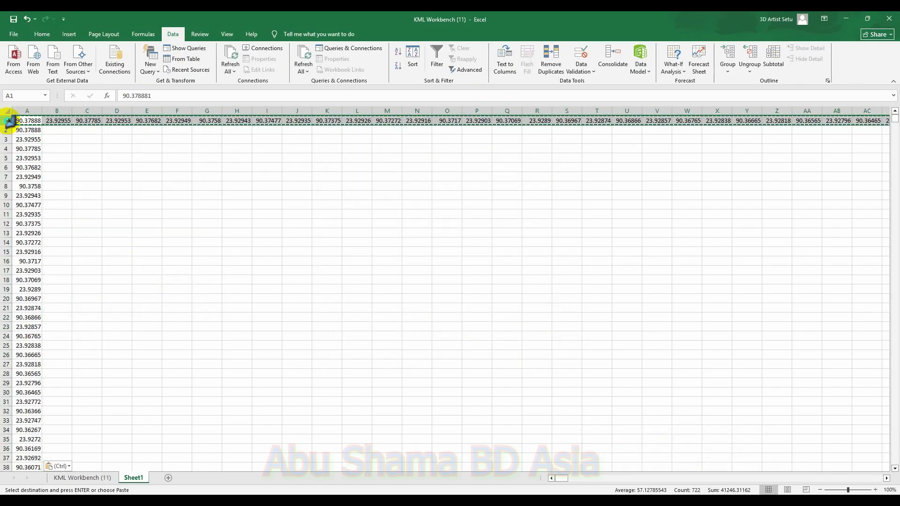
right_click(4, 120)
left_click(53, 213)
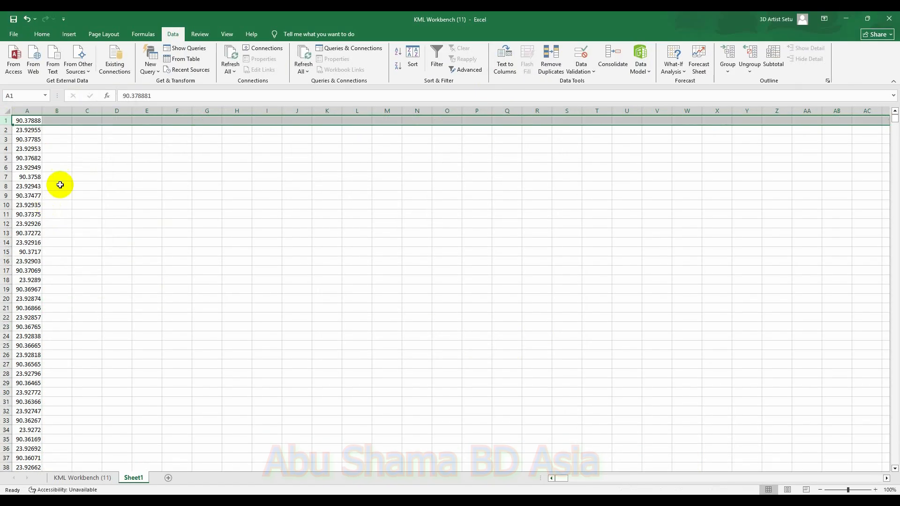
Step: Enter a1, a2, a3 and a4 in B1:C2 and fill that pattern down columns B and C to row 722
left_click(60, 121)
type("a1")
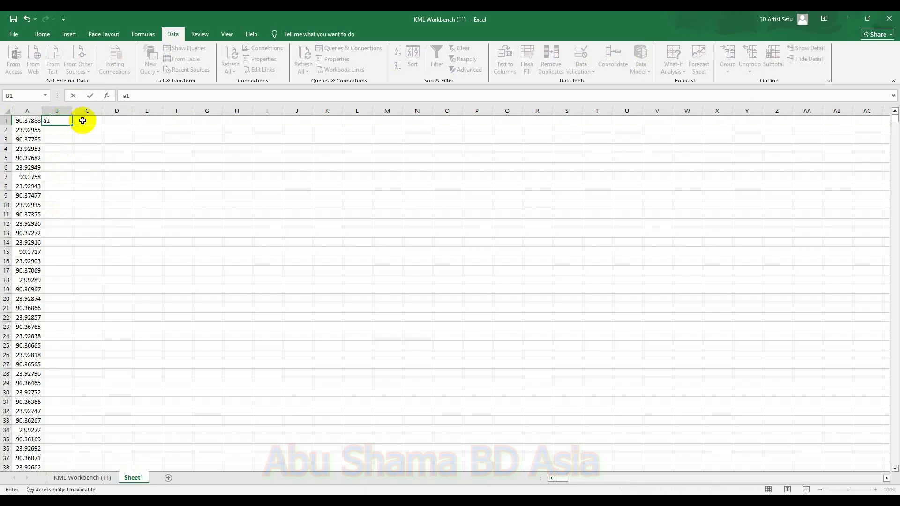
type("a2")
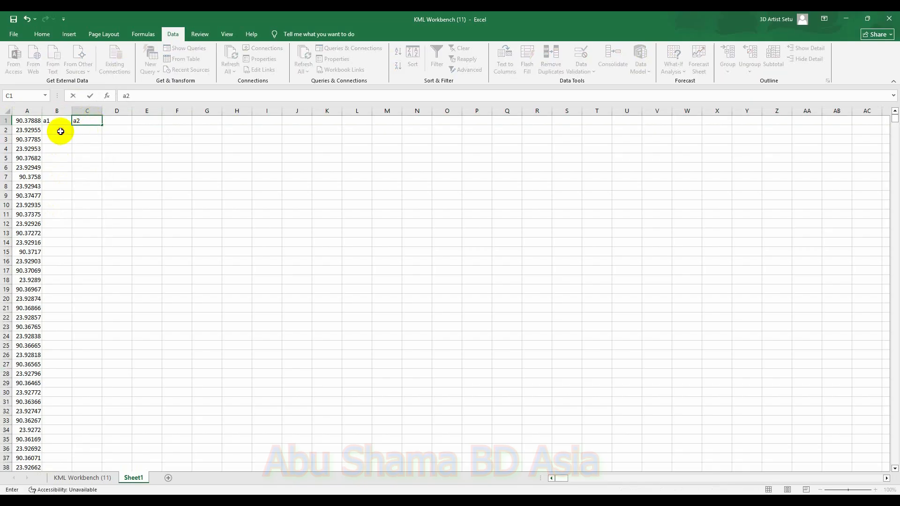
left_click(61, 131)
type("a3")
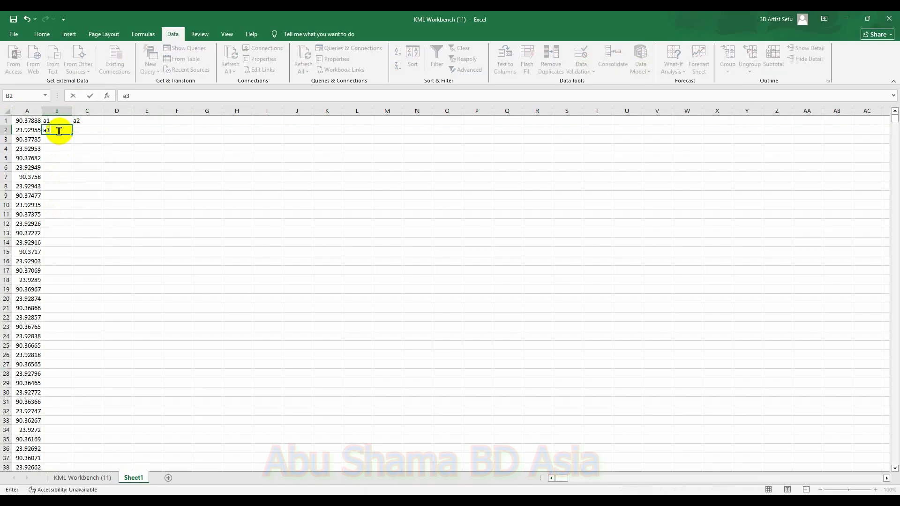
left_click(86, 131)
type("a4")
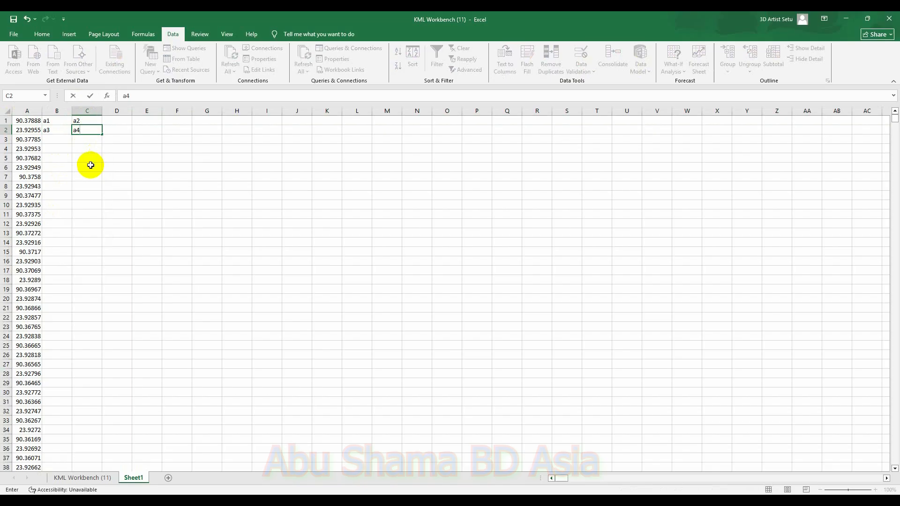
left_click_drag(44, 120, 86, 412)
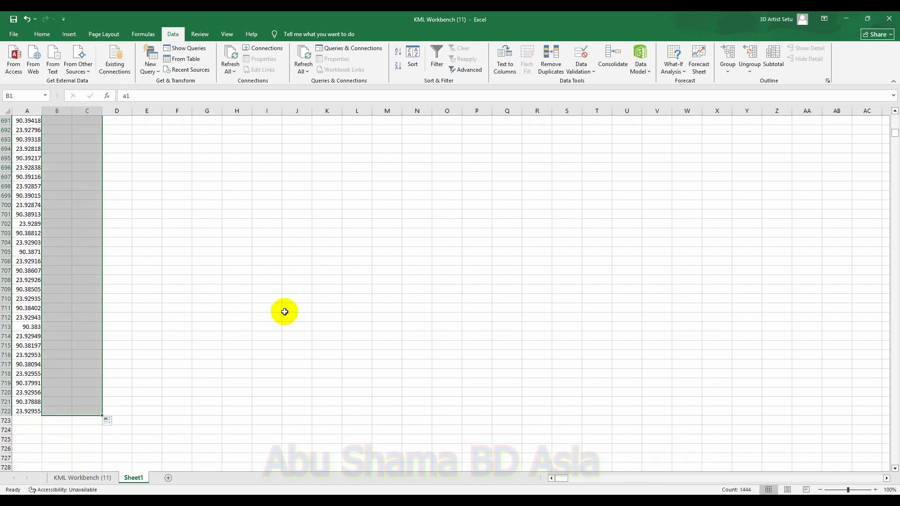
left_click(311, 244)
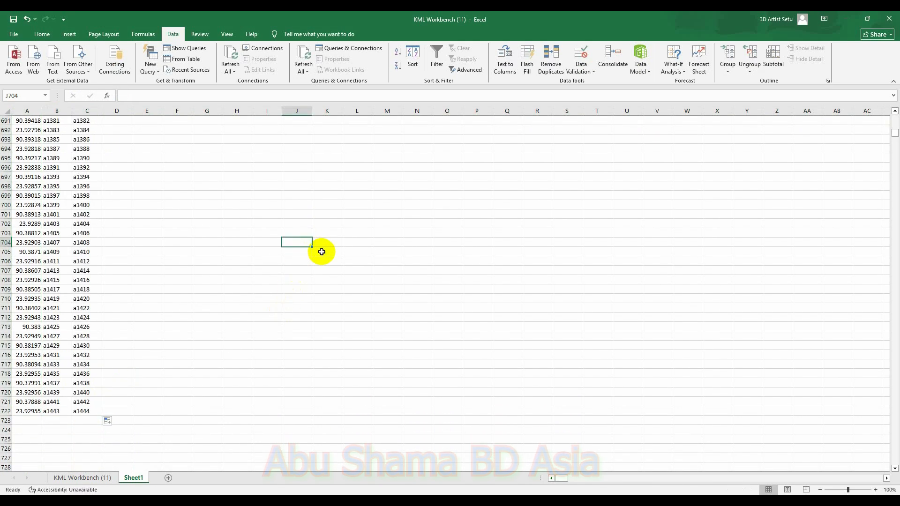
Step: Replace every "a" with "=a" across the sheet so the labels become cell references, then close the dialog
key("ctrl+h")
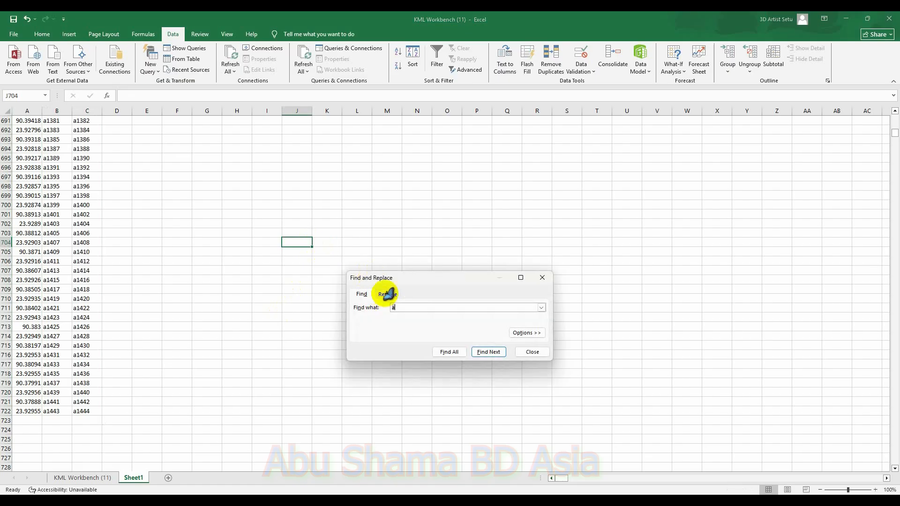
left_click(370, 351)
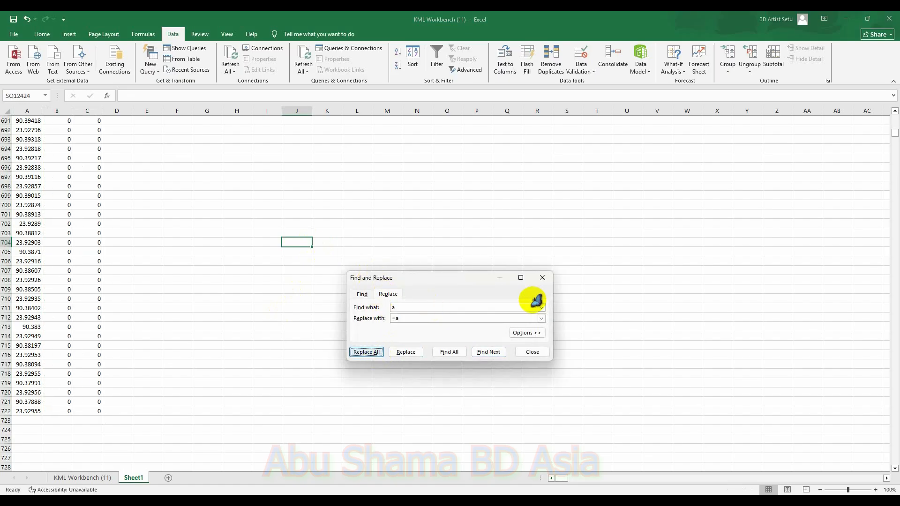
left_click(453, 283)
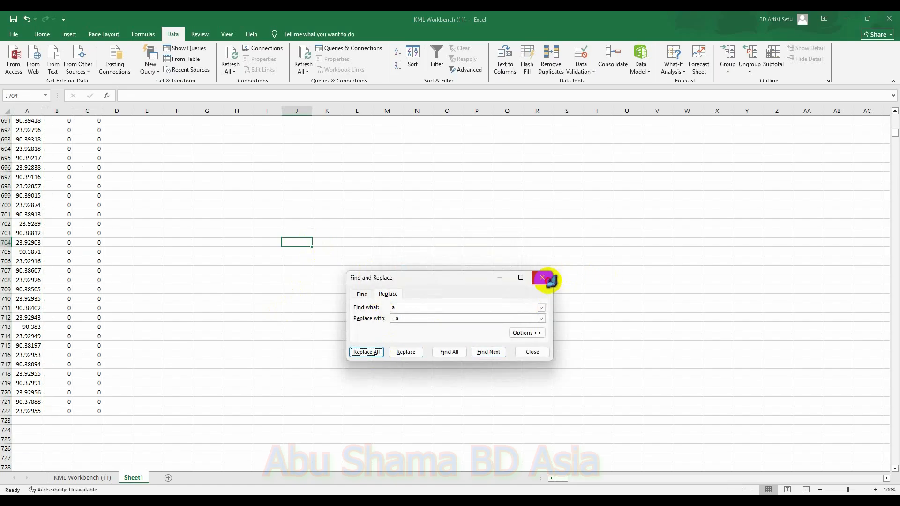
Step: Copy the paired coordinate block in columns B and C, rows 1 to 361, of Sheet1
left_click(542, 278)
left_click_drag(895, 134, 896, 95)
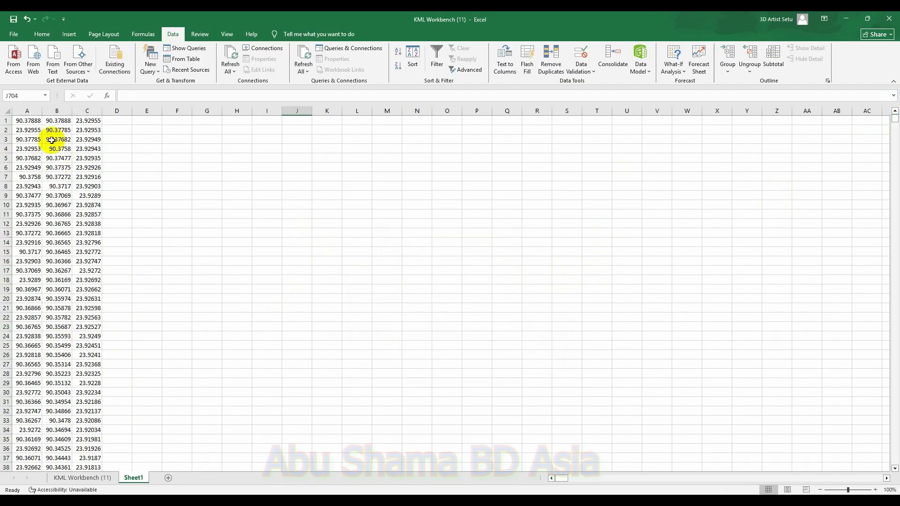
mouse_move(46, 121)
left_mouse_down()
mouse_move(81, 156)
mouse_move(90, 466)
mouse_move(100, 469)
mouse_move(111, 352)
mouse_move(100, 104)
mouse_move(70, 74)
mouse_move(115, 338)
mouse_move(97, 336)
left_mouse_up()
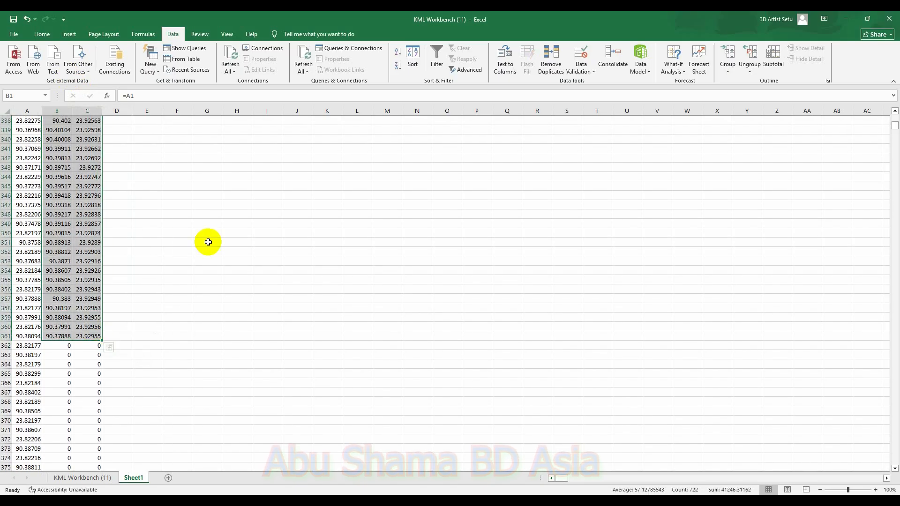
key("ctrl+c")
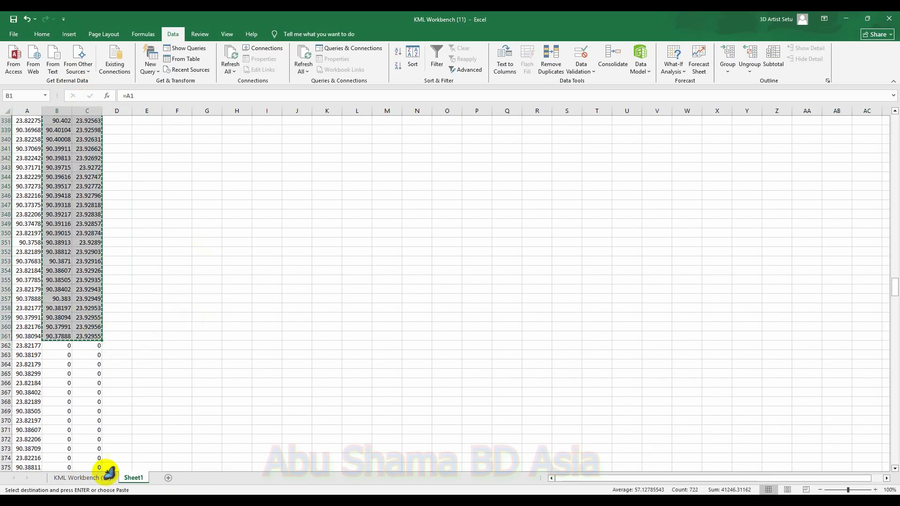
Step: Paste the coordinates as values into the KML Workbench sheet starting at H8 under longitude and latitude
left_click(82, 478)
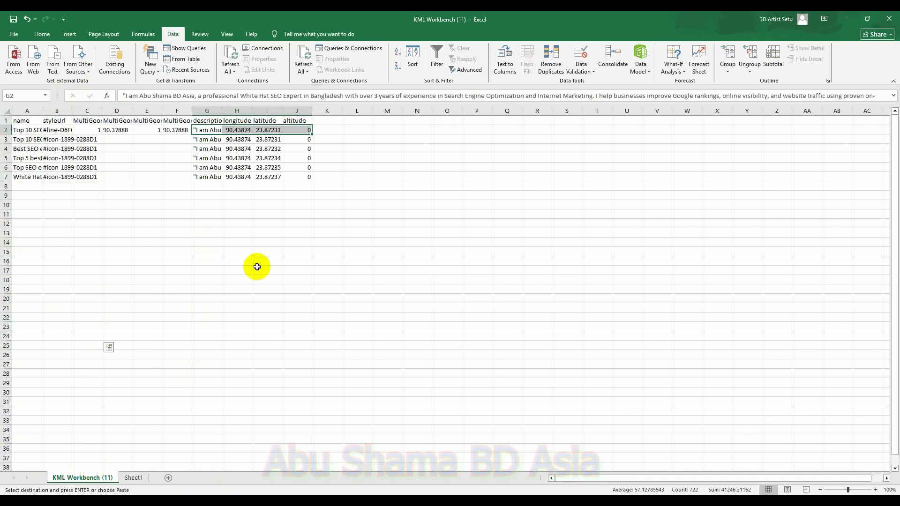
left_click(240, 186)
right_click(241, 186)
left_click(278, 254)
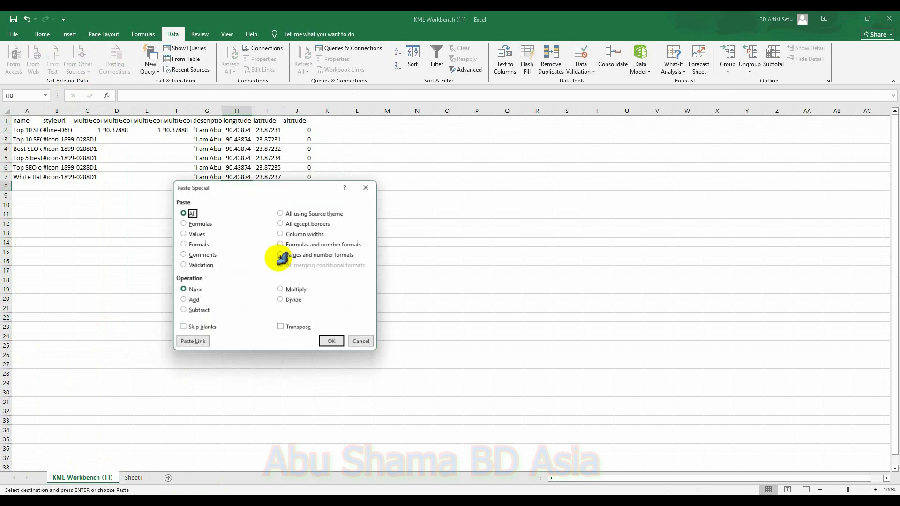
left_click(193, 235)
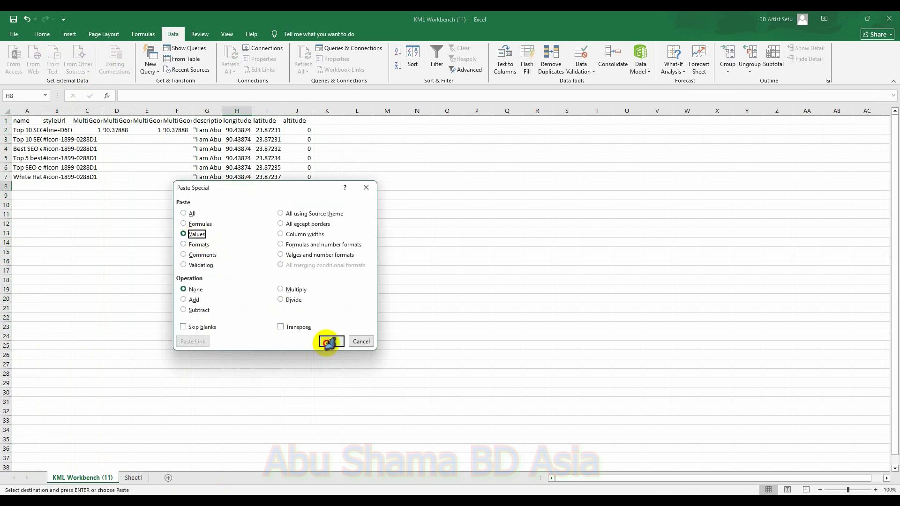
left_click(328, 342)
Step: Fill the name and styleUrl entries from rows 3–7 down to row 368
left_click(51, 186)
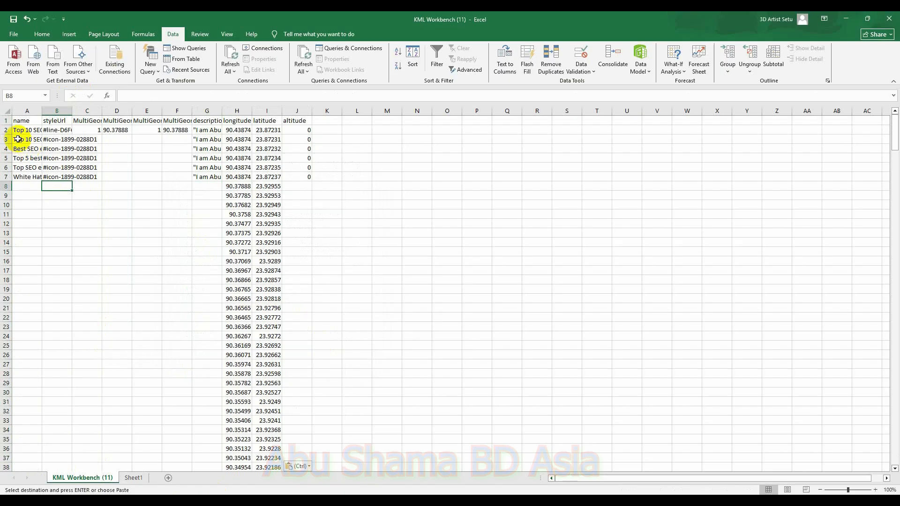
left_click_drag(21, 139, 66, 432)
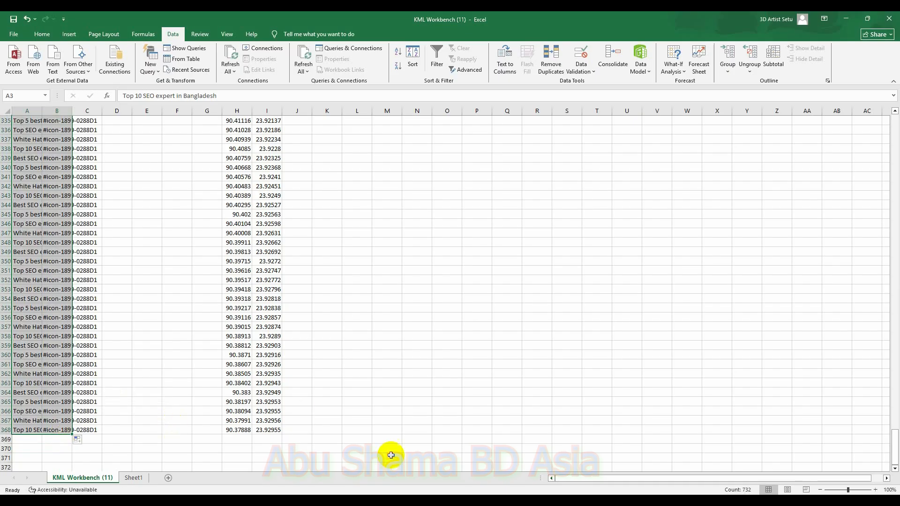
left_click_drag(894, 443, 875, 121)
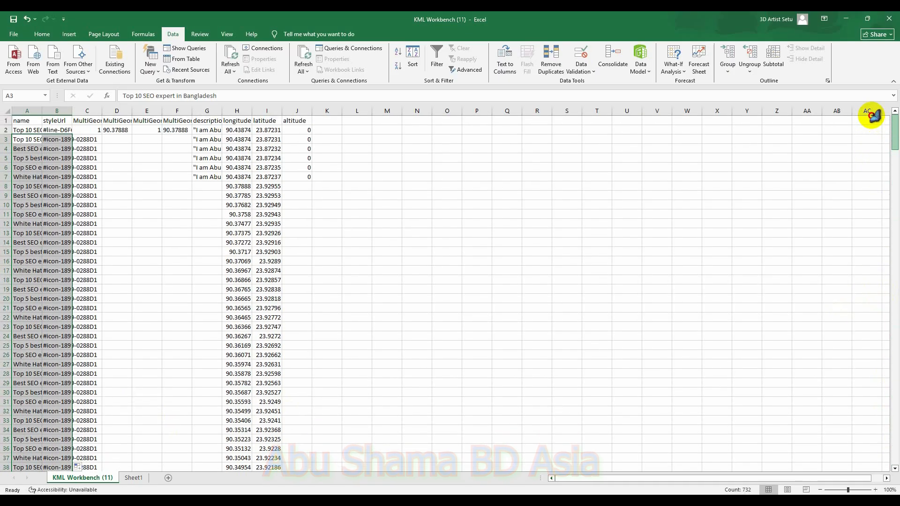
Step: Fill the description and altitude values from row 3 down to row 368
left_click_drag(202, 140, 209, 169)
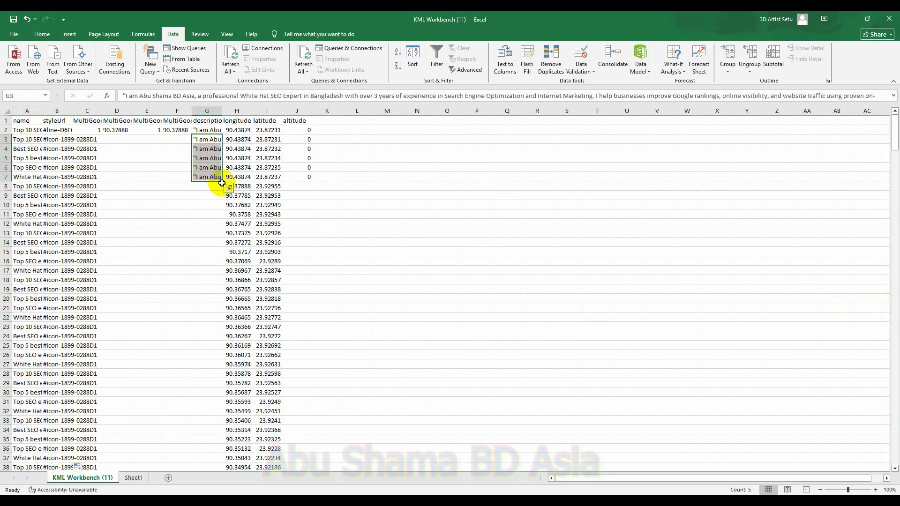
left_click_drag(222, 182, 219, 416)
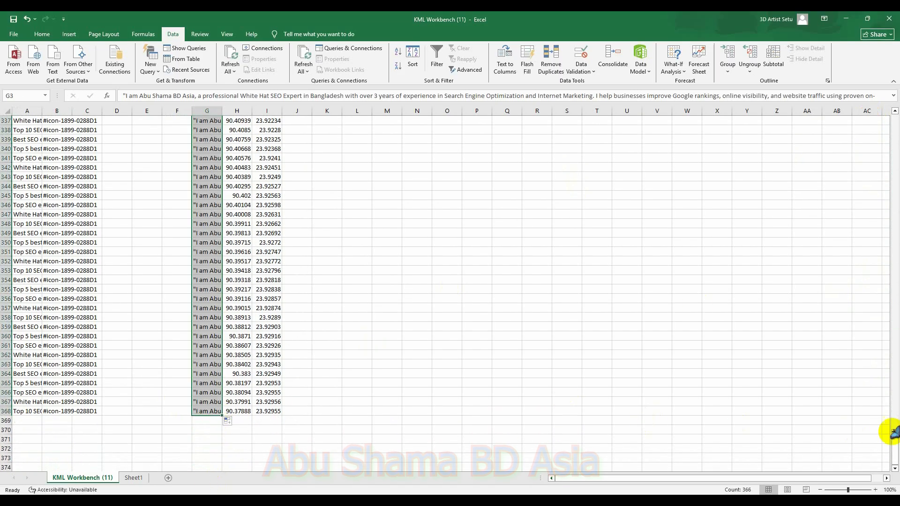
left_click_drag(895, 434, 894, 132)
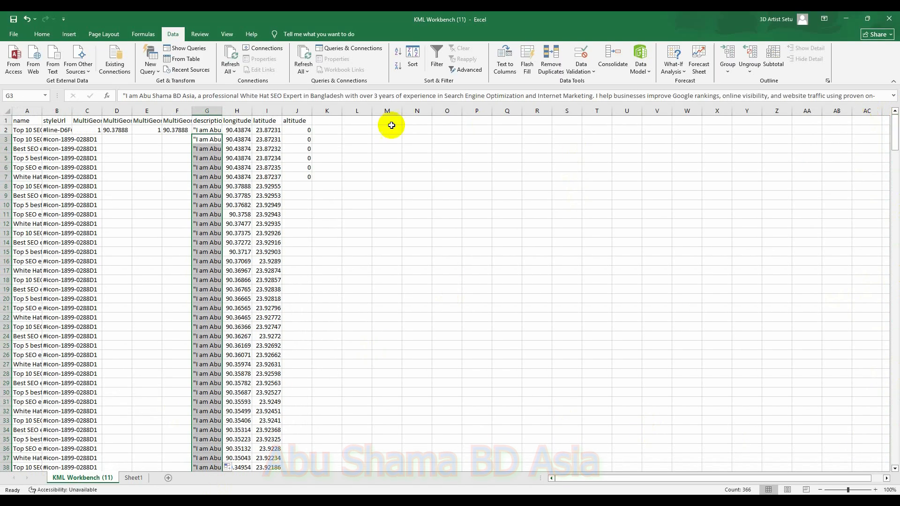
left_click_drag(302, 137, 304, 442)
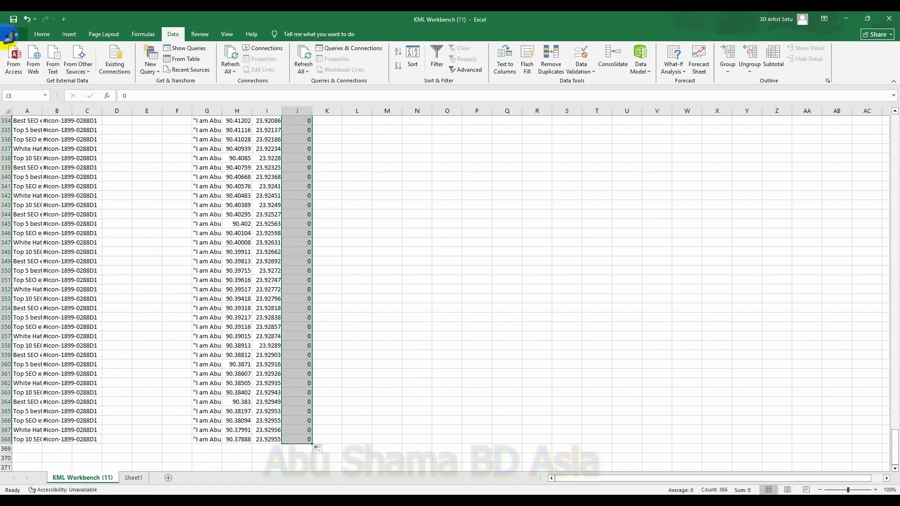
Step: Save the workbook as CSV named 6 KM in the Desktop GMB SEO folder, keeping the CSV format
left_click(9, 35)
left_click(25, 161)
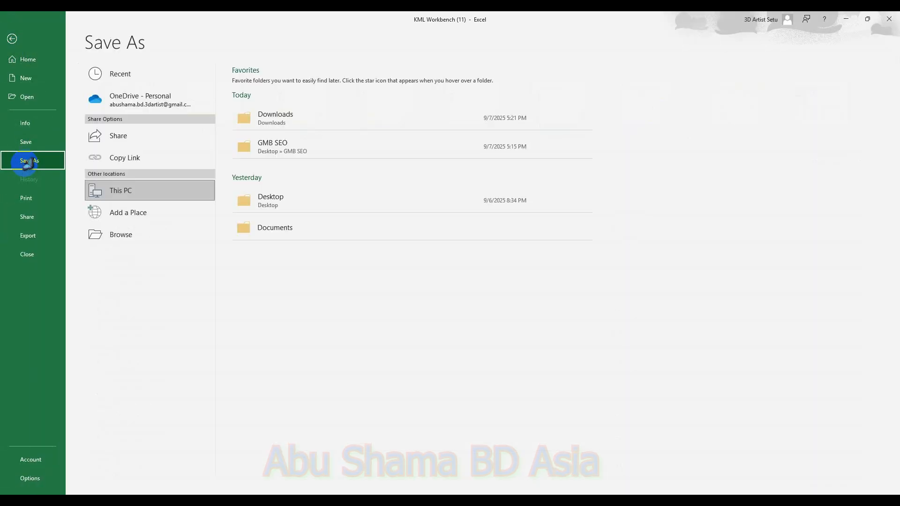
double_click(140, 190)
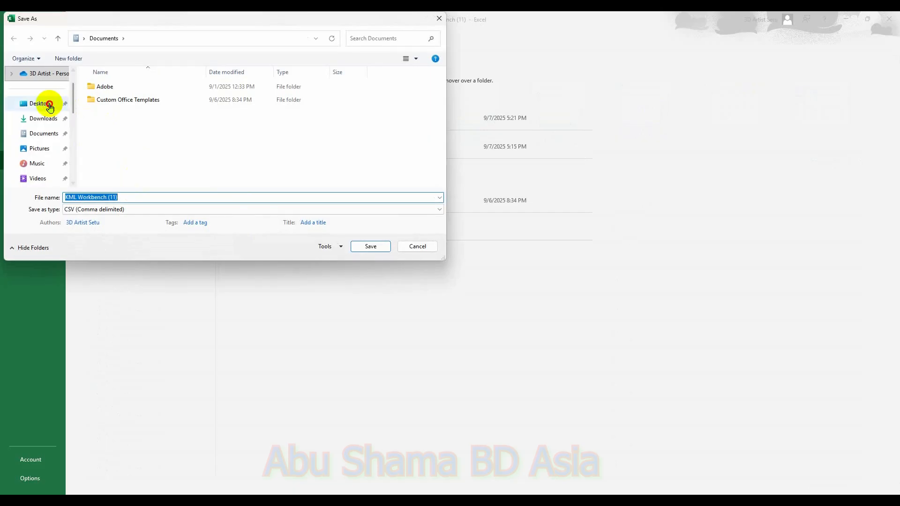
left_click(47, 103)
double_click(162, 94)
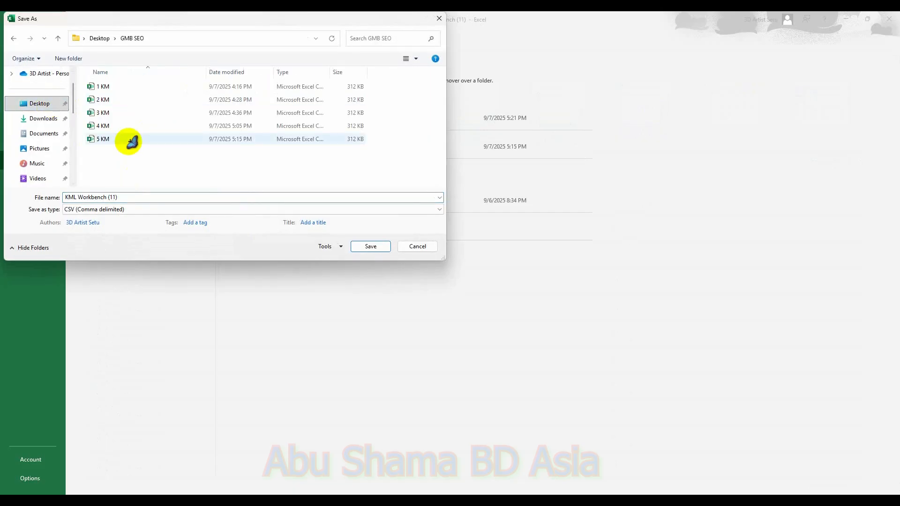
left_click(128, 139)
left_click(70, 197)
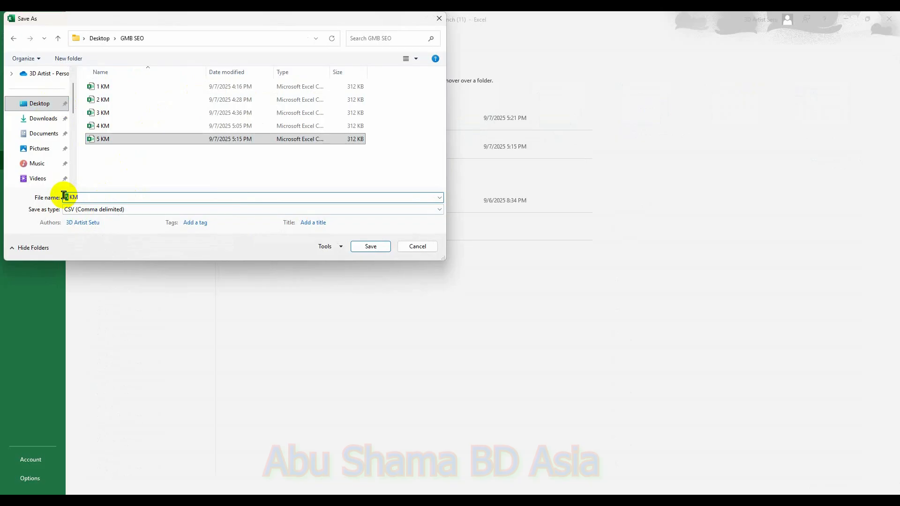
type("6")
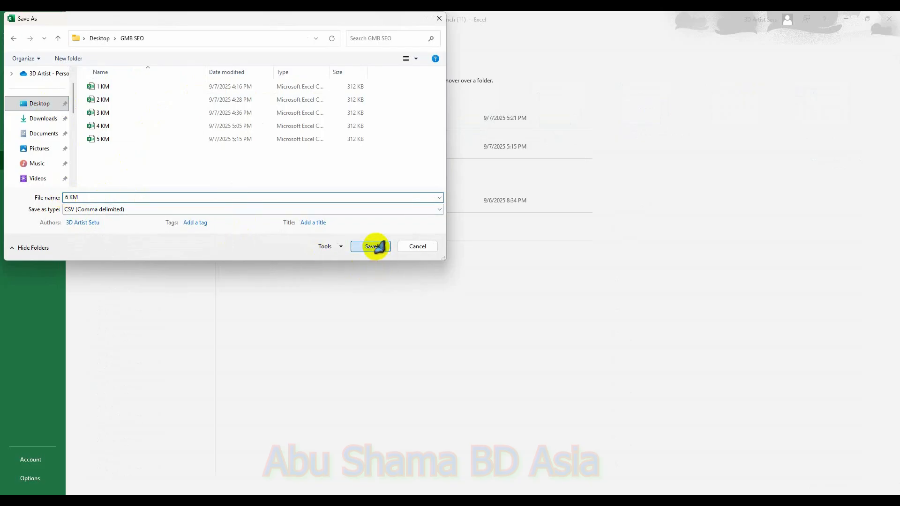
left_click(377, 246)
left_click(426, 288)
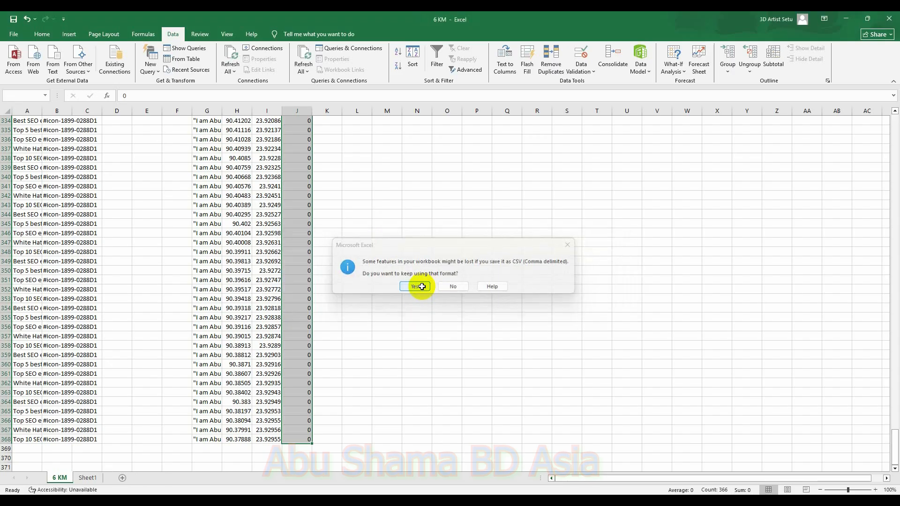
left_click(422, 287)
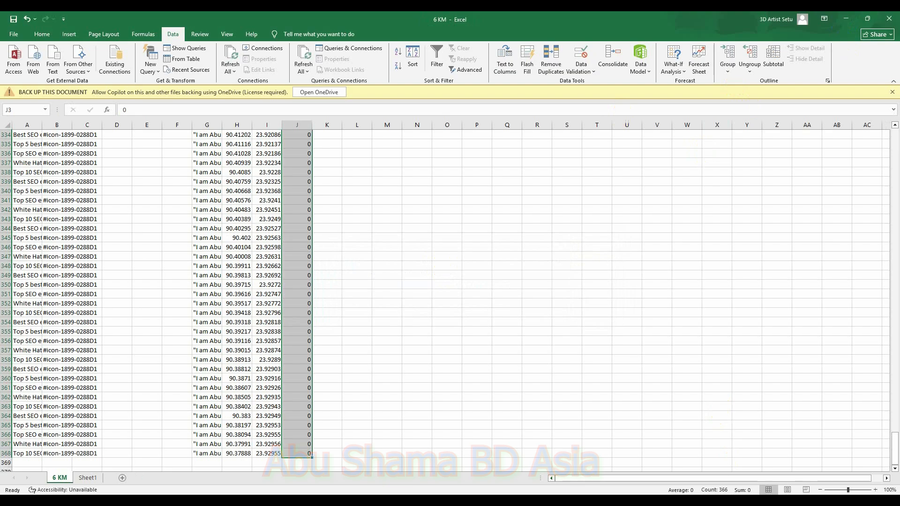
Step: Close the open Excel workbooks without saving further changes
left_click(658, 425)
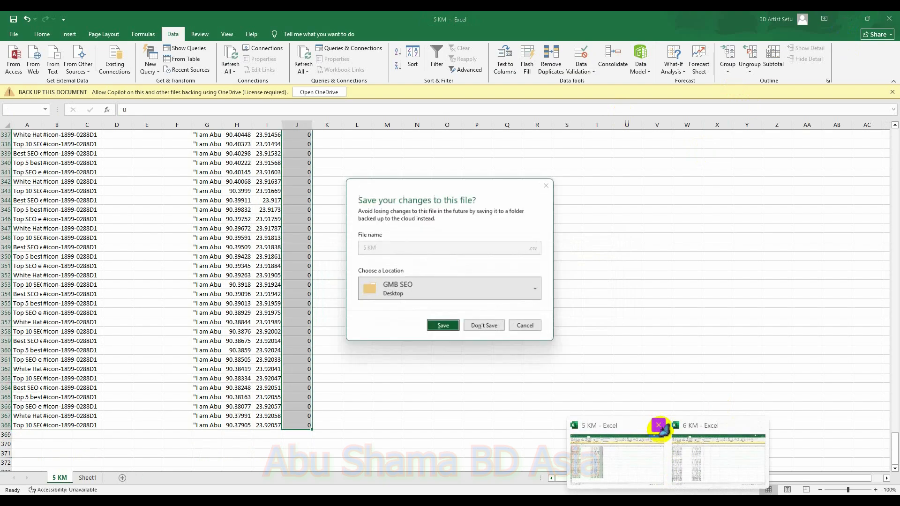
left_click(484, 323)
left_click(847, 19)
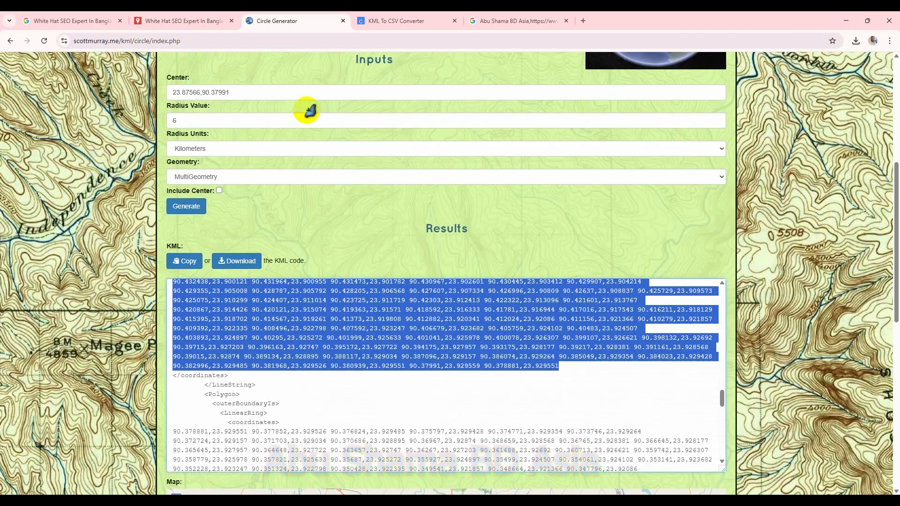
Step: Delete the KML Workbench layer from the My Maps project
left_click(187, 21)
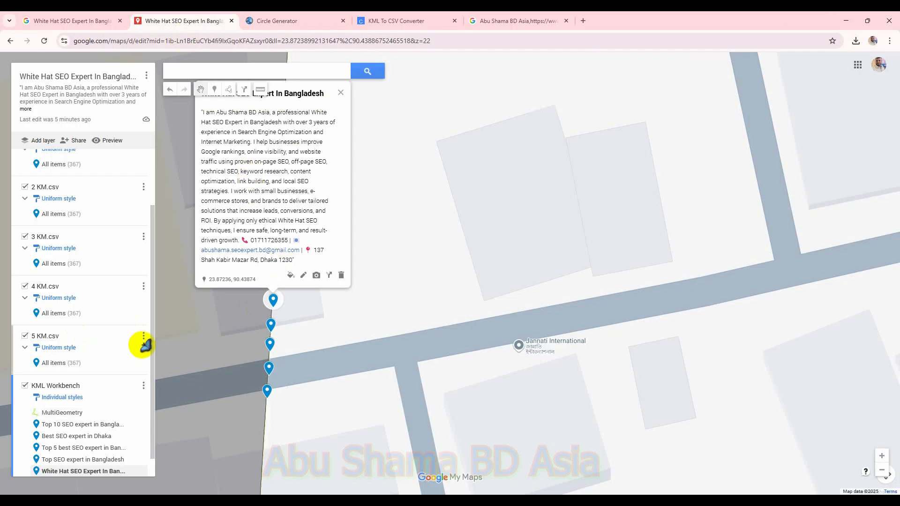
left_click(143, 392)
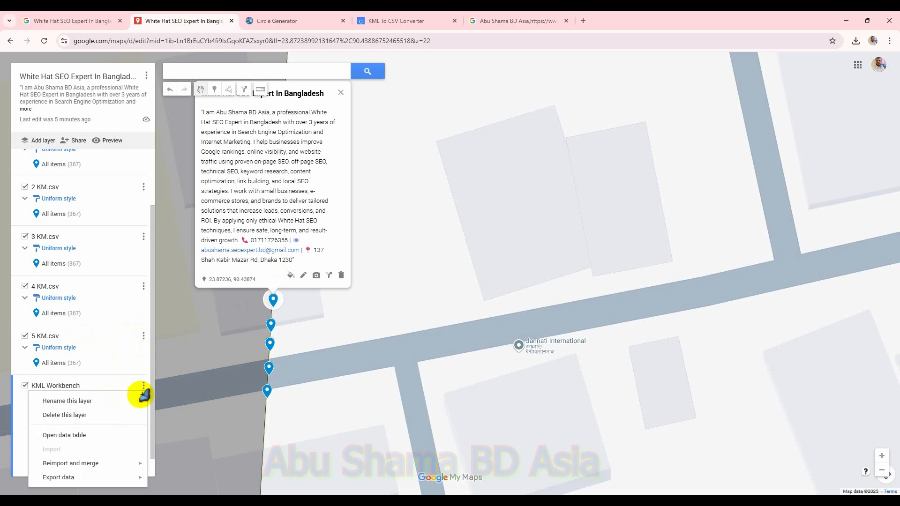
left_click(84, 416)
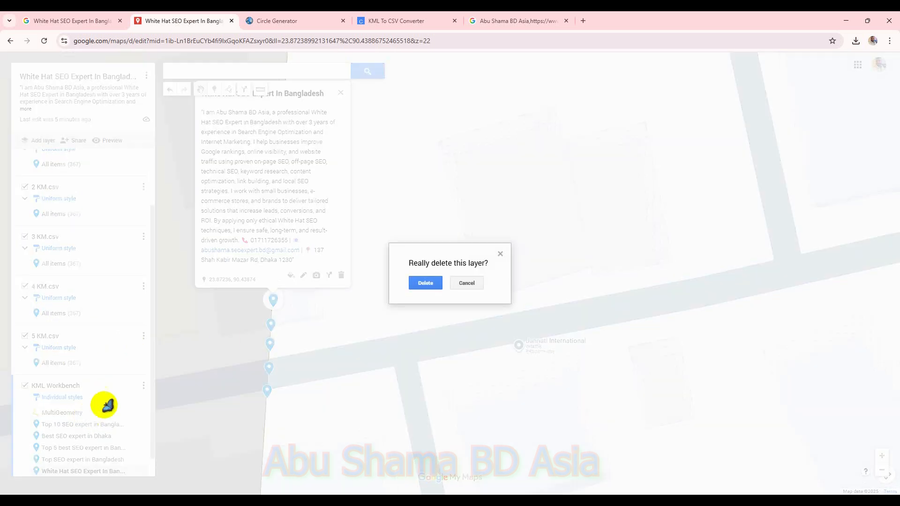
left_click(411, 284)
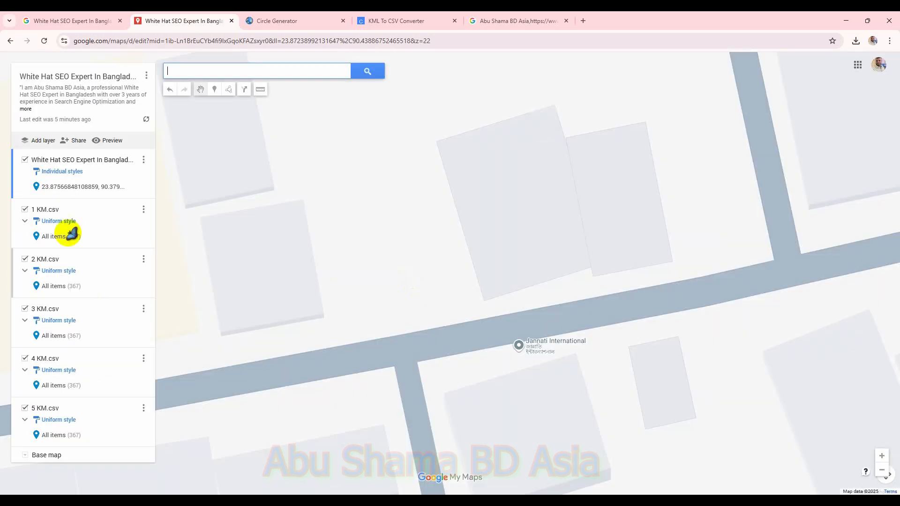
Step: Add a new layer and import 6 KM.csv from the Desktop GMB SEO folder
left_click(39, 141)
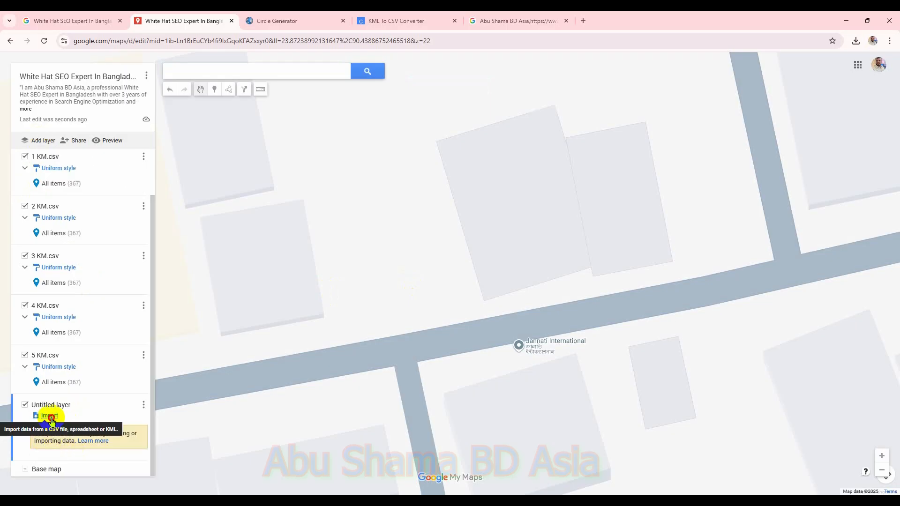
left_click(49, 416)
left_click(444, 336)
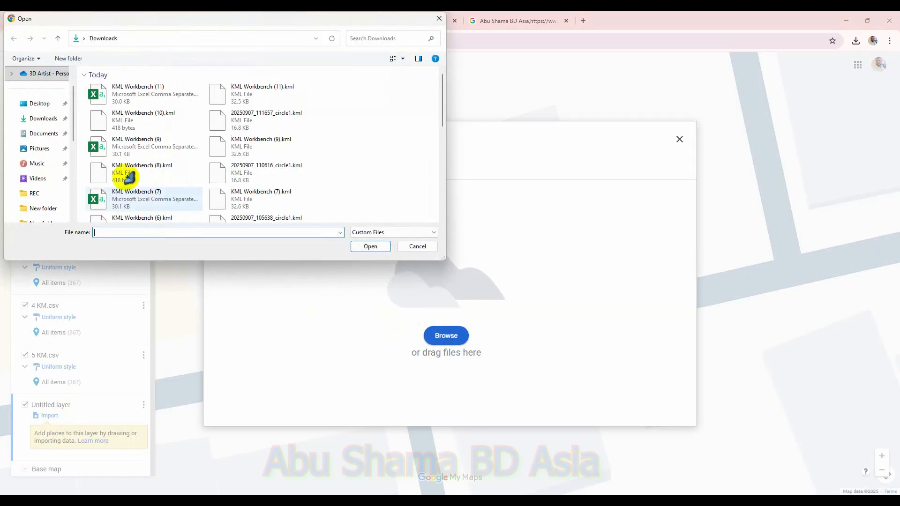
left_click(44, 106)
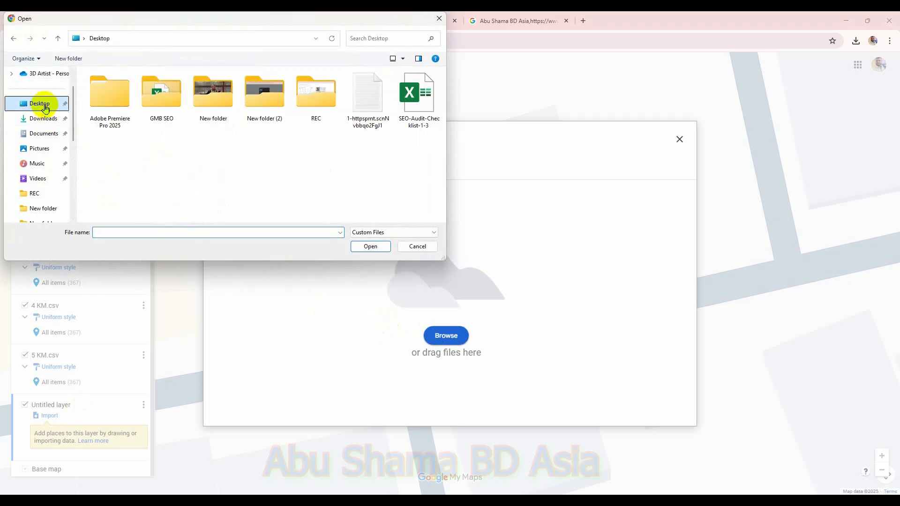
double_click(158, 96)
left_click(113, 153)
double_click(112, 153)
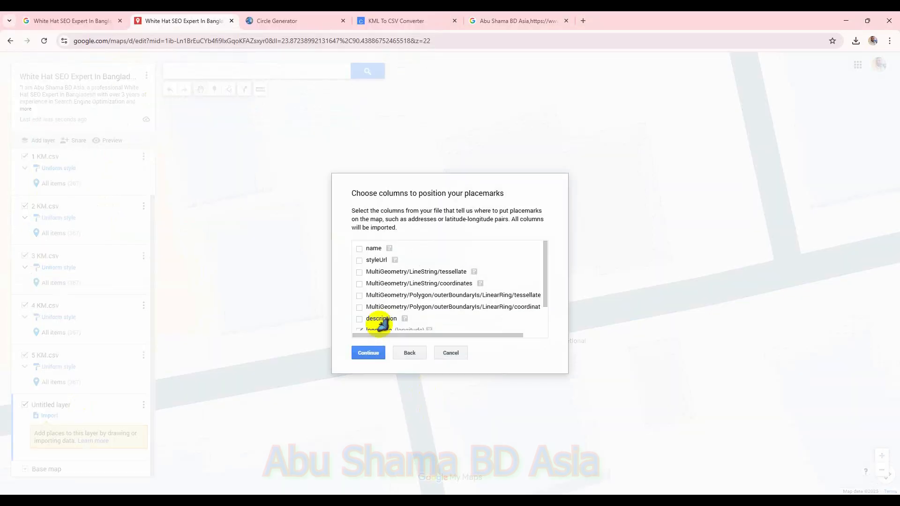
Step: Select the columns for positioning placemarks and the marker title column to finish the import
left_click(358, 297)
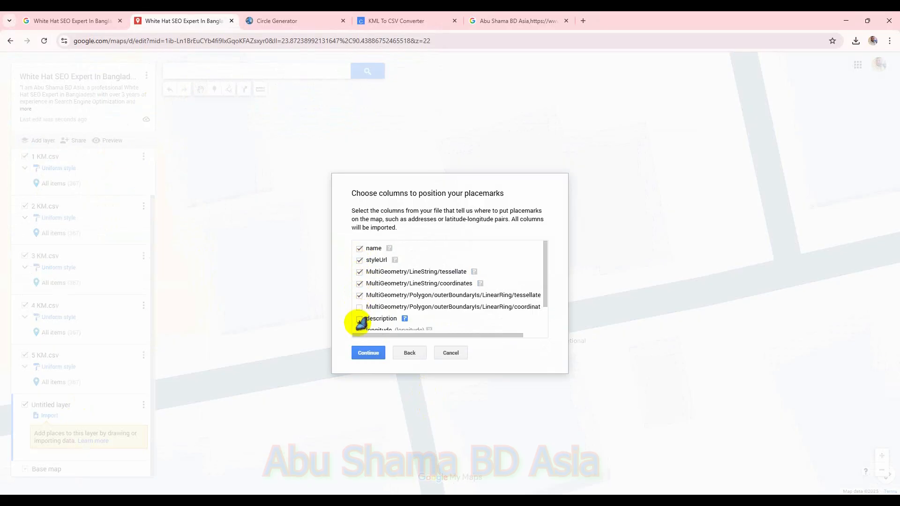
left_click(360, 318)
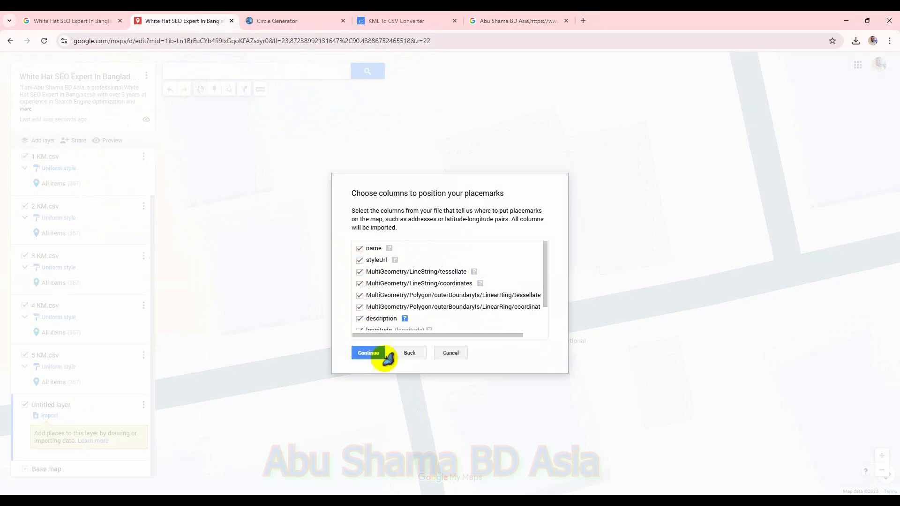
left_click(369, 354)
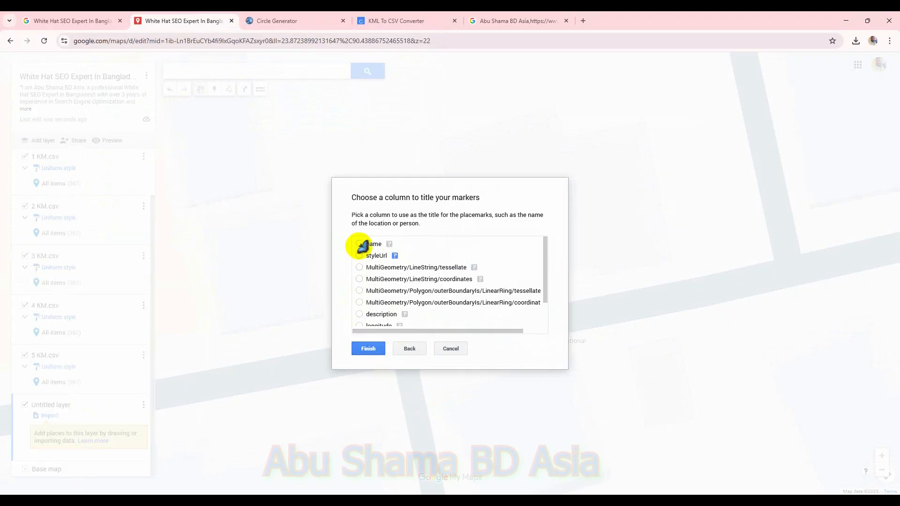
left_click(369, 349)
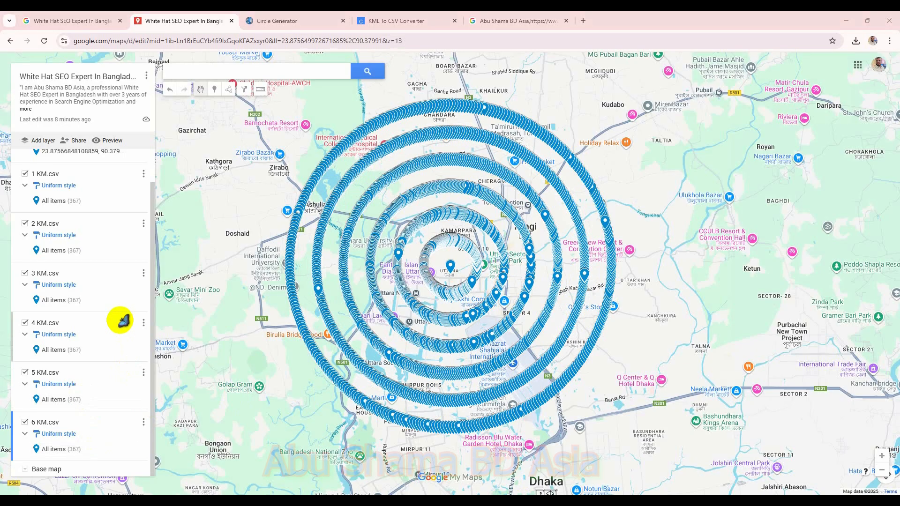
Step: Generate a circle KML with a radius of 7 kilometers around the same center and download it
left_click(300, 21)
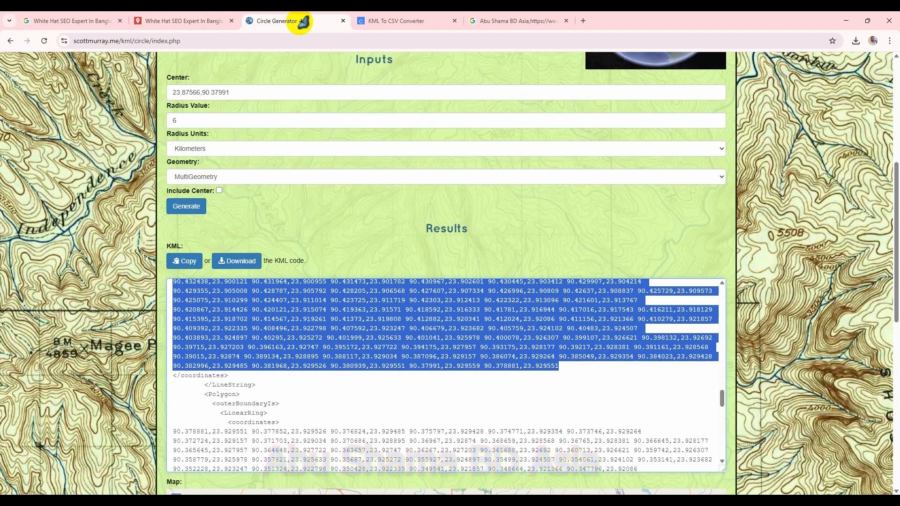
left_click_drag(205, 121, 165, 117)
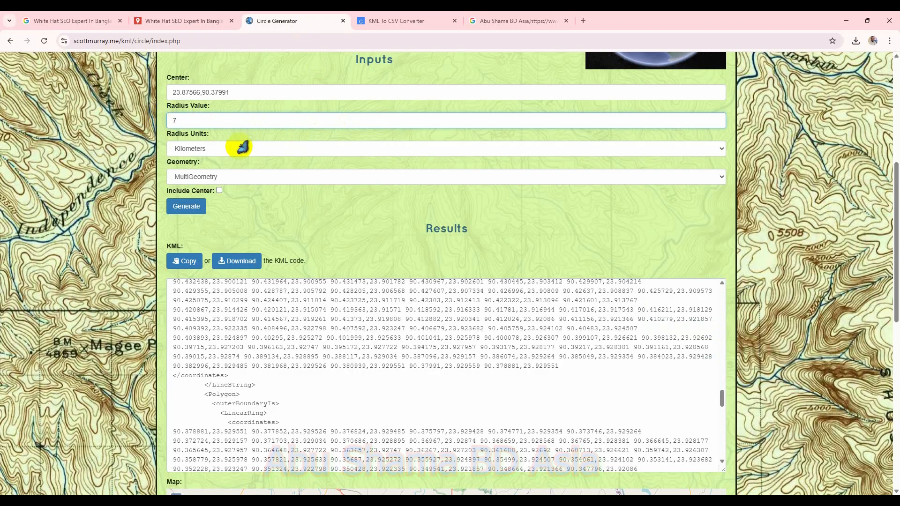
left_click(184, 211)
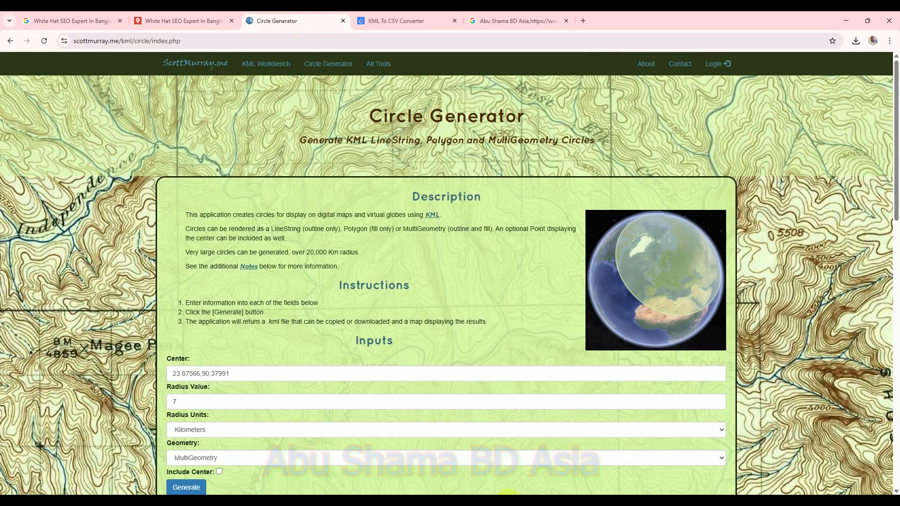
scroll(413, 382, "down", 2)
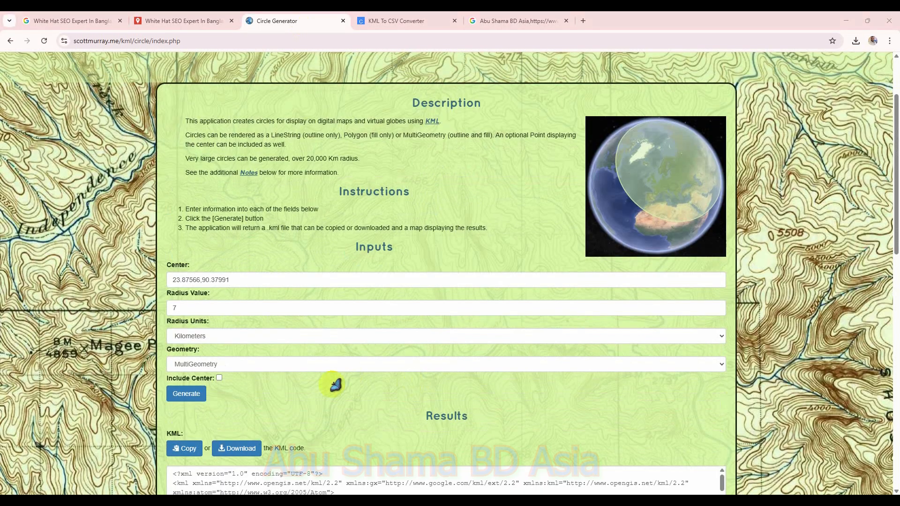
left_click(242, 450)
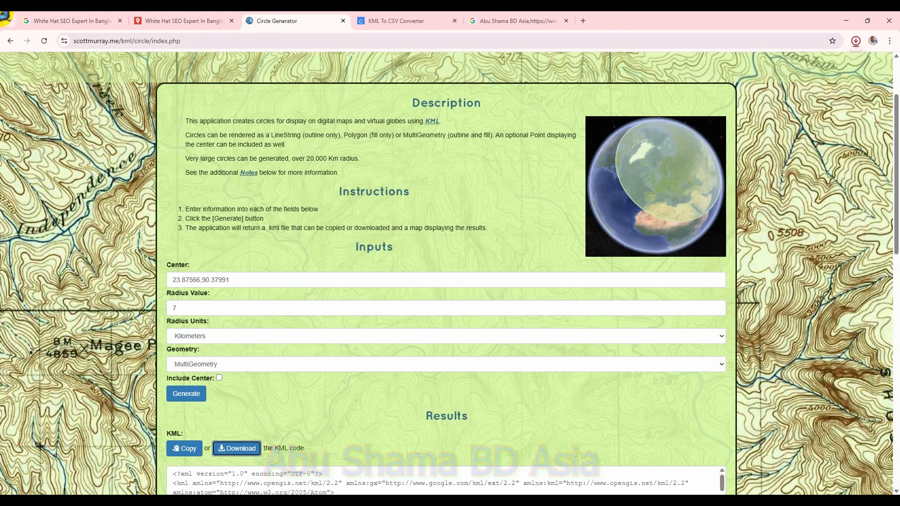
Step: Add a new layer to the map and import the newly downloaded circle KML file from Downloads
left_click(169, 21)
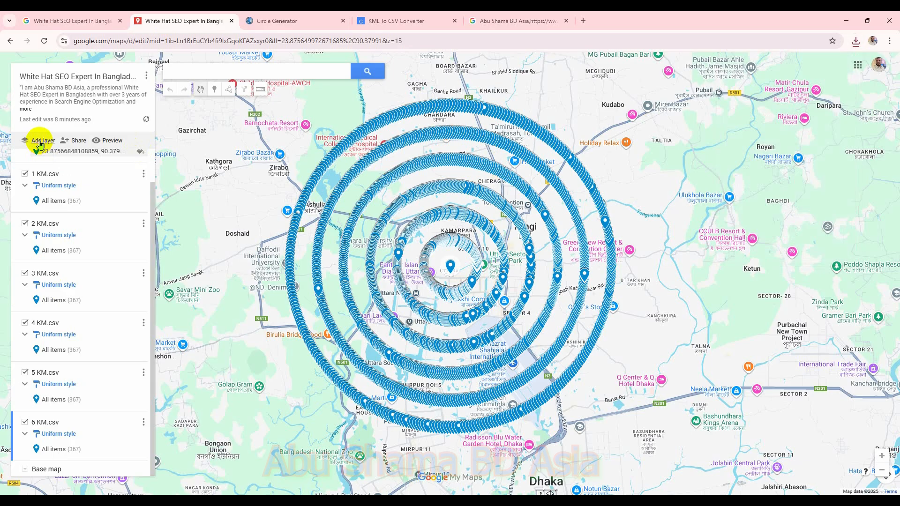
left_click(39, 142)
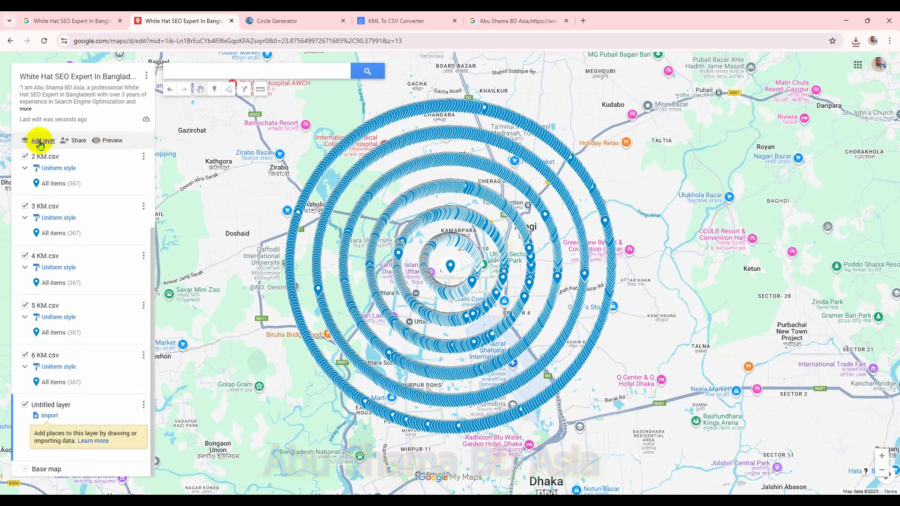
left_click(48, 416)
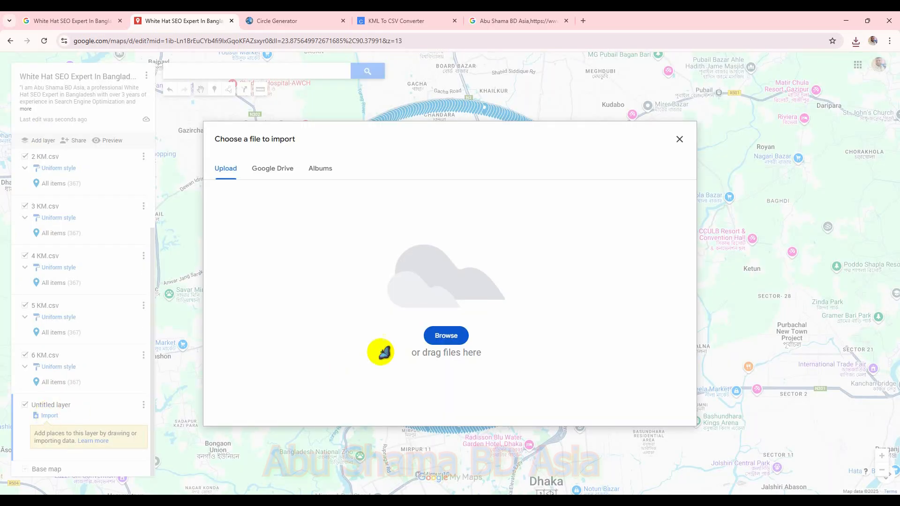
left_click(446, 336)
left_click(38, 119)
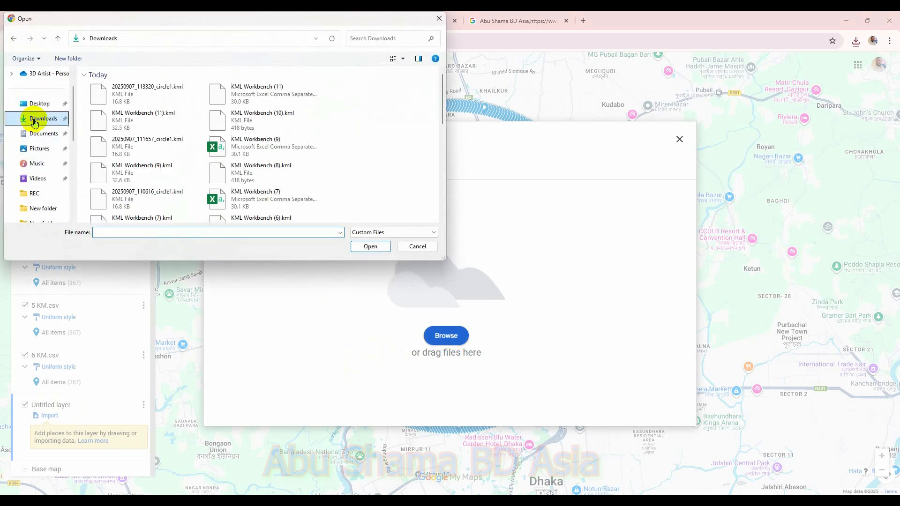
double_click(121, 92)
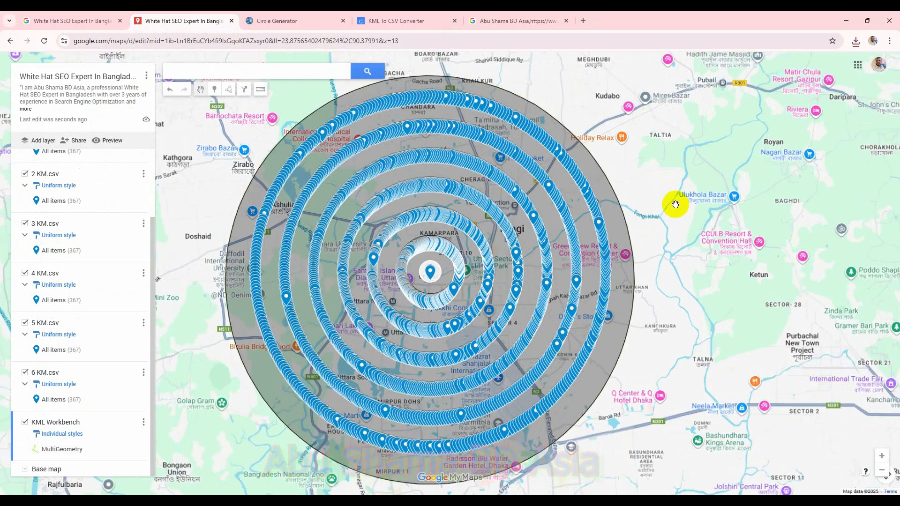
Step: Zoom in on the new circle's outline and place a marker on it
scroll(666, 199, "up", 1)
scroll(598, 220, "down", 1)
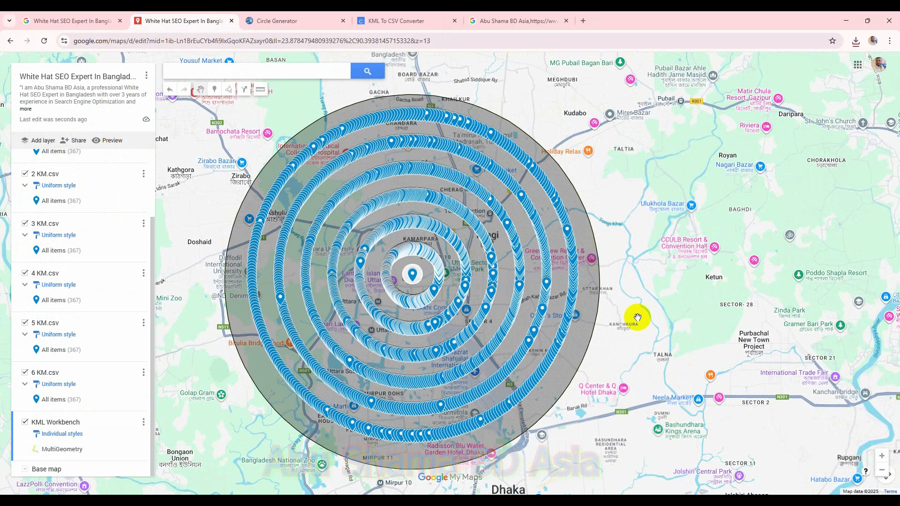
scroll(582, 263, "up", 5)
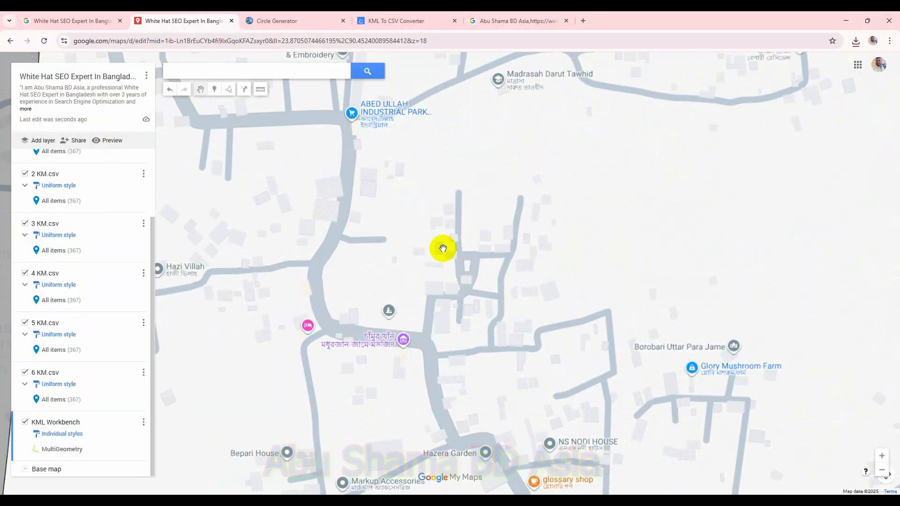
left_click_drag(592, 241, 879, 256)
scroll(407, 256, "up", 1)
scroll(407, 256, "up", 1)
left_click_drag(427, 245, 670, 241)
scroll(382, 279, "up", 1)
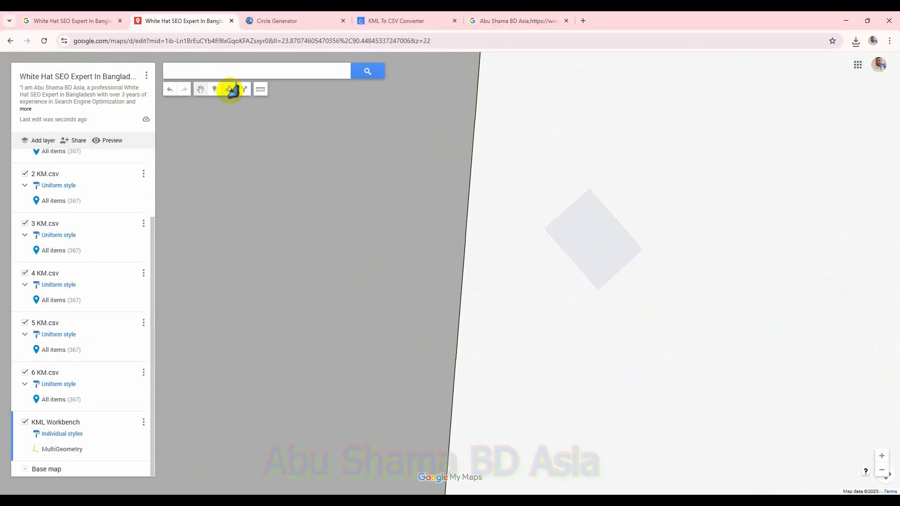
left_click(215, 89)
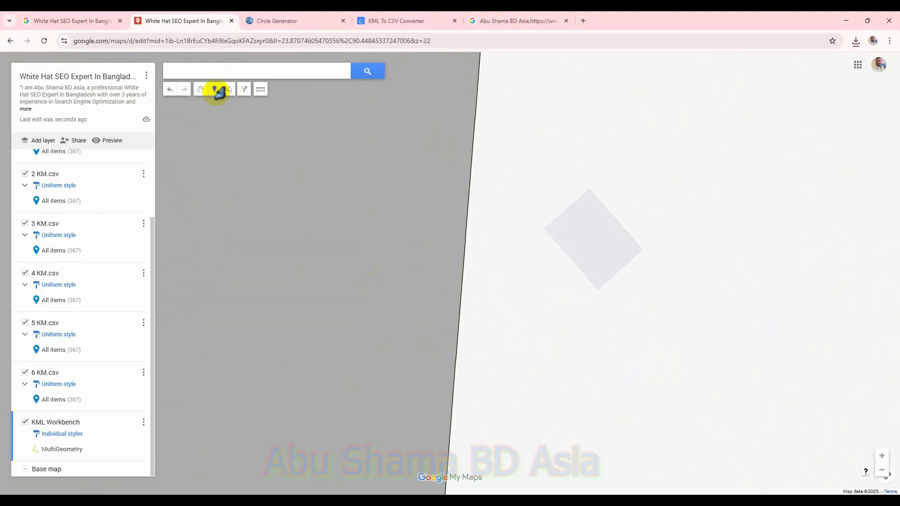
left_click(457, 341)
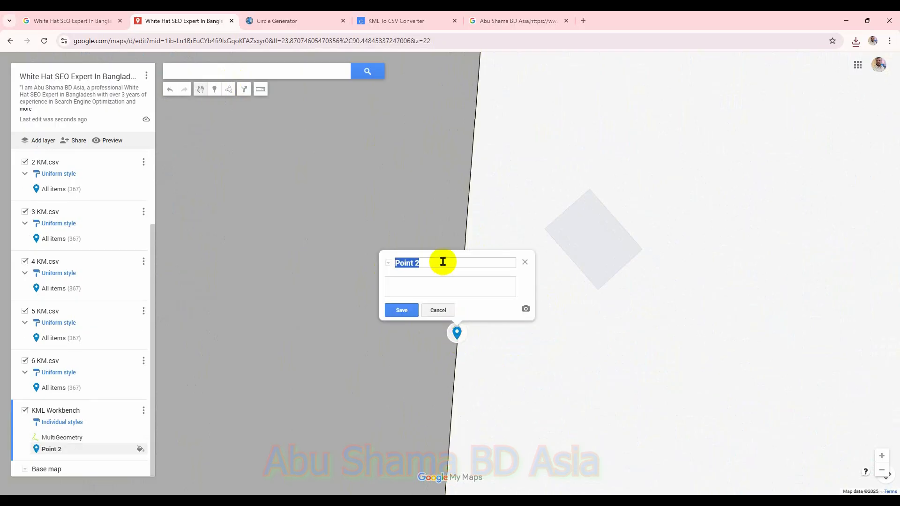
Step: Title the marker "Top 10 SEO expert in Bangladesh", paste the business description, and save it
key("super+v")
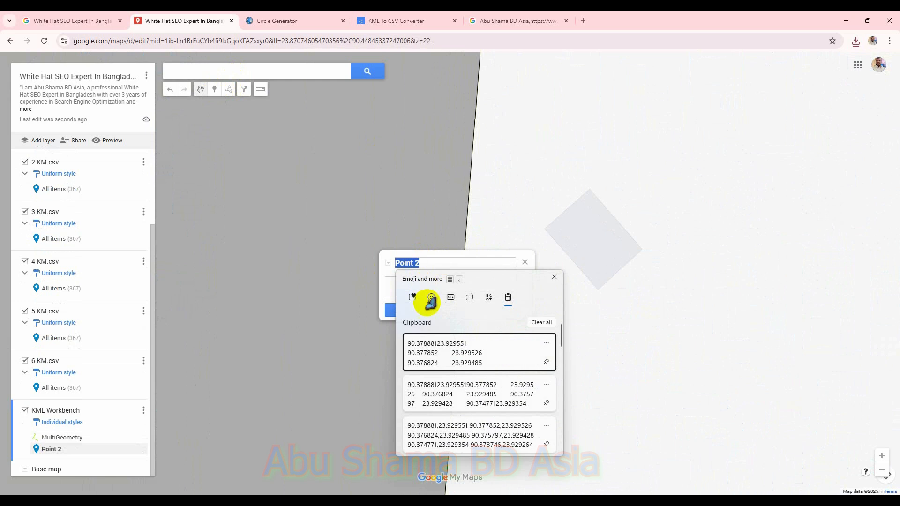
scroll(453, 339, "down", 10)
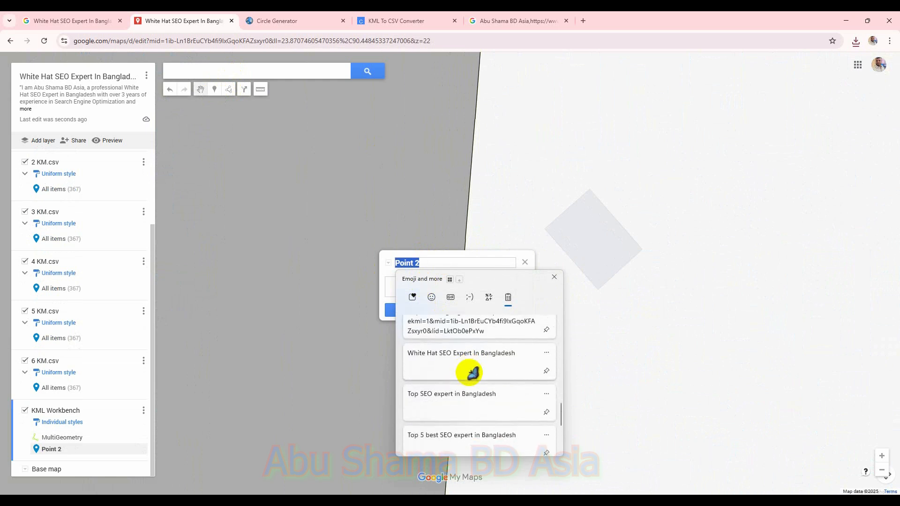
left_click(488, 424)
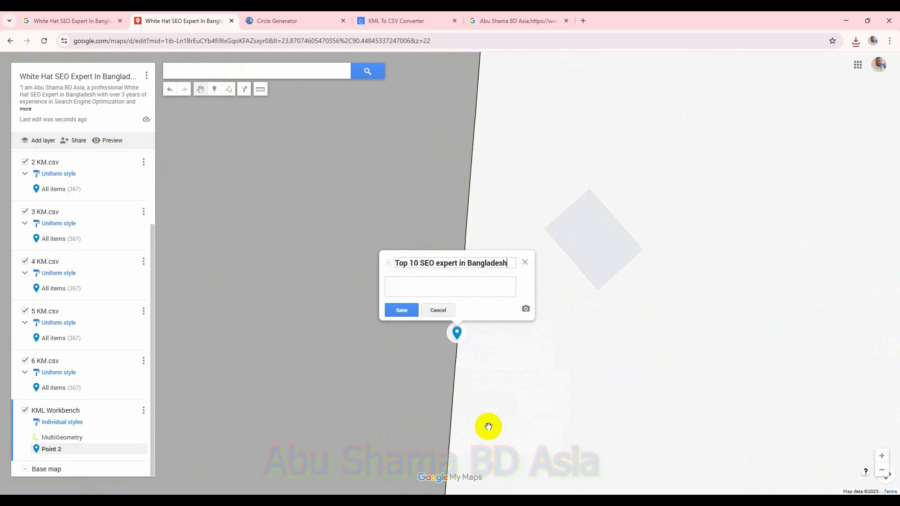
left_click(444, 285)
key("super+v")
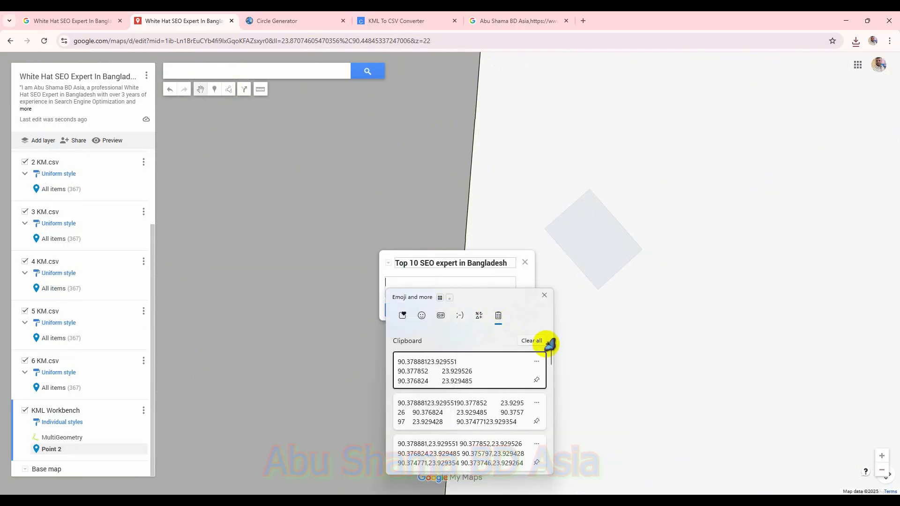
left_click_drag(551, 349, 544, 458)
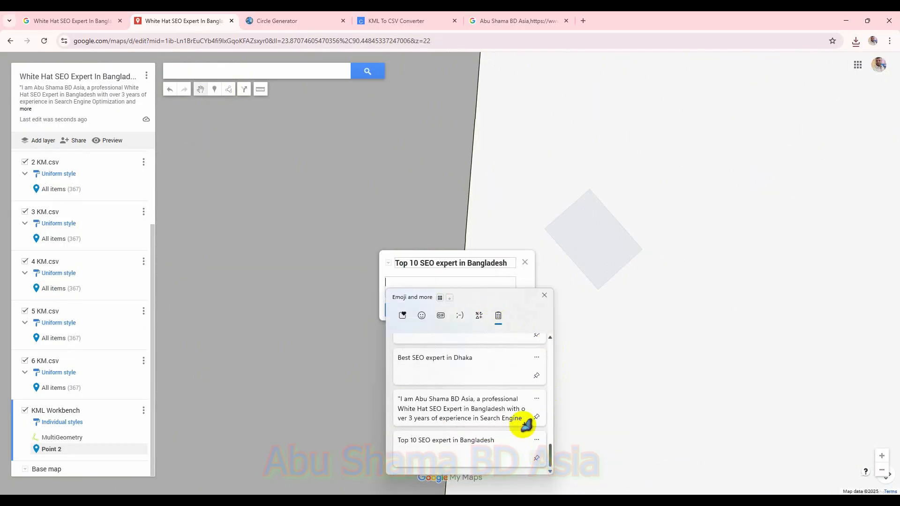
left_click(516, 408)
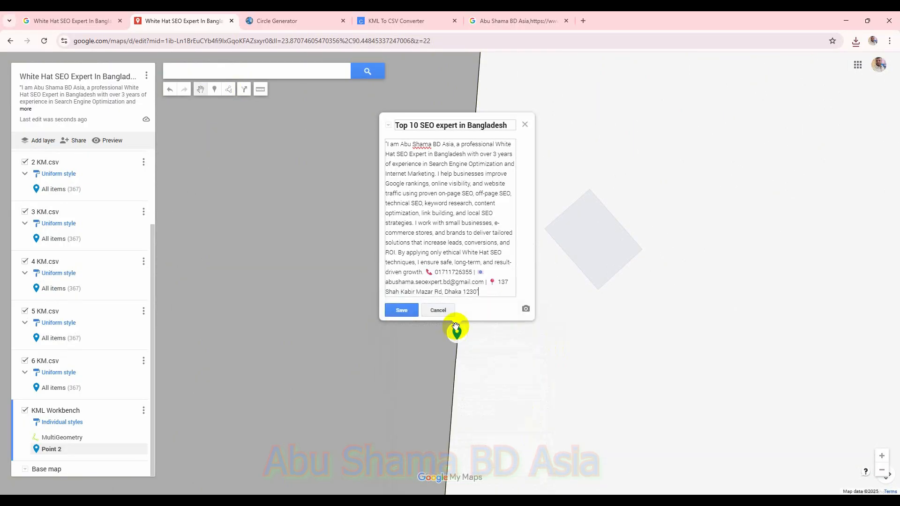
left_click(413, 311)
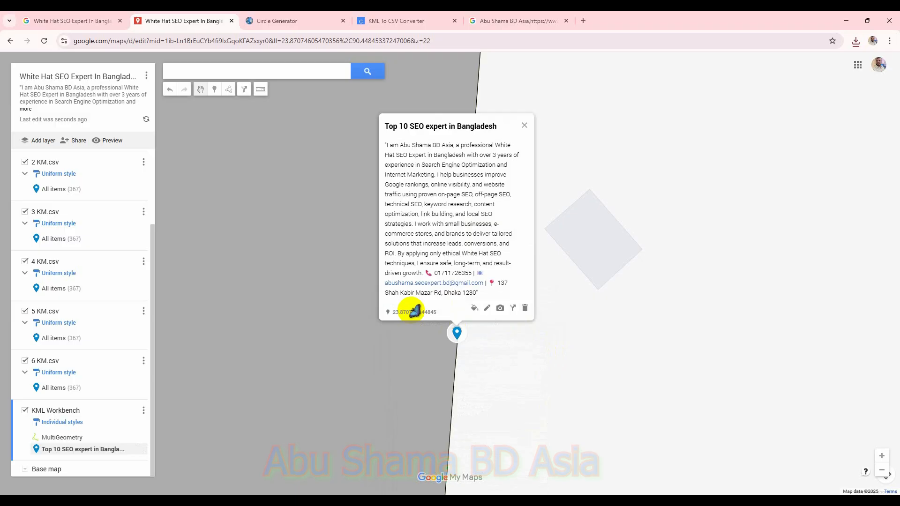
Step: Add another marker on the circle outline titled "Best SEO expert in Dhaka" with the business description
left_click(216, 89)
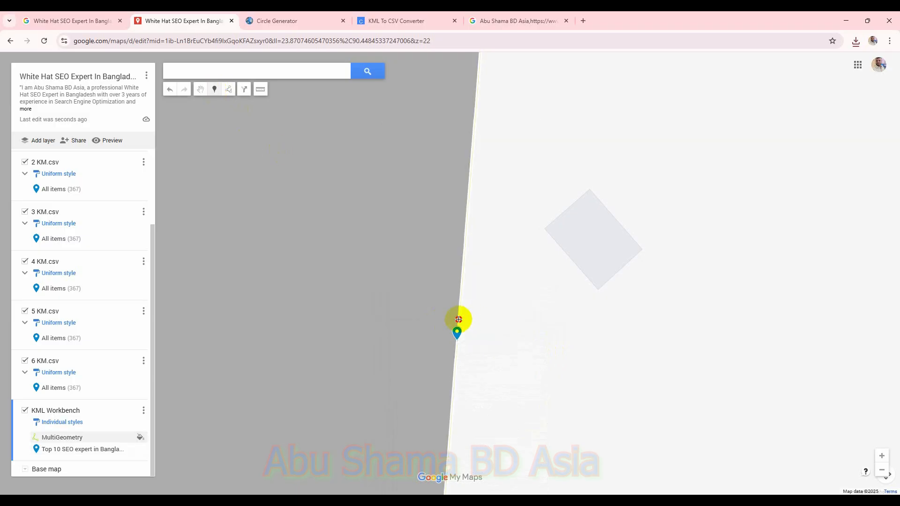
left_click(459, 319)
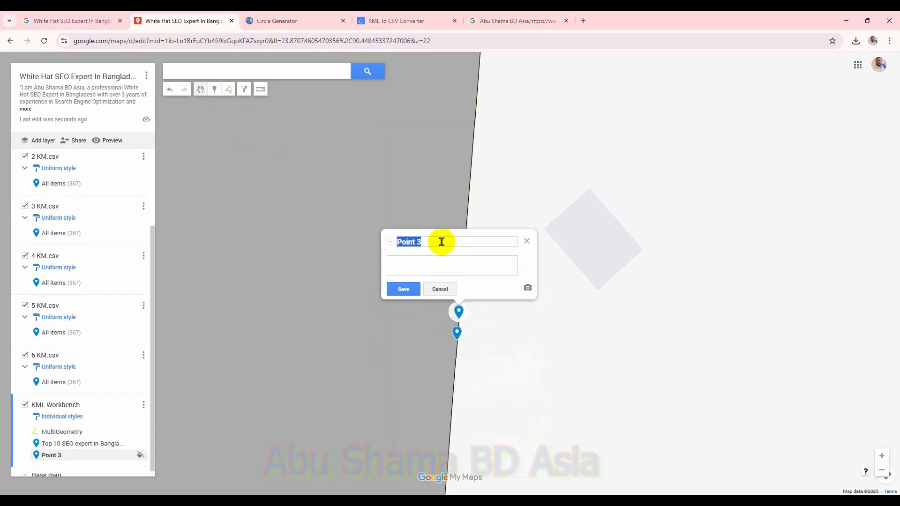
key("super+v")
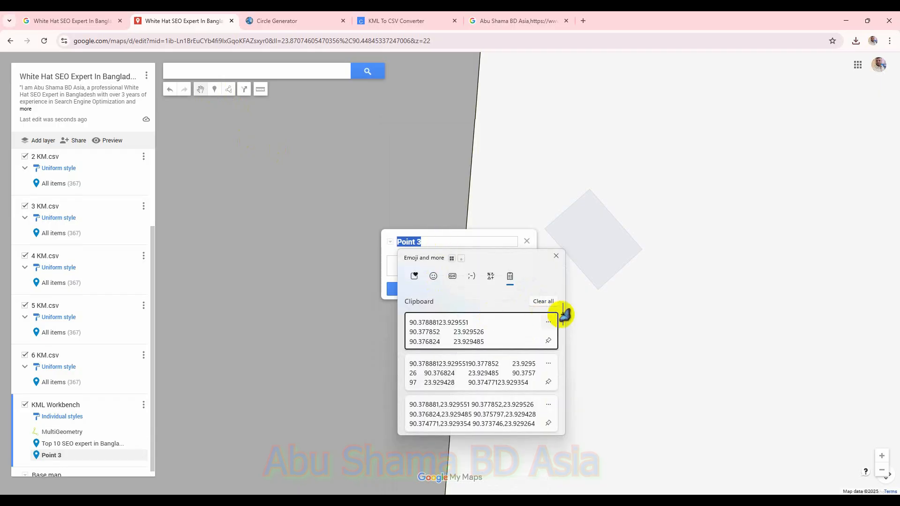
left_click_drag(562, 329, 572, 434)
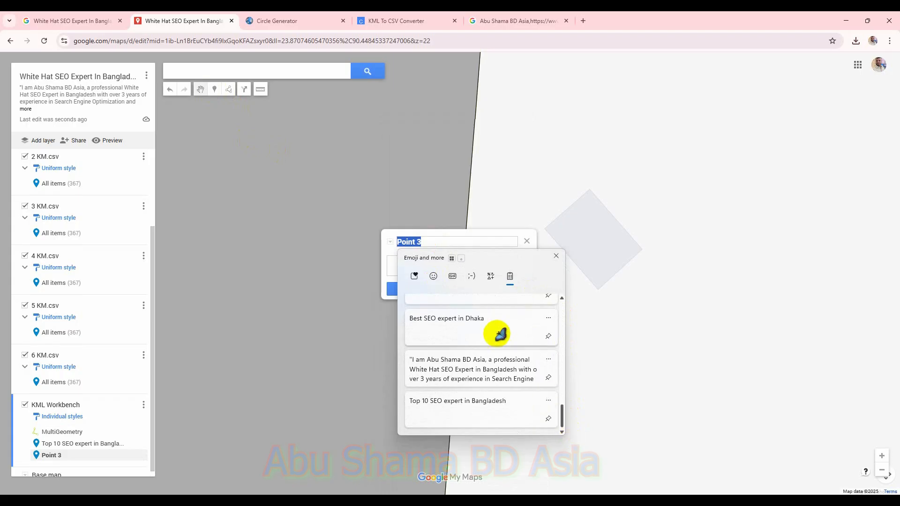
left_click(491, 327)
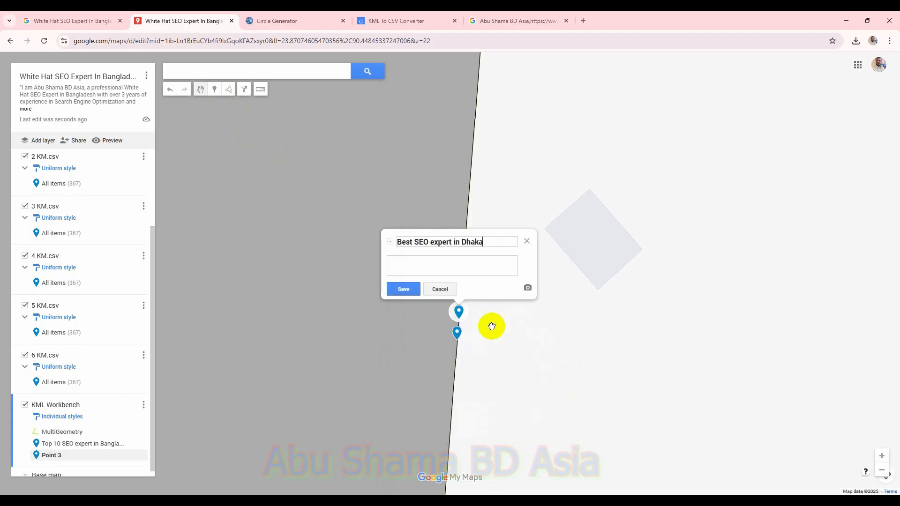
left_click(464, 266)
key("super+v")
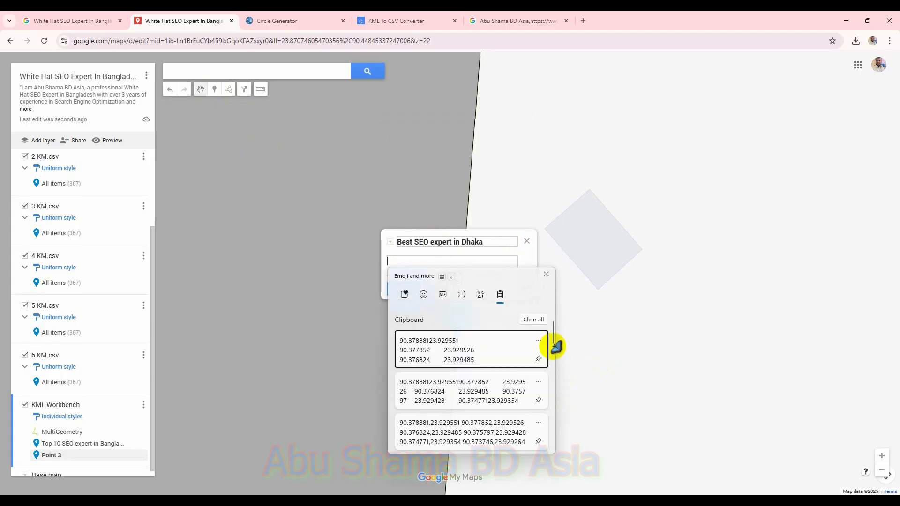
left_click_drag(555, 339, 547, 486)
left_click(516, 385)
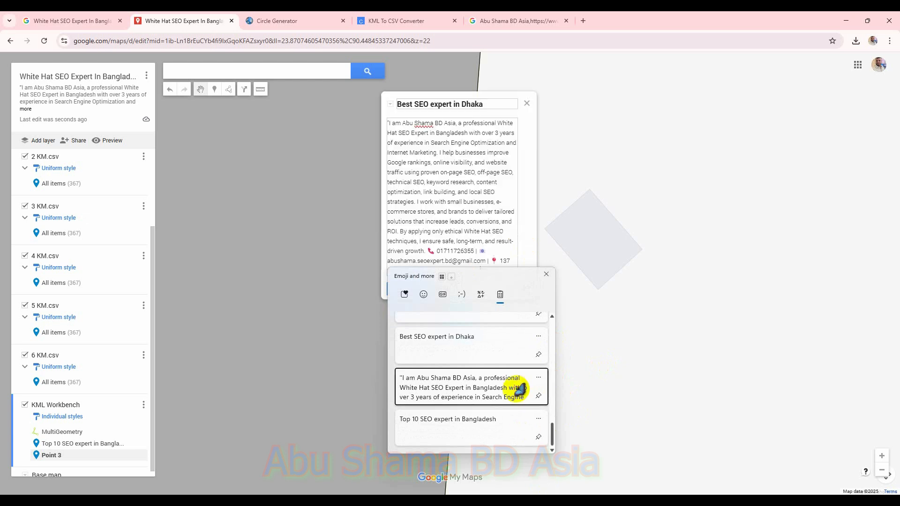
left_click(412, 288)
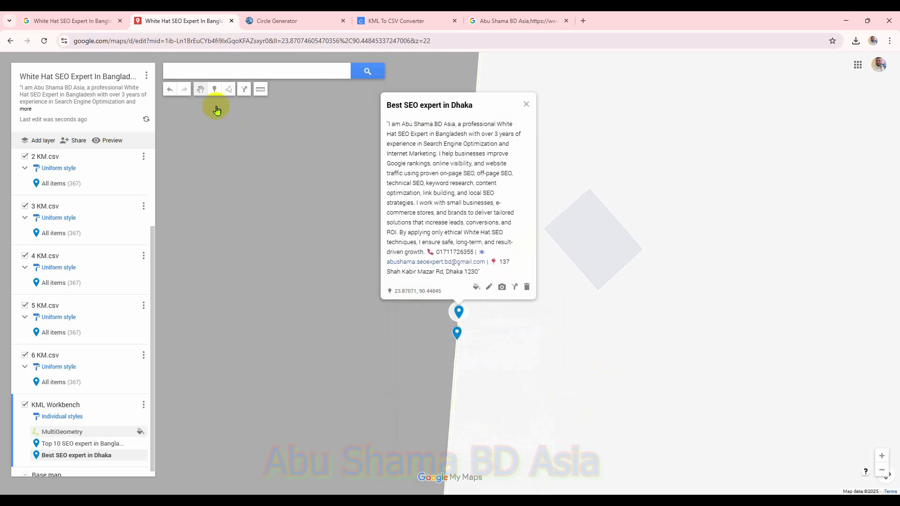
Step: Add a marker on the circle outline titled "Top 5 best SEO expert in Bangladesh" with the pasted business description, and save it
left_click(216, 91)
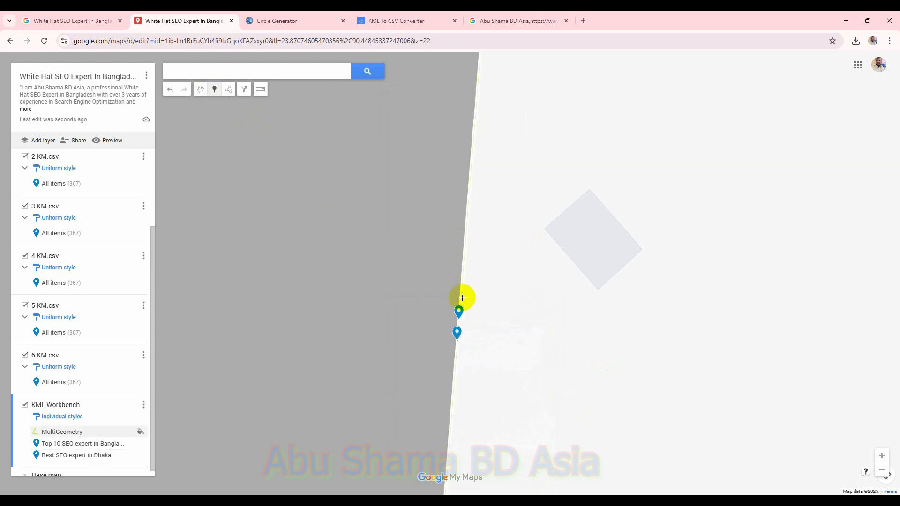
left_click(462, 298)
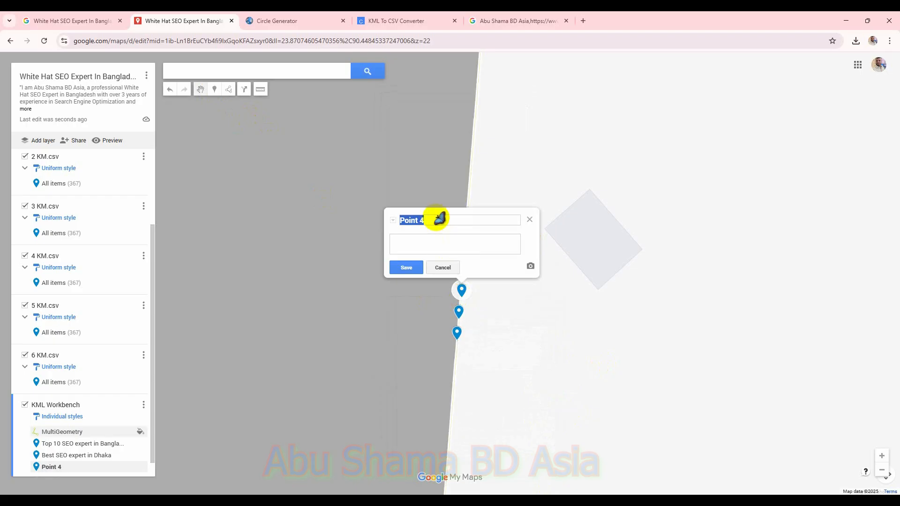
key("super+v")
left_click_drag(566, 287, 569, 382)
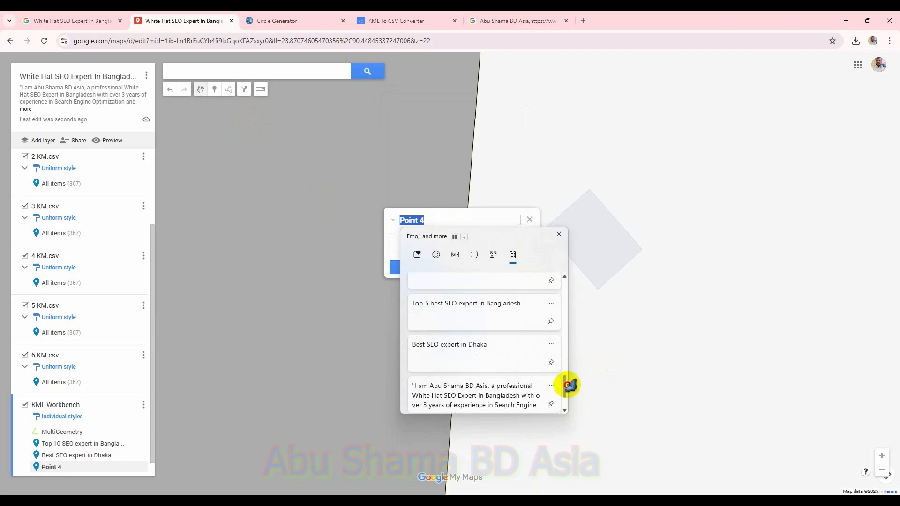
left_click(527, 311)
left_click(468, 248)
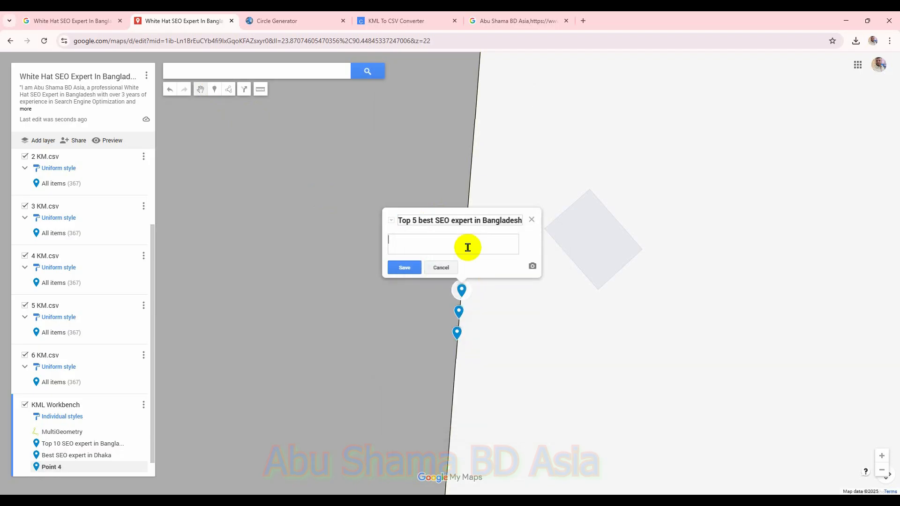
key("super+v")
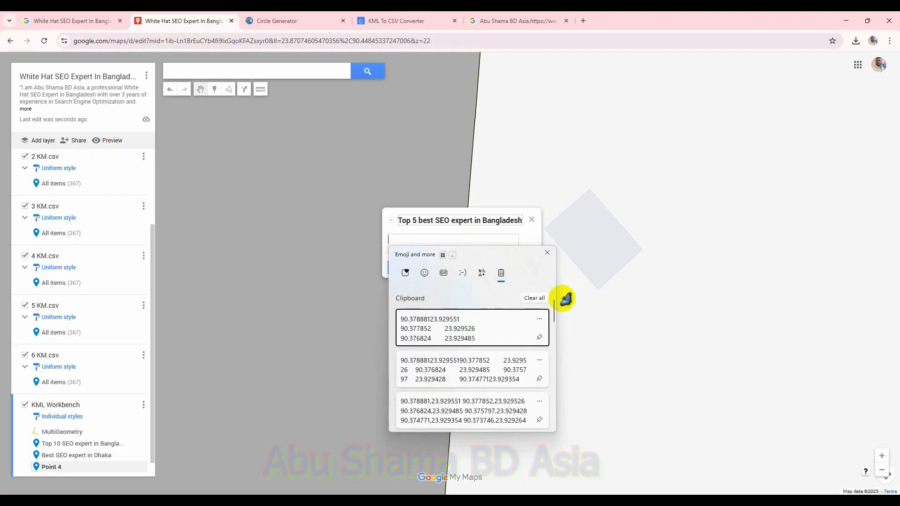
left_click_drag(554, 322, 553, 412)
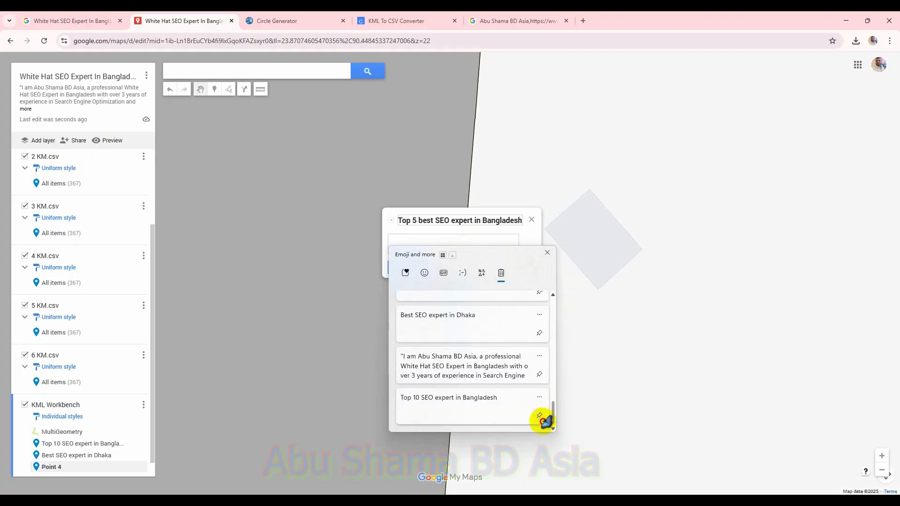
left_click(518, 363)
left_click(406, 265)
Step: Add another marker on the circle outline titled "Top SEO expert in Bangladesh" with the business description, and save it
left_click(214, 90)
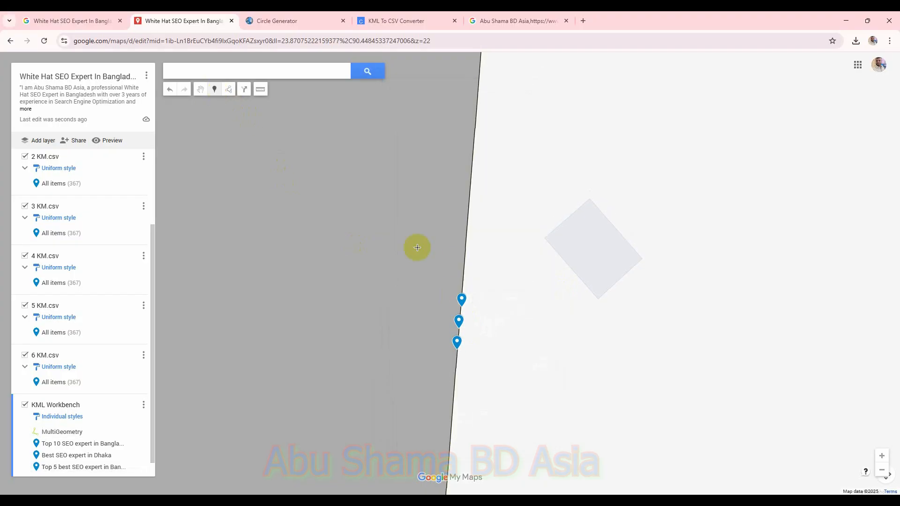
left_click(462, 282)
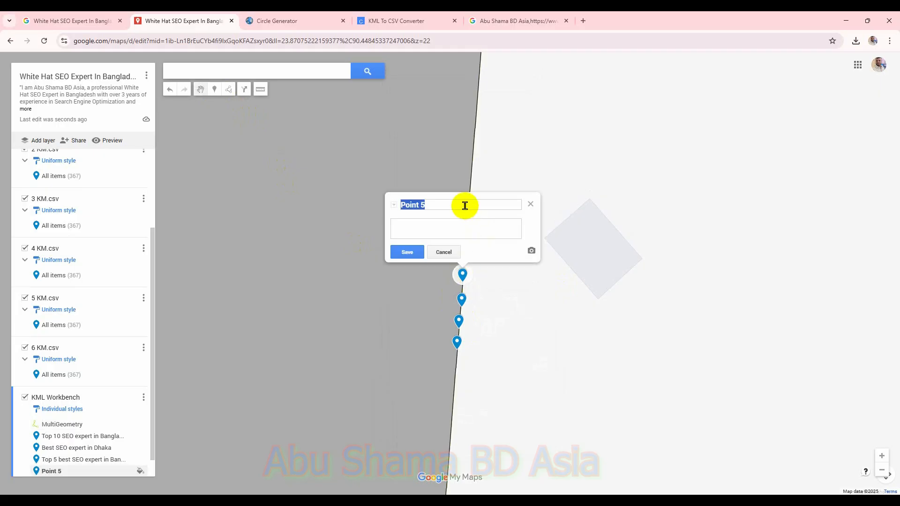
key("super+v")
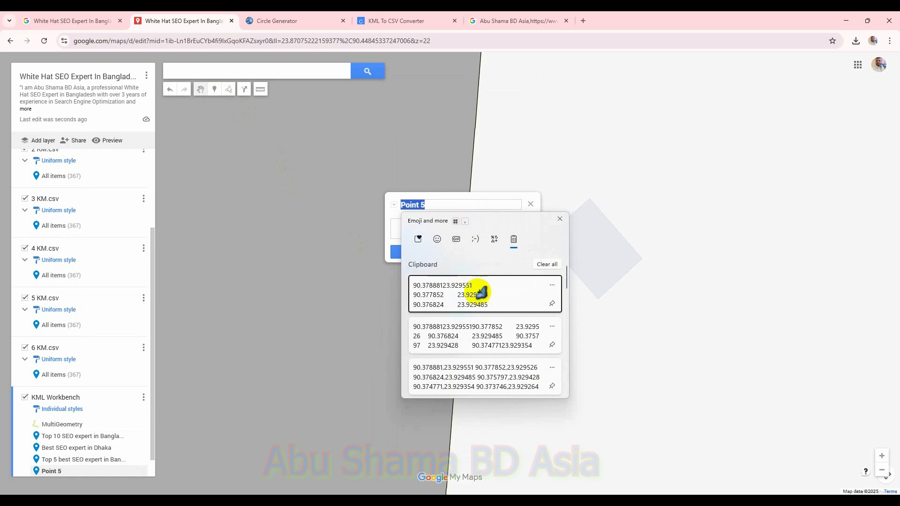
left_click_drag(571, 283, 563, 350)
scroll(563, 356, "down", 3)
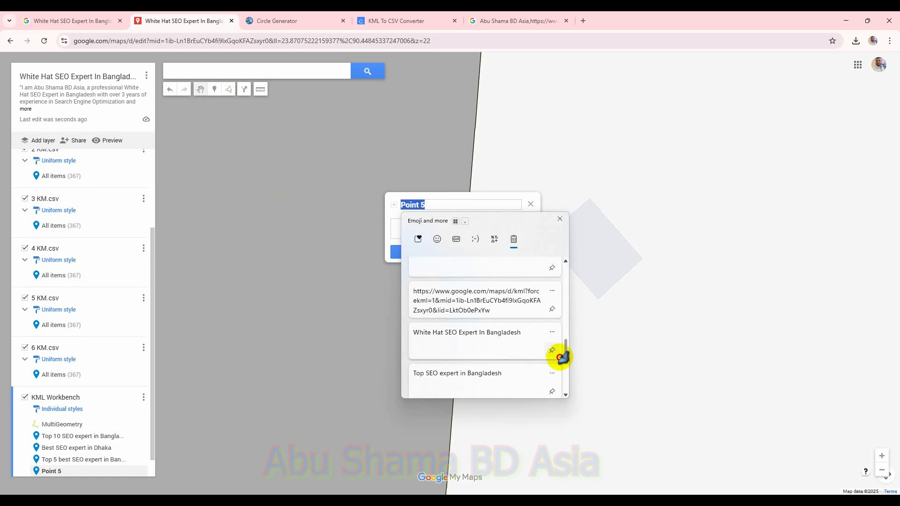
left_click(524, 348)
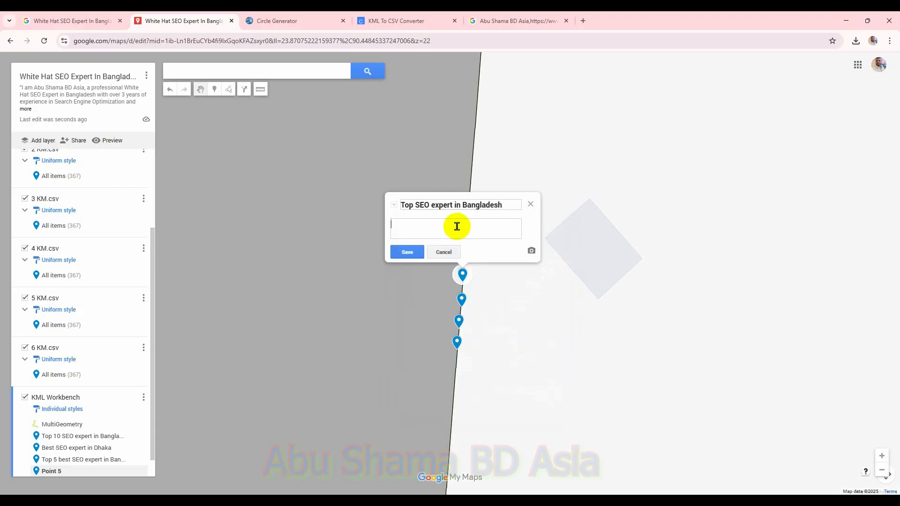
key("super+v")
left_click_drag(561, 302, 557, 417)
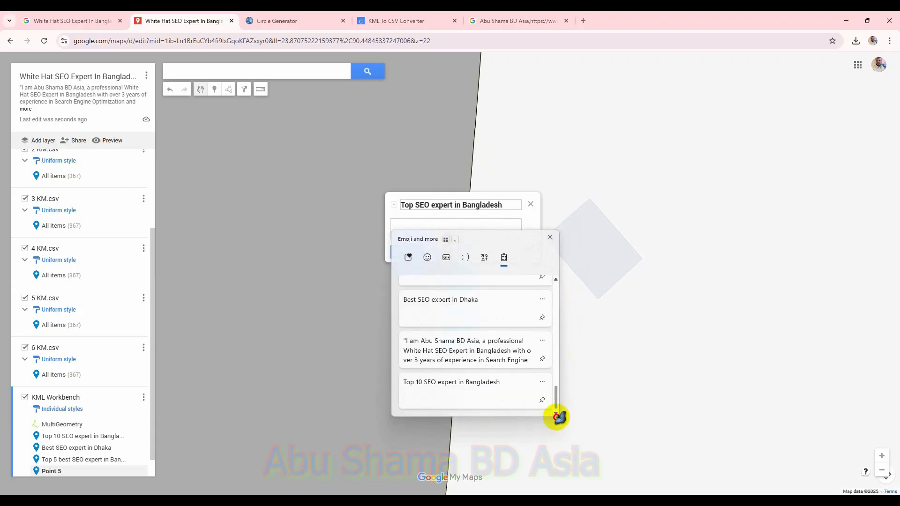
left_click(519, 351)
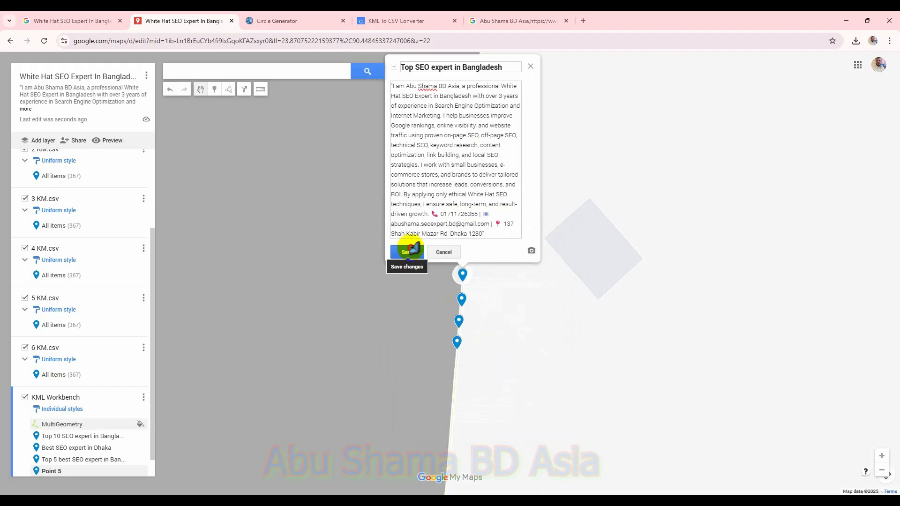
left_click(407, 251)
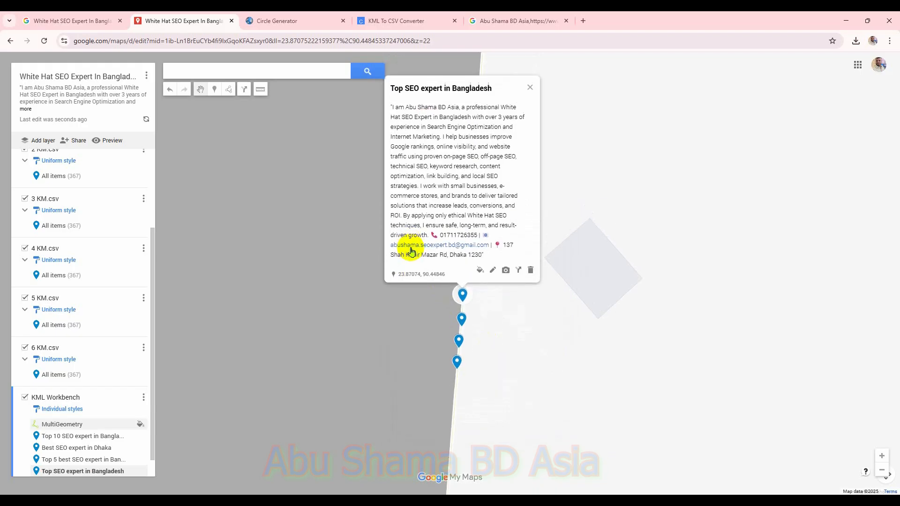
Step: Add a marker on the circle outline titled "White Hat SEO Expert In Bangladesh" with the business description, and save it
left_click(218, 90)
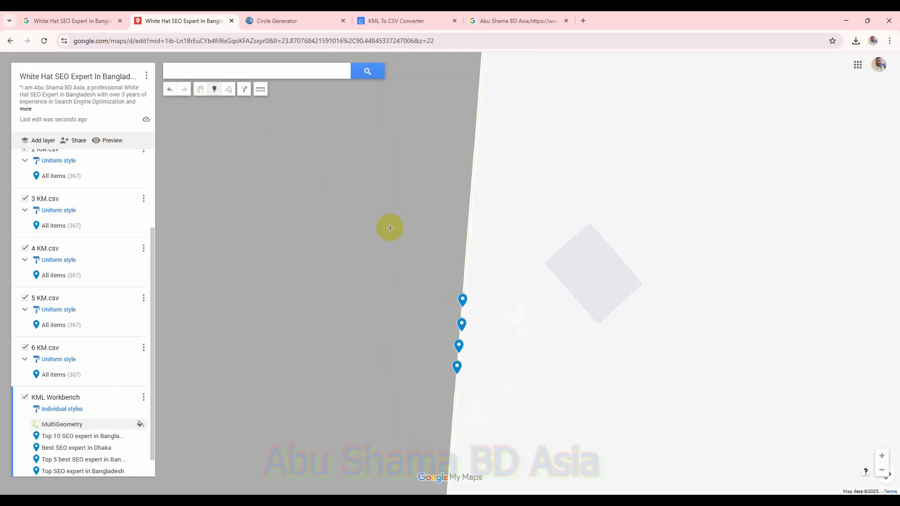
left_click(465, 286)
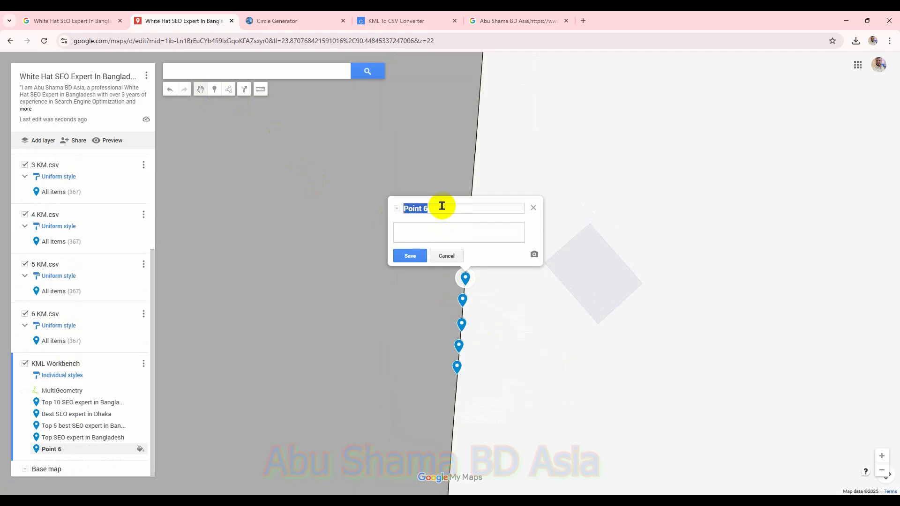
key("super+v")
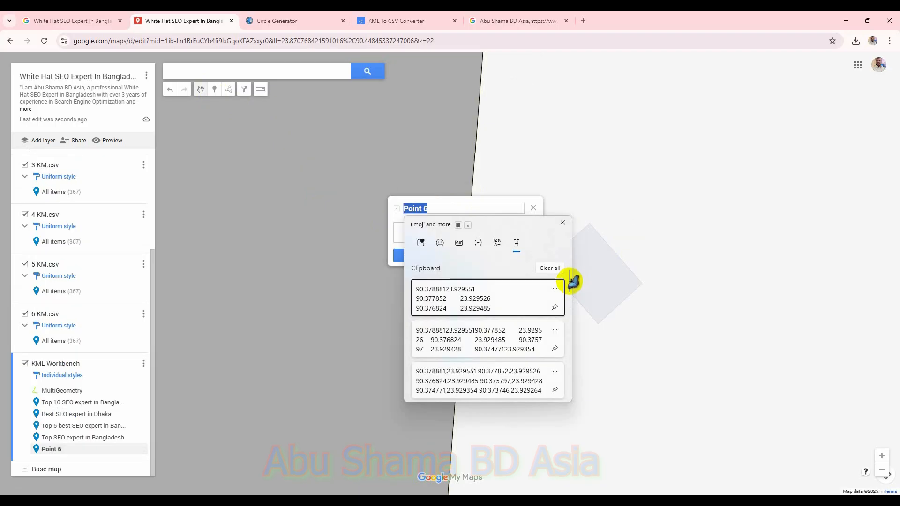
left_click_drag(570, 282, 542, 352)
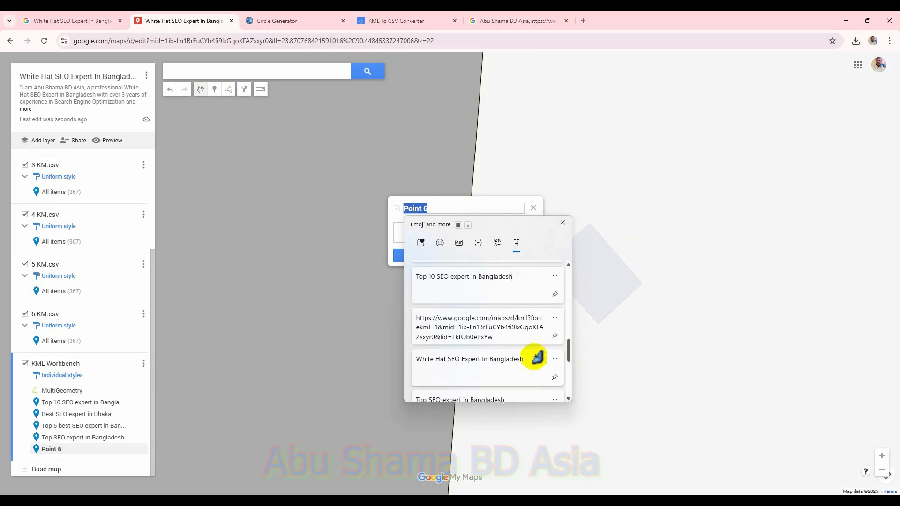
left_click(525, 360)
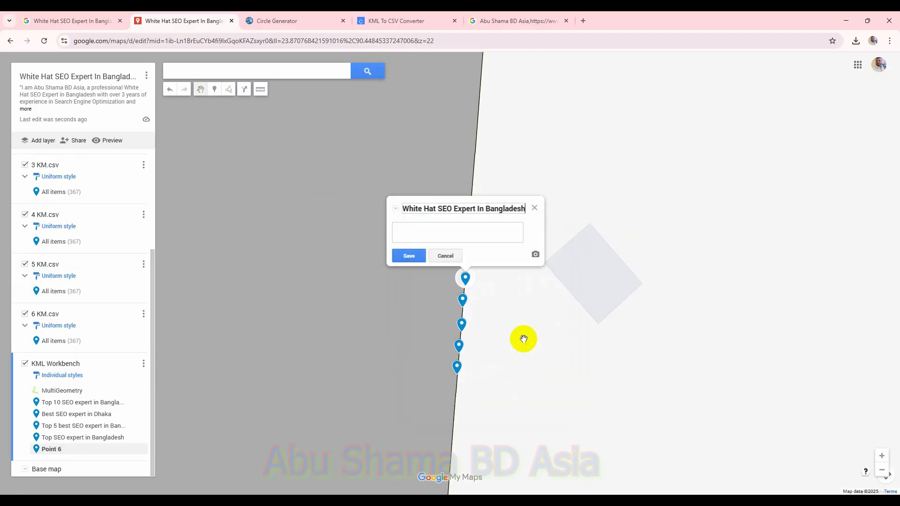
left_click(467, 227)
key("super+v")
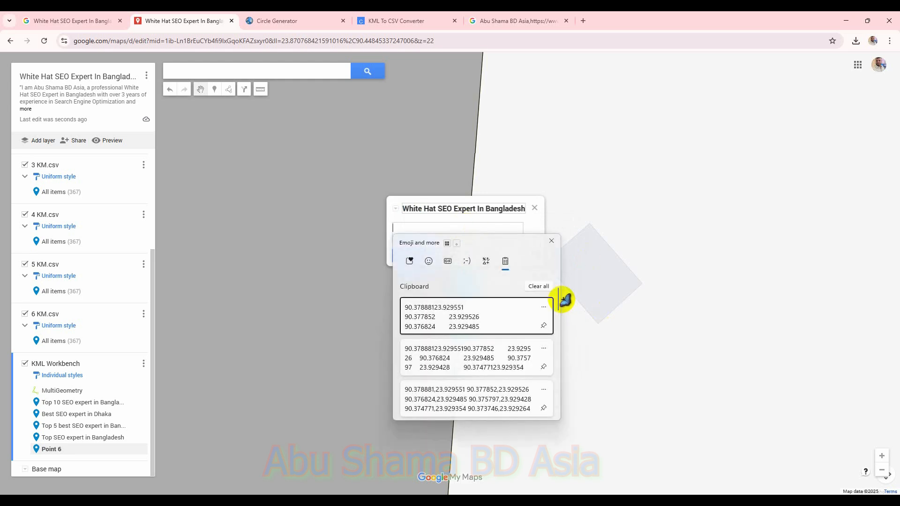
left_click_drag(561, 297, 549, 416)
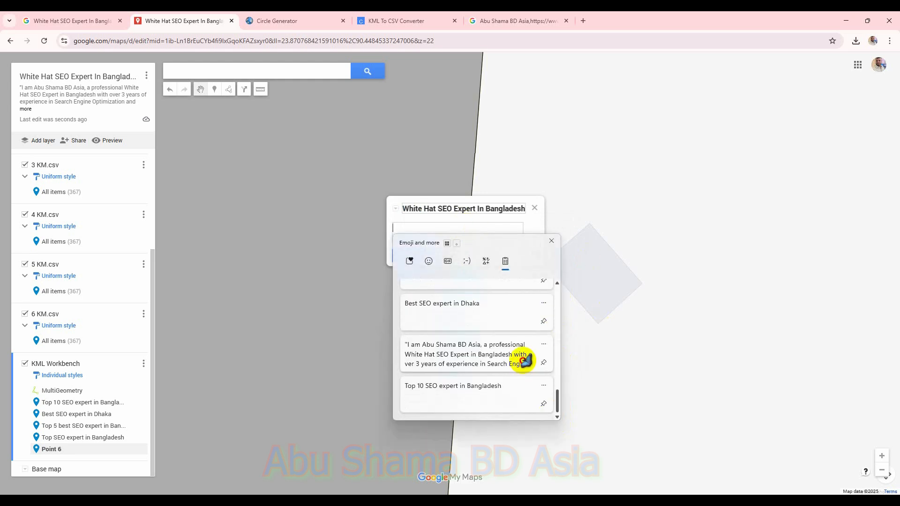
left_click(520, 358)
left_click(411, 256)
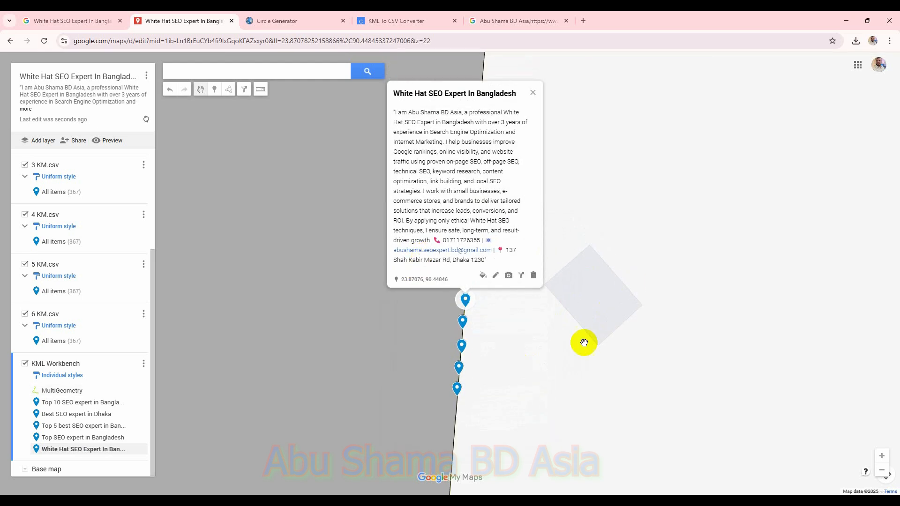
Step: Export the KML Workbench layer as a KML file kept up to date with a network link
left_click(536, 93)
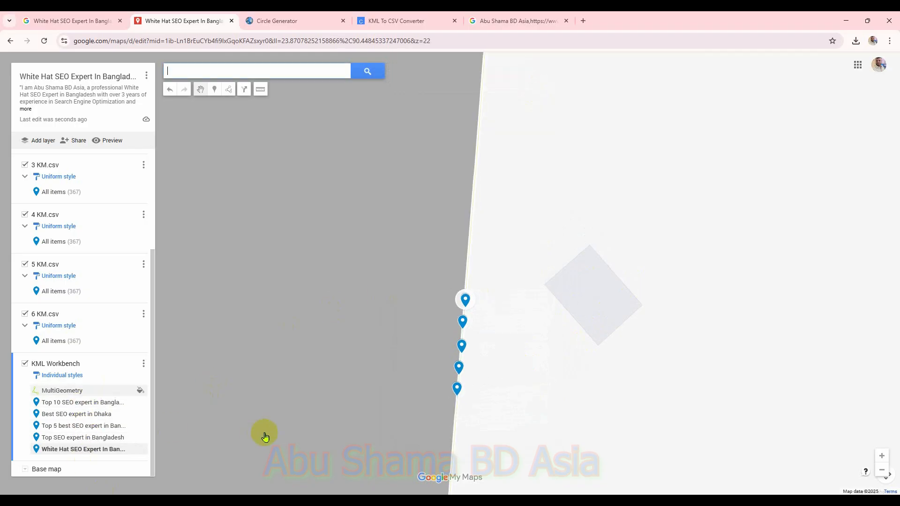
left_click(141, 370)
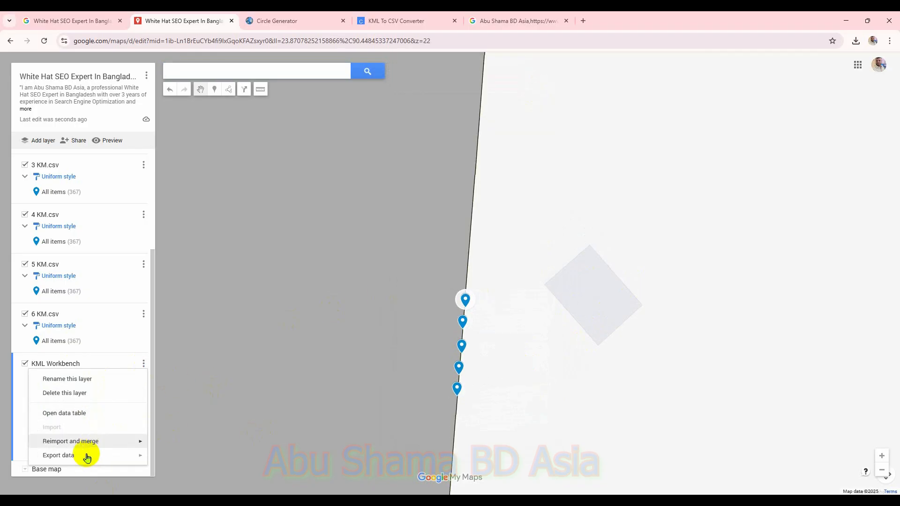
mouse_move(106, 455)
left_click(174, 460)
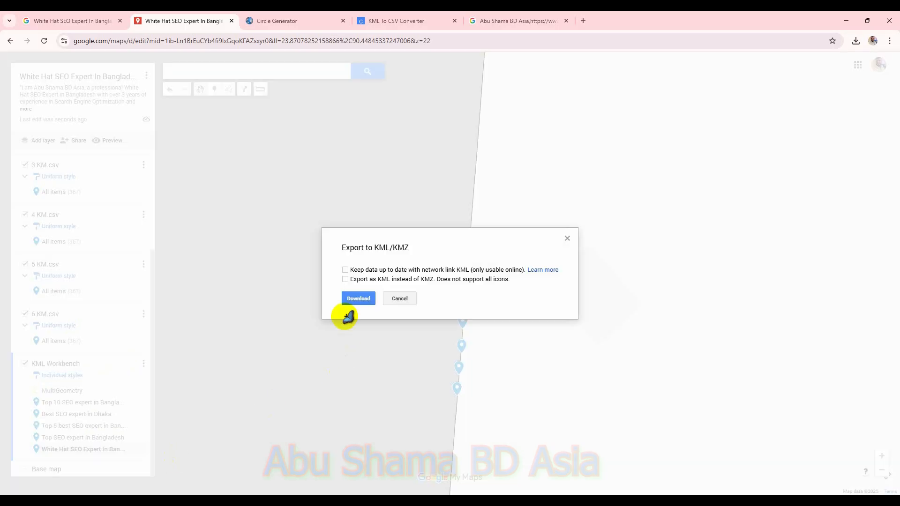
left_click(345, 270)
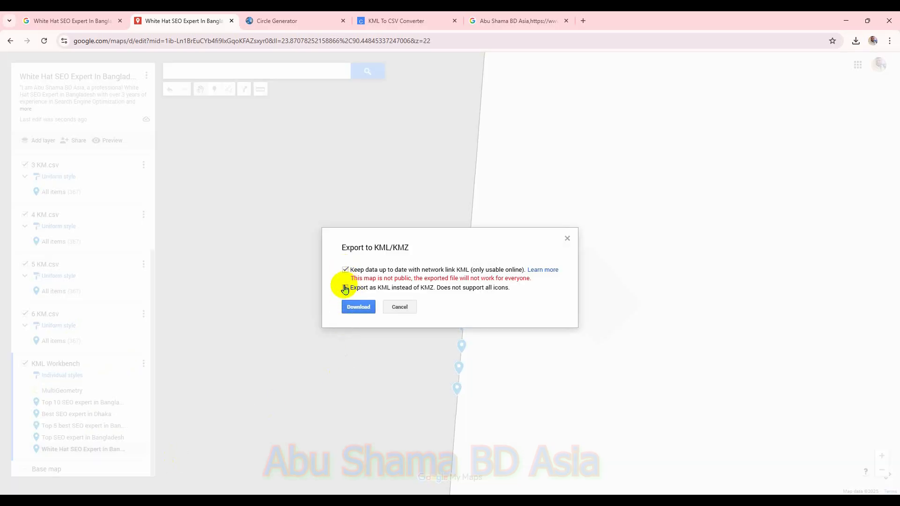
left_click(345, 288)
left_click(369, 307)
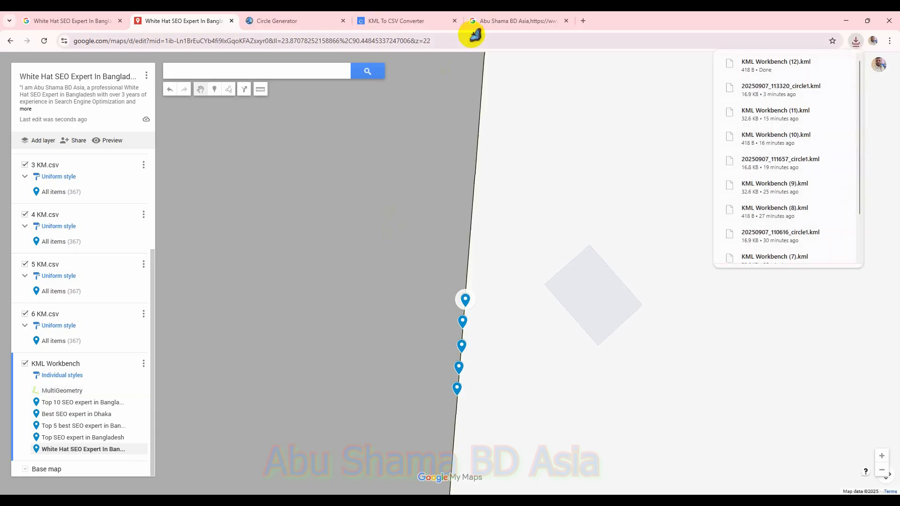
Step: Load KML Workbench (12).kml from Downloads into the KML to CSV converter and convert it to CSV
left_click(408, 21)
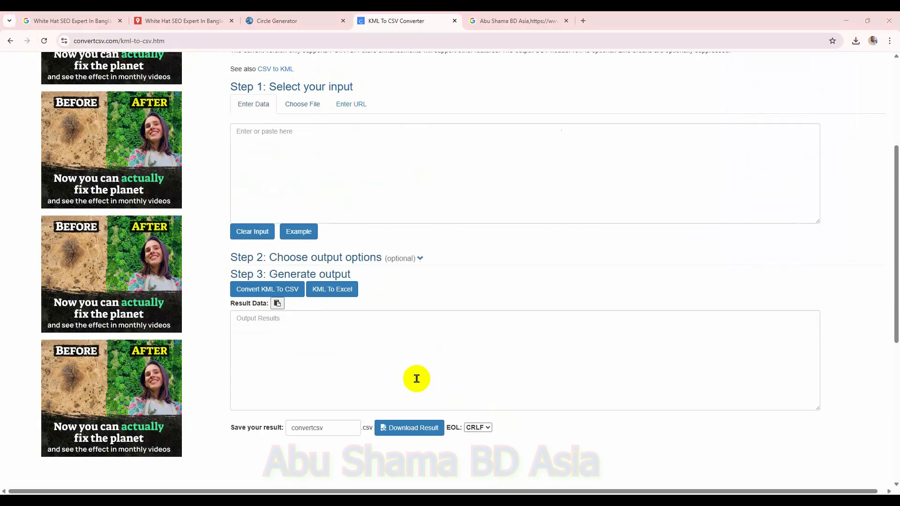
left_click(307, 104)
left_click(300, 131)
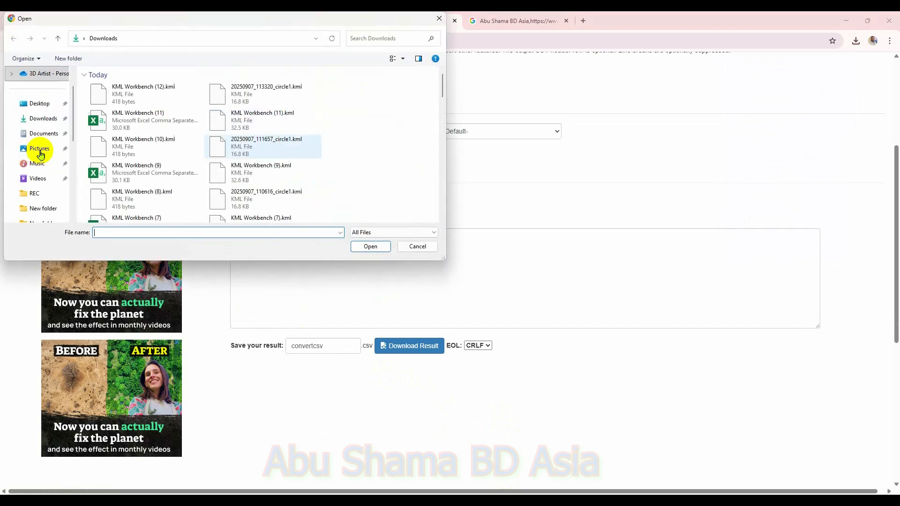
left_click(28, 119)
double_click(111, 91)
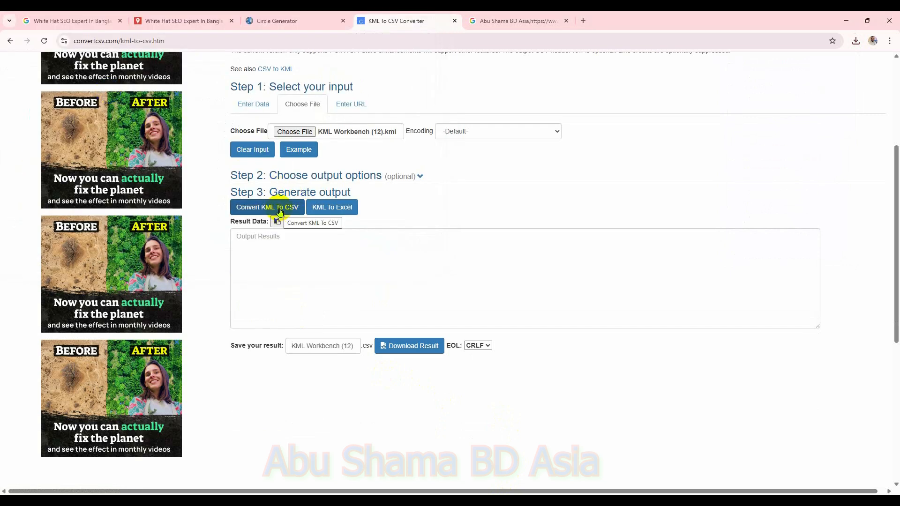
left_click(280, 211)
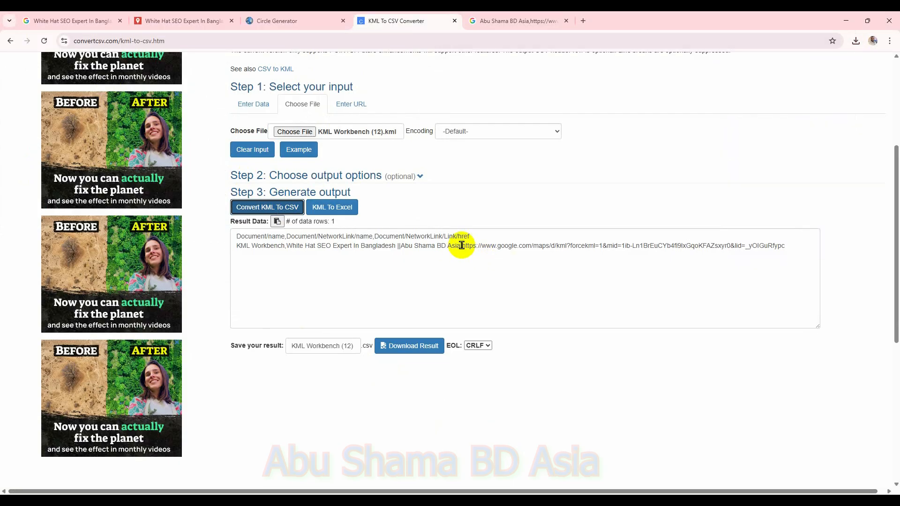
Step: Open the network link URL from the conversion result in another tab, and reload the KML to CSV converter page
left_click_drag(463, 246, 755, 255)
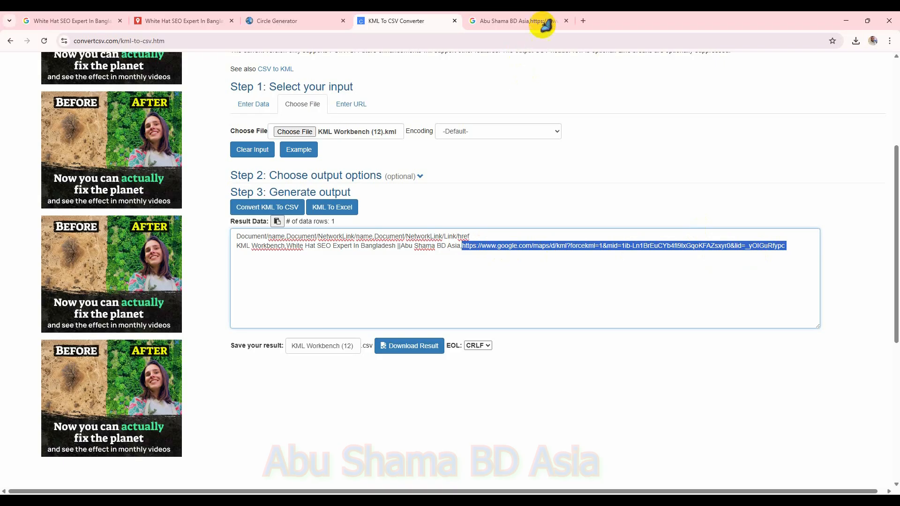
left_click(519, 22)
left_click(534, 40)
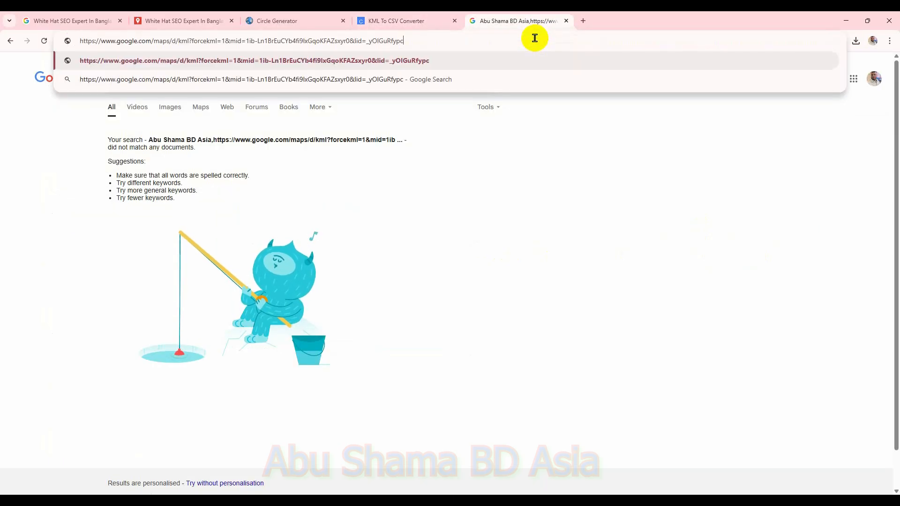
key("Return")
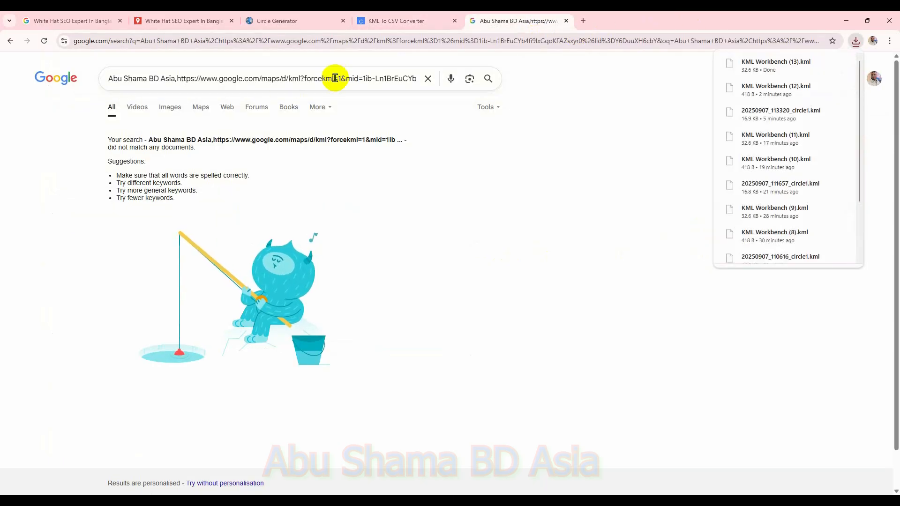
left_click(403, 21)
left_click(45, 41)
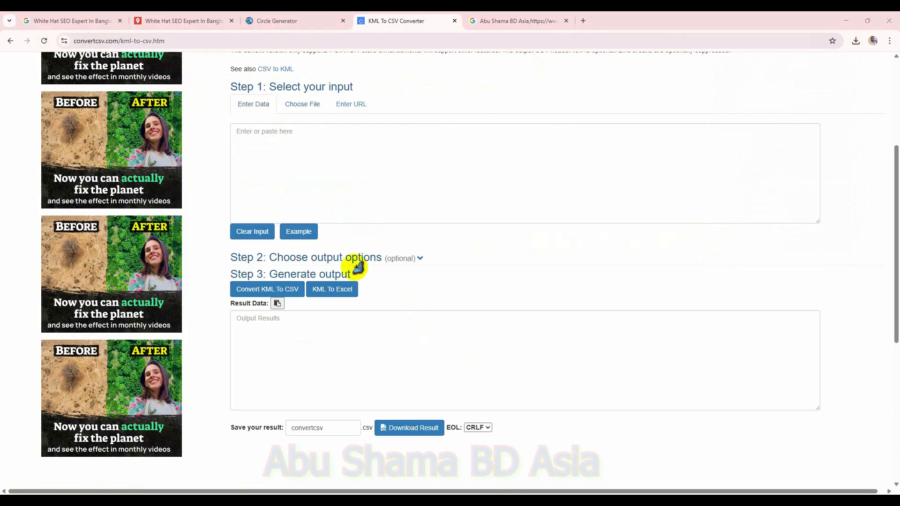
Step: Load KML Workbench (13).kml into the KML to CSV converter as a file and convert it to CSV
left_click(303, 104)
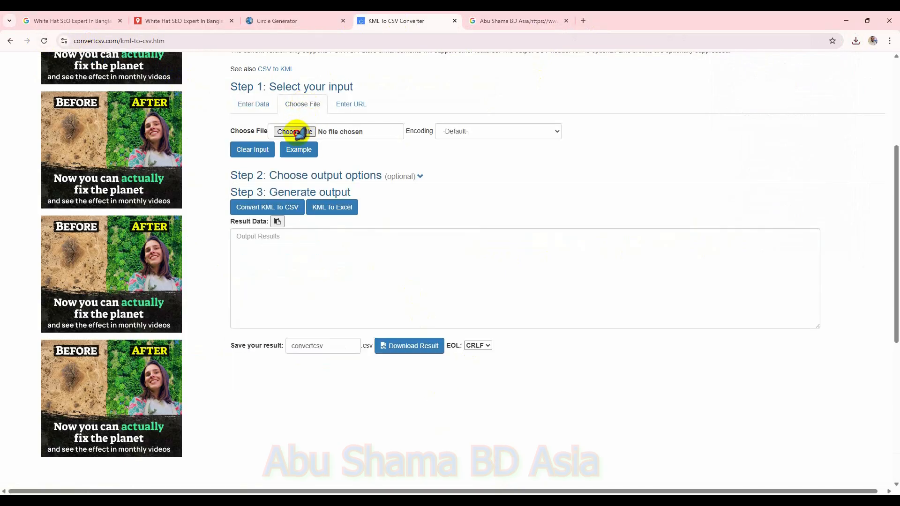
left_click(294, 132)
double_click(114, 94)
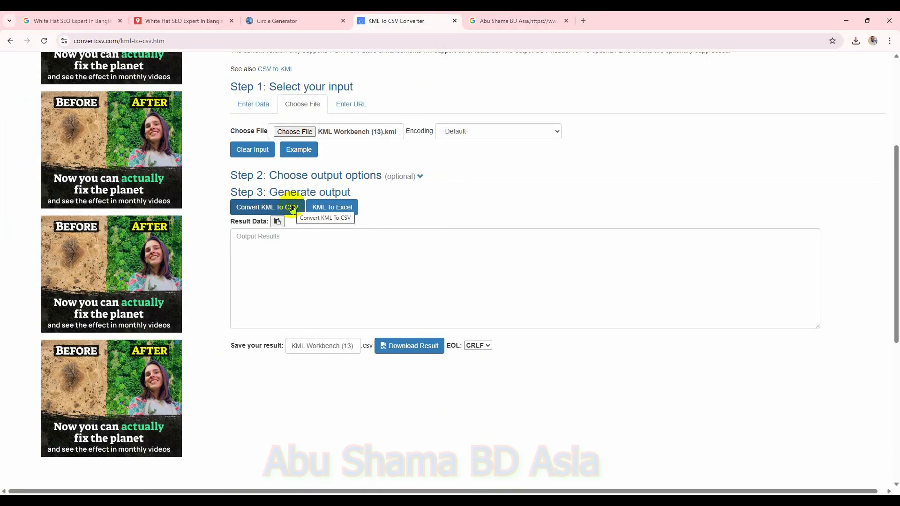
left_click(292, 208)
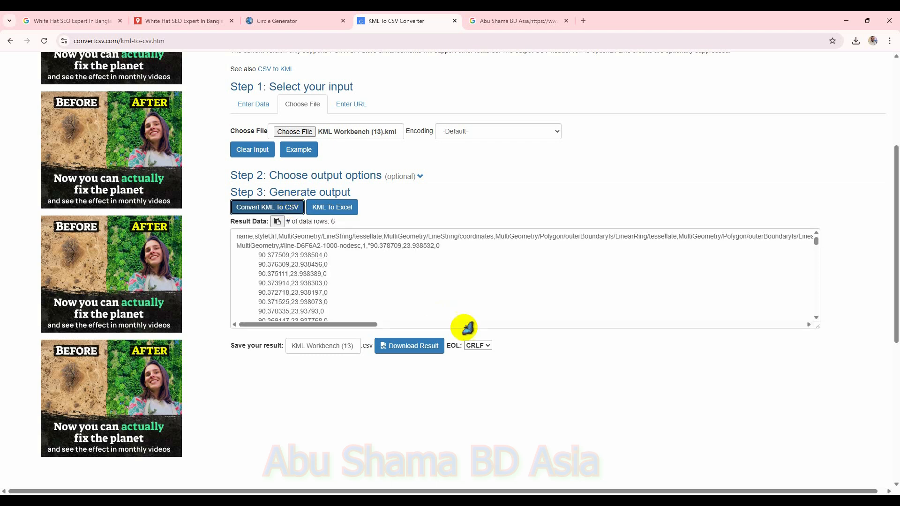
Step: Download the CSV result and open it in Excel, clearing cell A2
left_click(426, 348)
left_click(793, 68)
left_click(35, 131)
key("BackSpace")
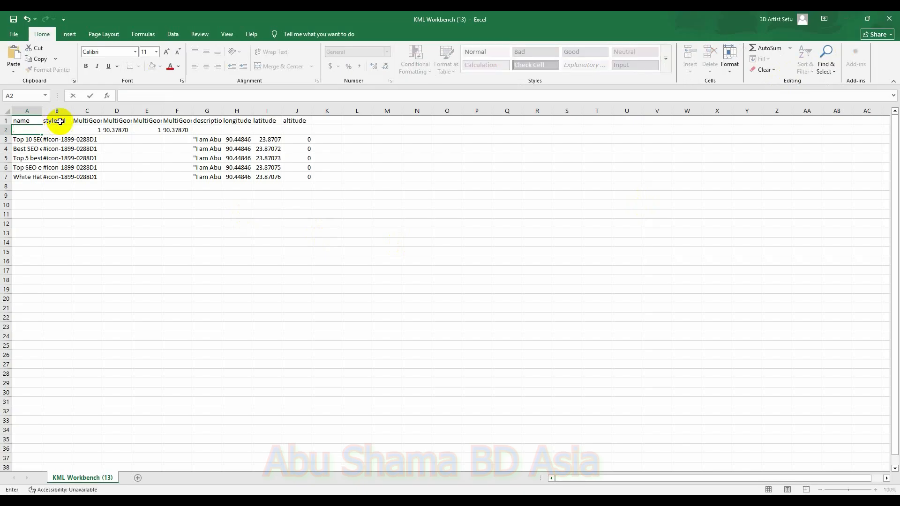
Step: Copy the first marker's name into A2 and its description, longitude, latitude and altitude into G2:J2
left_click(29, 138)
key("ctrl+c")
left_click(29, 132)
key("ctrl+v")
left_click_drag(194, 140, 290, 139)
key("ctrl+c")
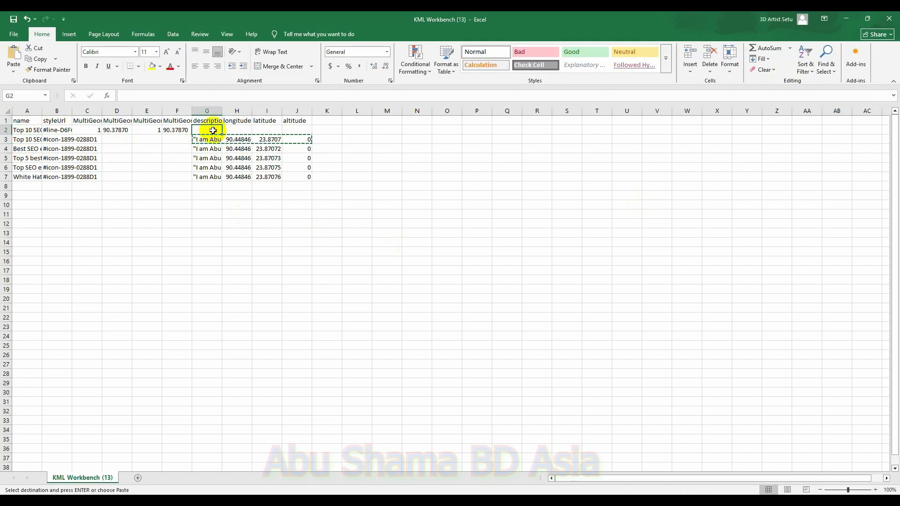
key("ctrl+v")
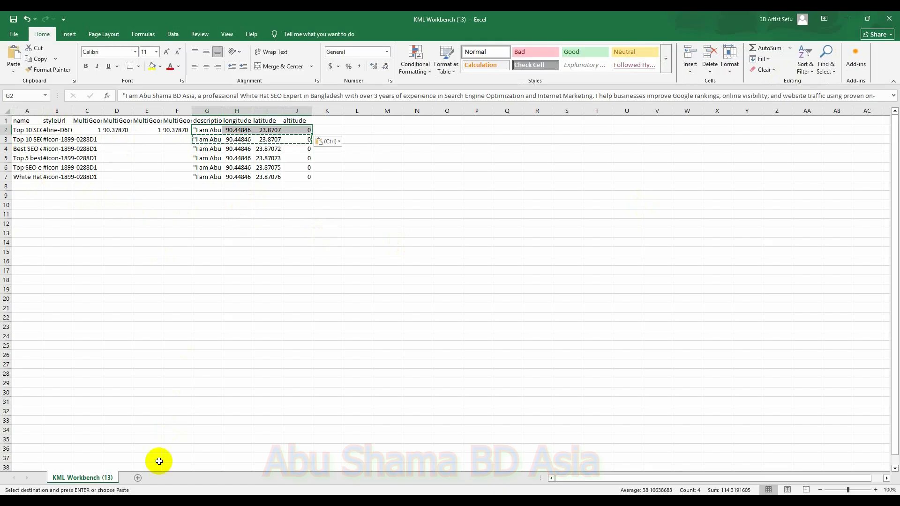
Step: Add a new sheet and paste the circle's coordinate list copied from the Circle Generator KML into cell A1
left_click(138, 477)
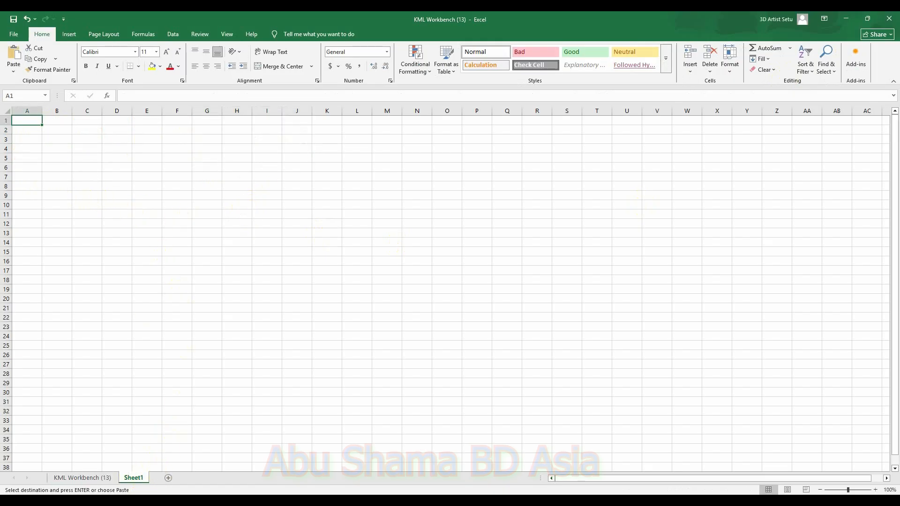
mouse_move(633, 501)
left_click(631, 458)
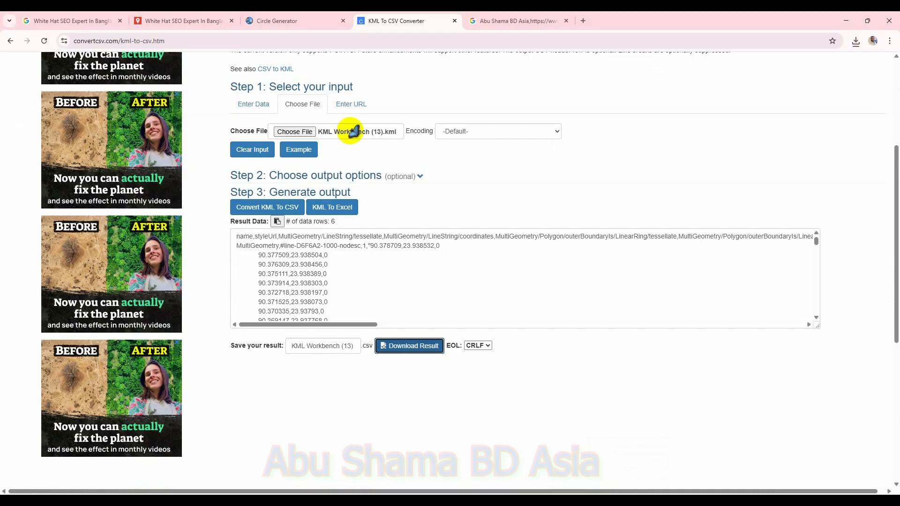
left_click(295, 21)
scroll(403, 319, "down", 10)
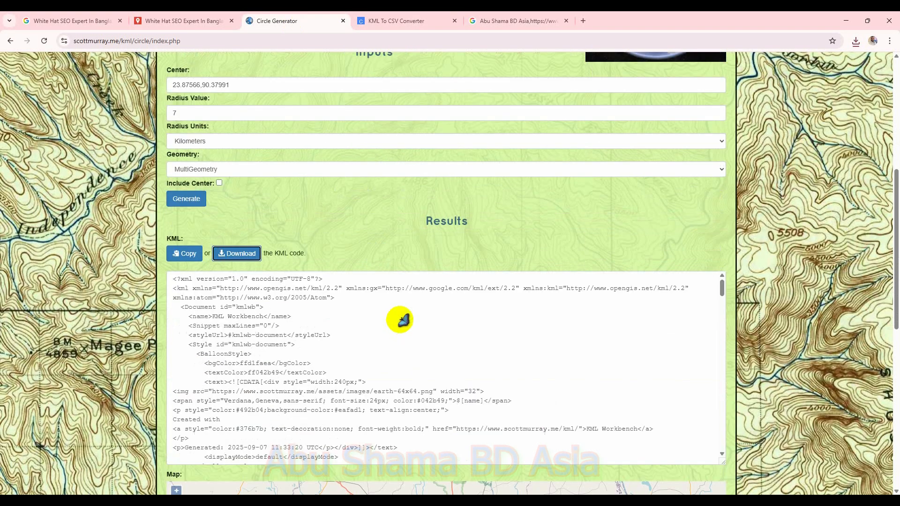
scroll(355, 332, "down", 8)
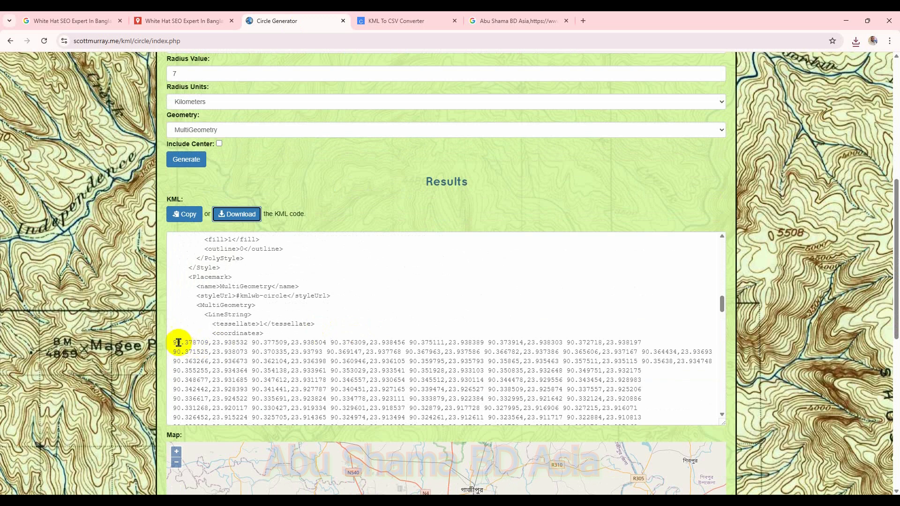
left_click_drag(173, 342, 352, 413)
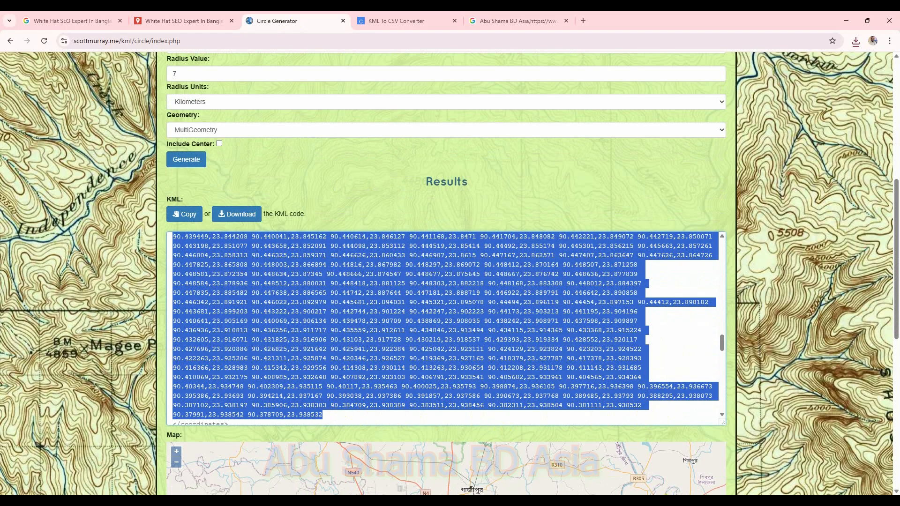
left_click(695, 460)
left_click(28, 120)
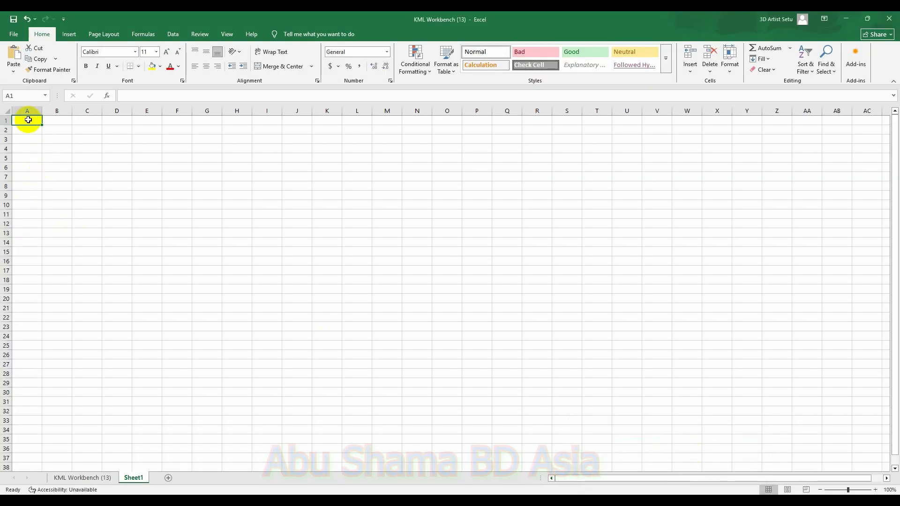
key("ctrl+v")
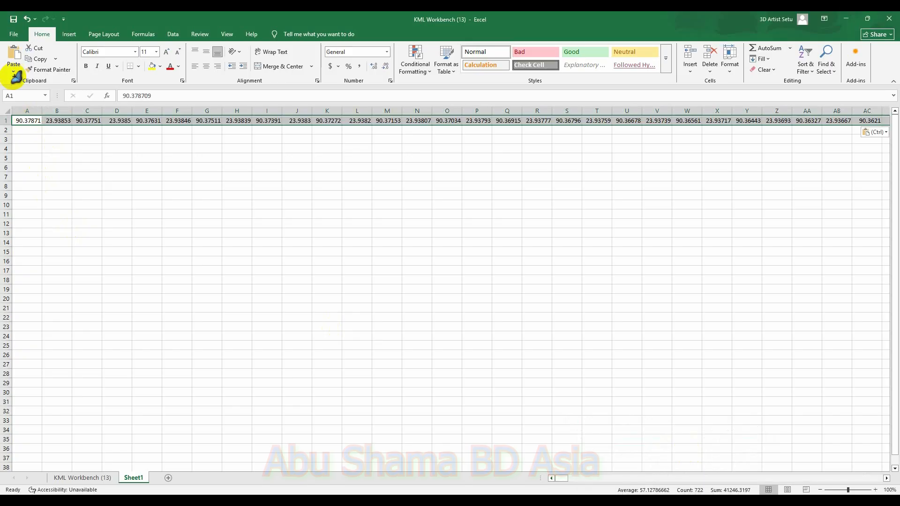
Step: Run Text to Columns on the pasted coordinates with the default delimited settings
left_click(34, 123)
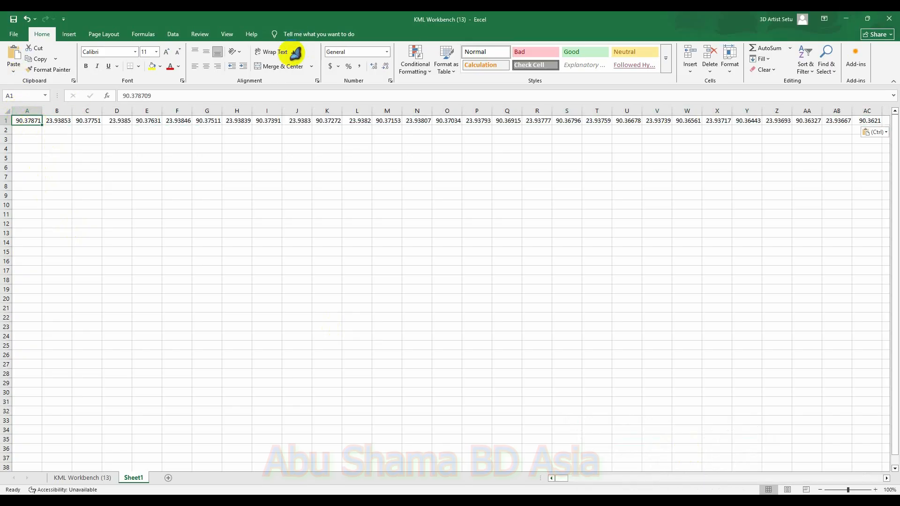
left_click(181, 34)
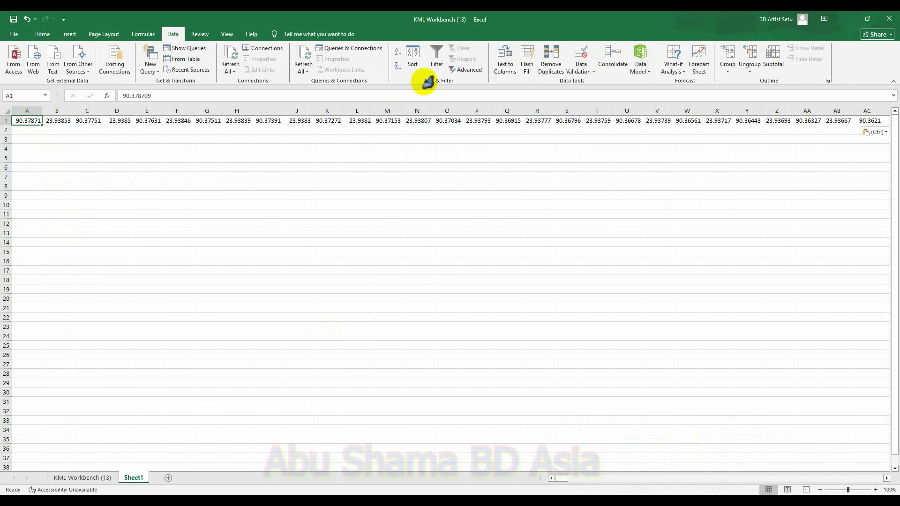
left_click(509, 73)
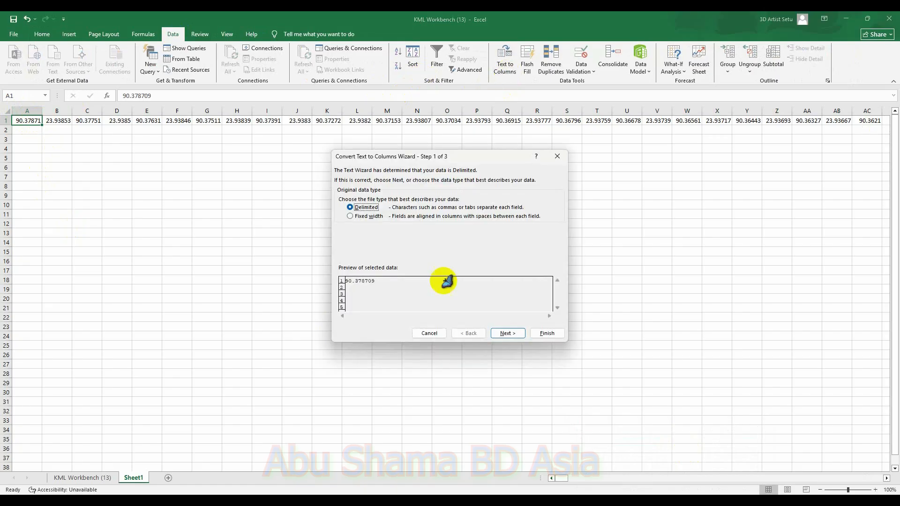
left_click(506, 334)
left_click(508, 333)
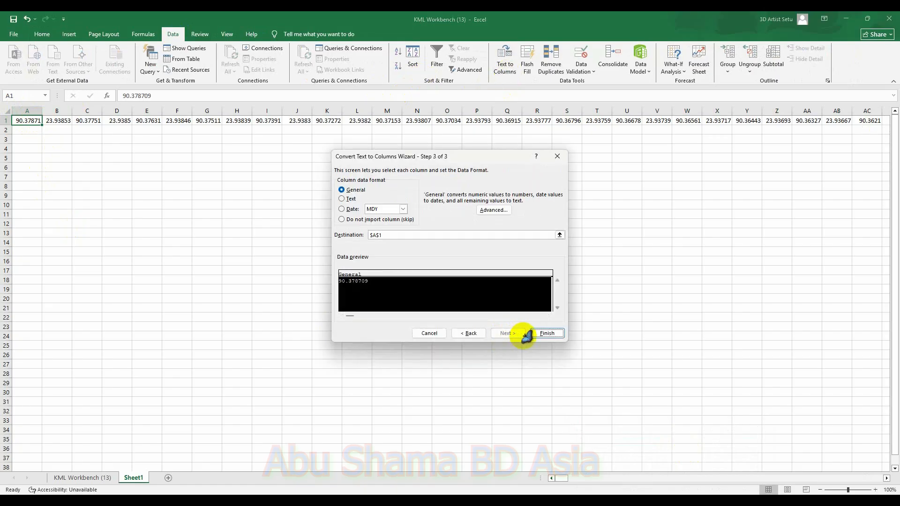
left_click(546, 334)
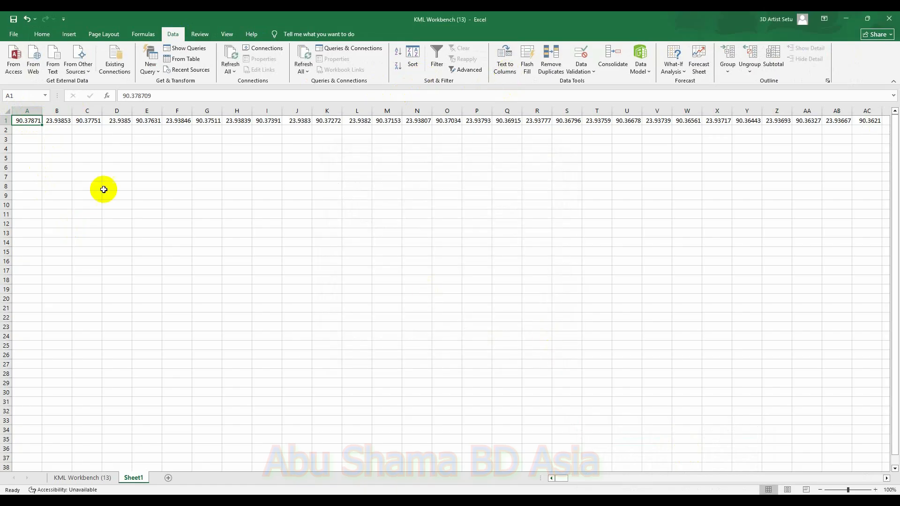
Step: Transpose row 1's coordinate values into column A starting at A2, then delete the original row 1
left_click(4, 121)
key("ctrl+c")
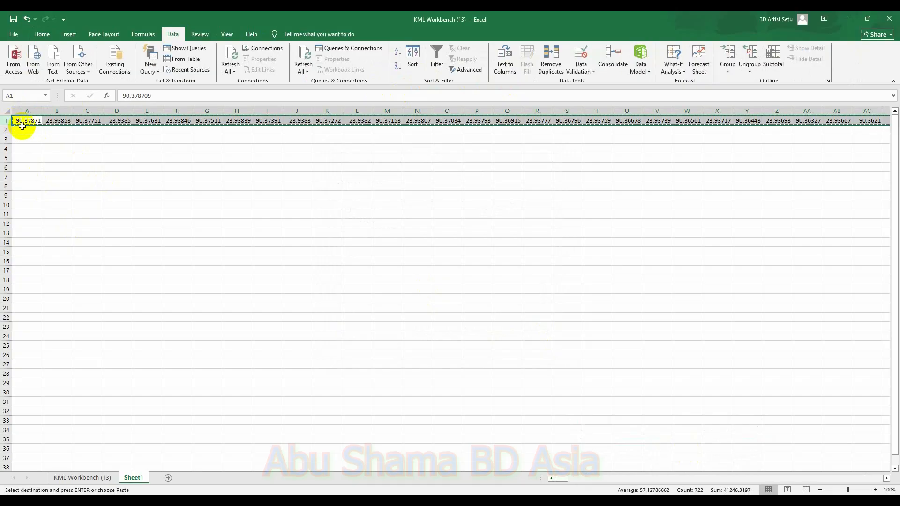
right_click(26, 129)
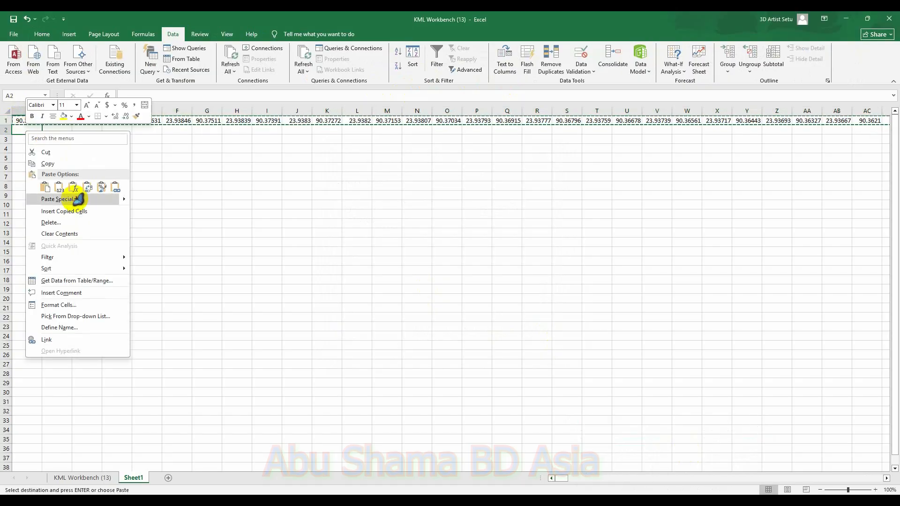
left_click(73, 198)
left_click(111, 269)
left_click(160, 284)
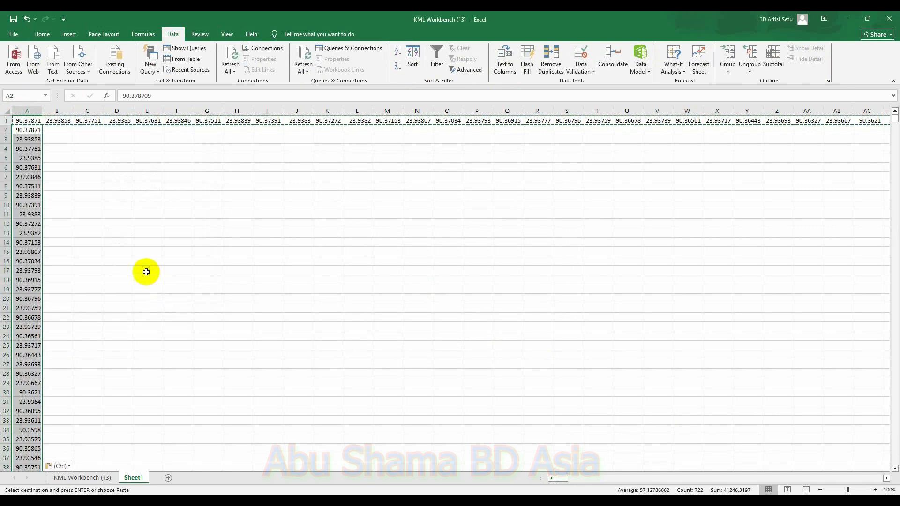
left_click(13, 121)
right_click(13, 120)
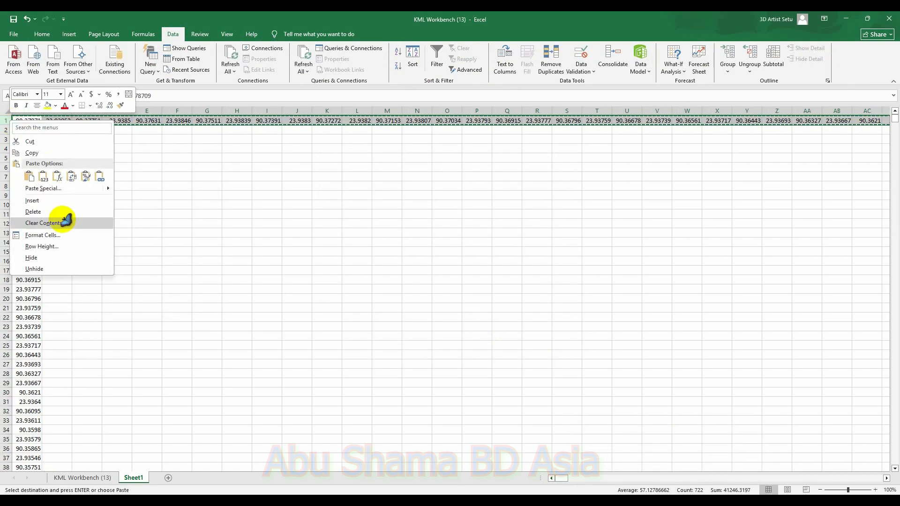
left_click(56, 211)
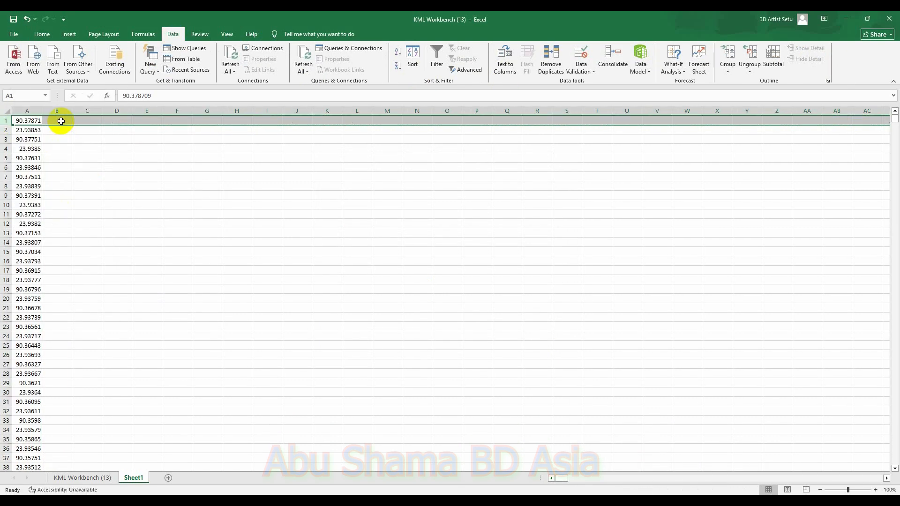
Step: Enter a1, a2 in B1:C1 and a3, a4 in B2:C2, then fill the pattern down to row 722
left_click(61, 121)
type("a2")
left_click(93, 119)
type("a")
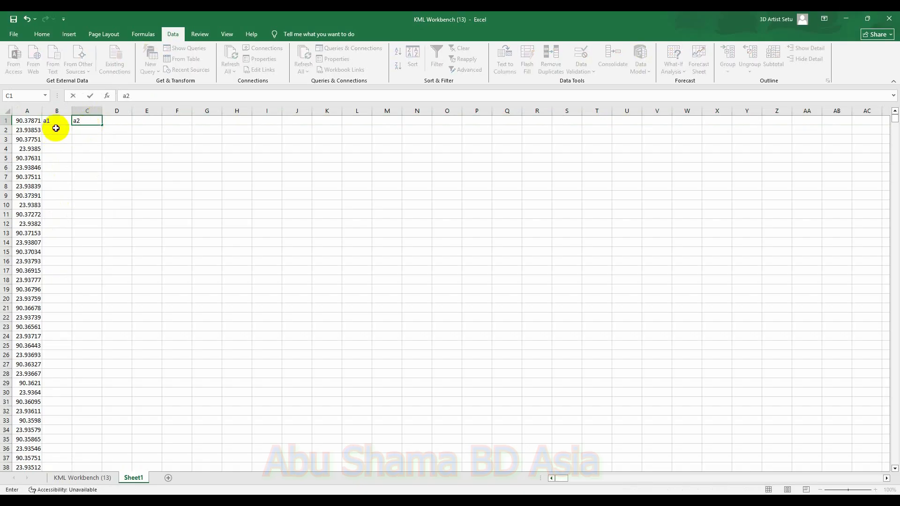
left_click(56, 128)
type("a1")
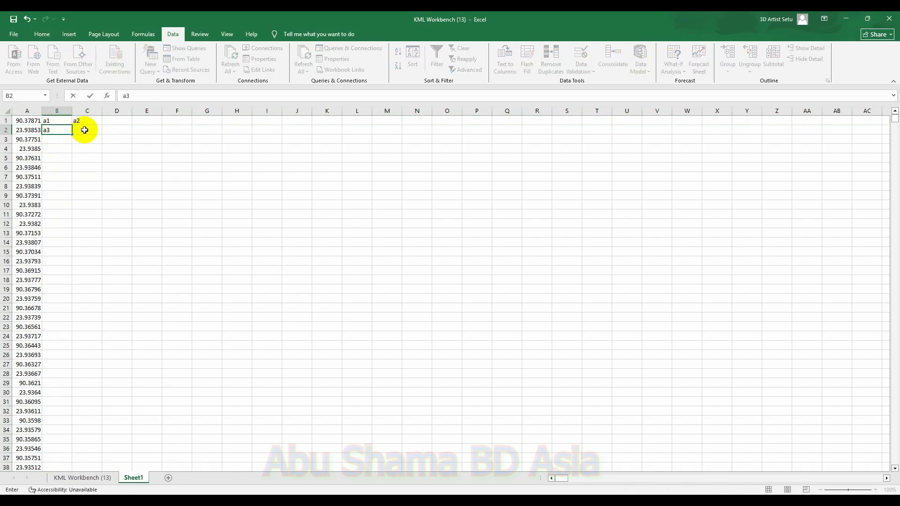
left_click(85, 130)
type("a2")
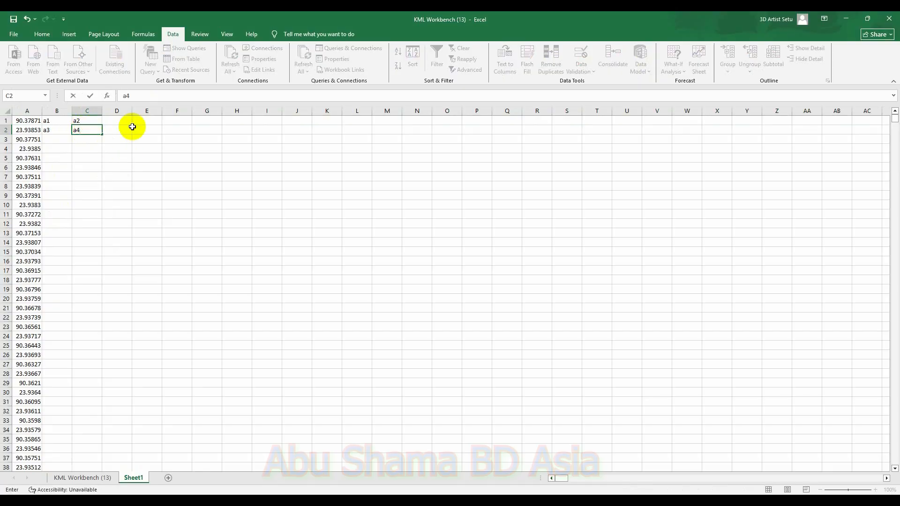
left_click_drag(45, 120, 72, 431)
left_click(317, 218)
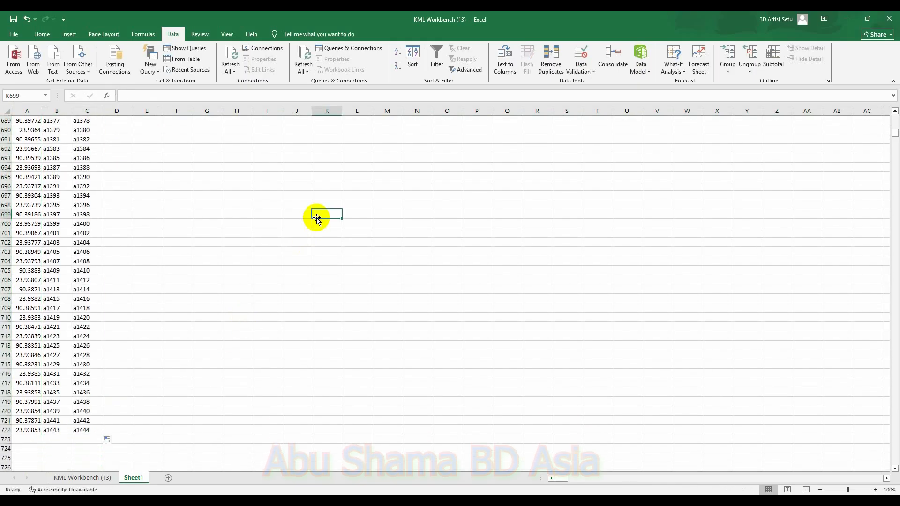
Step: Replace every 'a' with '=a' across the sheet to turn the labels into cell references
key("ctrl+f")
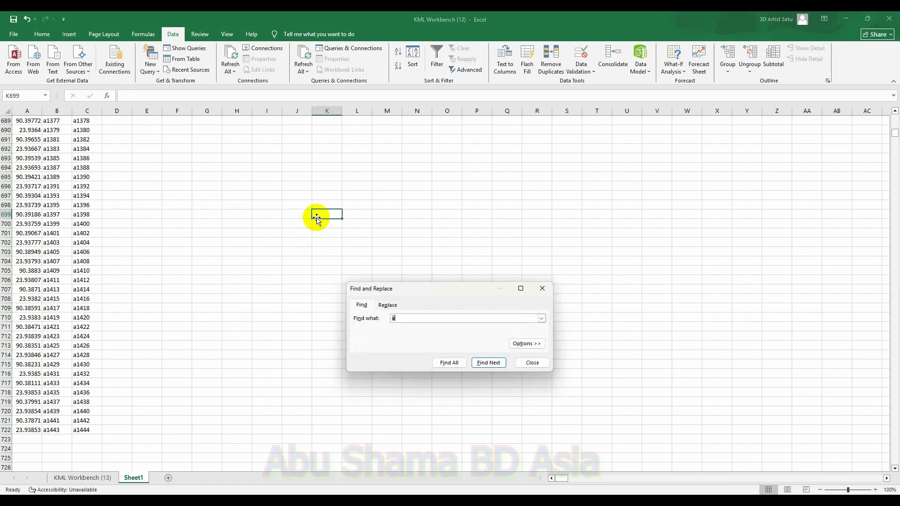
left_click(386, 305)
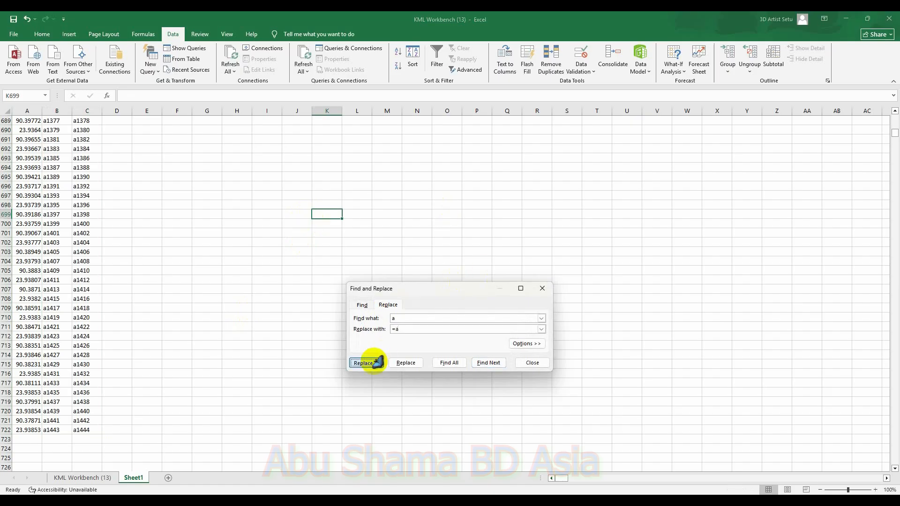
left_click(370, 362)
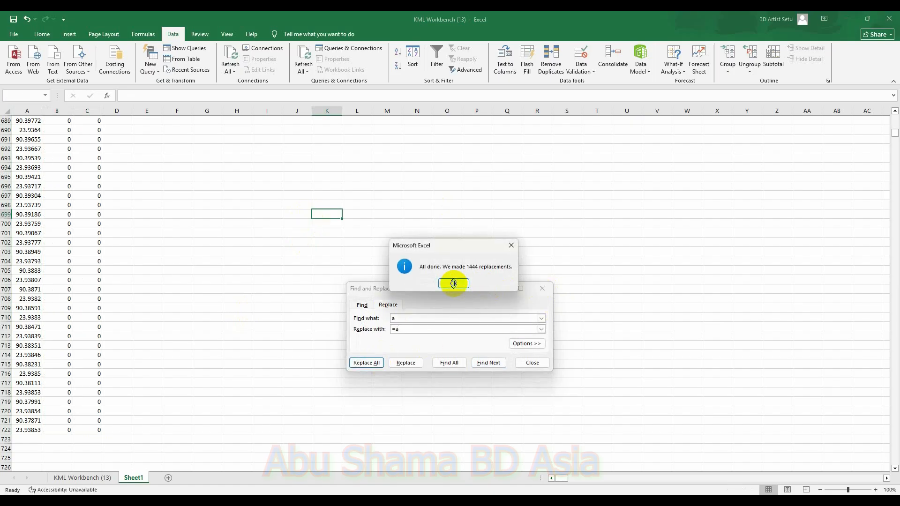
left_click(454, 284)
left_click(543, 288)
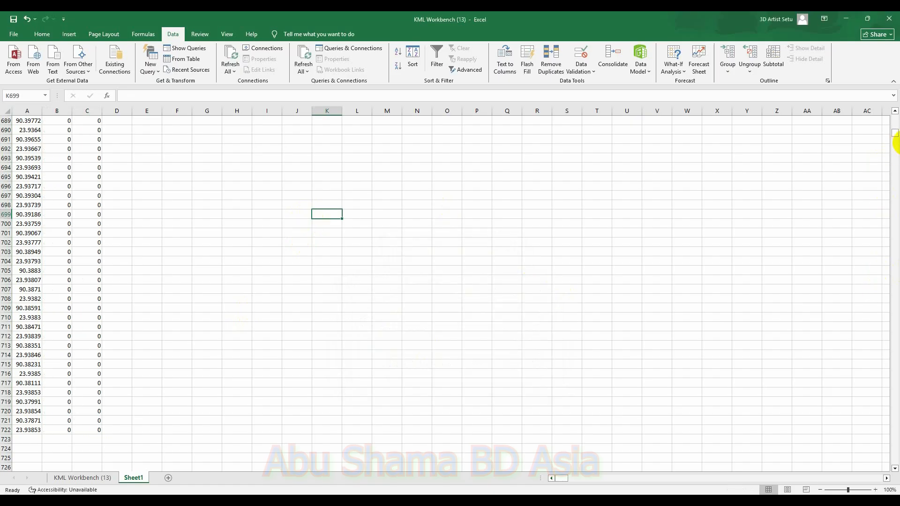
Step: Copy the rearranged longitude–latitude pairs in columns B and C of Sheet1
left_click_drag(893, 132, 893, 105)
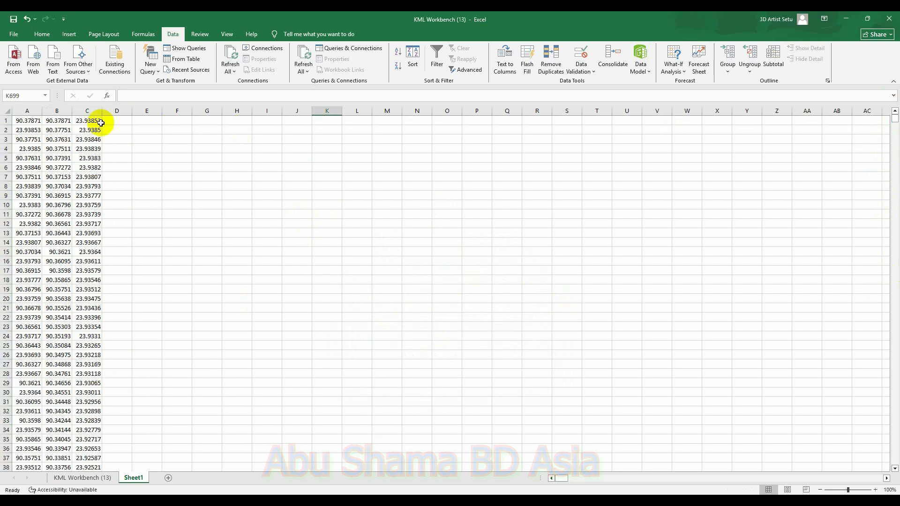
left_click_drag(48, 120, 92, 408)
key("ctrl+c")
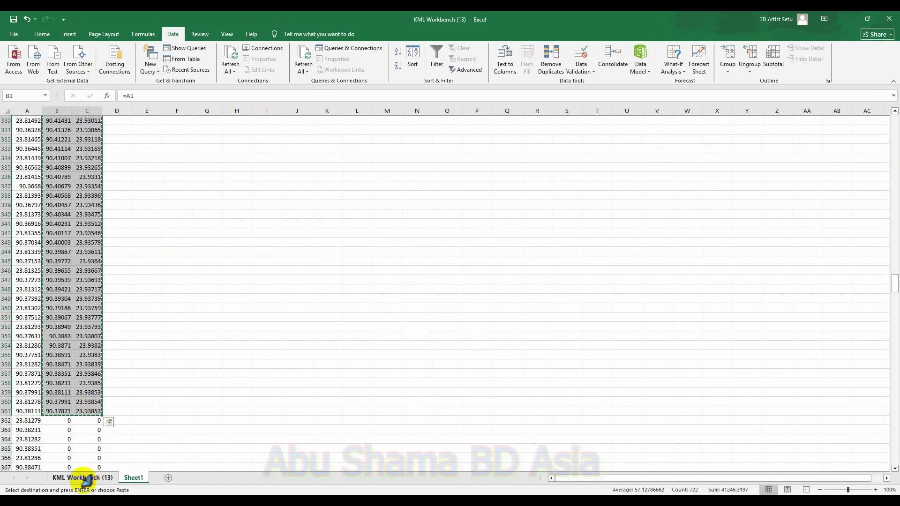
Step: Paste the copied coordinates as values into cell H8 of the KML Workbench sheet
left_click(84, 478)
right_click(244, 186)
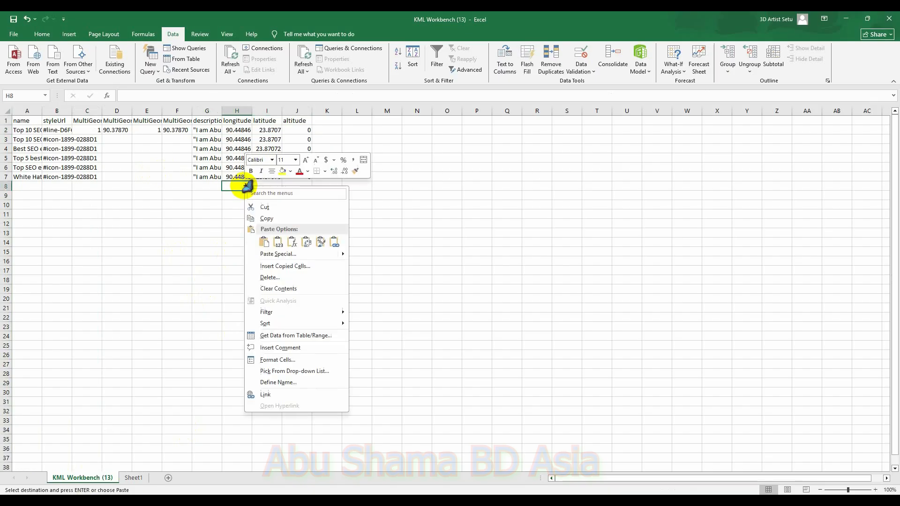
left_click(284, 254)
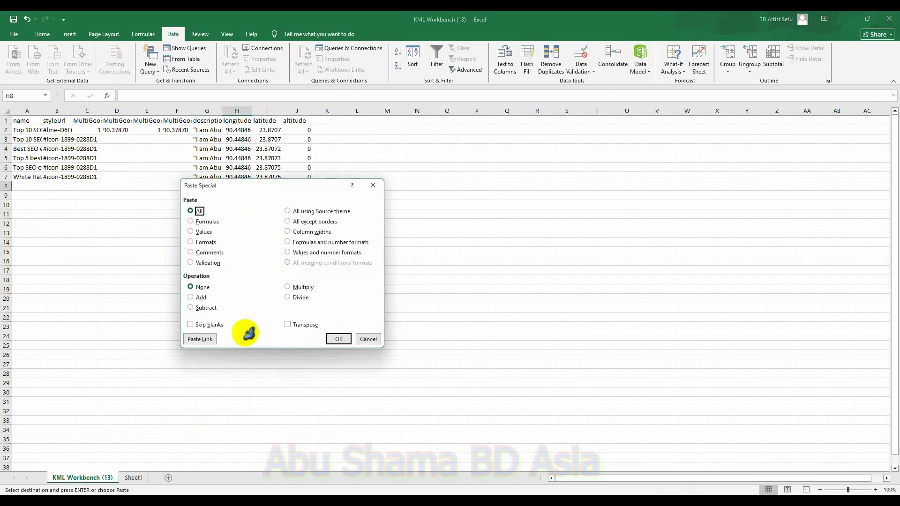
left_click(201, 232)
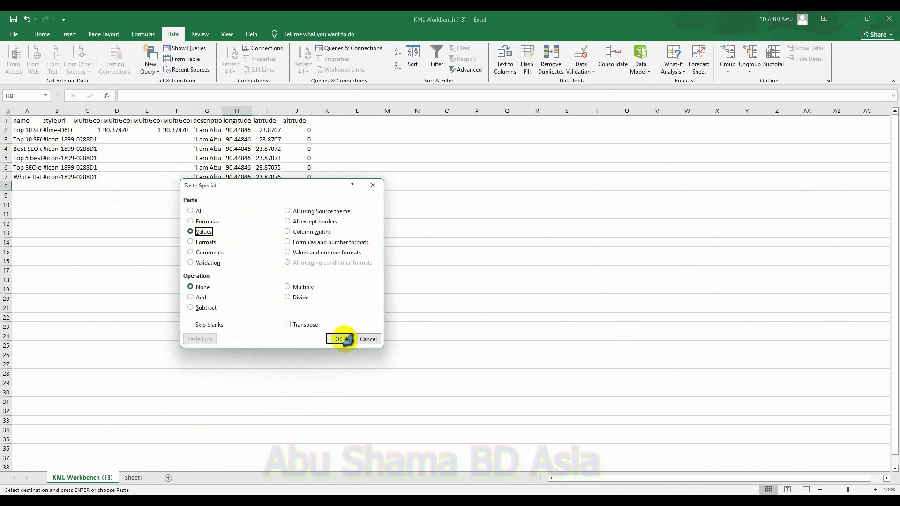
left_click(338, 339)
Step: Fill the five marker names and style URLs in A3:B7 down to row 368
left_click_drag(17, 137, 49, 170)
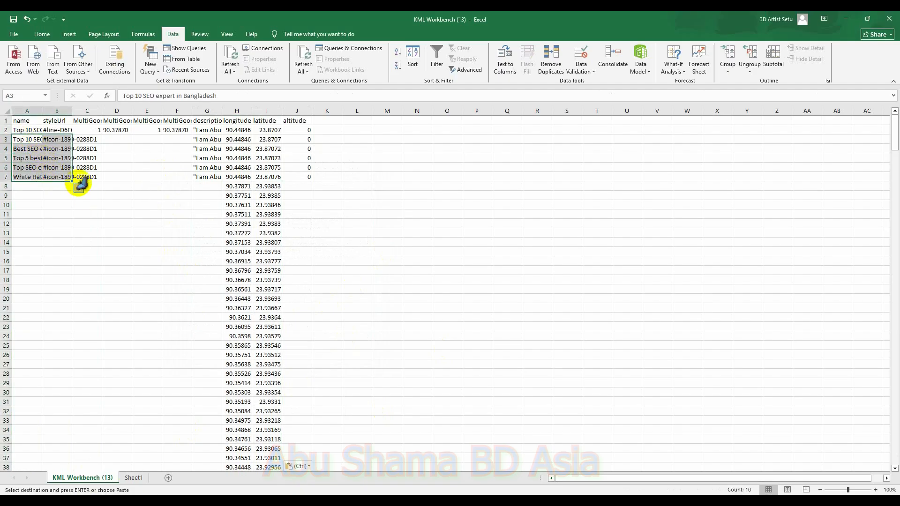
left_click_drag(73, 181, 116, 463)
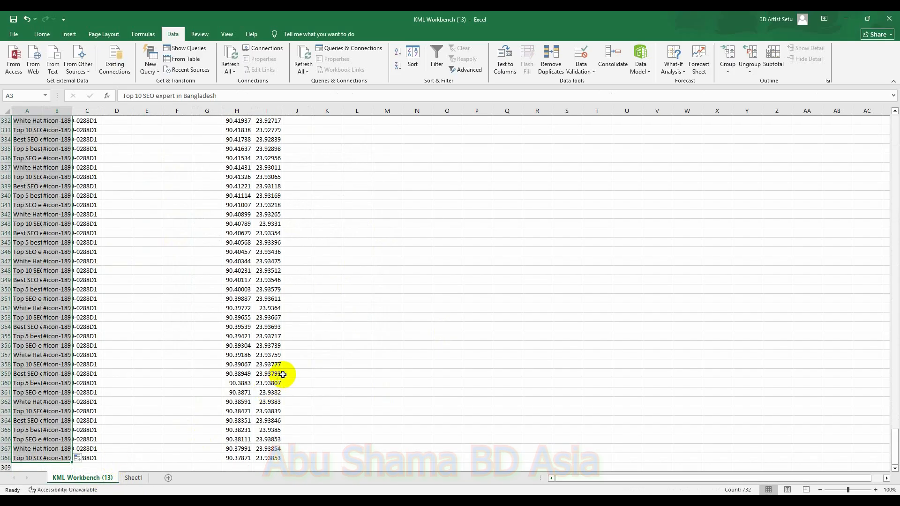
left_click_drag(894, 443, 854, 91)
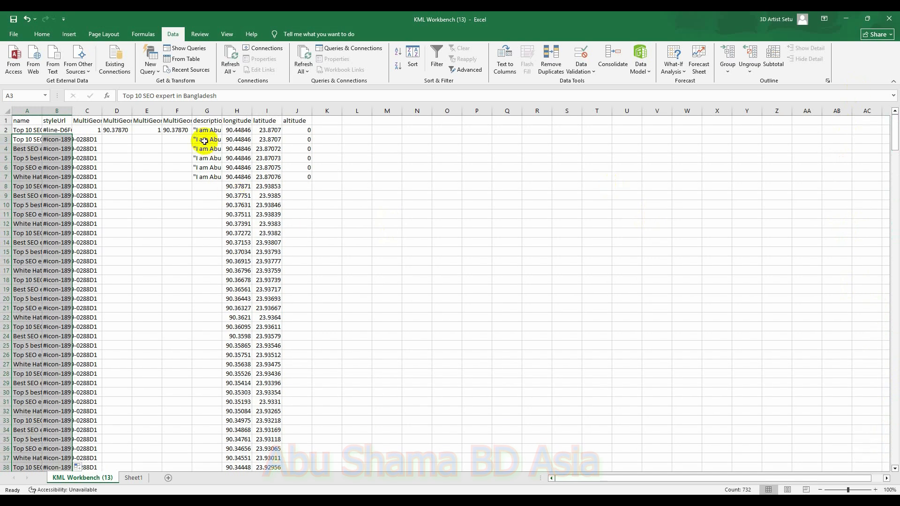
Step: Fill the description in column G and the altitude 0 in column J down to row 368
left_click_drag(197, 139, 222, 420)
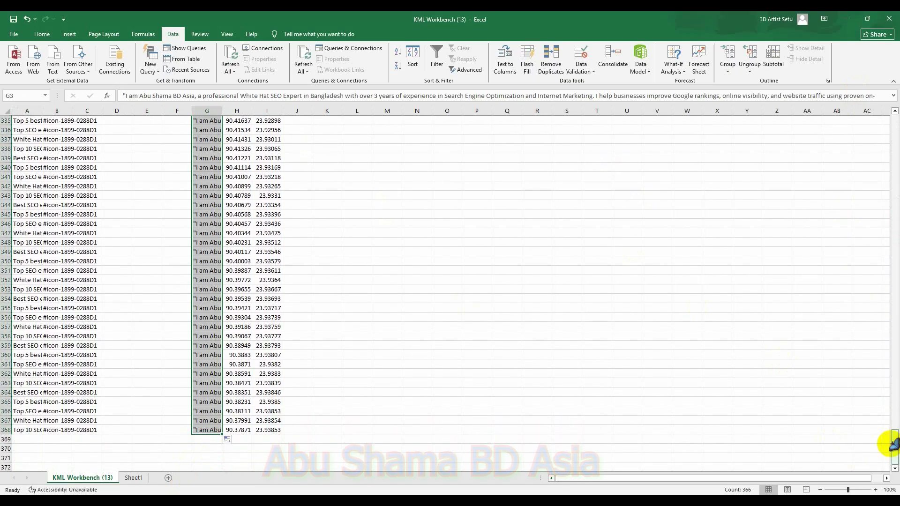
left_click_drag(895, 445, 893, 117)
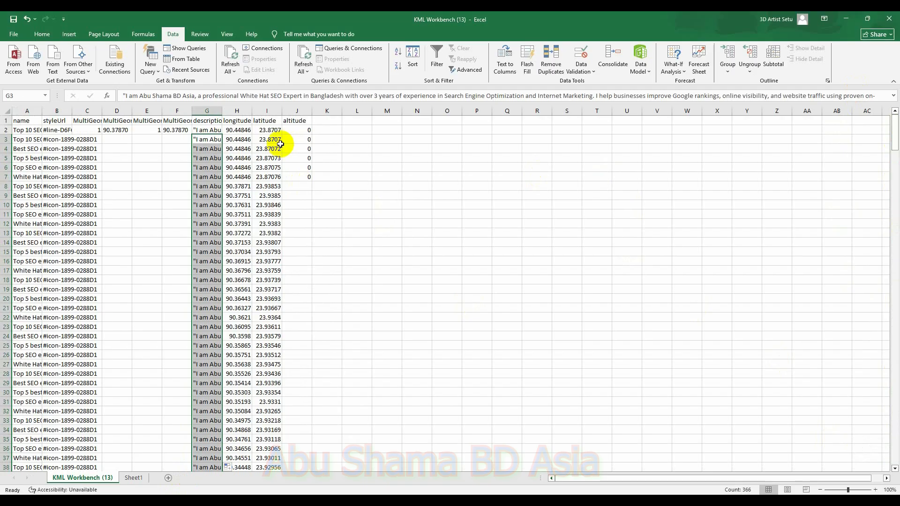
left_click_drag(287, 137, 295, 461)
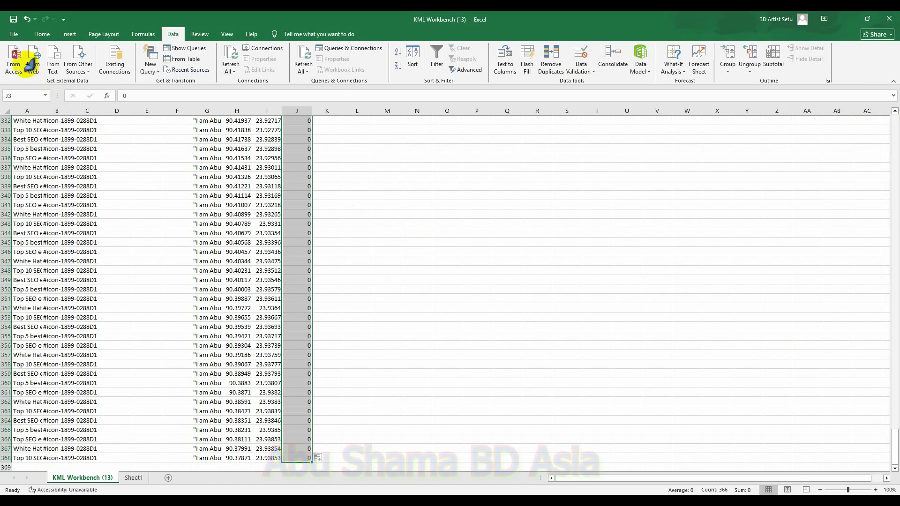
Step: Save the workbook as CSV (Comma delimited) named 7 KM in the Desktop's GMB SEO folder
left_click(14, 33)
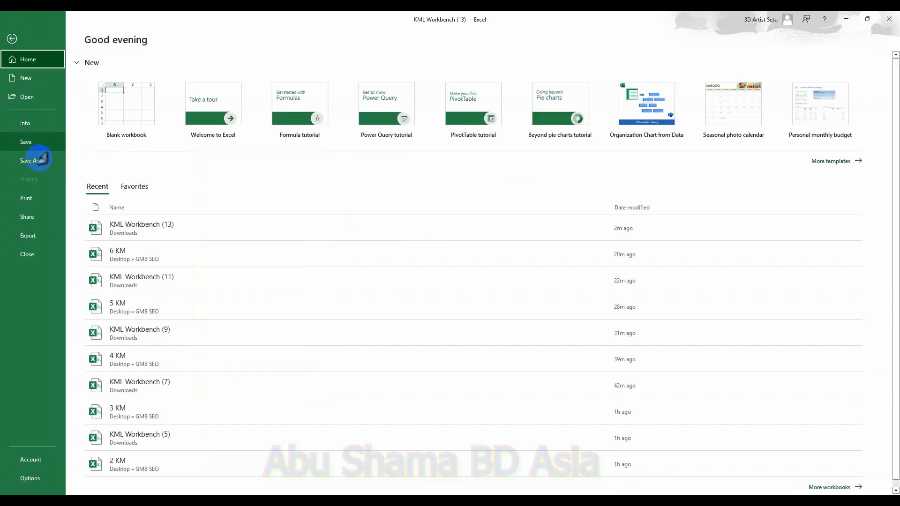
left_click(37, 161)
left_click(140, 190)
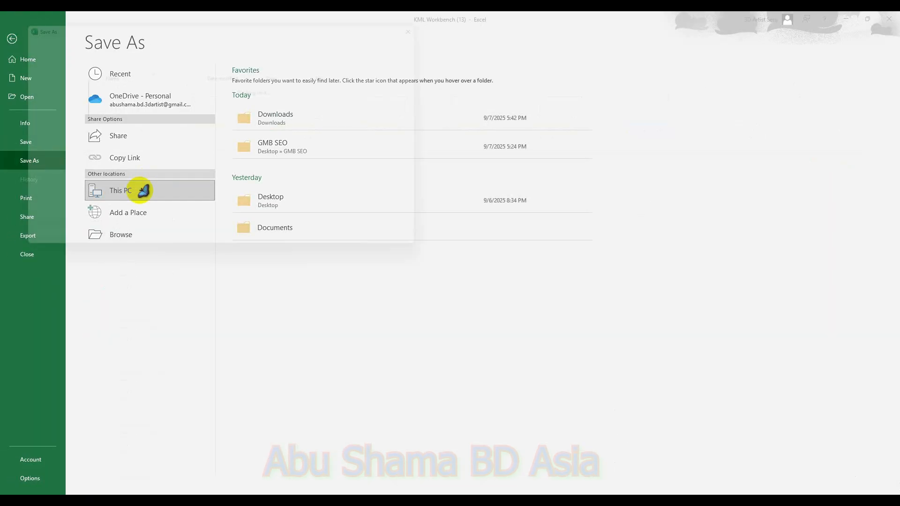
left_click(40, 103)
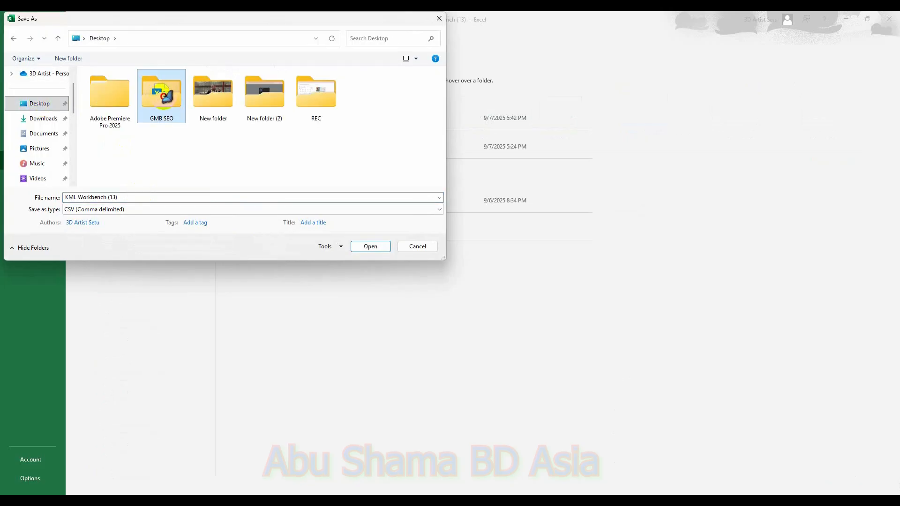
double_click(162, 93)
left_click(122, 152)
left_click(68, 197)
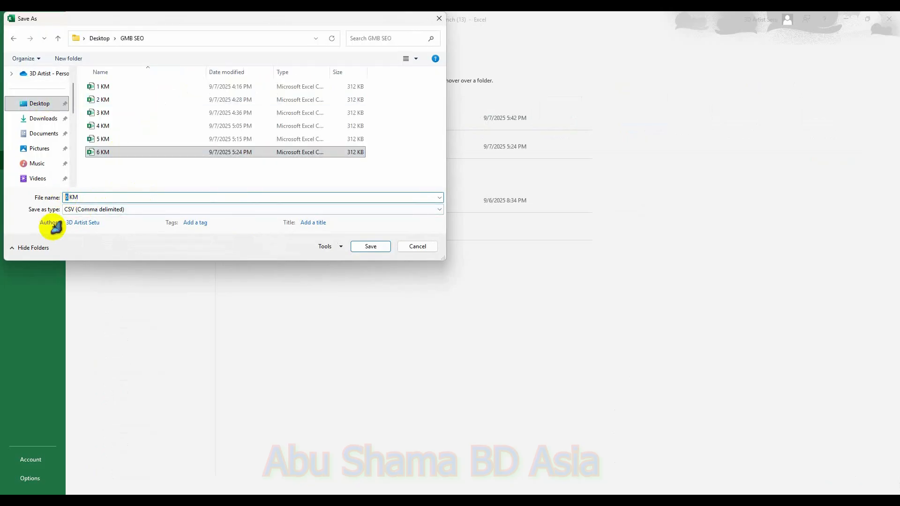
type("7")
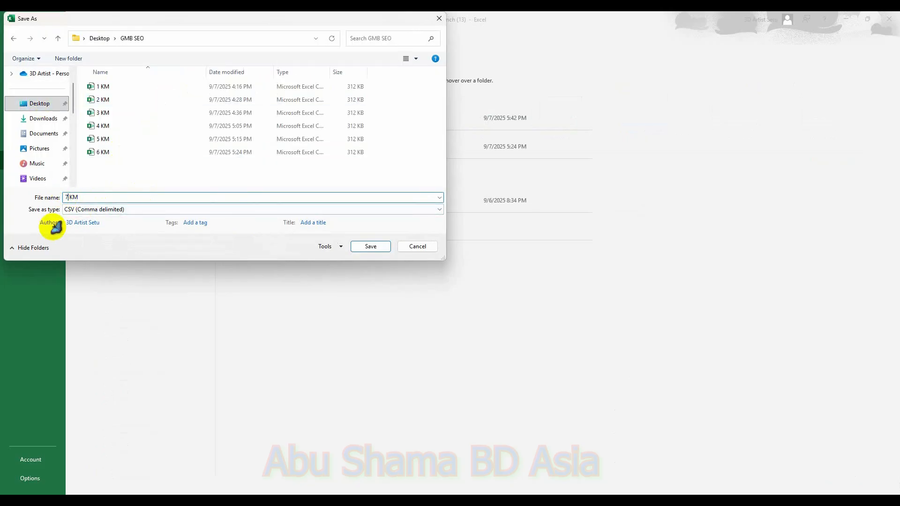
left_click(365, 247)
left_click(428, 288)
left_click(419, 288)
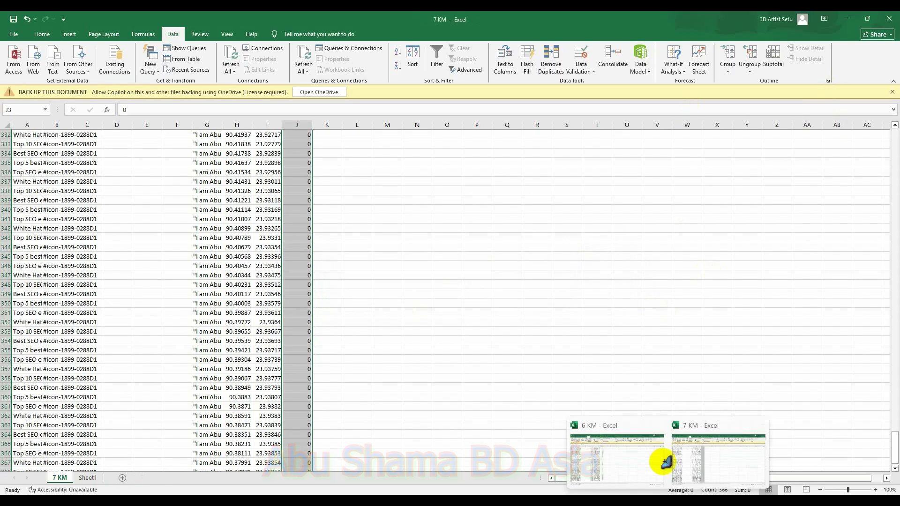
Step: Switch to the My Maps tab in the browser and delete the KML Workbench layer
left_click(659, 426)
left_click(485, 326)
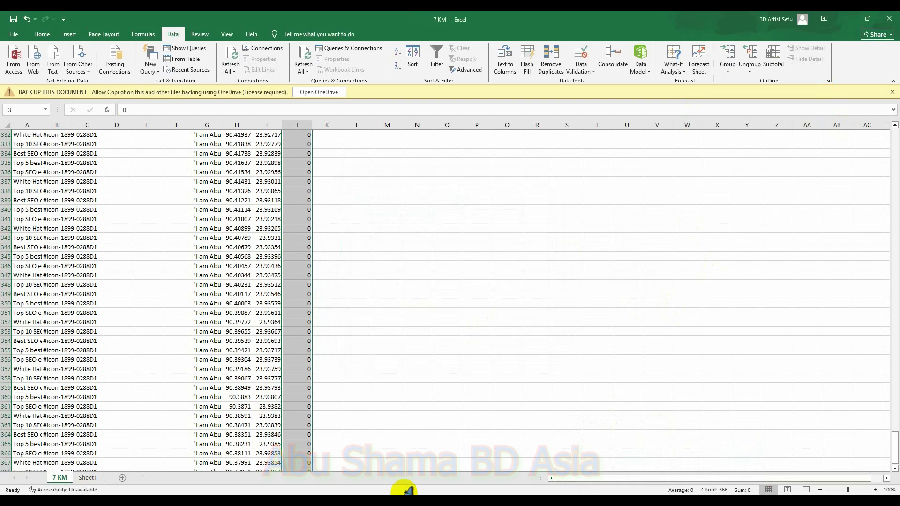
left_click(626, 504)
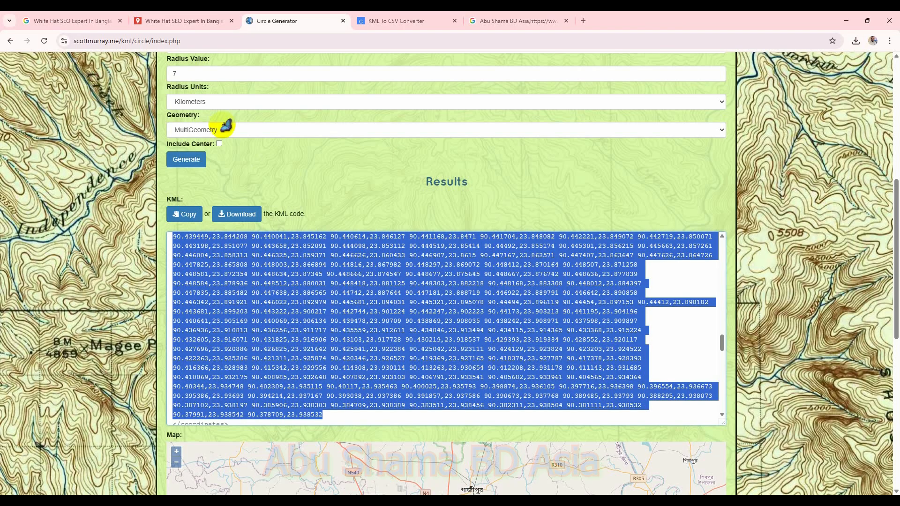
left_click(169, 24)
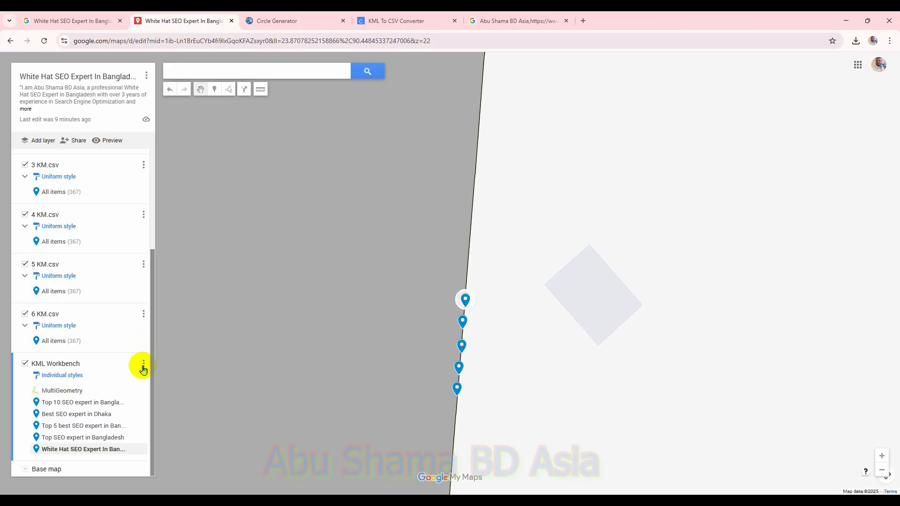
left_click(144, 365)
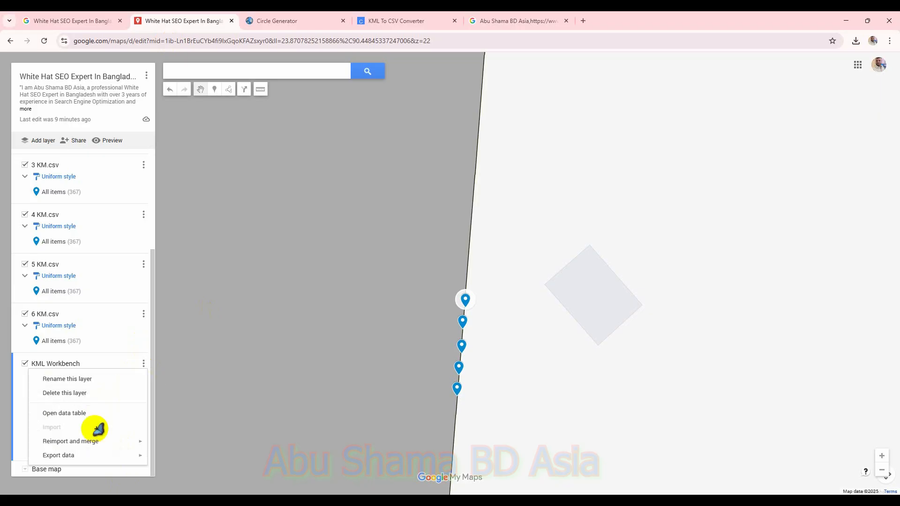
left_click(92, 395)
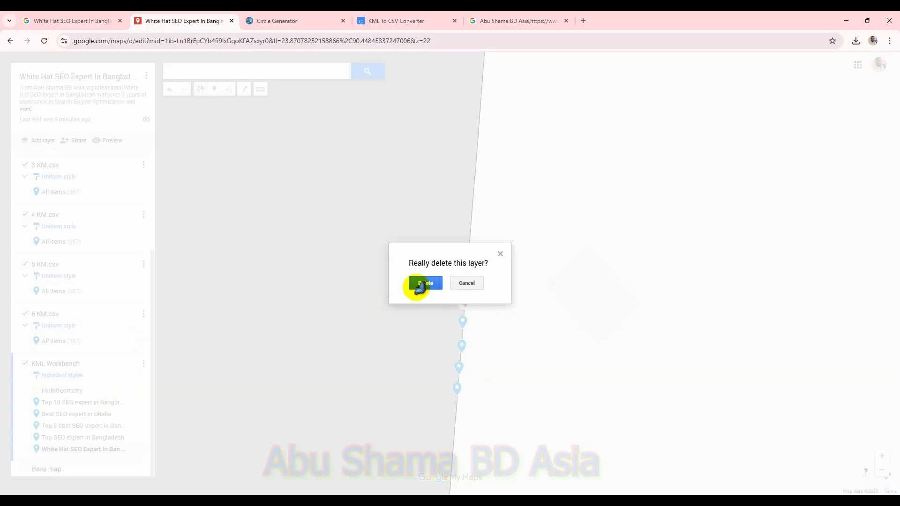
left_click(417, 284)
Step: Add a new map layer and import the 7 KM CSV file, using its columns for position and name as marker title
scroll(407, 288, "down", 7)
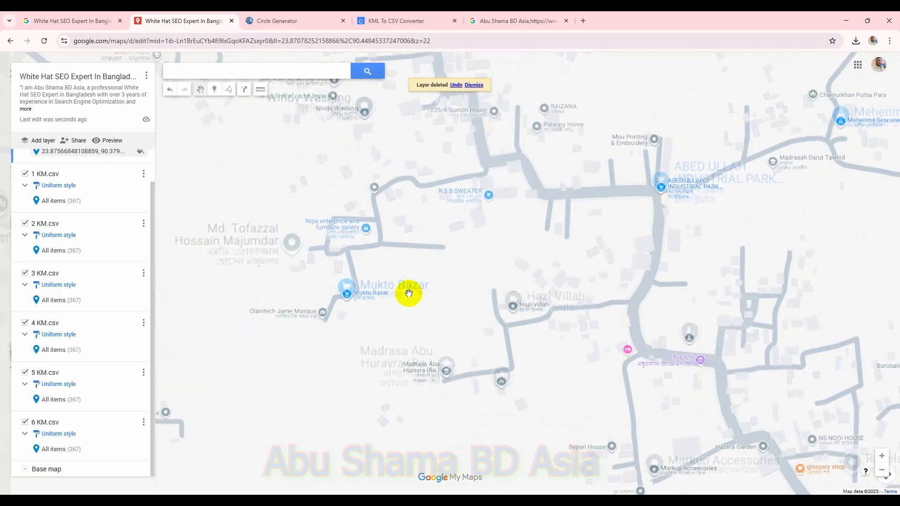
scroll(409, 292, "down", 2)
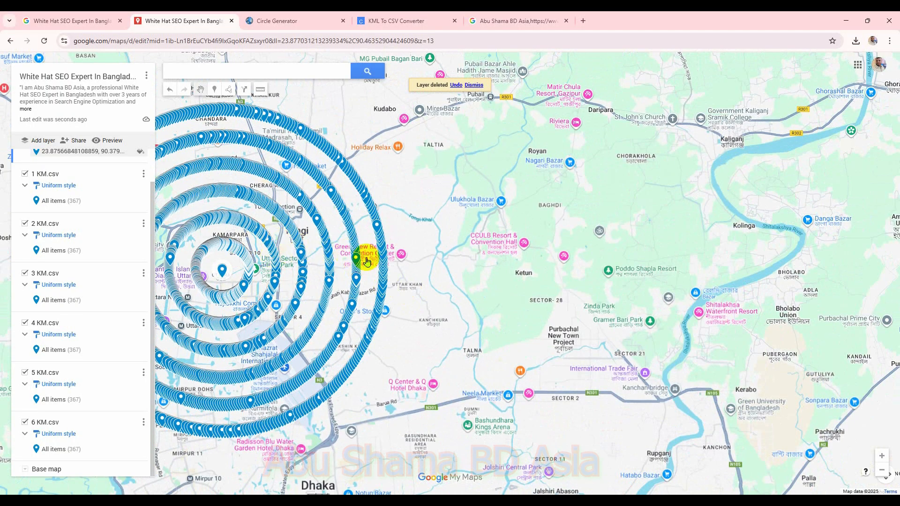
left_click(39, 142)
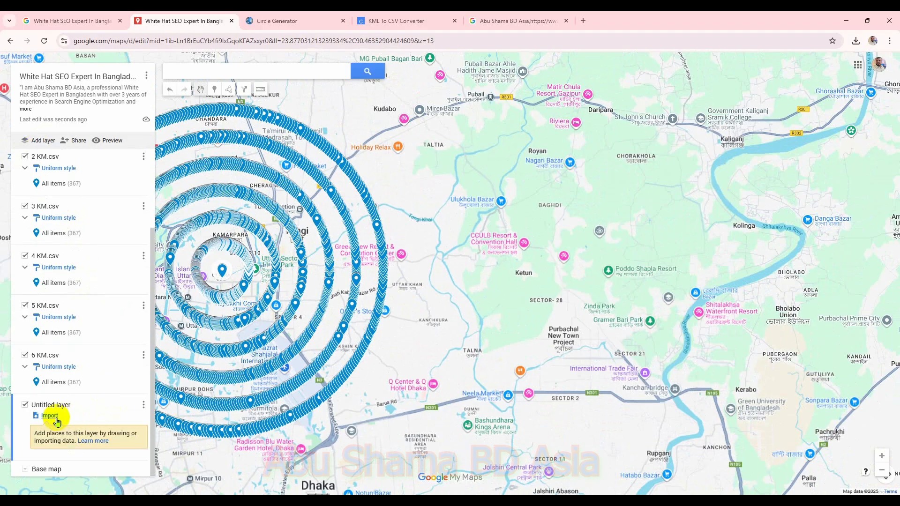
left_click(49, 416)
left_click(441, 338)
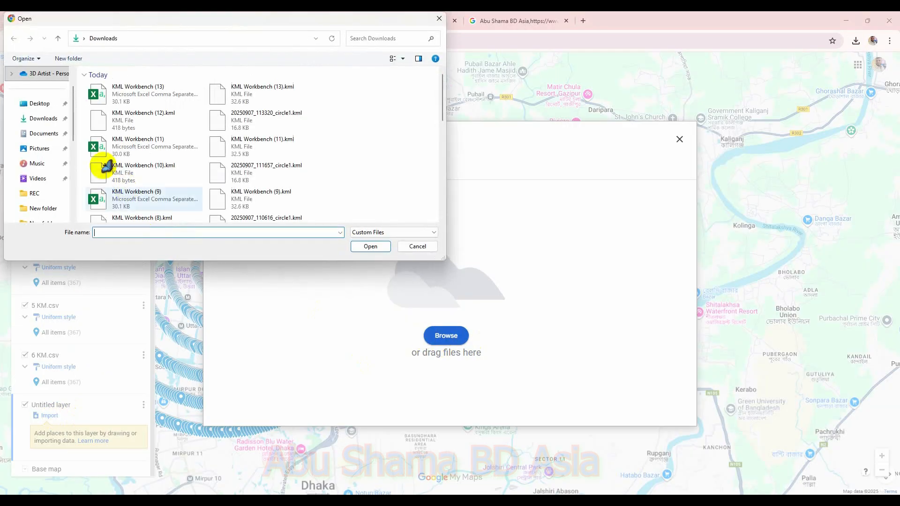
left_click(57, 104)
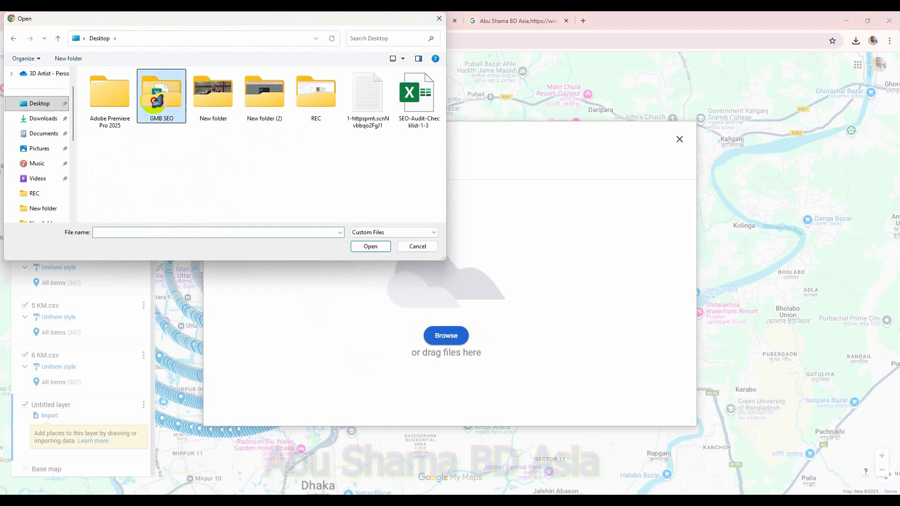
double_click(146, 102)
double_click(111, 164)
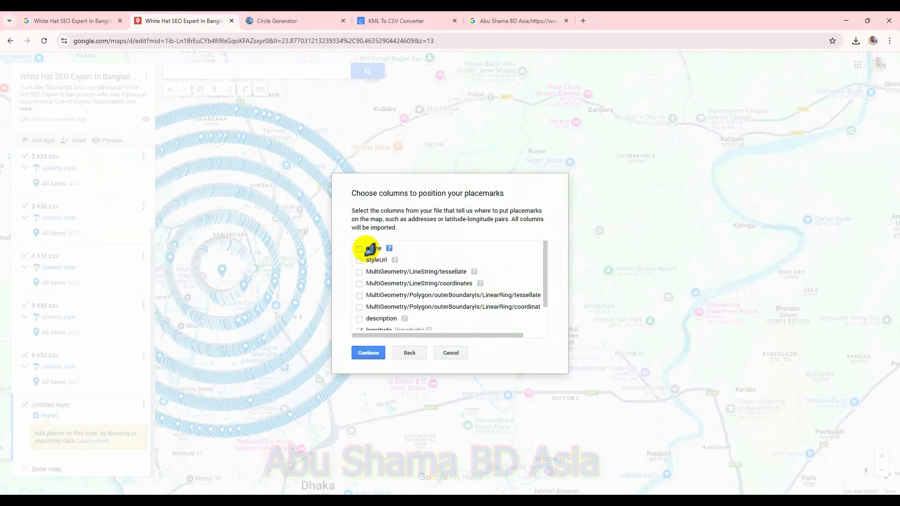
left_click(360, 261)
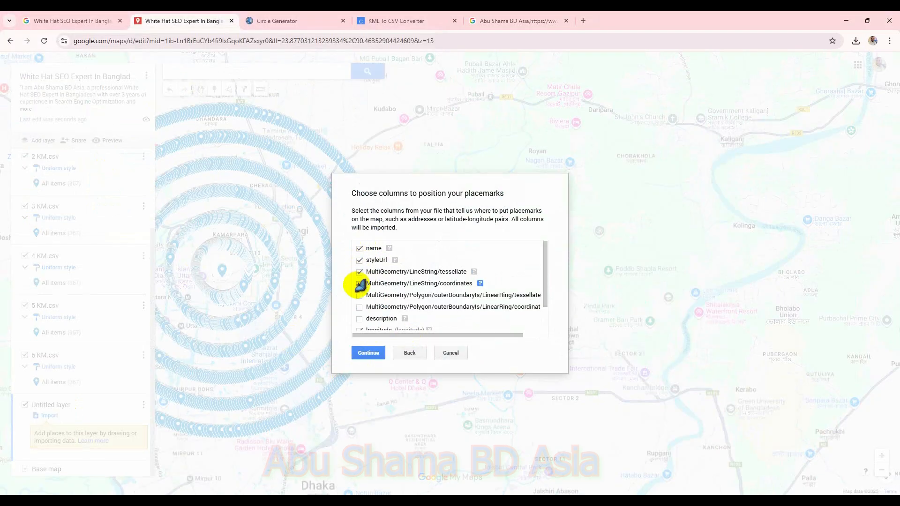
left_click(369, 353)
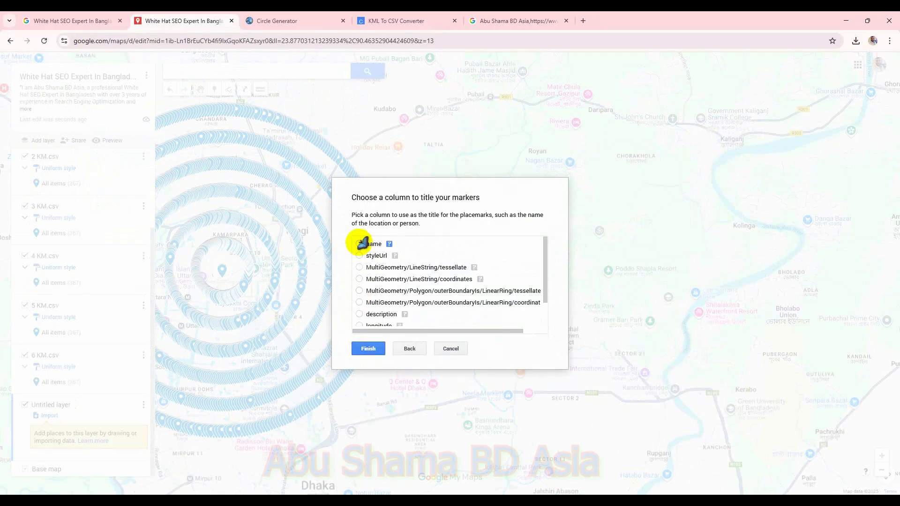
left_click(369, 349)
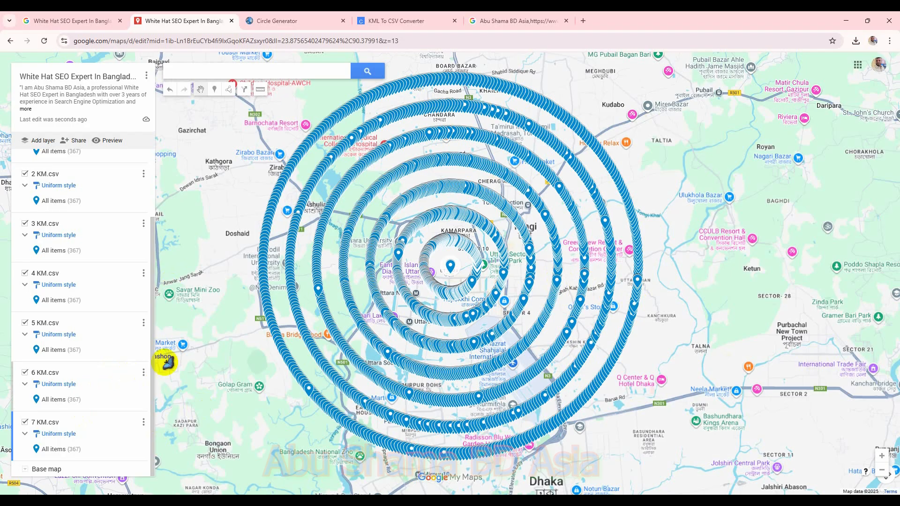
Step: Set the circle generator's radius to 8 kilometres and generate the new circle KML
left_click(284, 22)
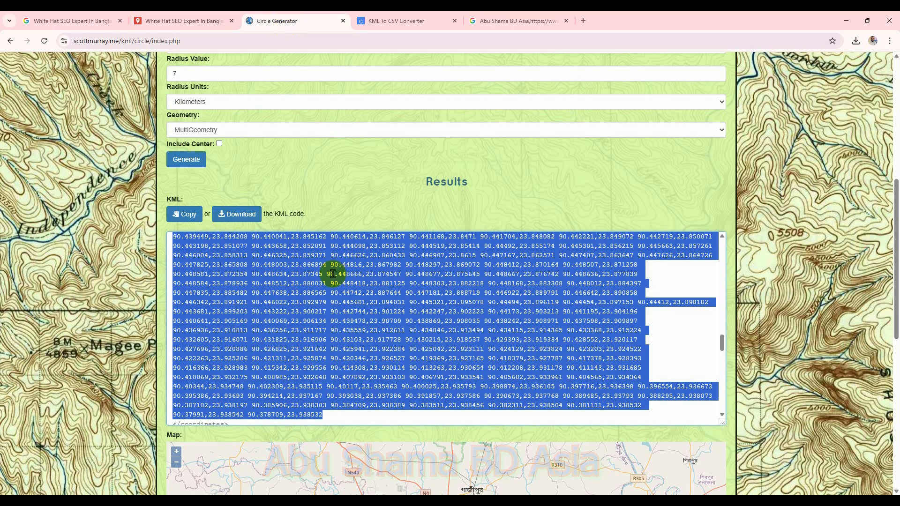
scroll(333, 271, "up", 4)
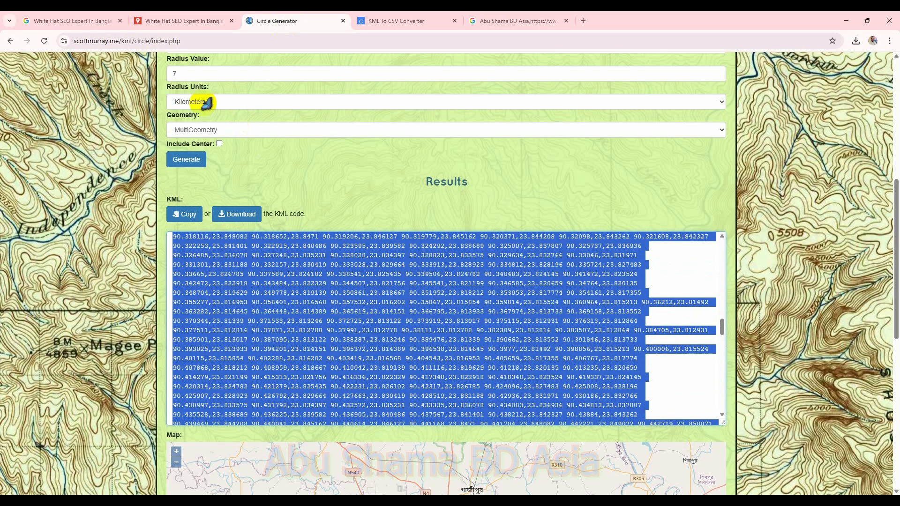
double_click(189, 77)
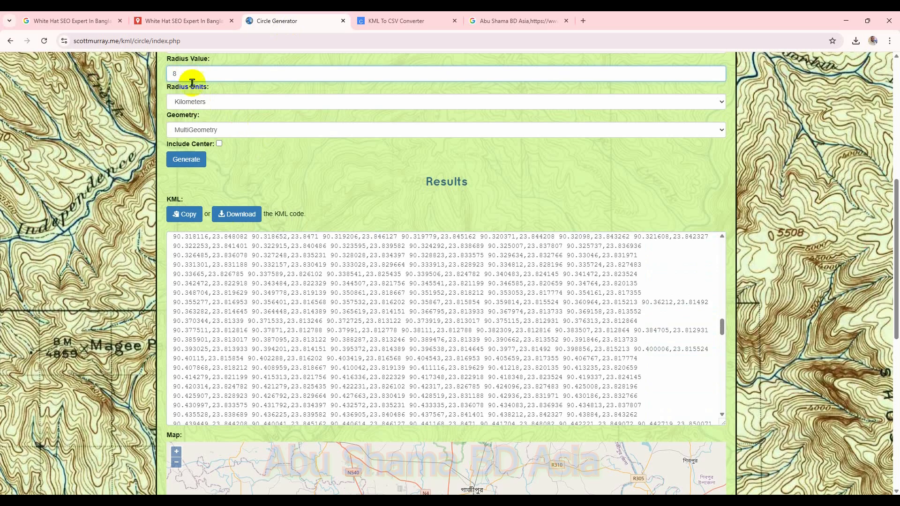
left_click(202, 162)
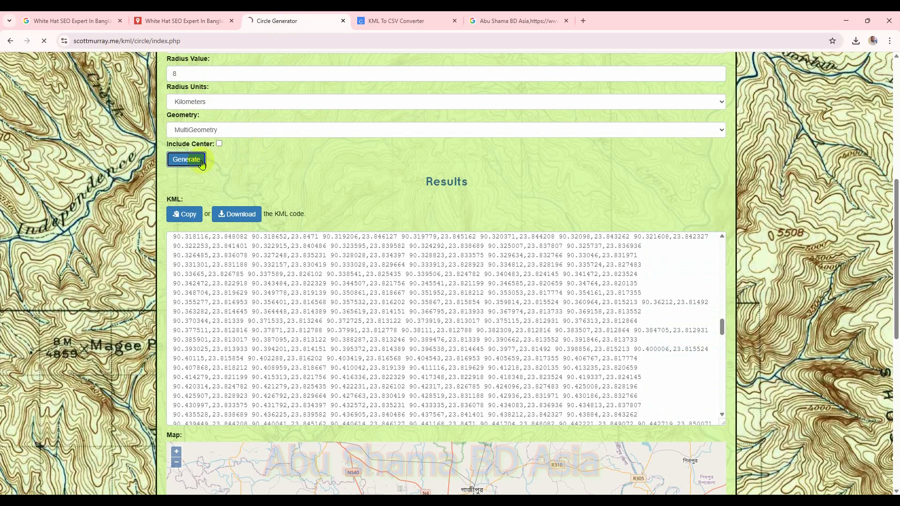
Step: Download the generated 8 km circle KML file
scroll(327, 340, "down", 5)
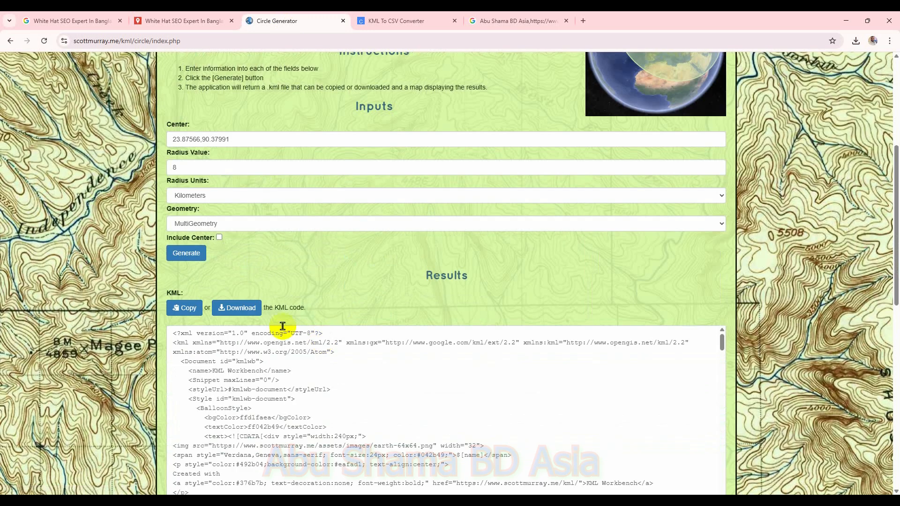
left_click(248, 304)
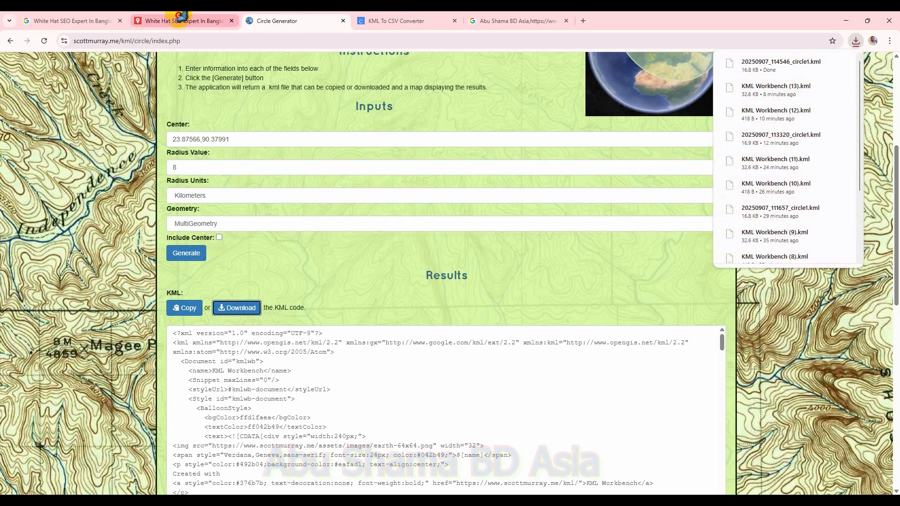
Step: Switch to the My Maps tab, add a new layer, and import the 20250907_114546_circle1.kml file from Downloads
left_click(152, 20)
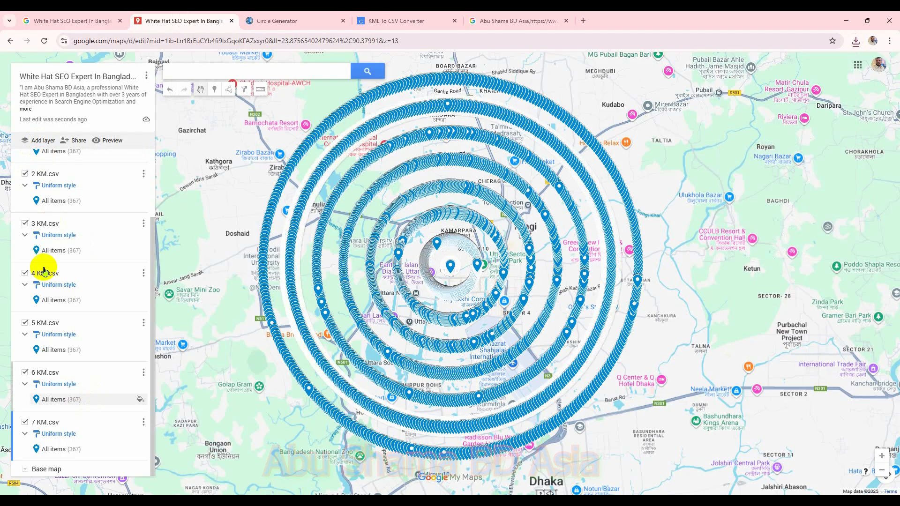
left_click(35, 142)
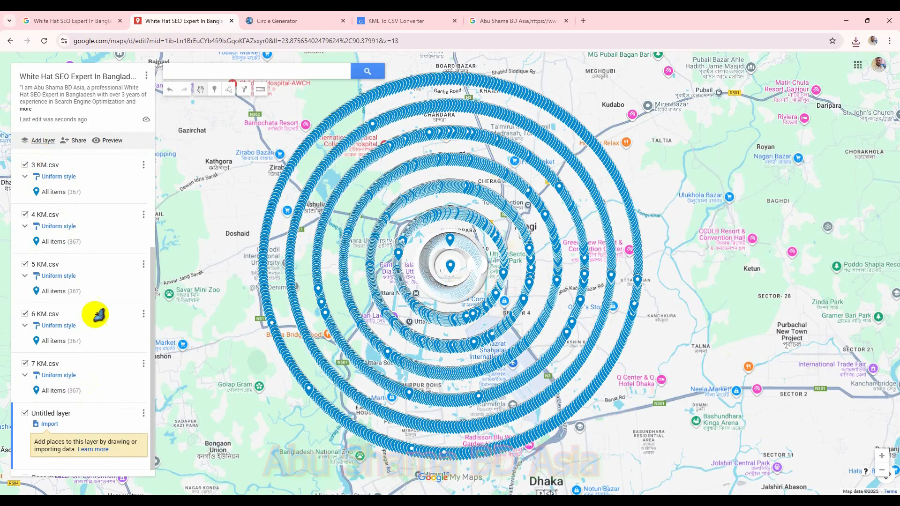
left_click(57, 425)
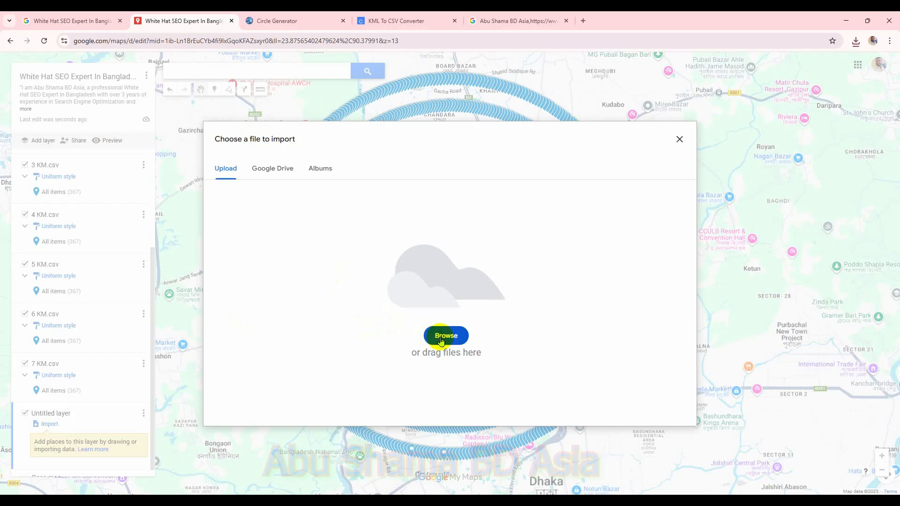
left_click(426, 333)
left_click(38, 120)
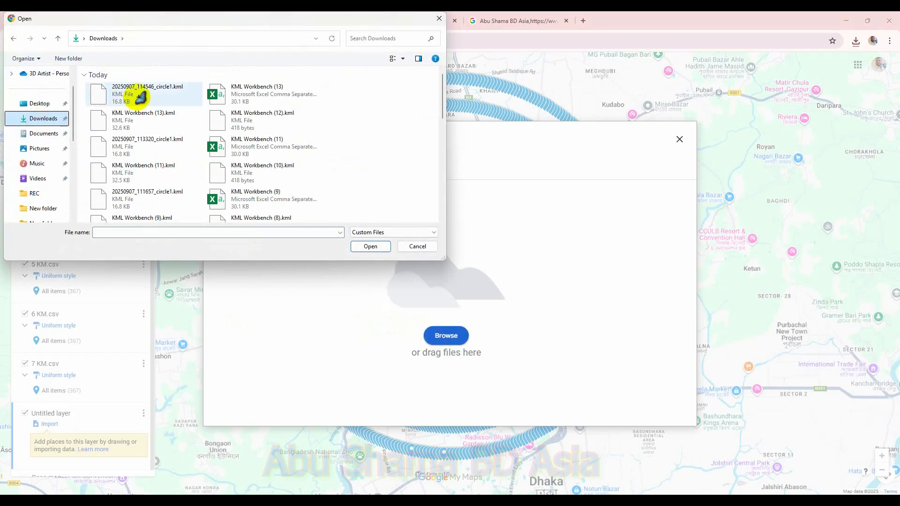
double_click(136, 95)
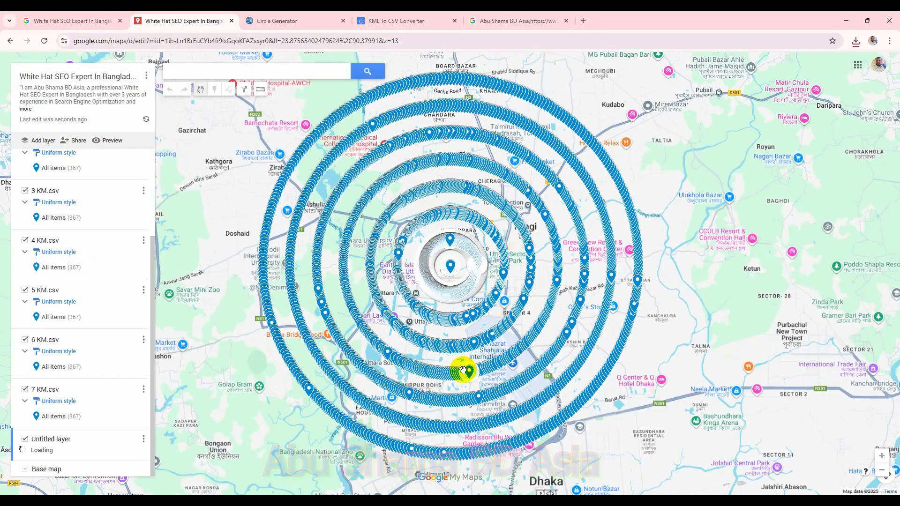
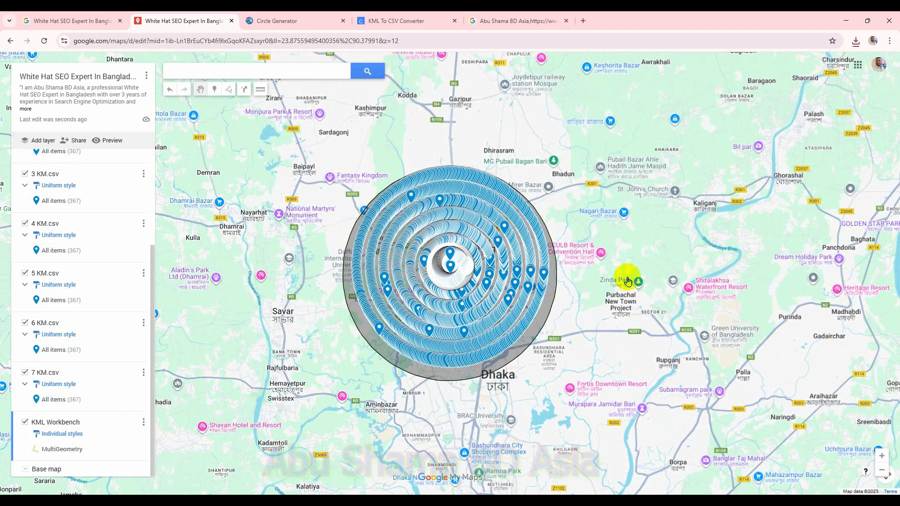
Step: Zoom in on the circle's edge, add a marker on the line, and title it from clipboard history as Top 10 SEO expert in Bangladesh
scroll(628, 282, "up", 5)
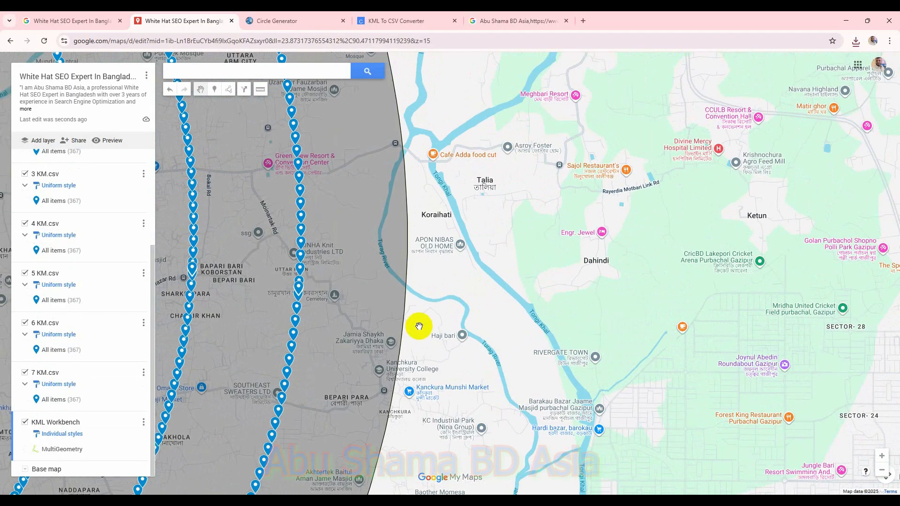
scroll(419, 326, "up", 5)
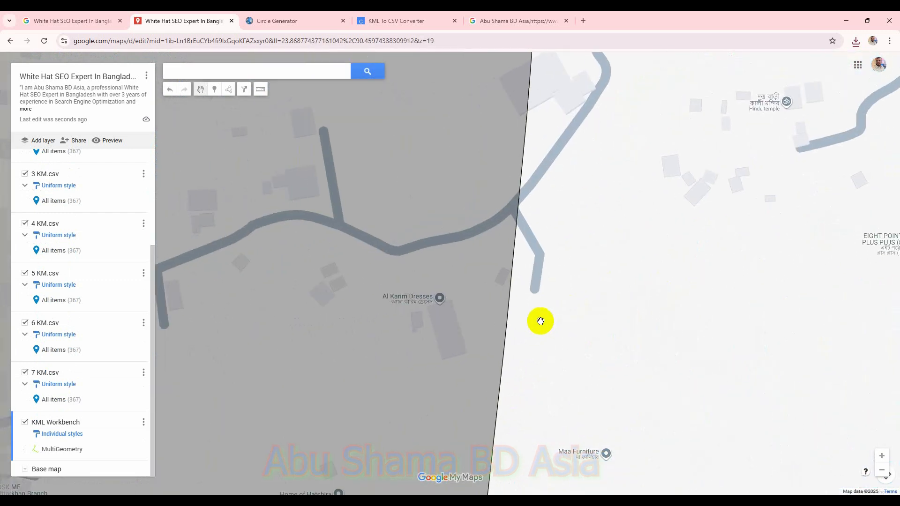
scroll(540, 321, "up", 4)
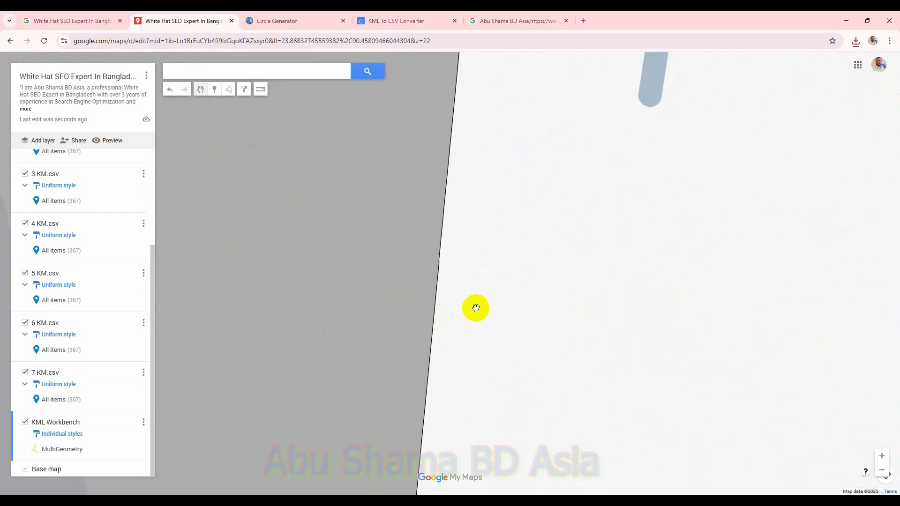
left_click(214, 89)
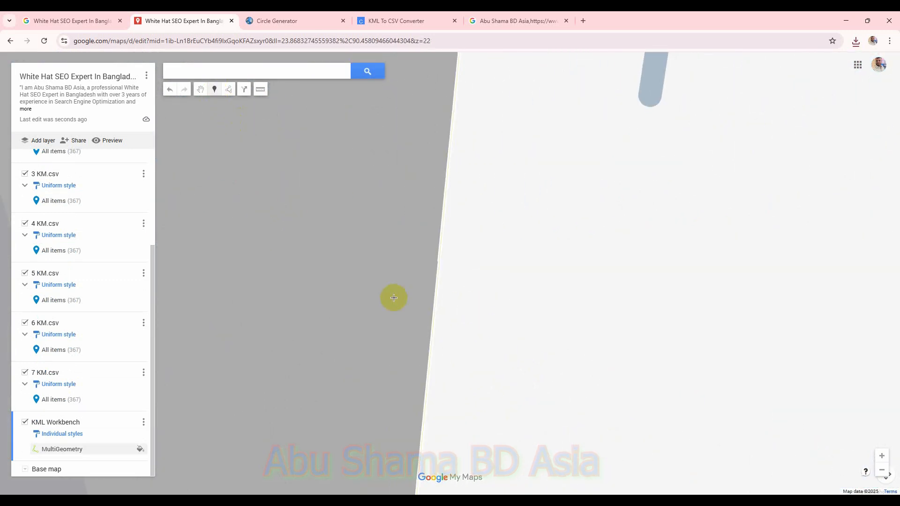
left_click(434, 308)
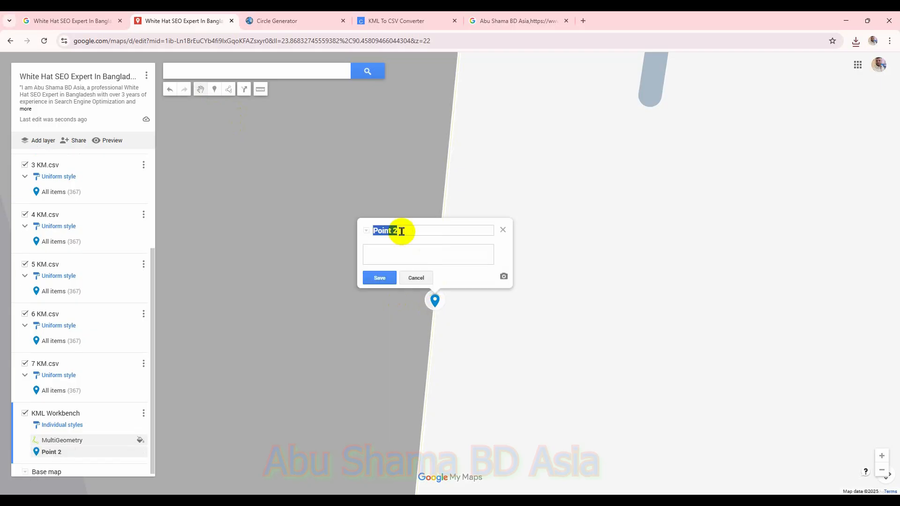
key("super+v")
scroll(451, 318, "down", 10)
scroll(468, 338, "down", 3)
left_click(479, 397)
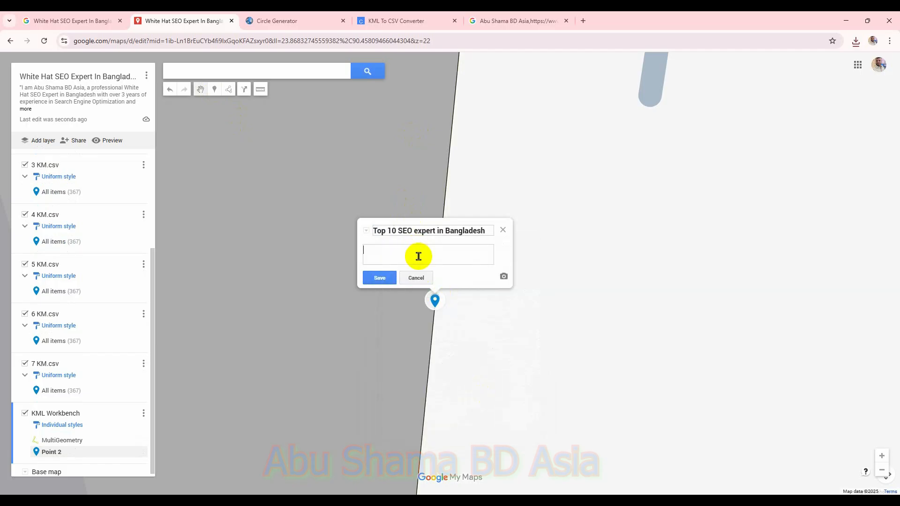
Step: Paste the saved business description from clipboard history into the marker's description and save it
left_click(422, 256)
key("super+v")
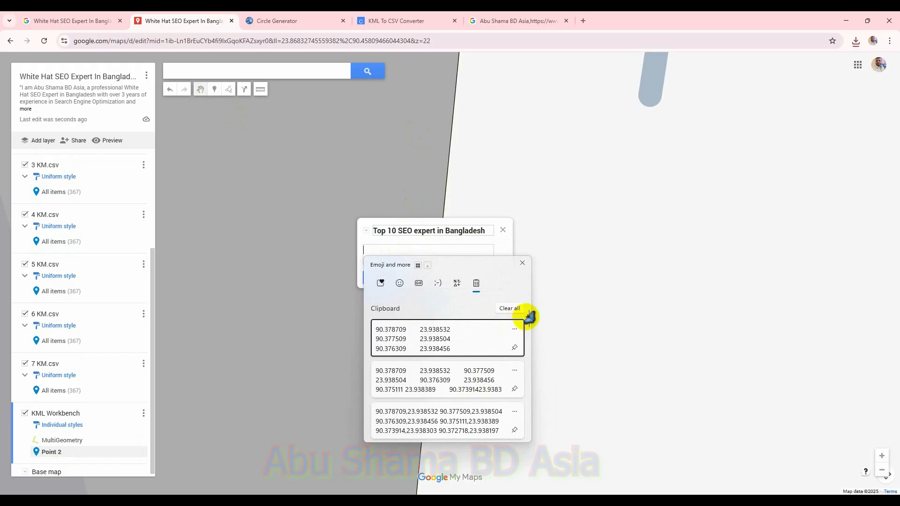
left_click_drag(529, 318, 522, 463)
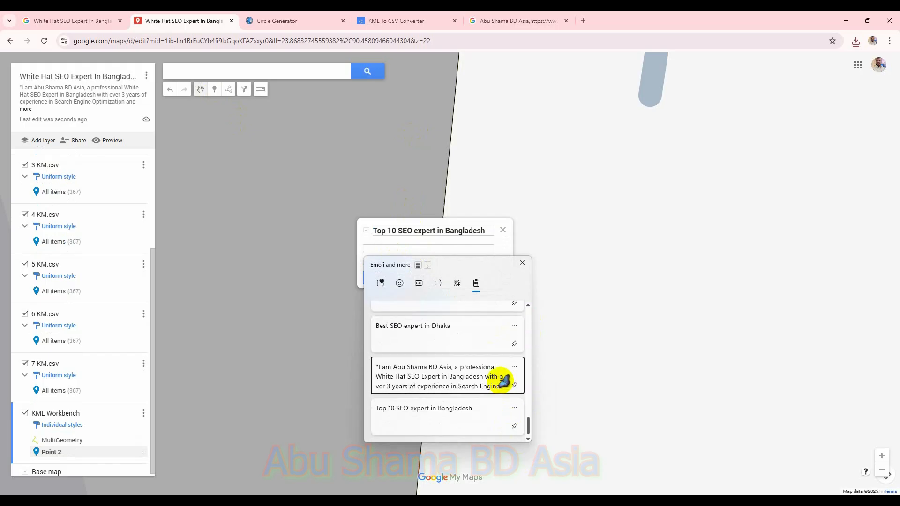
left_click(502, 380)
left_click(380, 278)
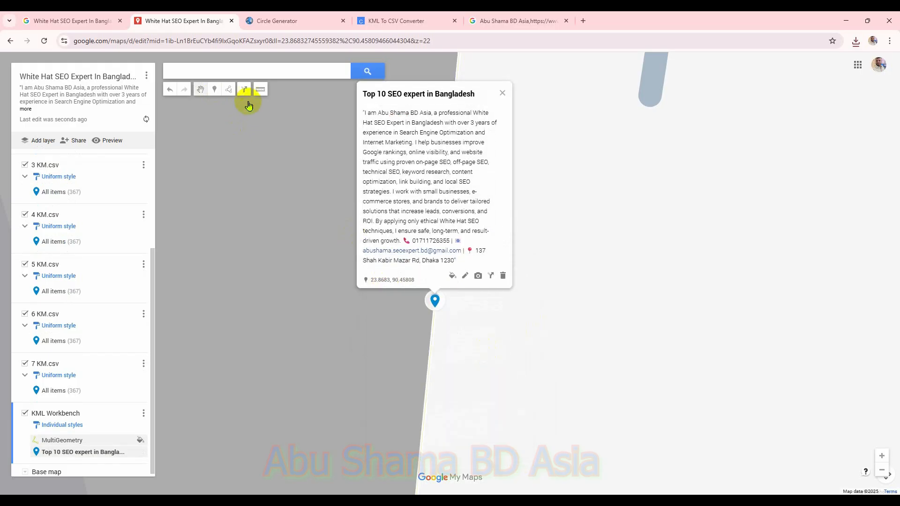
Step: Add a second marker just above the first on the circle line and title it Best SEO expert in Dhaka
left_click(216, 92)
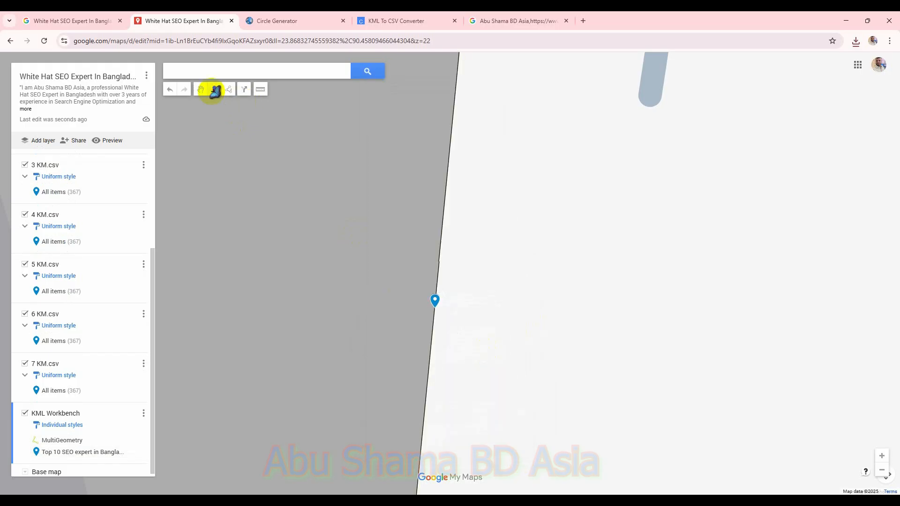
left_click(436, 289)
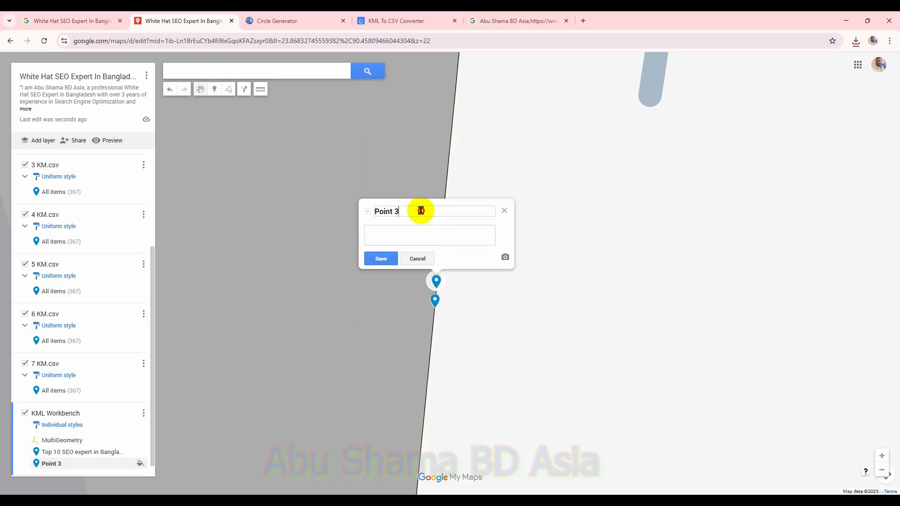
key("super+v")
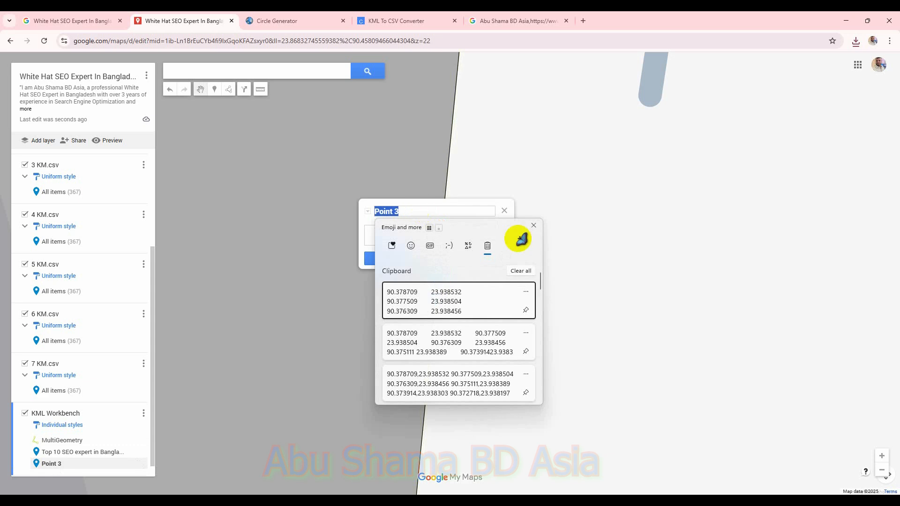
left_click_drag(539, 278, 547, 420)
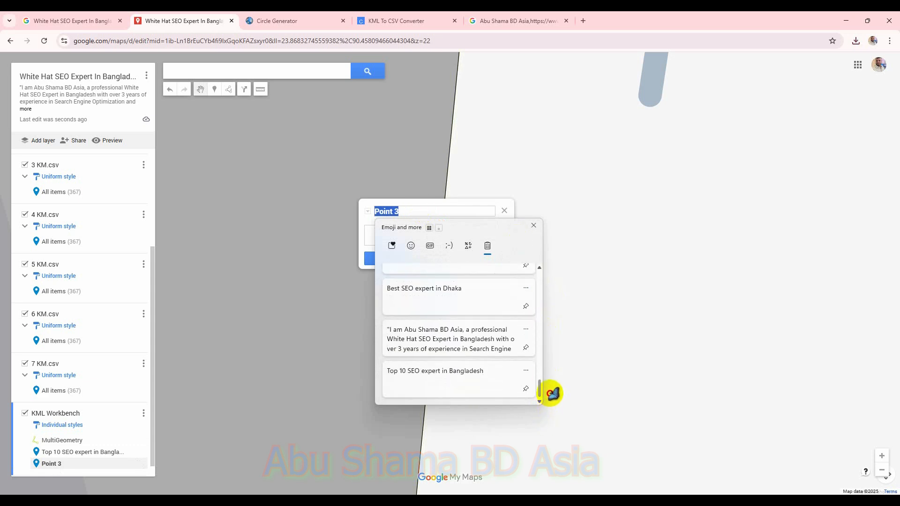
left_click(461, 296)
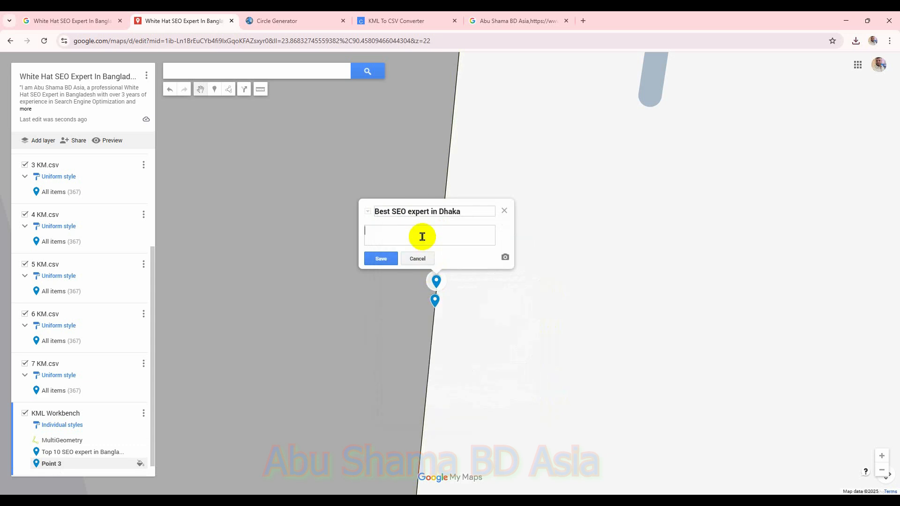
Step: Paste the saved business description into this marker's description from clipboard history and save the marker
key("super+v")
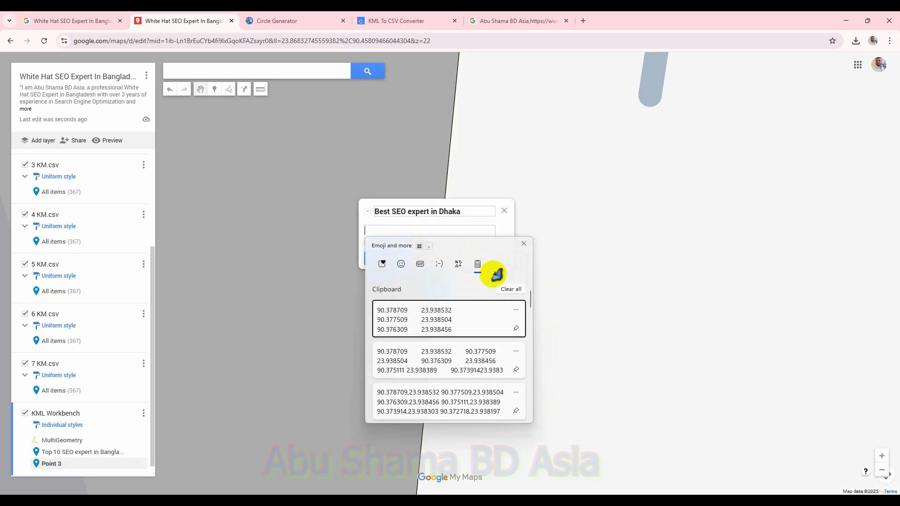
left_click_drag(528, 297, 544, 411)
scroll(520, 403, "up", 5)
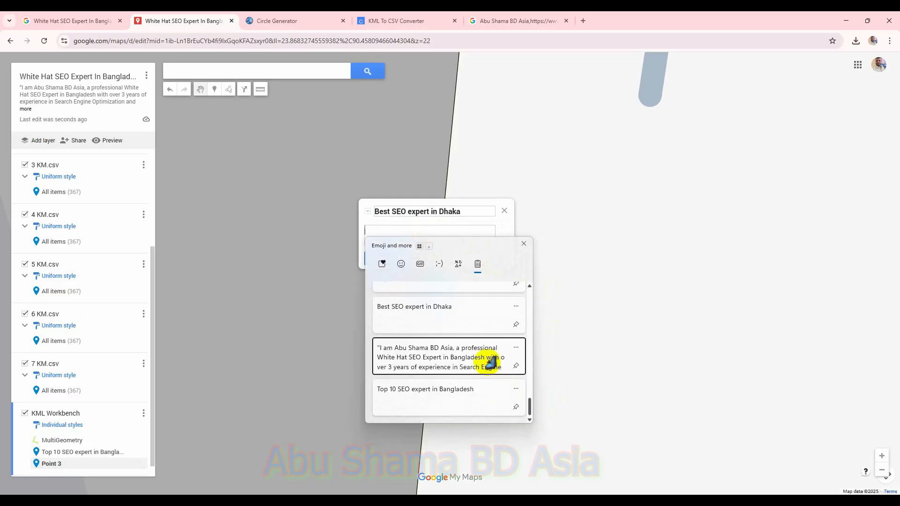
left_click(493, 366)
left_click(395, 258)
Step: Add a third marker above the previous one and title it Top 5 best SEO expert in Bangladesh from clipboard history
left_click(214, 90)
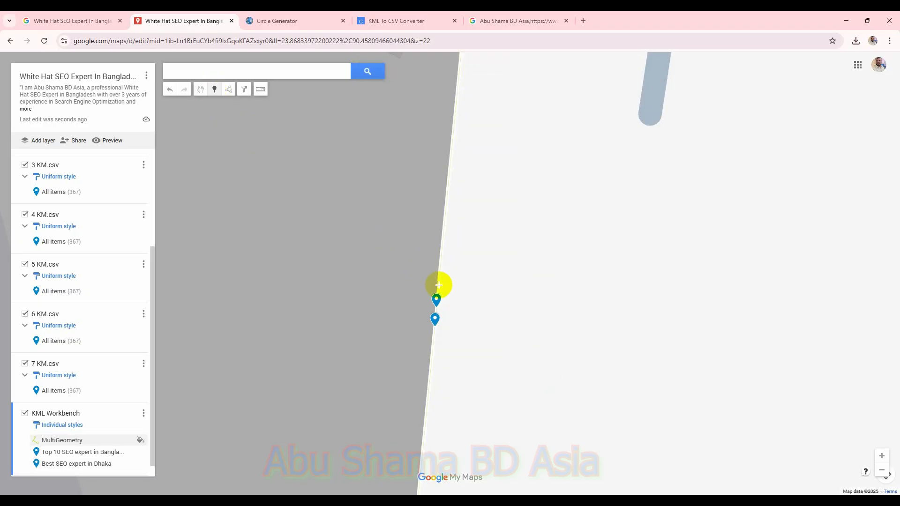
left_click(439, 285)
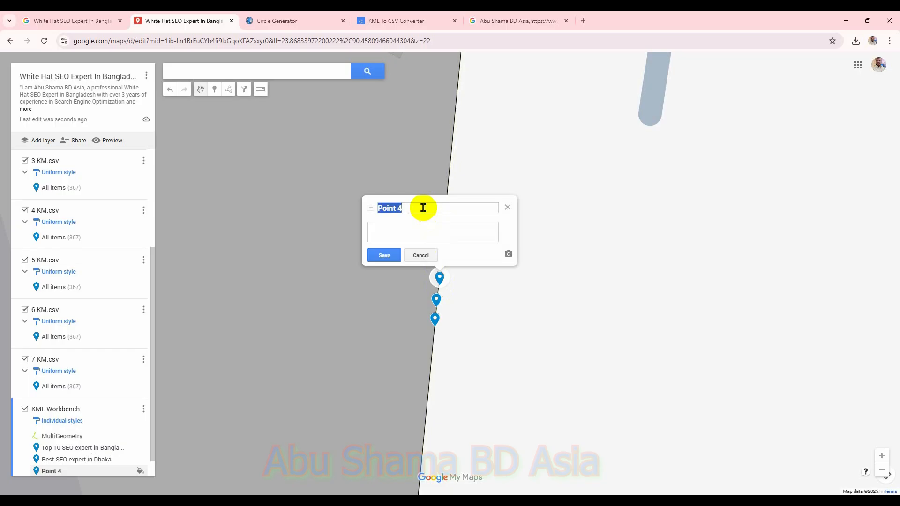
key("super+v")
scroll(518, 342, "down", 2)
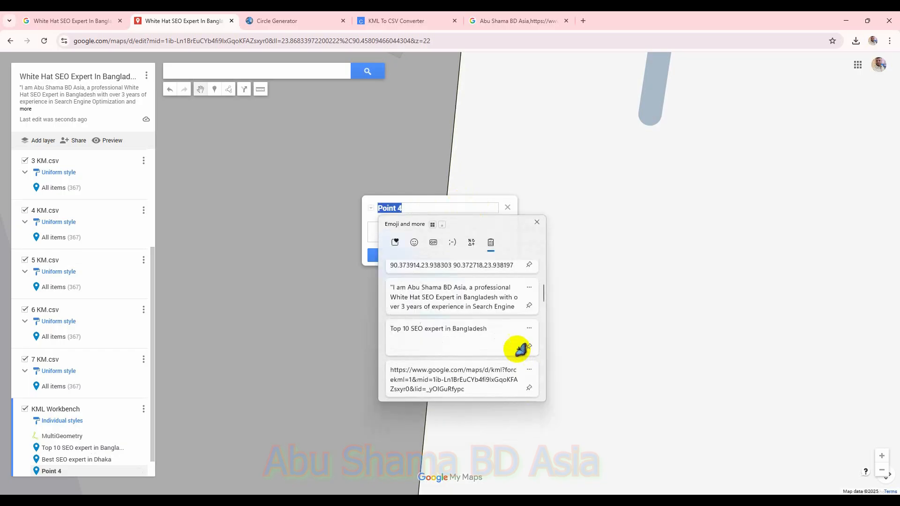
scroll(519, 336, "down", 5)
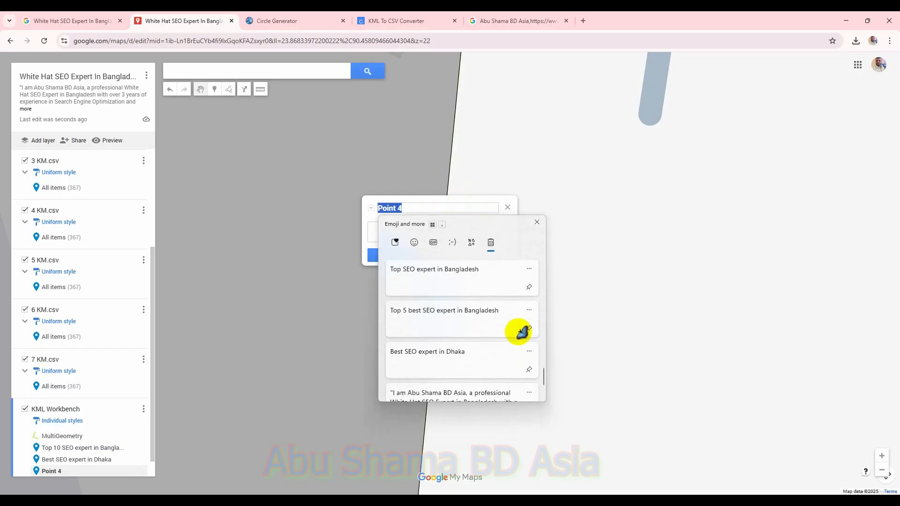
left_click(466, 314)
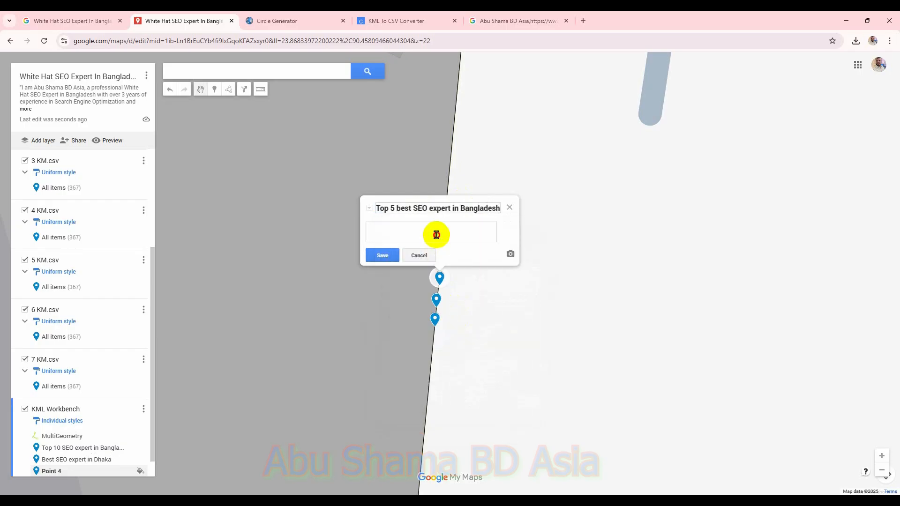
Step: Fill the third marker's description with the saved business description and save it
key("super+v")
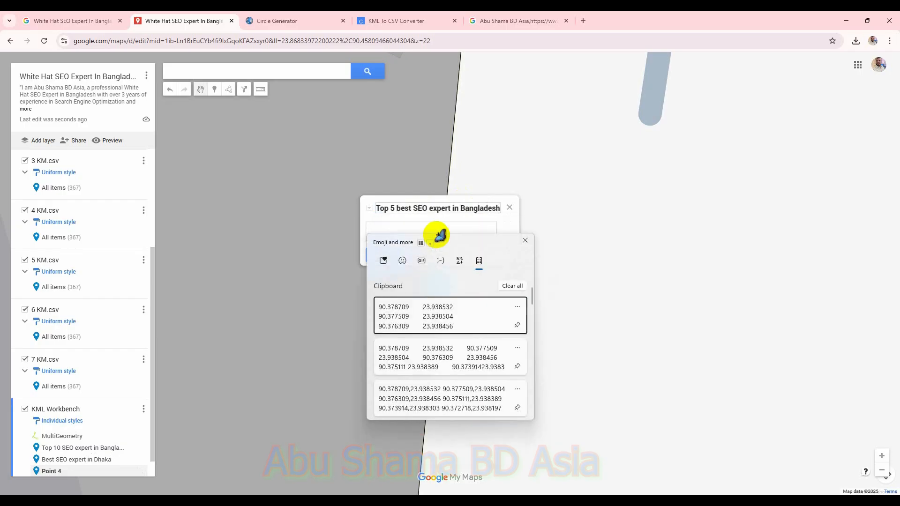
scroll(539, 403, "down", 5)
scroll(541, 407, "down", 3)
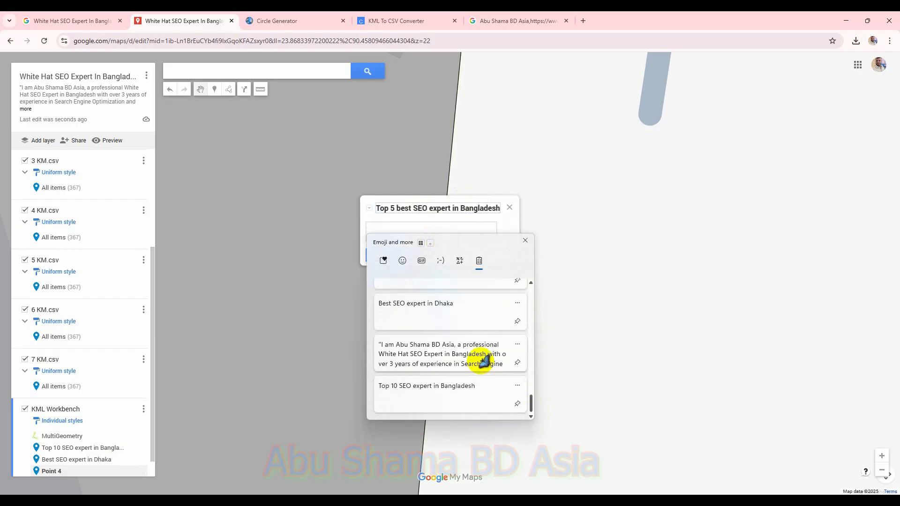
left_click(481, 359)
left_click(382, 255)
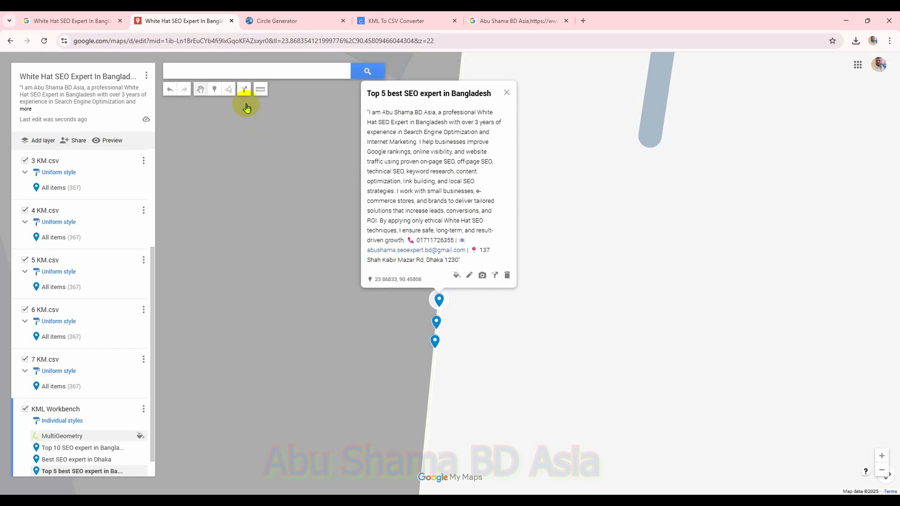
Step: Add a fourth marker higher on the circle line and title it Top SEO expert in Bangladesh
left_click(215, 90)
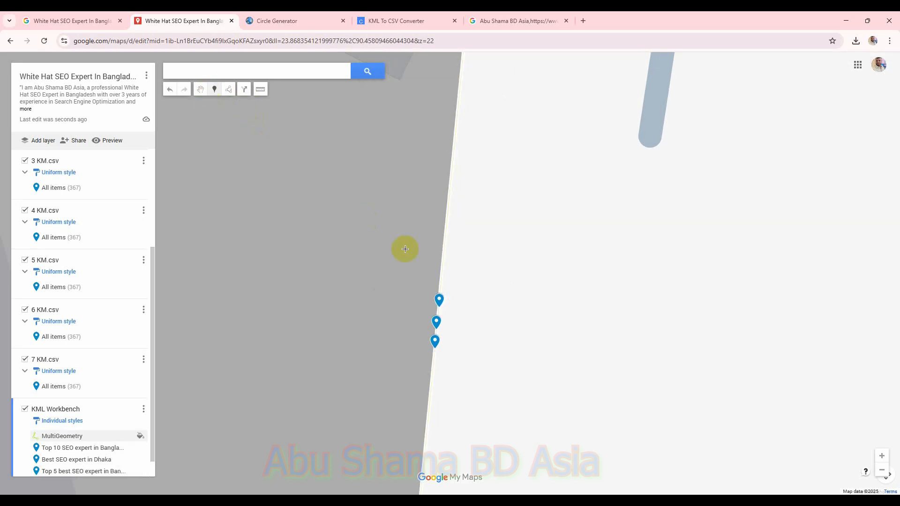
left_click(441, 284)
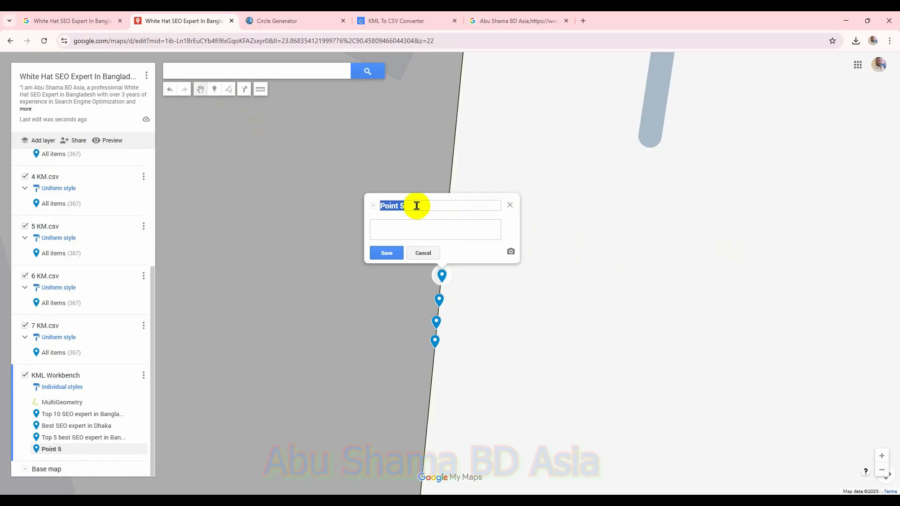
key("super+v")
left_click_drag(545, 280, 551, 372)
left_click(491, 344)
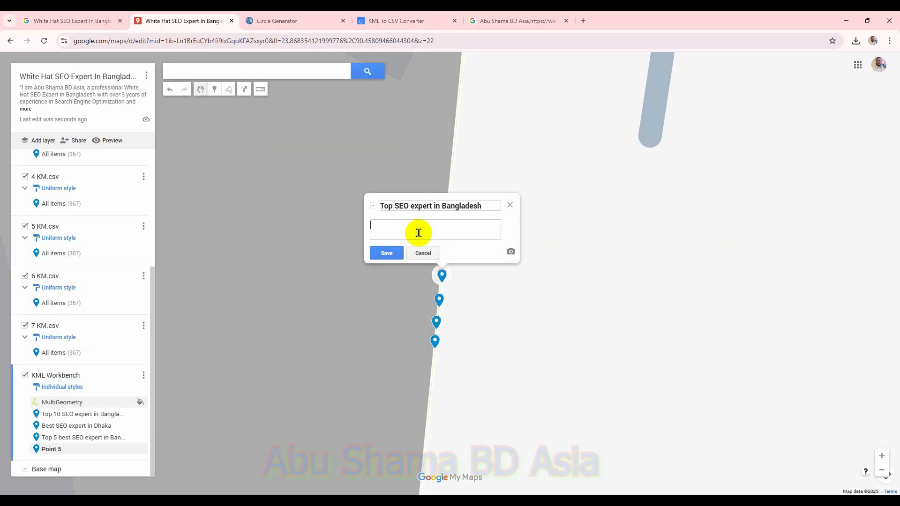
Step: Paste the saved business description into the fourth marker's description and save it
key("super+v")
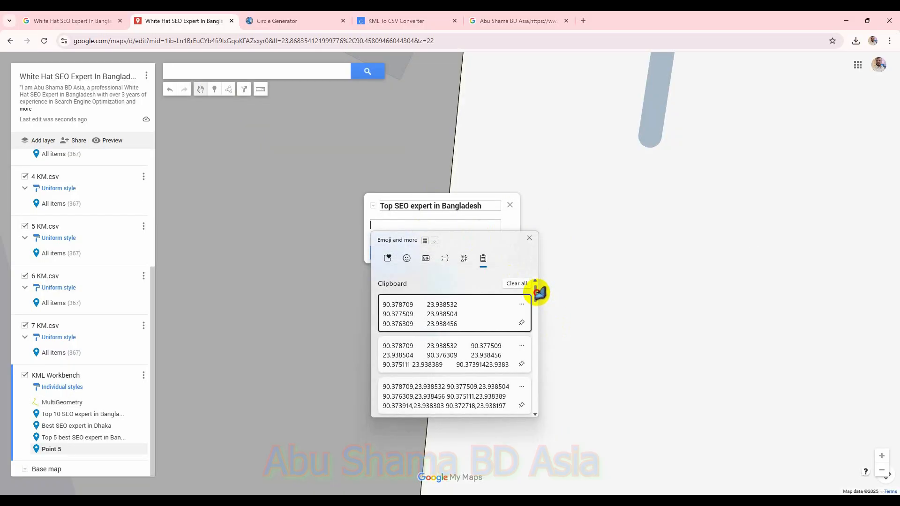
left_click_drag(539, 292, 554, 412)
left_click(497, 362)
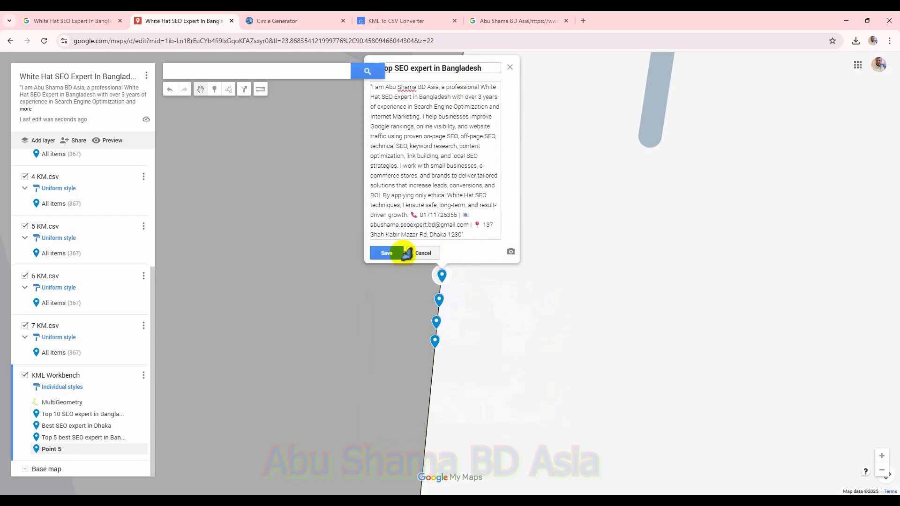
left_click(381, 254)
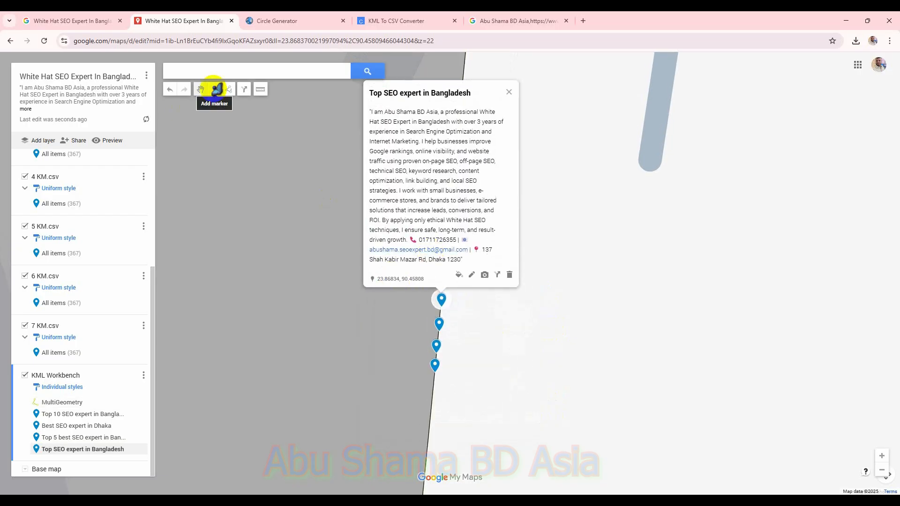
Step: Add a fifth marker above the others on the circle line and title it White Hat SEO Expert In Bangladesh from clipboard history
left_click(215, 90)
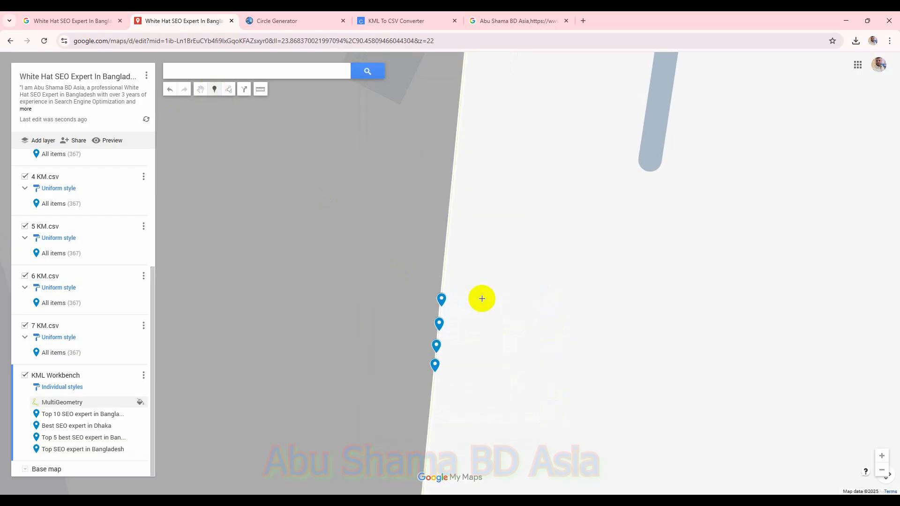
left_click(444, 283)
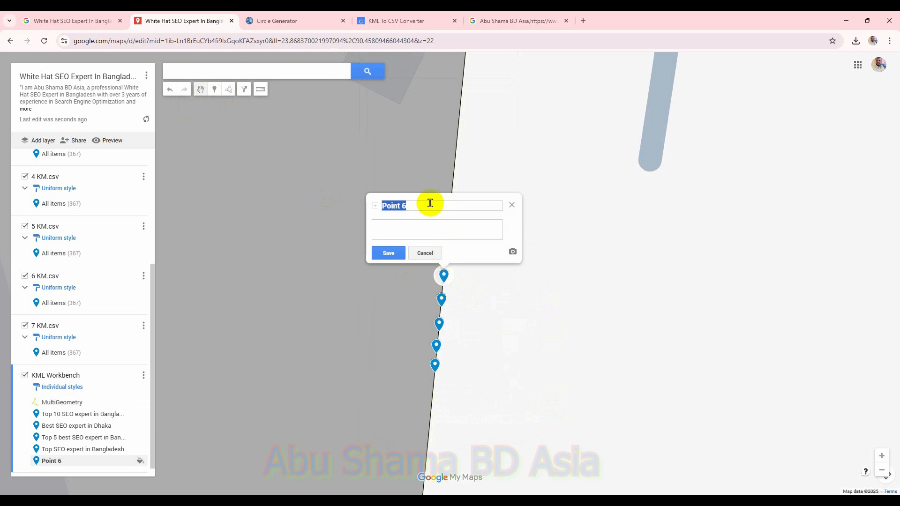
key("super+v")
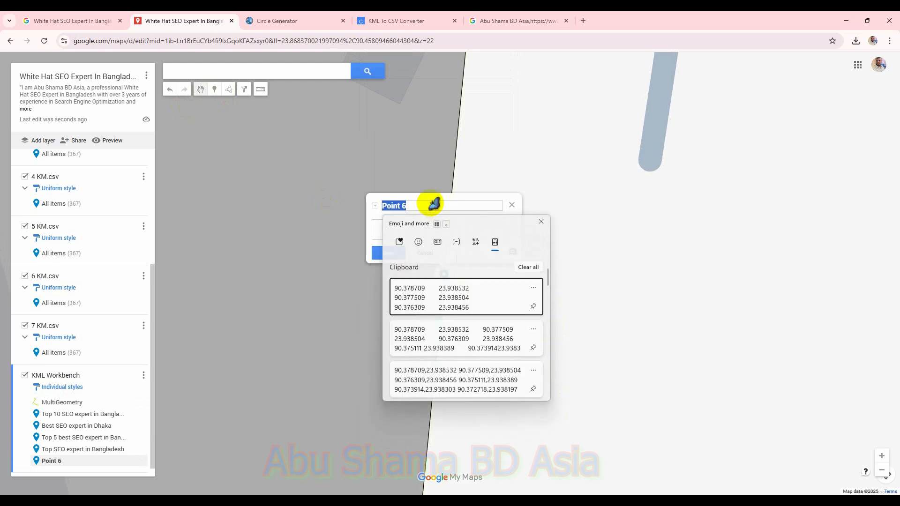
scroll(550, 329, "down", 10)
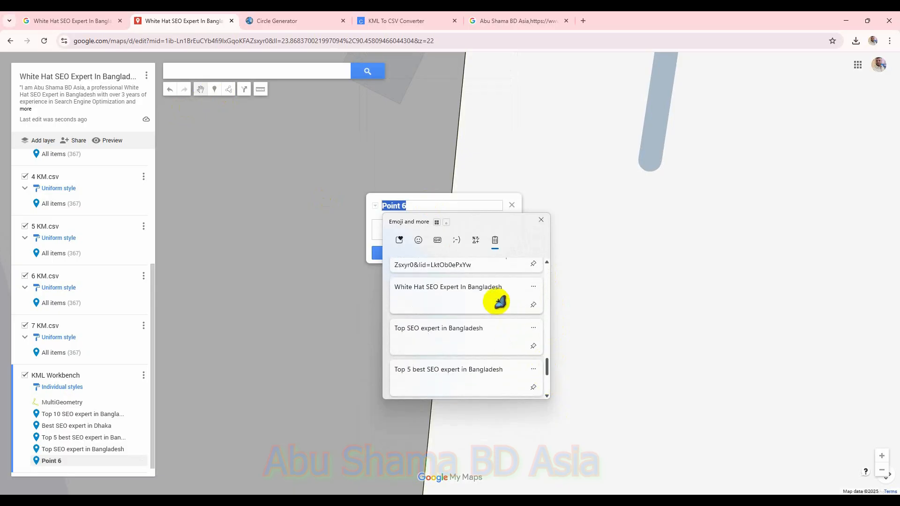
left_click(469, 293)
left_click(424, 236)
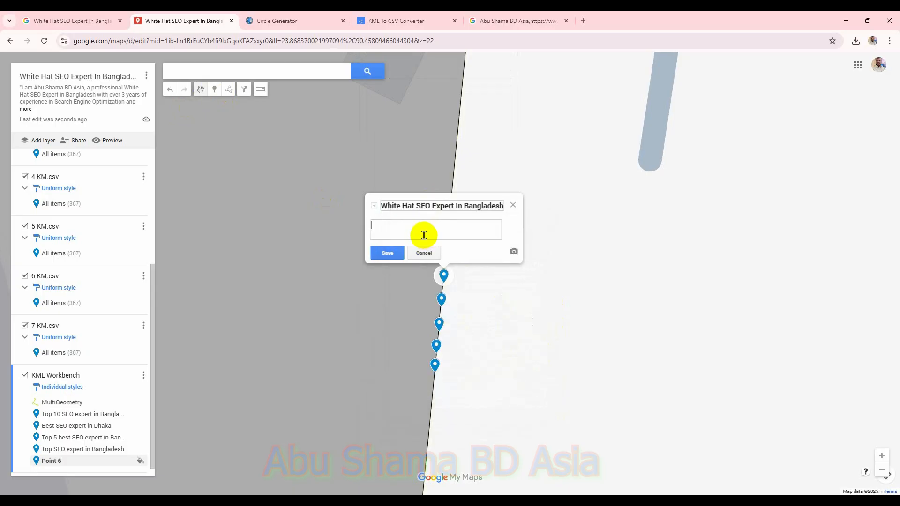
Step: Fill the fifth marker's description with the saved business description from clipboard history and save it
key("super+v")
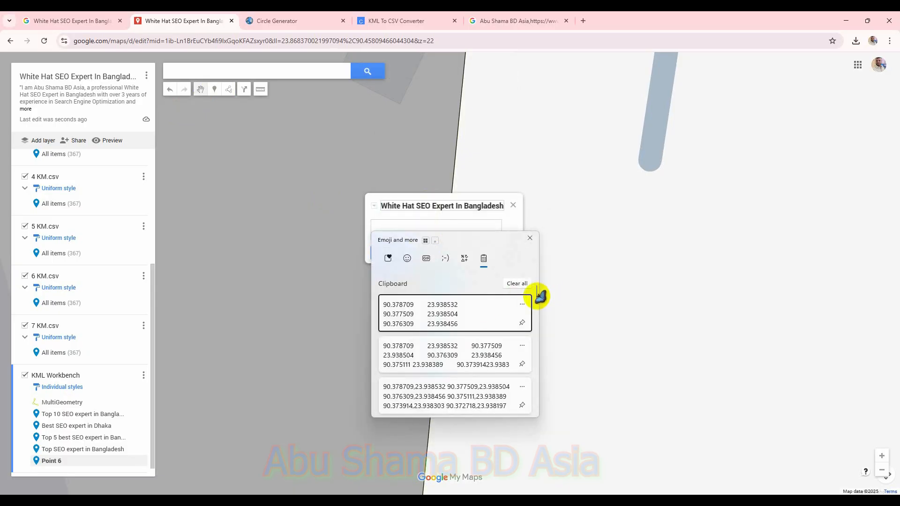
scroll(541, 297, "down", 8)
left_click(484, 356)
left_click(388, 253)
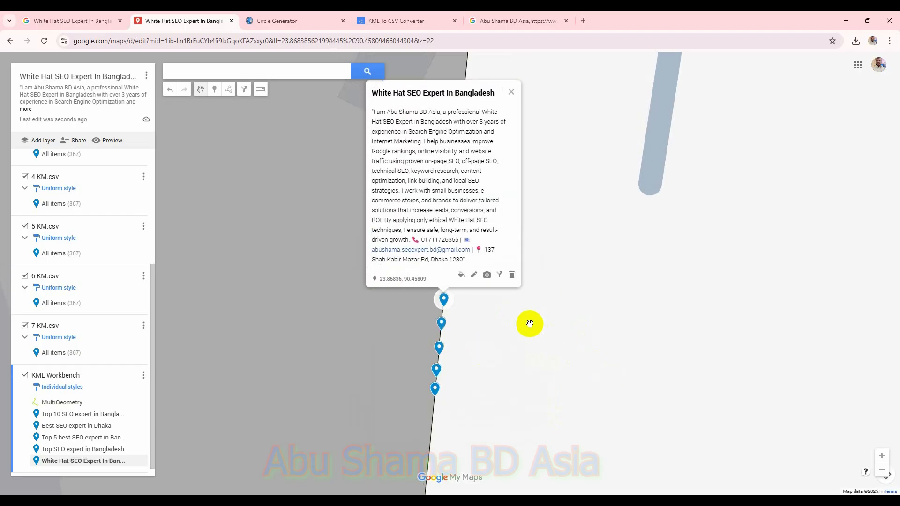
Step: Export the KML Workbench layer as KML with the network link option kept up to date enabled
left_click(143, 375)
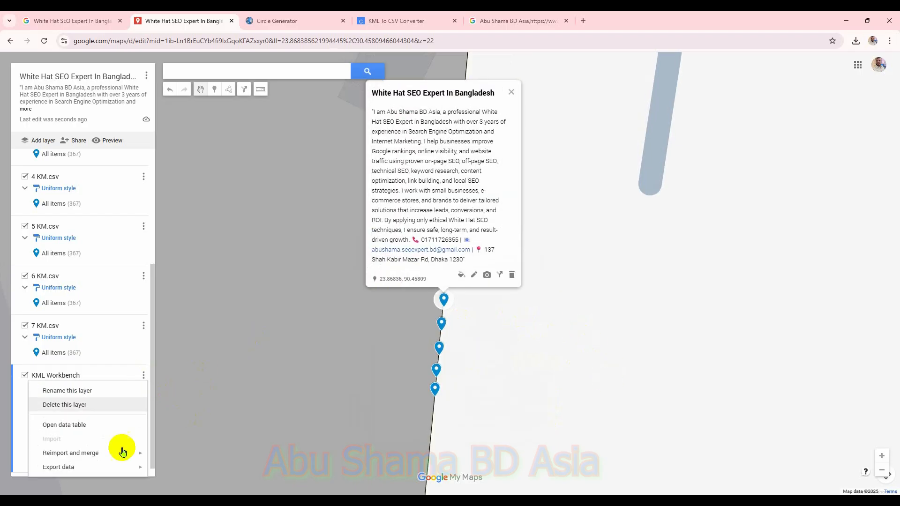
mouse_move(140, 467)
left_click(187, 470)
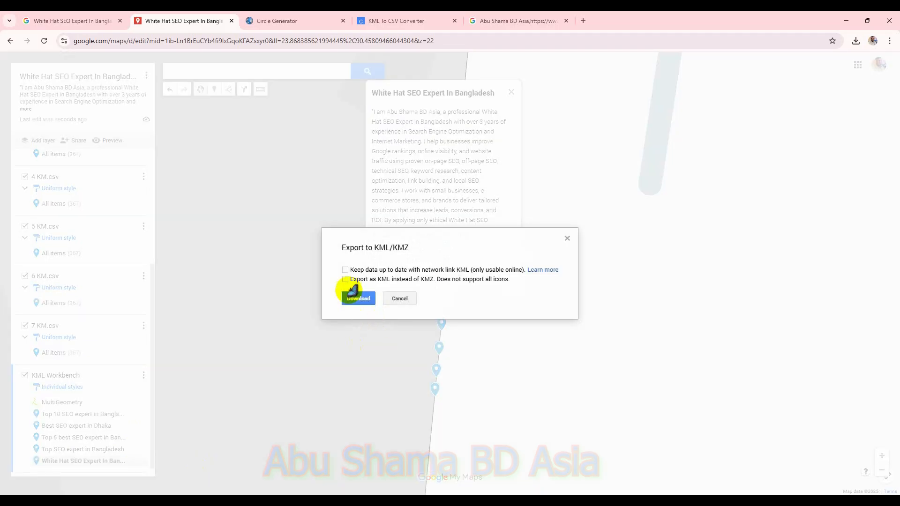
left_click(345, 270)
left_click(359, 308)
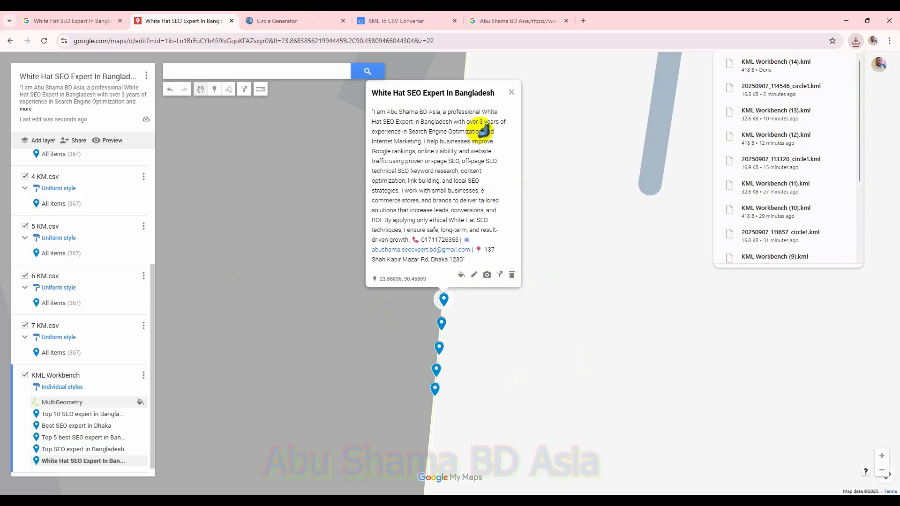
Step: Convert the exported KML Workbench (14).kml to CSV in the KML To CSV Converter and select the network link URL
left_click(405, 21)
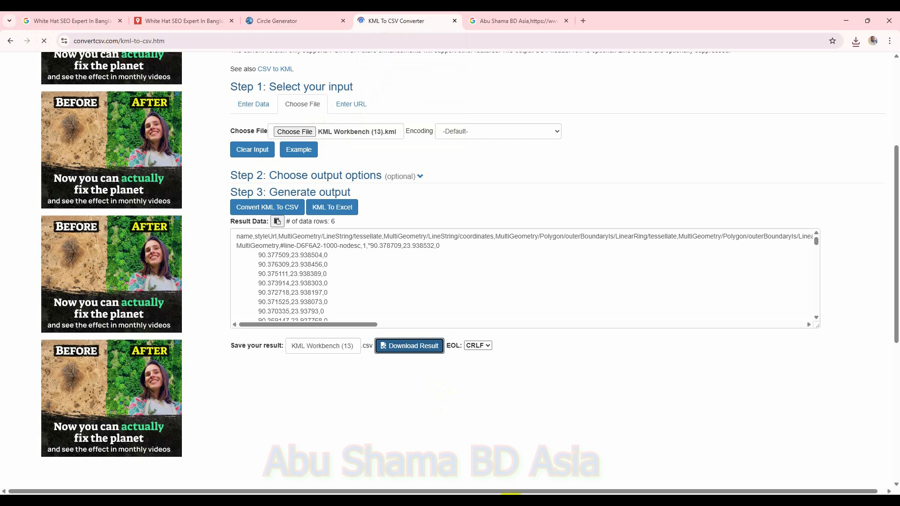
left_click(315, 100)
left_click(295, 131)
left_click(40, 118)
double_click(114, 90)
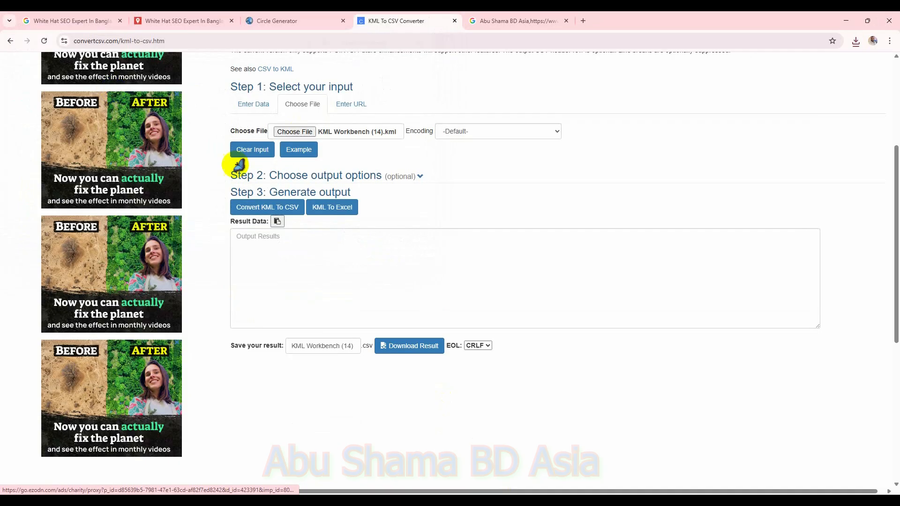
left_click(285, 211)
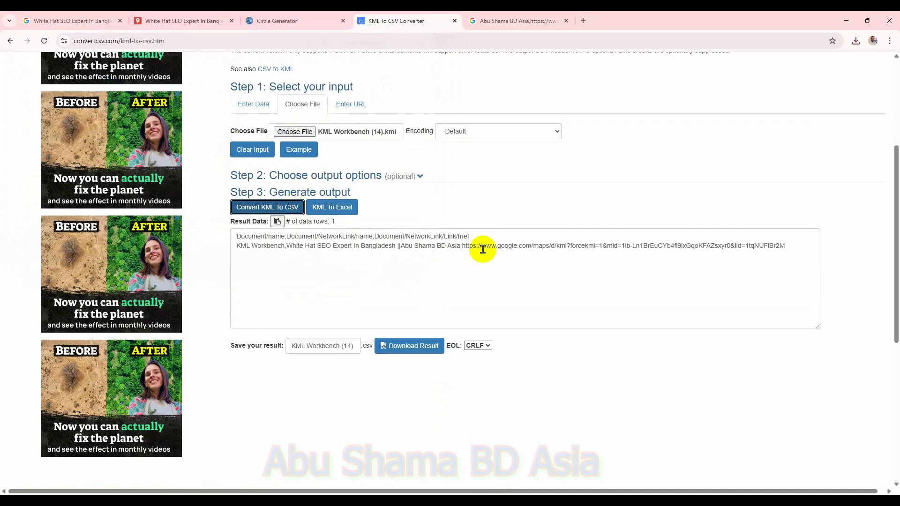
left_click_drag(463, 246, 763, 255)
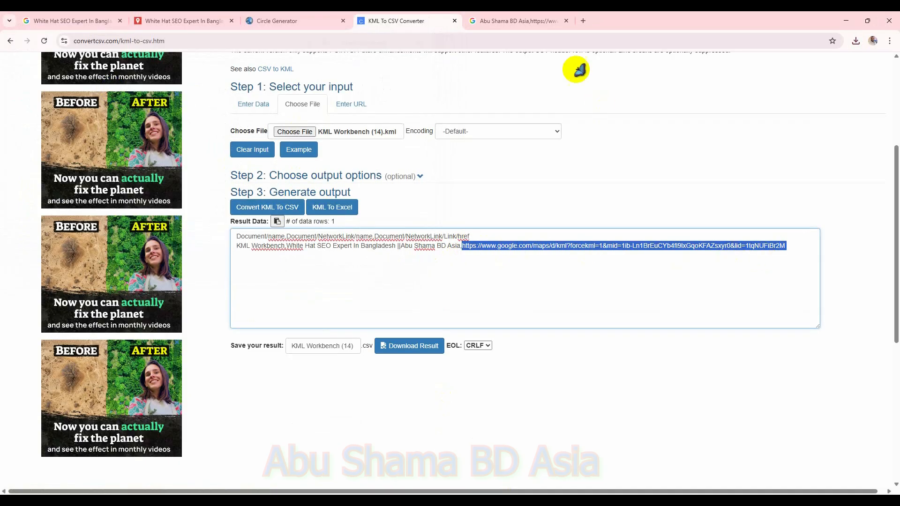
Step: Open the copied network link URL in the last browser tab to download the layer's full KML
left_click(543, 19)
left_click(547, 39)
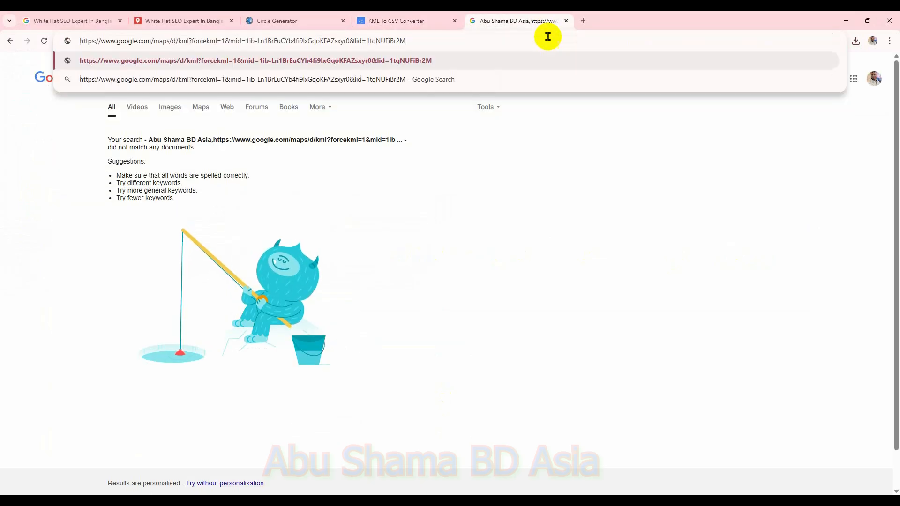
key("Return")
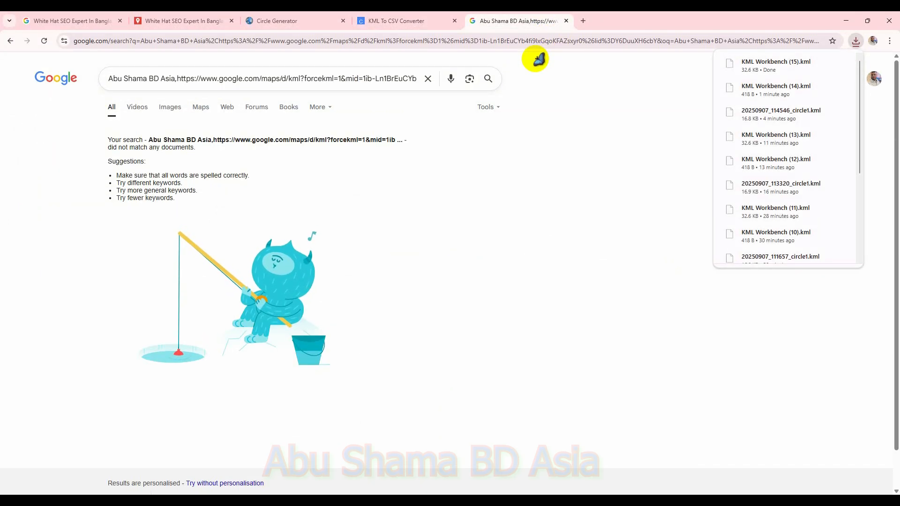
left_click(291, 20)
left_click(44, 41)
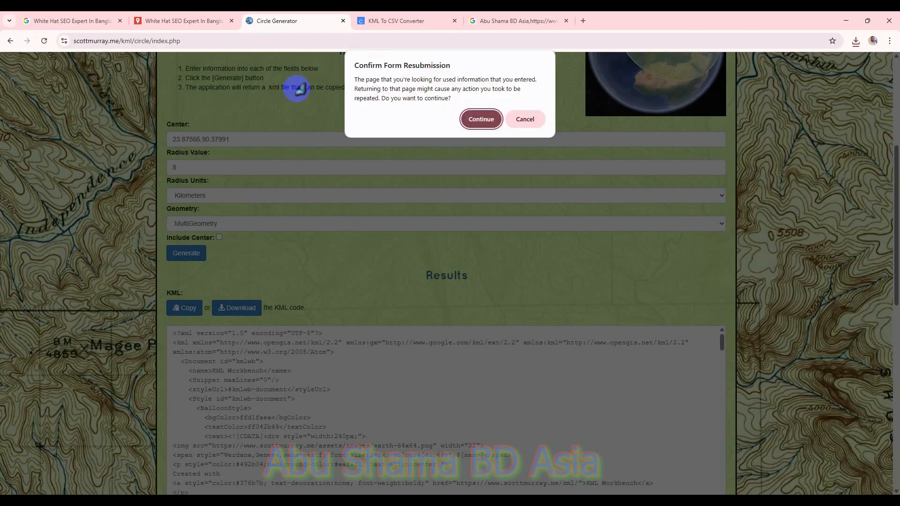
left_click(524, 119)
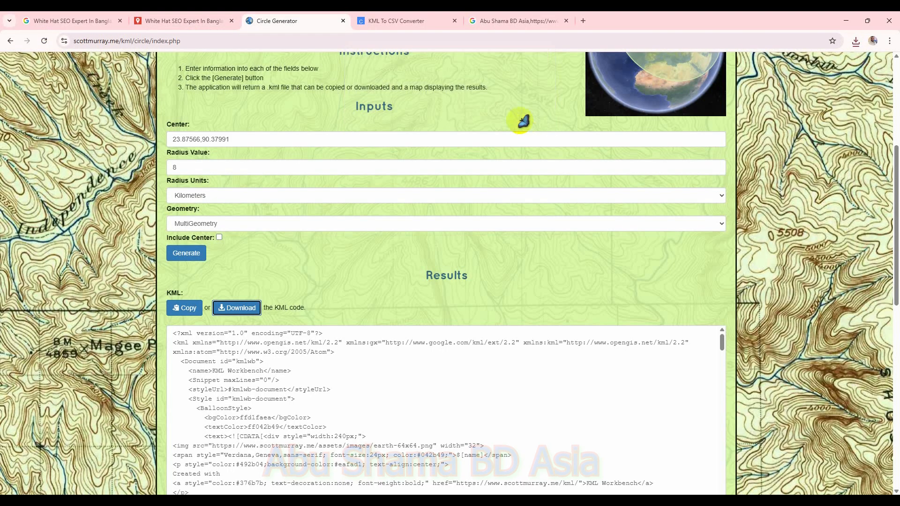
Step: Convert KML Workbench (15).kml to CSV in the KML To CSV Converter and download the result
left_click(408, 21)
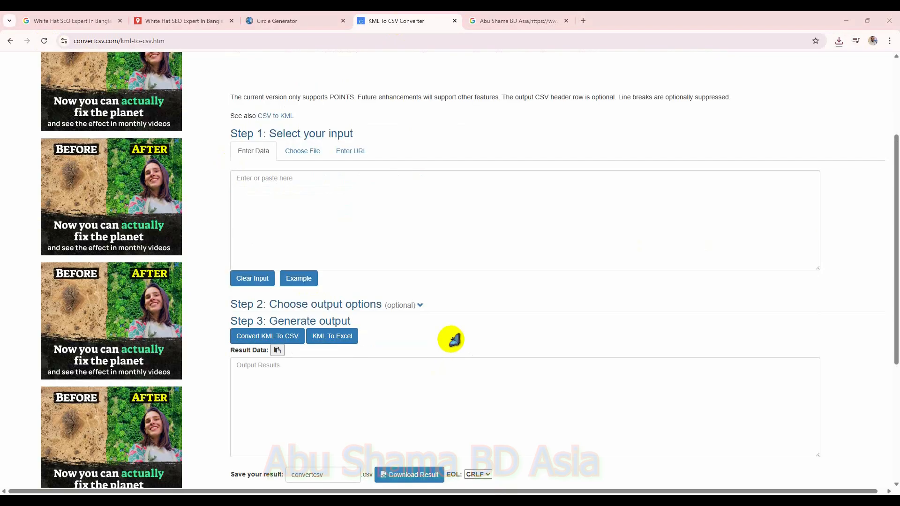
left_click(306, 151)
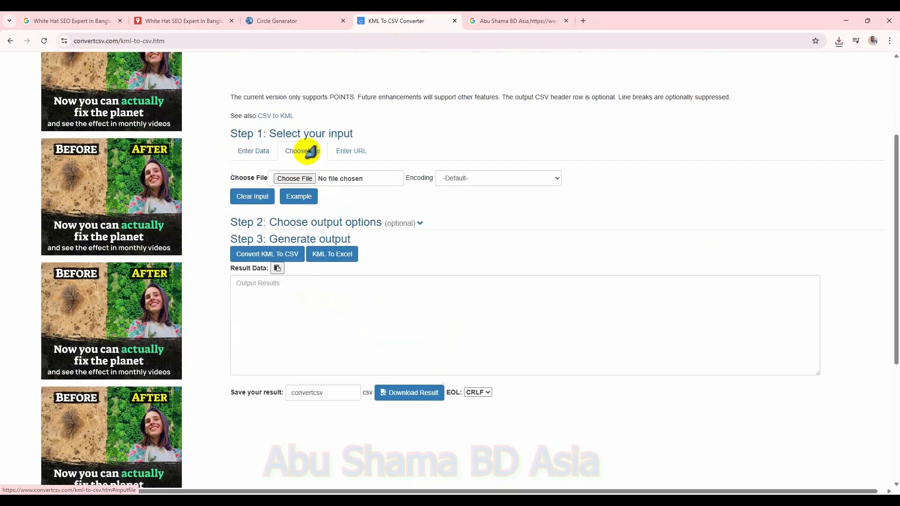
left_click(306, 177)
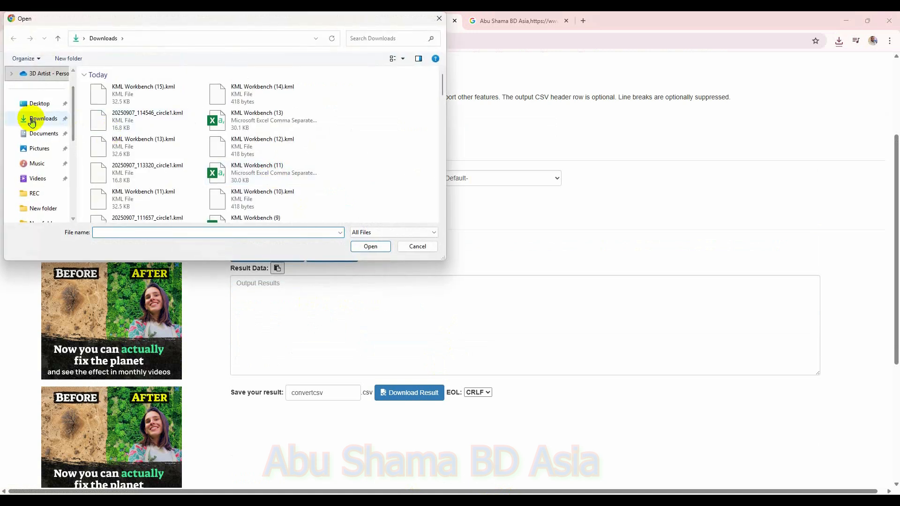
left_click(25, 118)
double_click(115, 90)
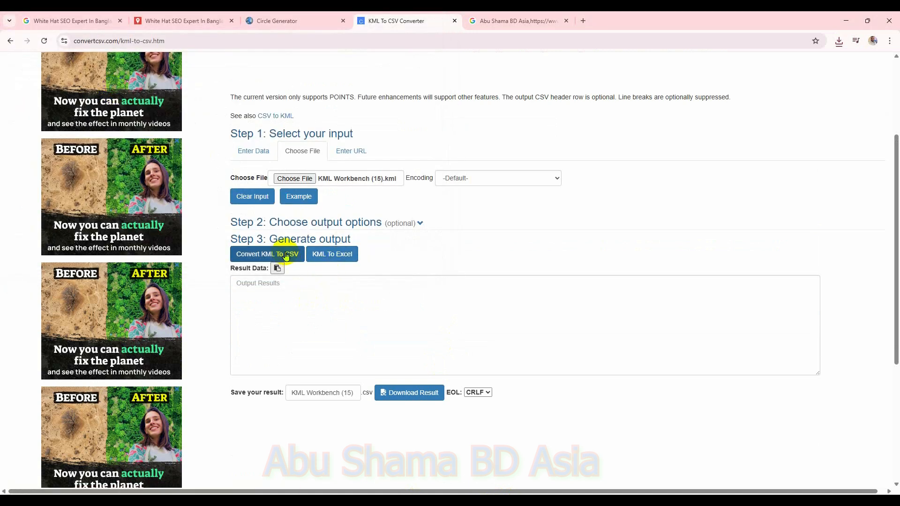
left_click(284, 254)
left_click(410, 393)
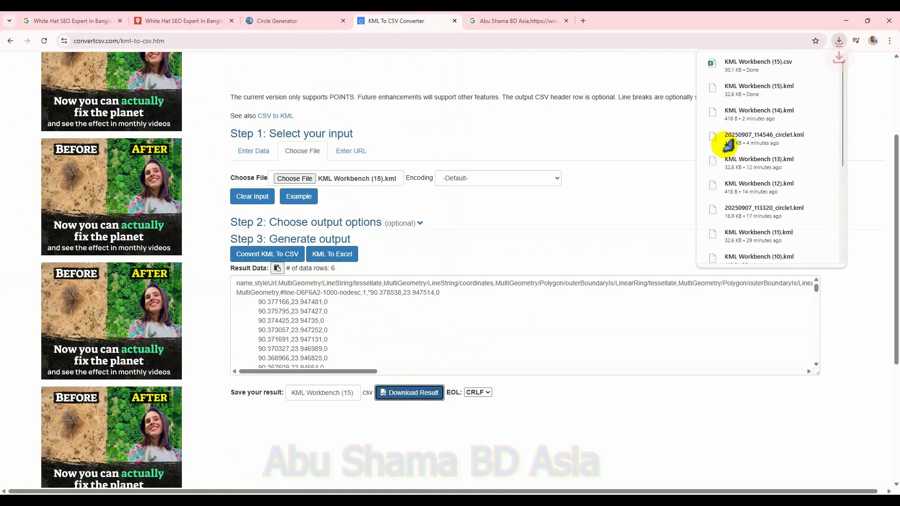
Step: Open the downloaded CSV and replace the MultiGeometry name in row 2 with the Top 10 SEO expert in Bangladesh name
left_click(759, 65)
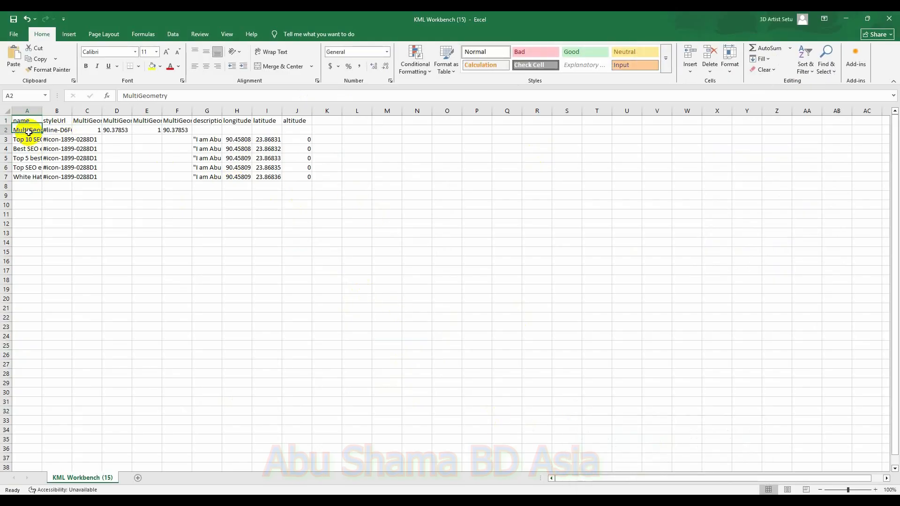
key("BackSpace")
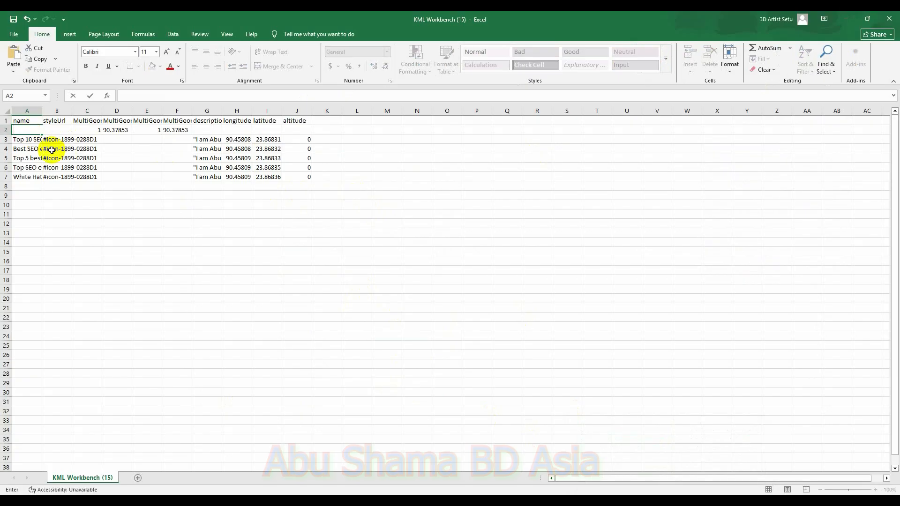
left_click(36, 137)
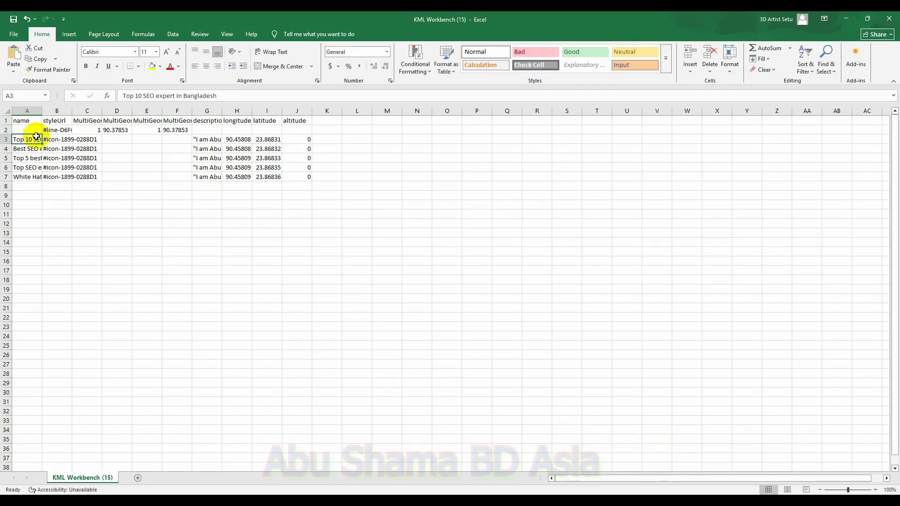
key("ctrl+c")
left_click(27, 130)
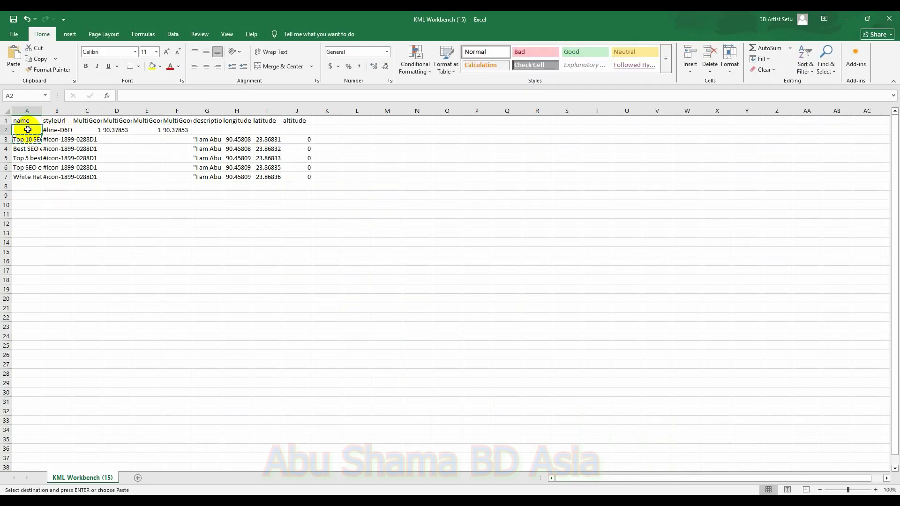
Step: Copy row 3's description, longitude, latitude and altitude cells into row 2
left_click_drag(195, 140, 304, 138)
key("ctrl+c")
left_click(209, 131)
key("ctrl+v")
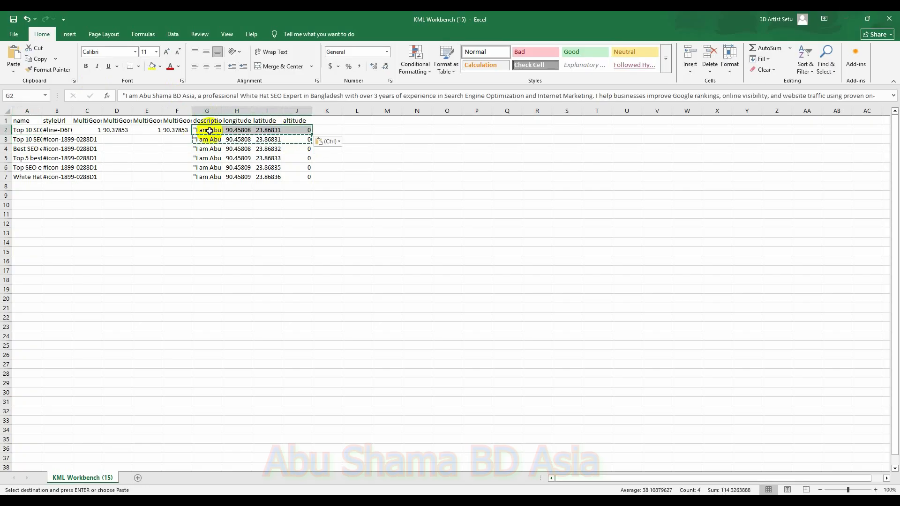
Step: Add a new blank sheet to the KML Workbench (15) workbook
left_click(138, 479)
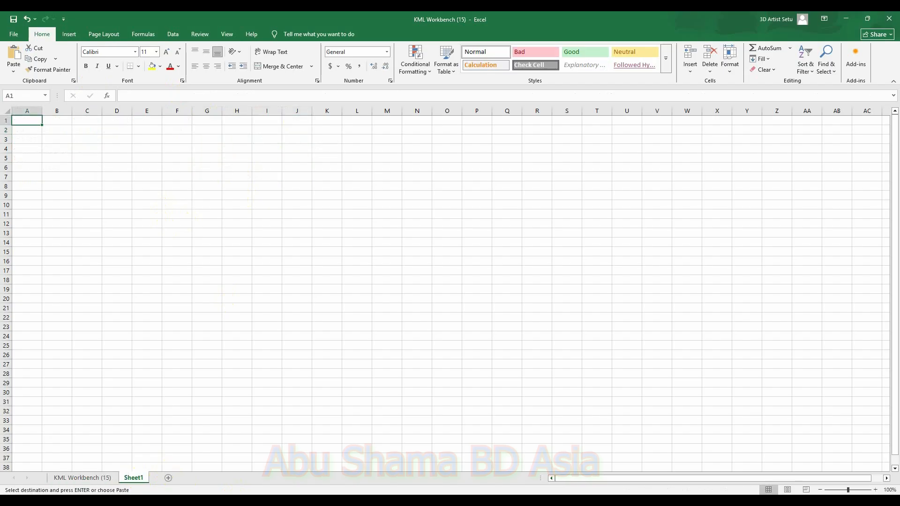
left_click(611, 501)
Step: Select the 8 km circle's LineString coordinates in the Circle Generator KML code and return to the workbook's new sheet
left_click(292, 20)
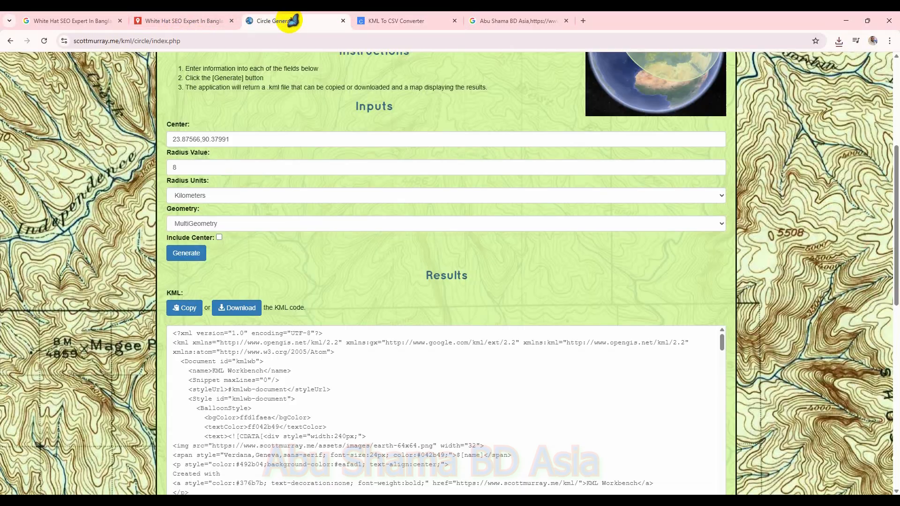
scroll(312, 347, "down", 10)
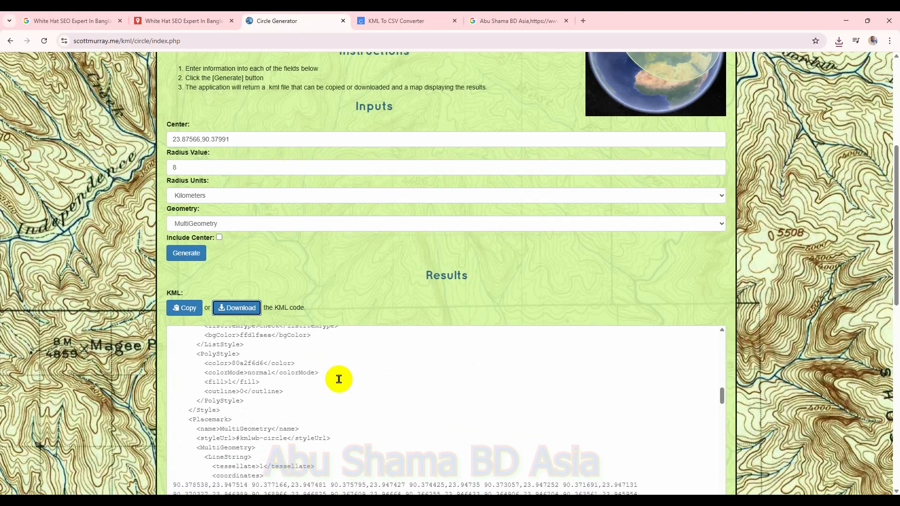
scroll(335, 378, "down", 5)
scroll(300, 380, "up", 3)
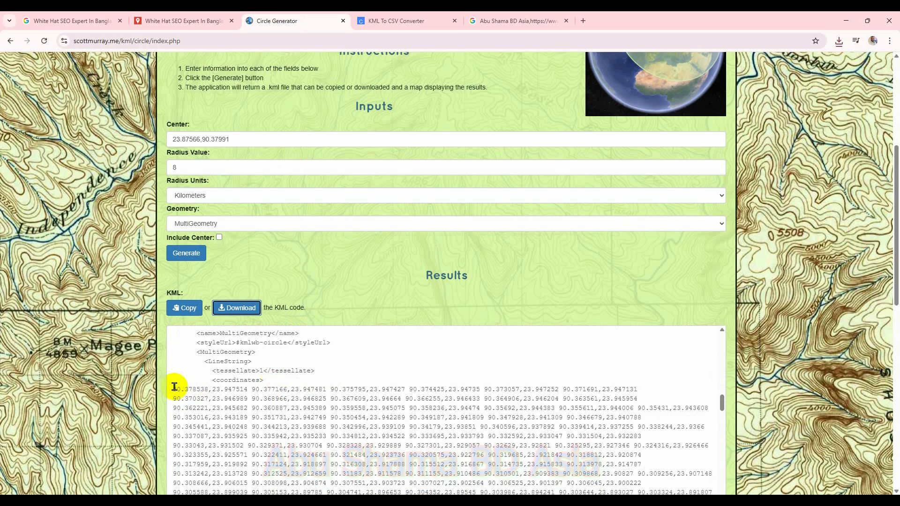
left_click_drag(174, 389, 568, 443)
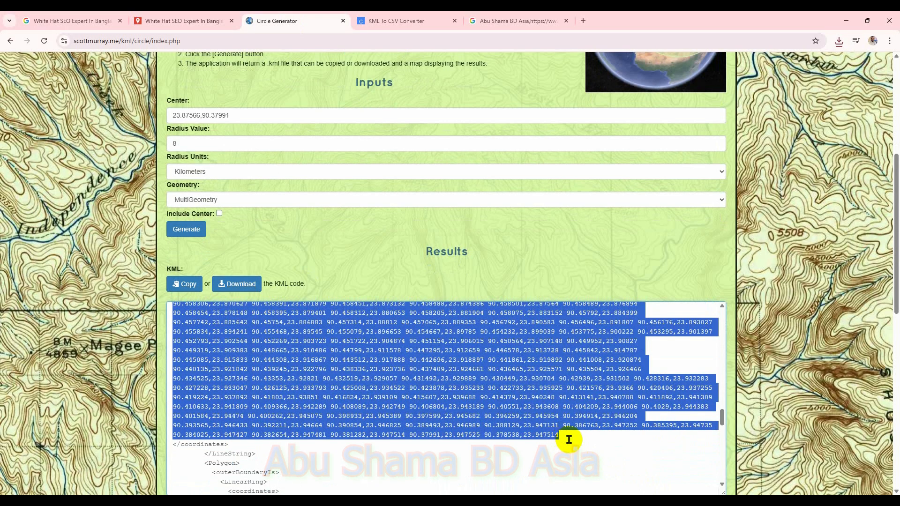
mouse_move(643, 478)
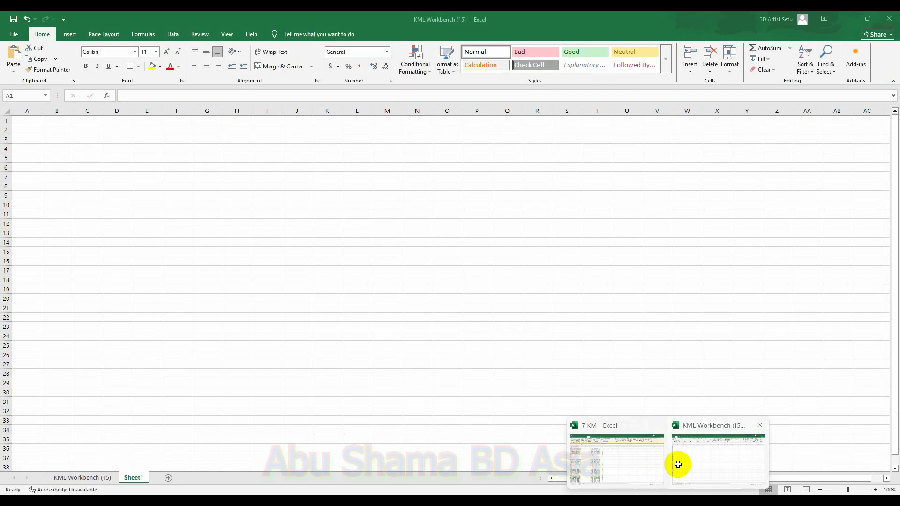
left_click(678, 463)
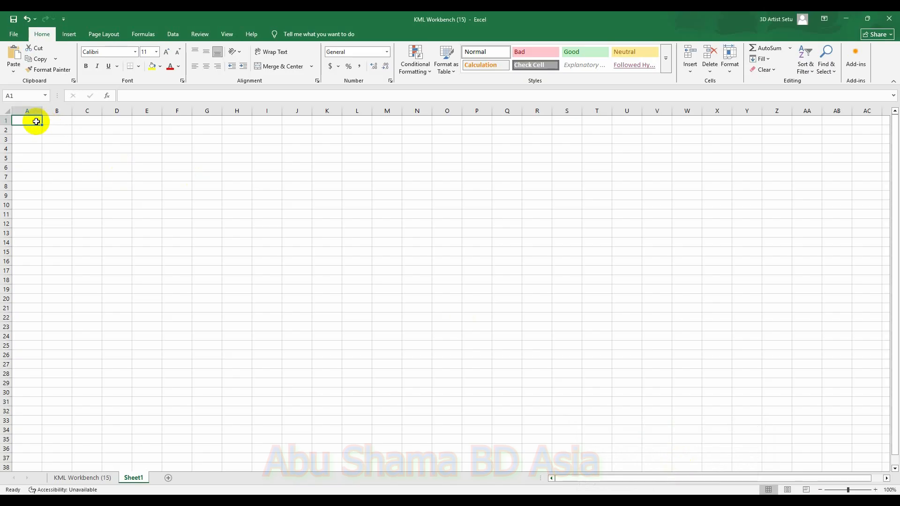
Step: Paste the copied circle coordinates into cell A1 of the new sheet and split them with Text to Columns
key("ctrl+v")
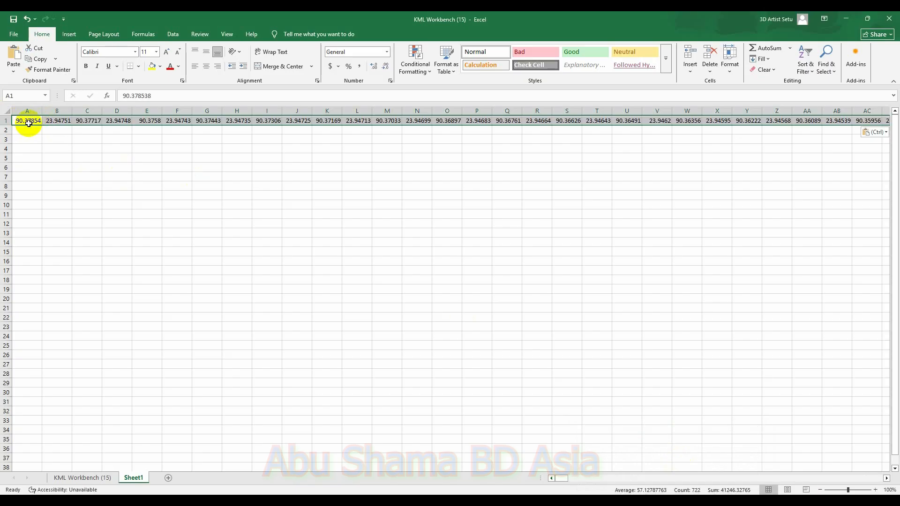
left_click(29, 123)
left_click(172, 35)
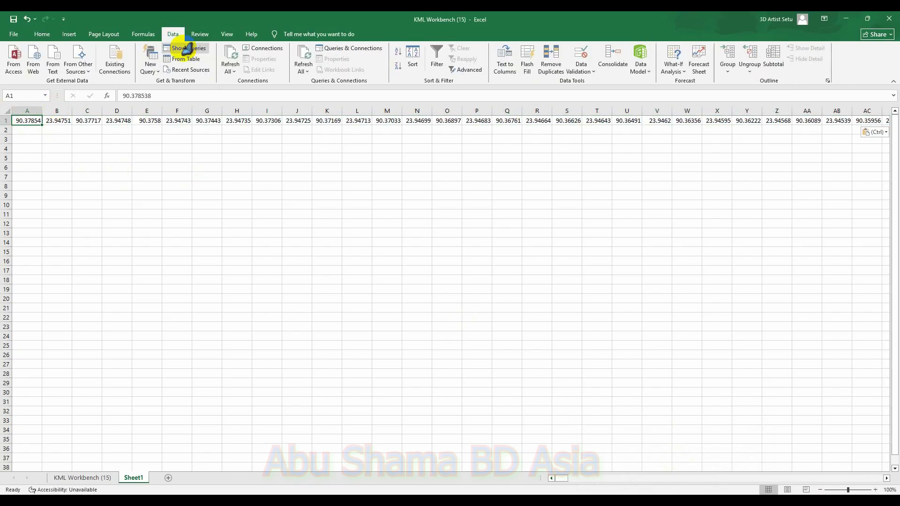
left_click(505, 61)
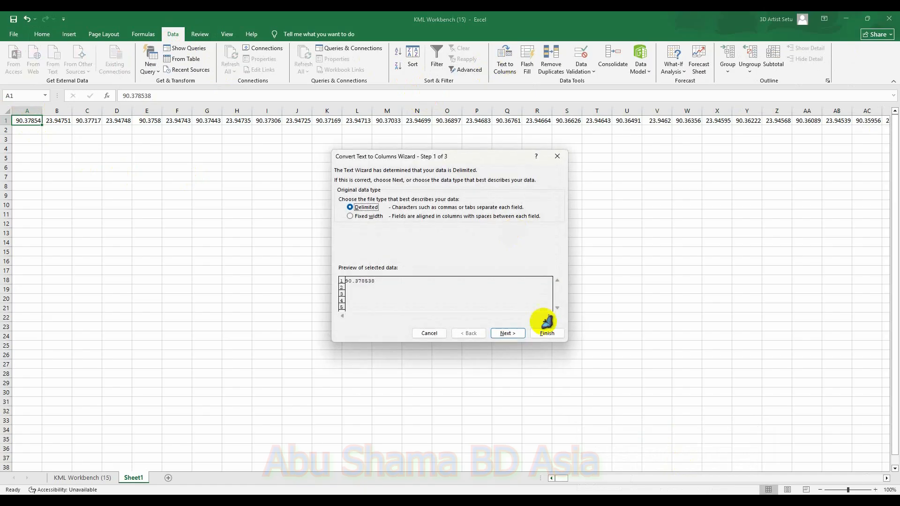
left_click(513, 335)
left_click(514, 335)
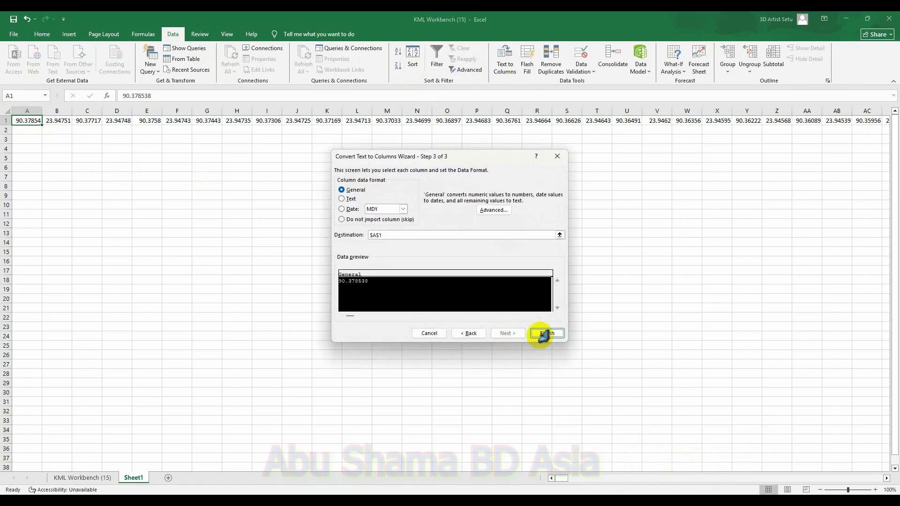
left_click(544, 335)
Step: Transpose the first row of coordinates into column A starting at A2, then delete the original first row
left_click(4, 121)
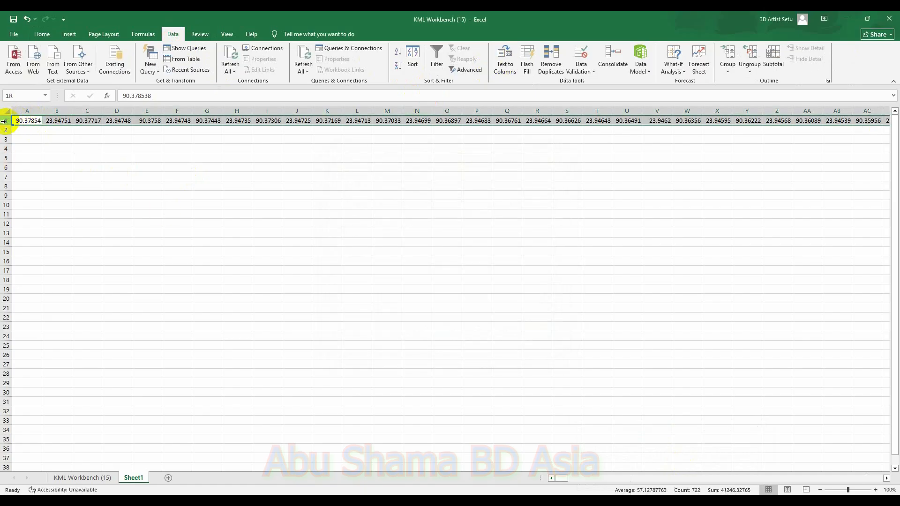
key("ctrl+c")
left_click(30, 130)
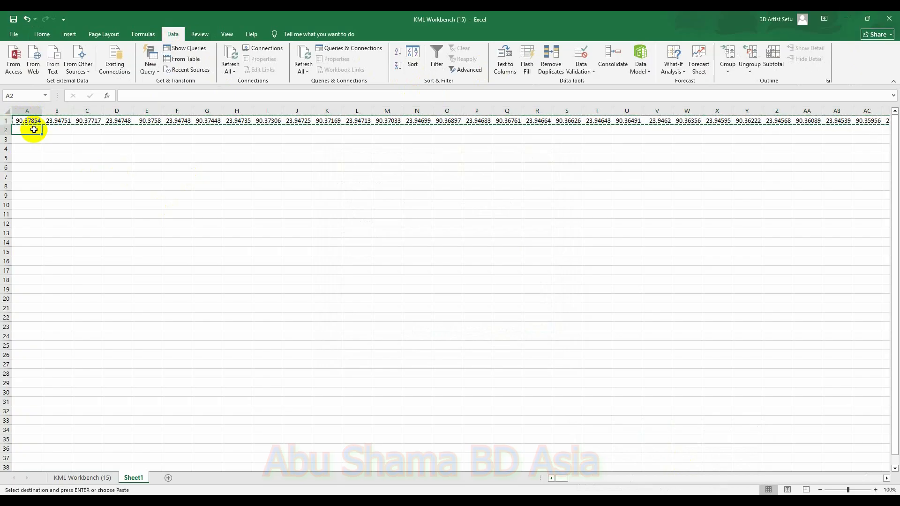
right_click(32, 131)
left_click(69, 201)
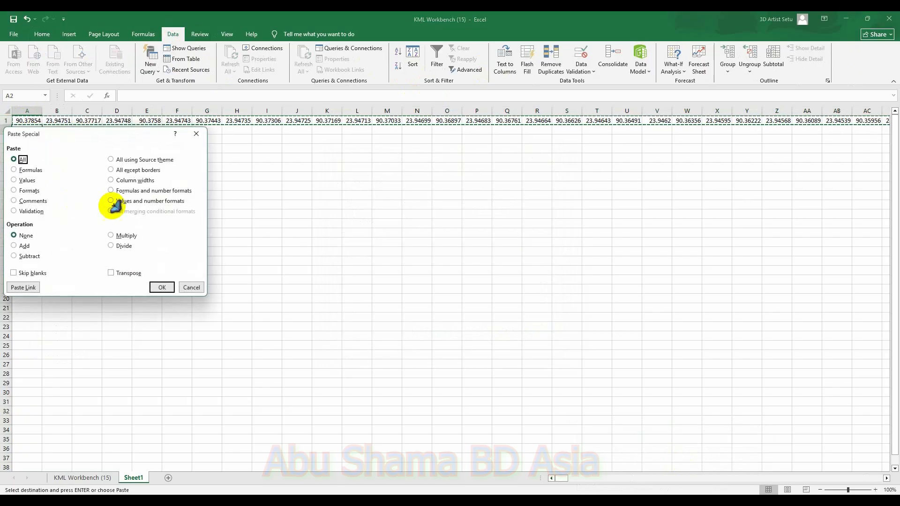
left_click(124, 273)
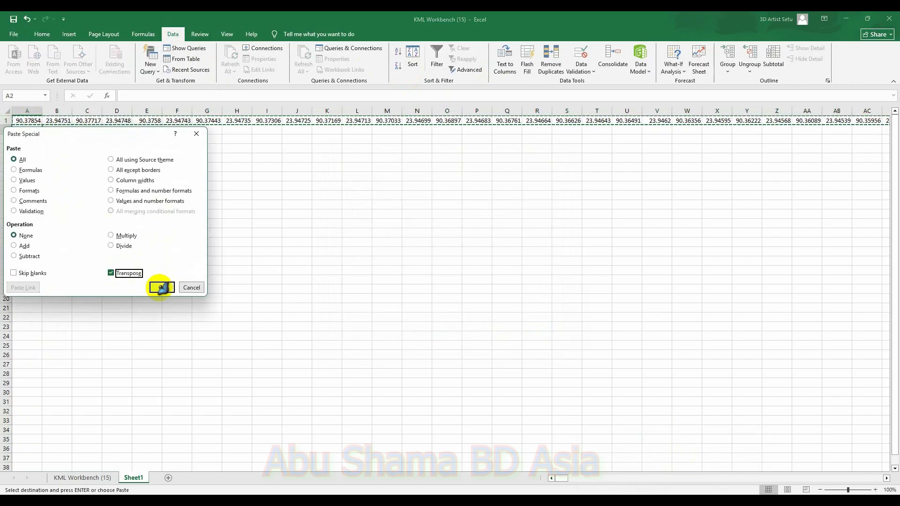
left_click(162, 287)
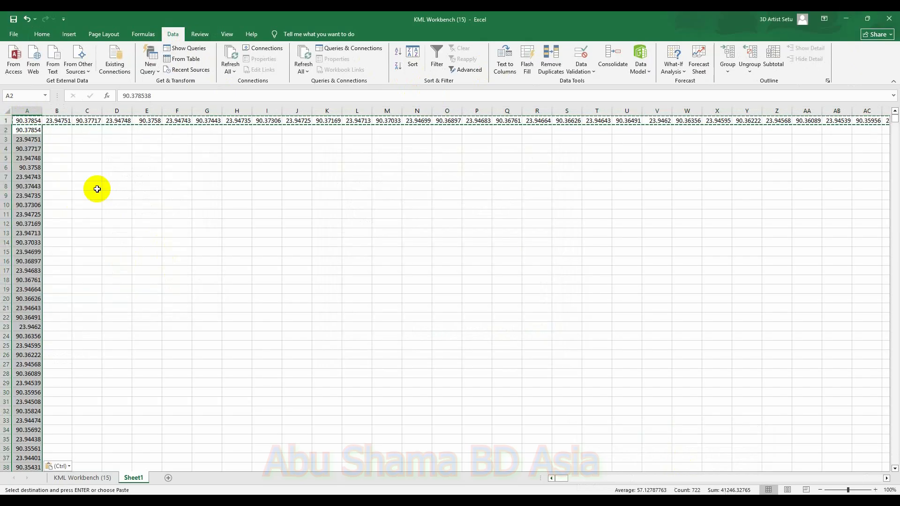
right_click(8, 120)
left_click(32, 213)
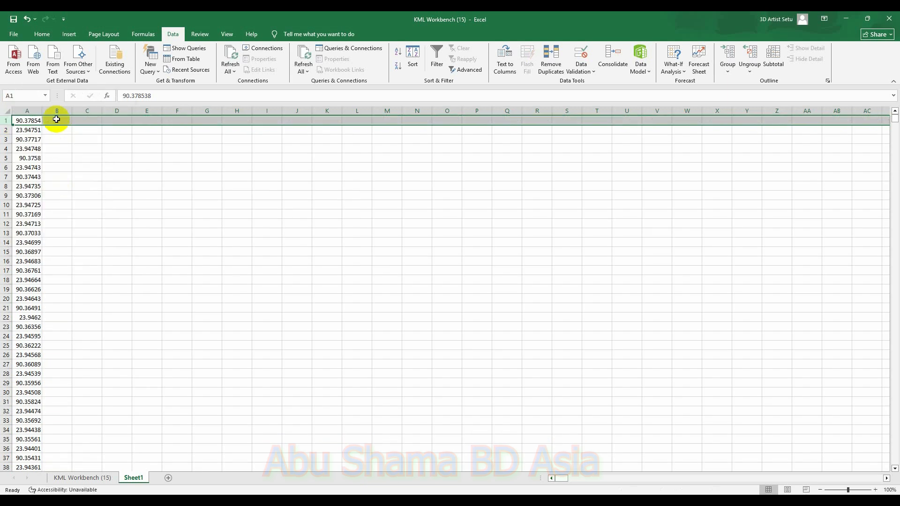
Step: Enter a1, a2, a3, a4 in B1:C2 and fill the pattern down to row 722
left_click(56, 120)
type("a1")
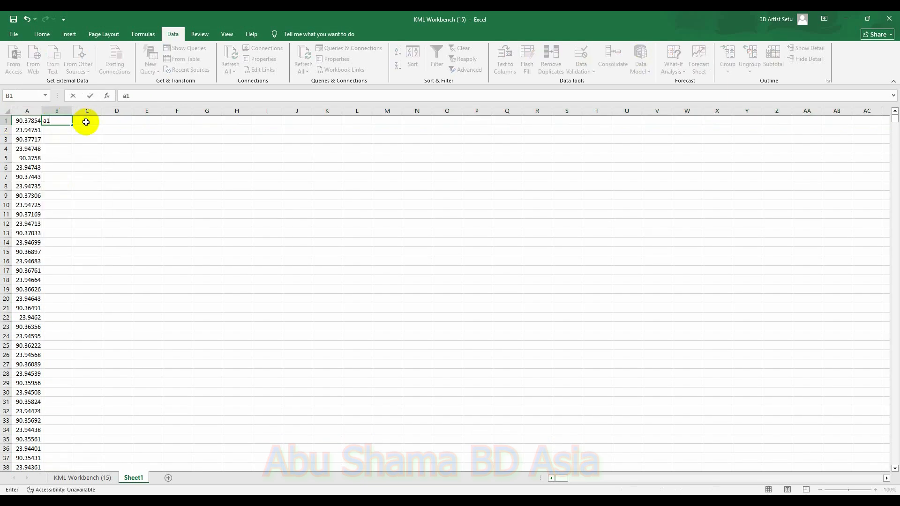
left_click(88, 122)
type("a2")
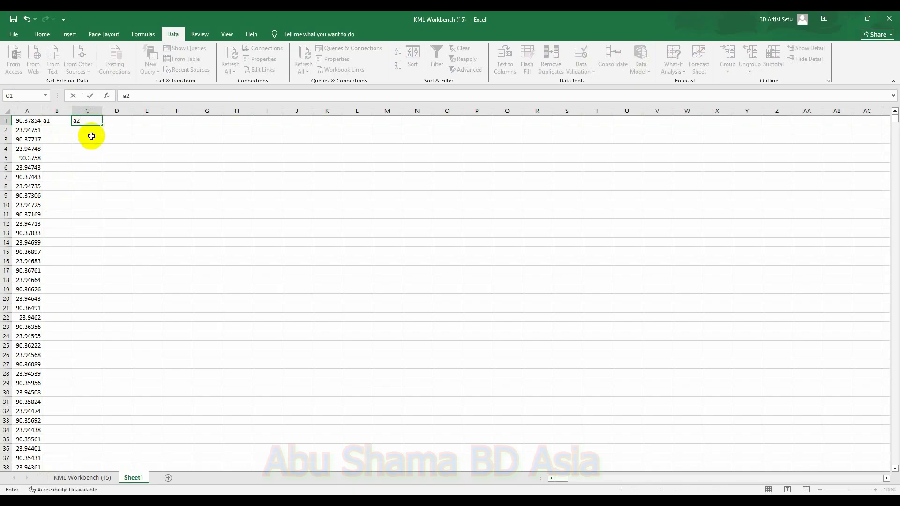
left_click(62, 129)
type("a3")
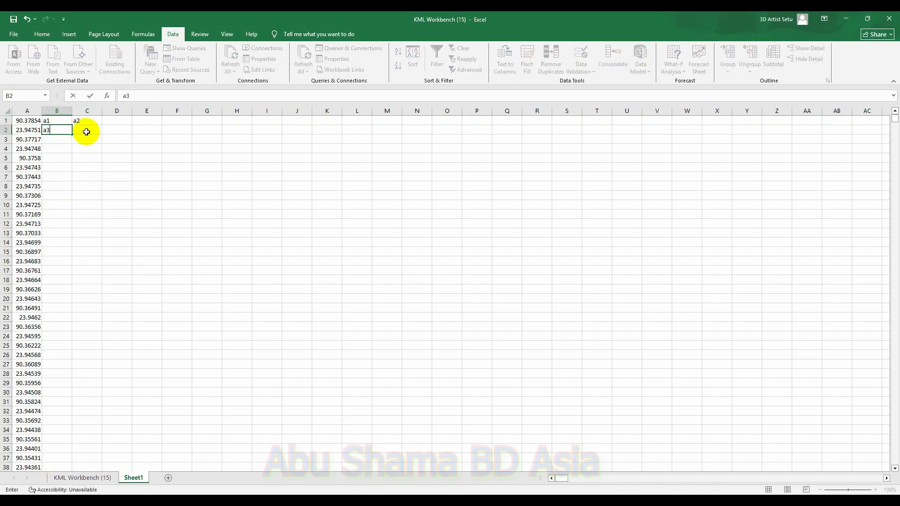
left_click(86, 132)
type("a4")
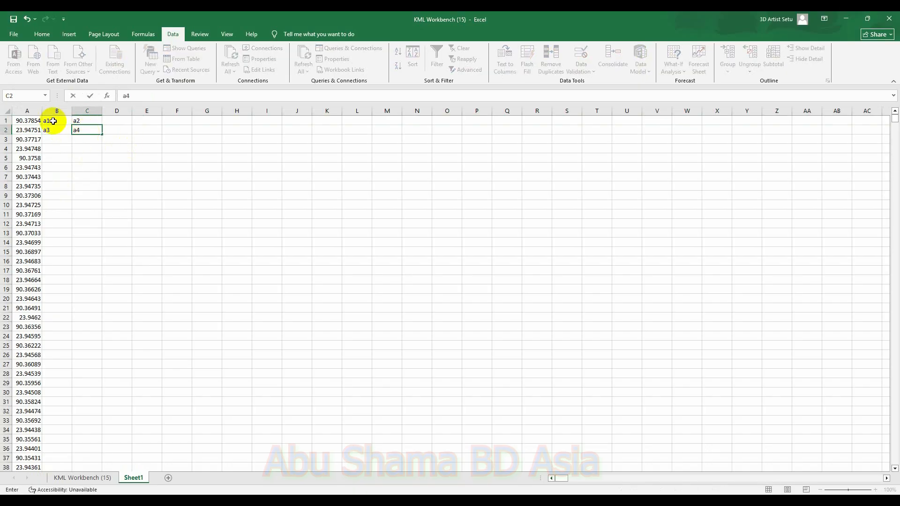
left_click_drag(46, 120, 92, 454)
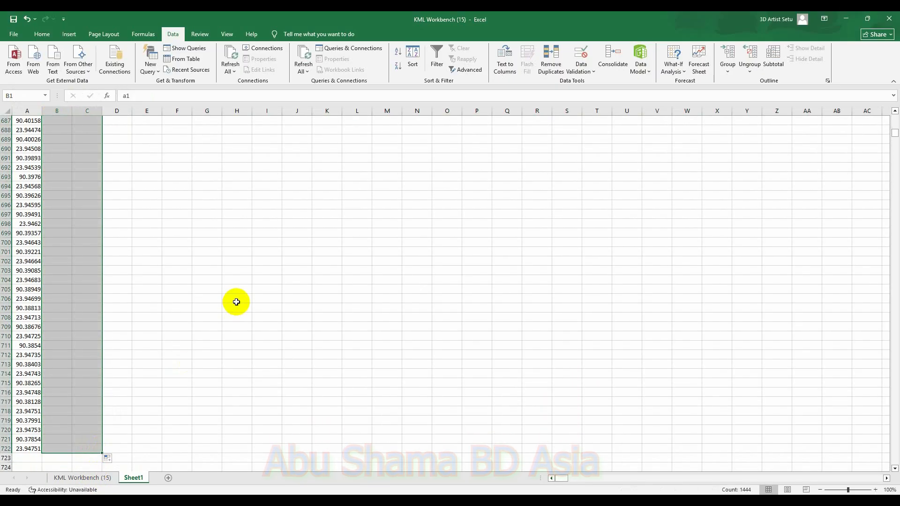
Step: Replace all "a" with "=a" so the labels become references to column A cells
left_click(263, 179)
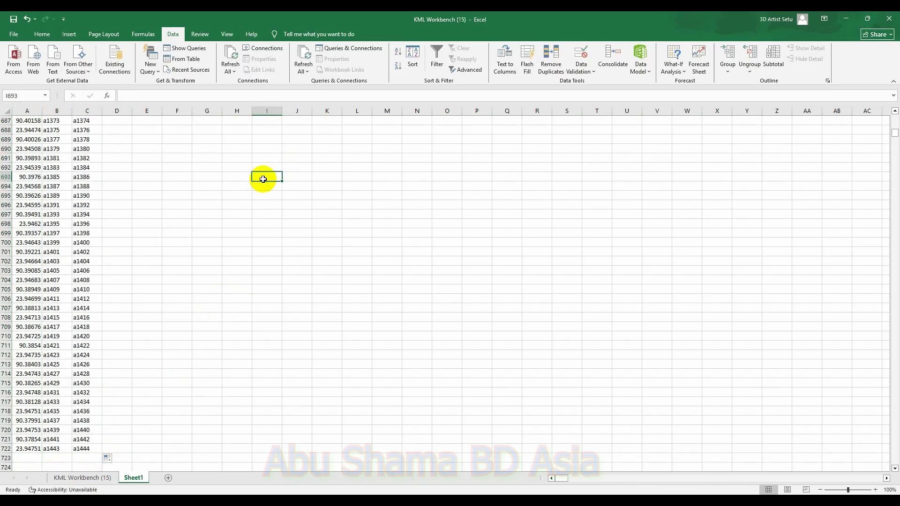
key("ctrl+f")
left_click(389, 315)
left_click(375, 374)
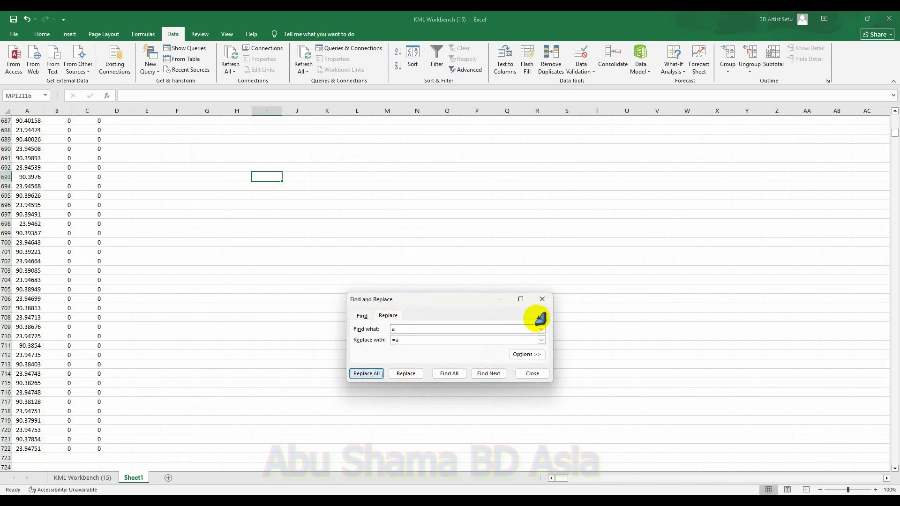
left_click(453, 284)
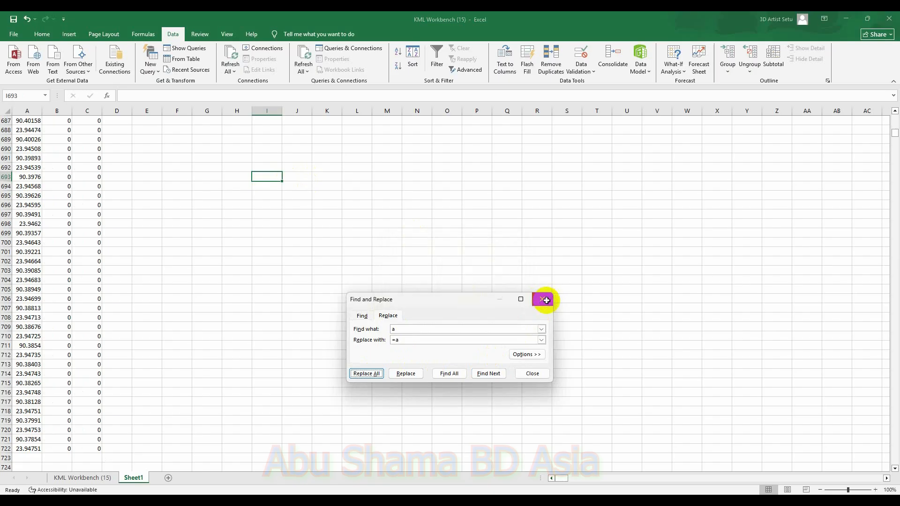
left_click(546, 300)
Step: Copy the longitude and latitude pairs in B1:C361 and paste them as values at H8 of the KML Workbench sheet
left_click_drag(896, 133, 895, 118)
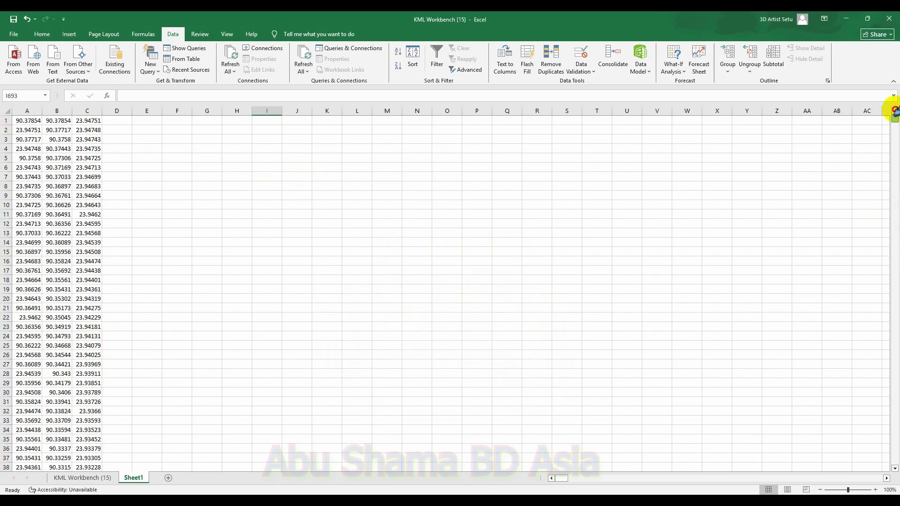
left_click_drag(47, 120, 96, 234)
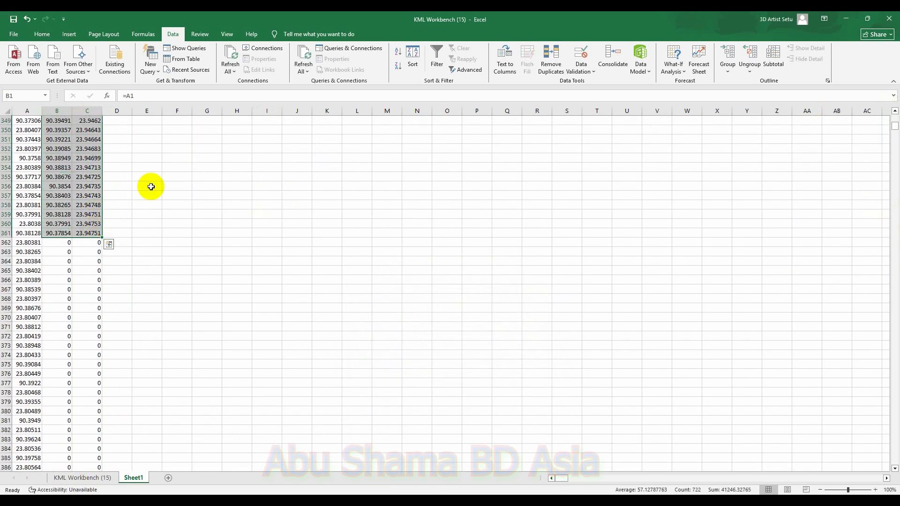
key("ctrl+c")
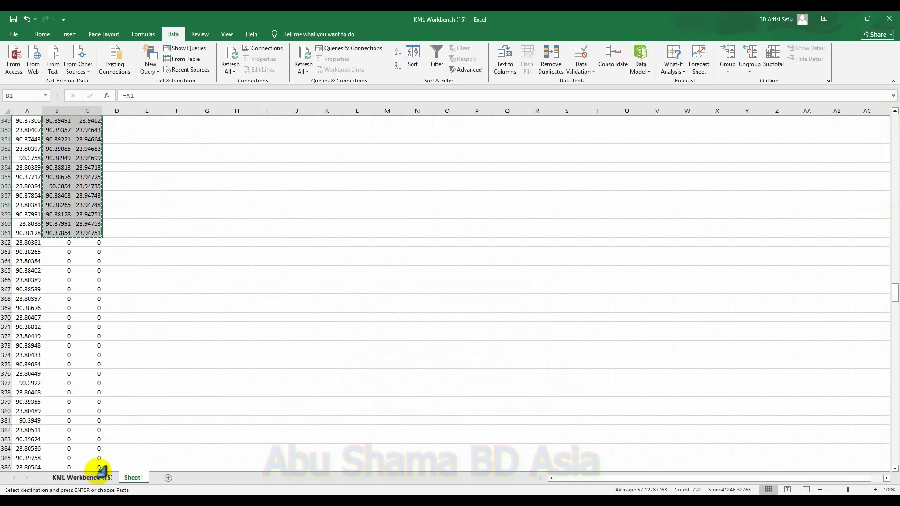
left_click(82, 478)
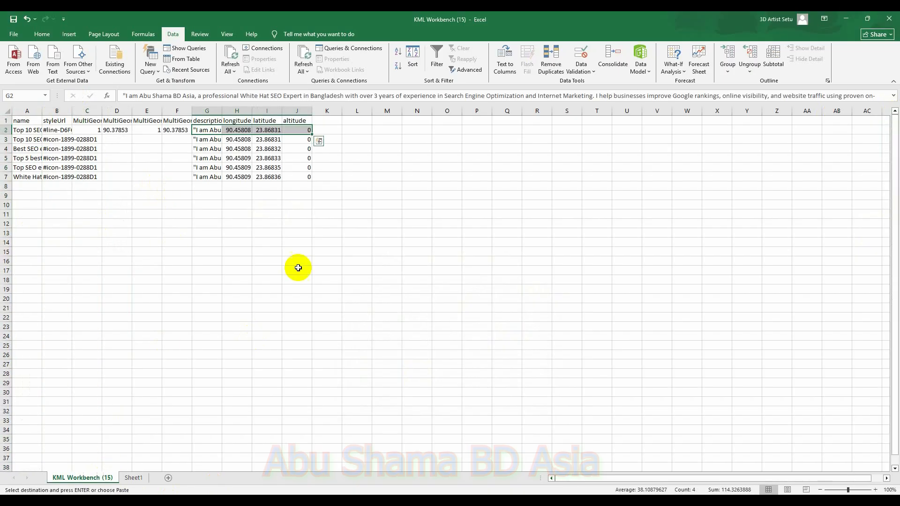
right_click(236, 188)
left_click(269, 255)
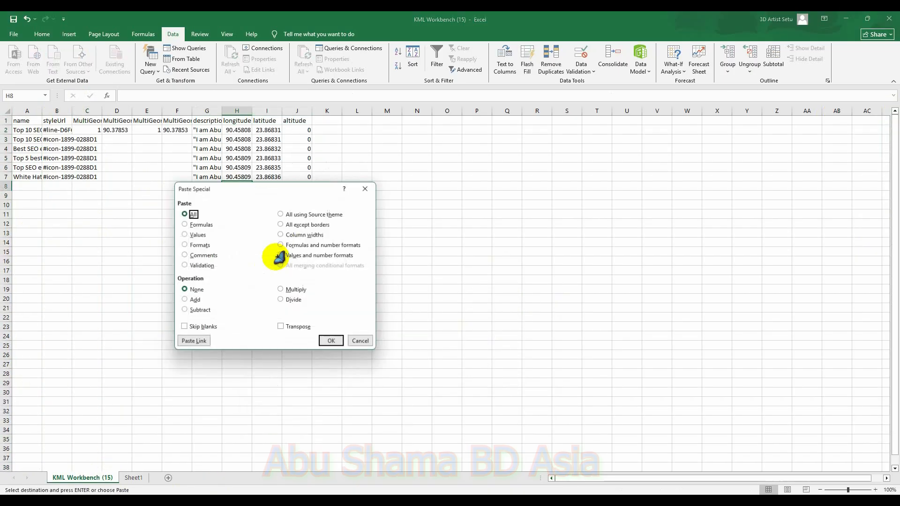
left_click(193, 235)
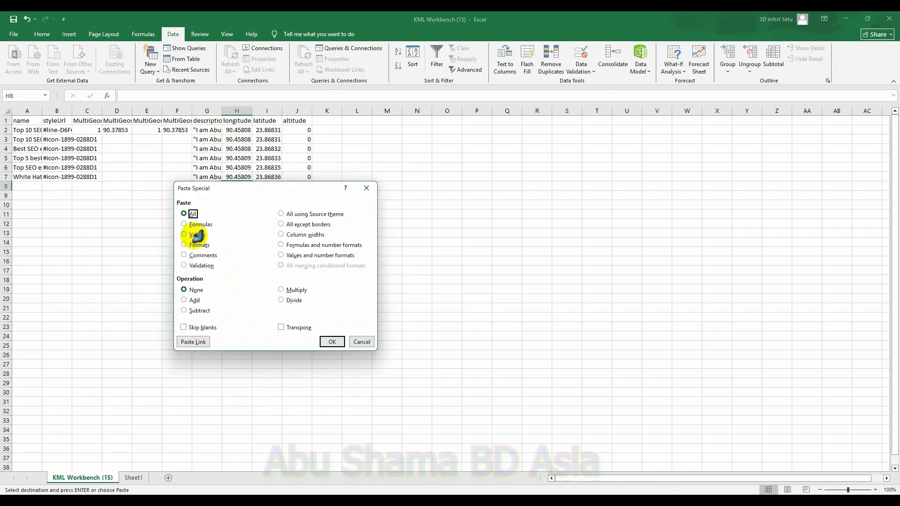
left_click(331, 343)
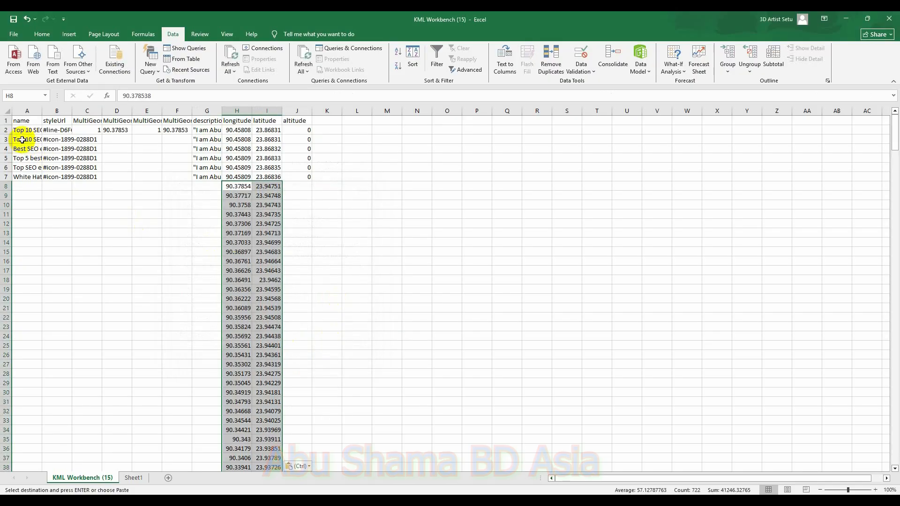
Step: Fill the name, styleUrl, altitude and description columns down to row 368 alongside the new coordinates
left_click_drag(30, 141, 86, 431)
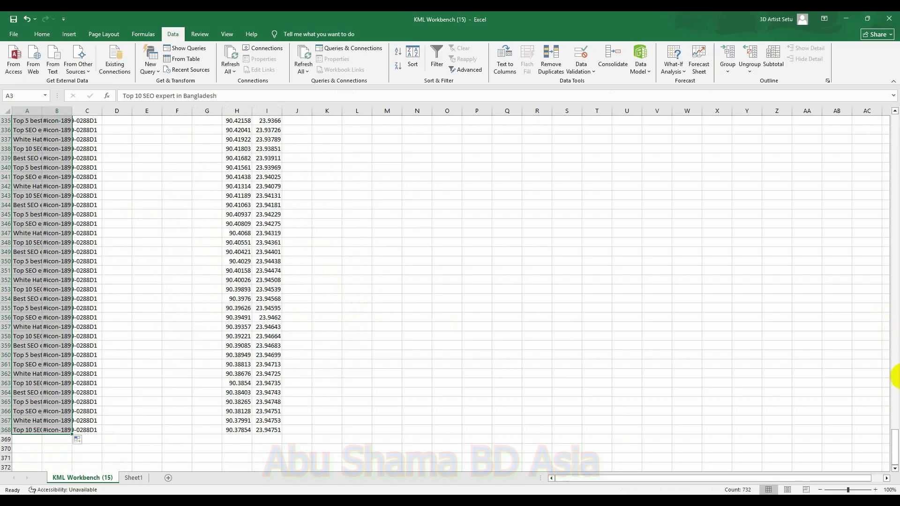
left_click_drag(895, 438, 893, 126)
left_click_drag(294, 139, 287, 451)
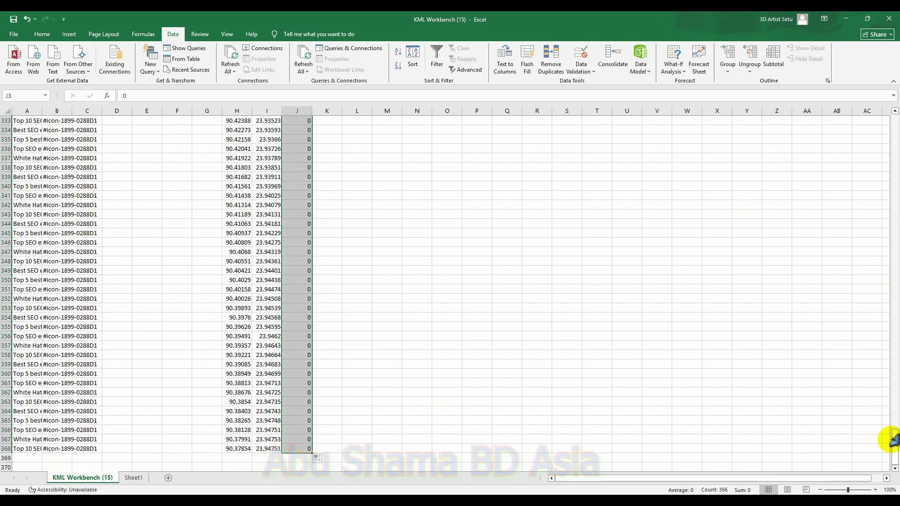
left_click_drag(894, 438, 858, 115)
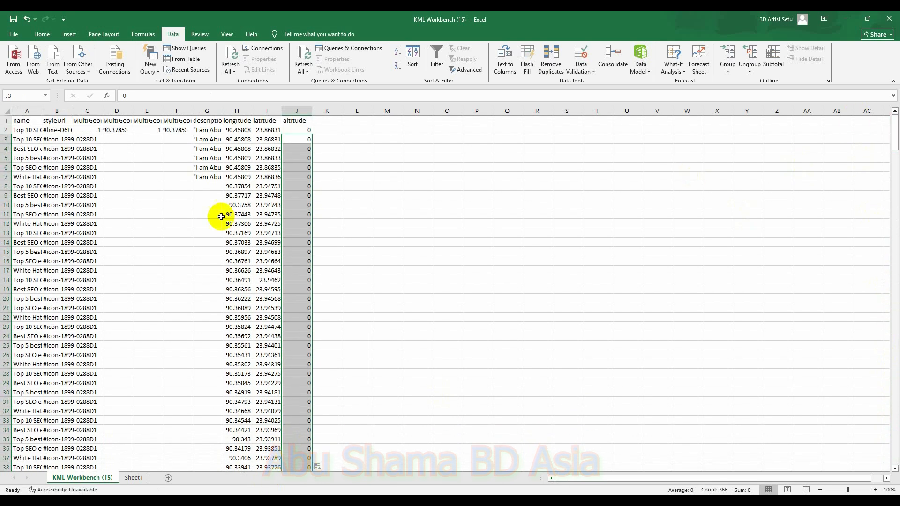
left_click_drag(201, 143, 212, 460)
Step: Save the active sheet as 8 KM in CSV (Comma delimited) format in the Desktop GMB SEO folder
left_click(14, 36)
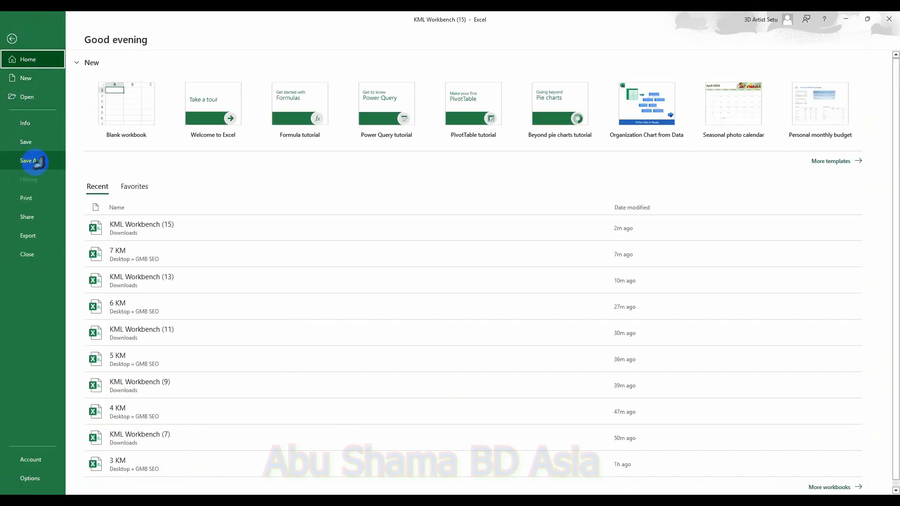
left_click(39, 162)
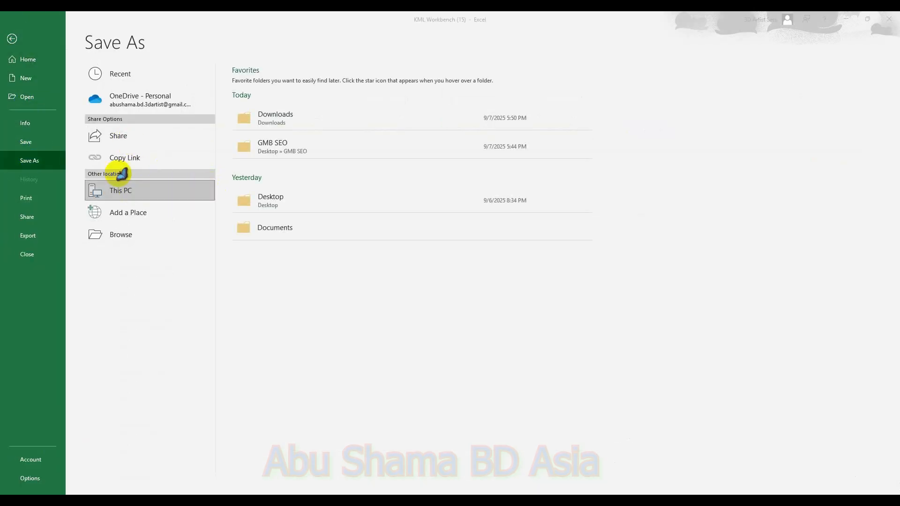
left_click(133, 191)
left_click(35, 103)
double_click(150, 92)
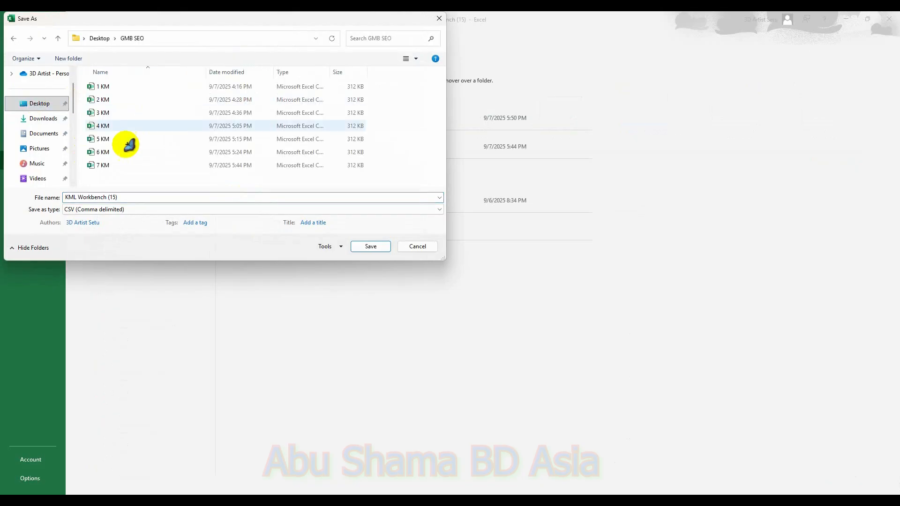
left_click(112, 165)
left_click(68, 197)
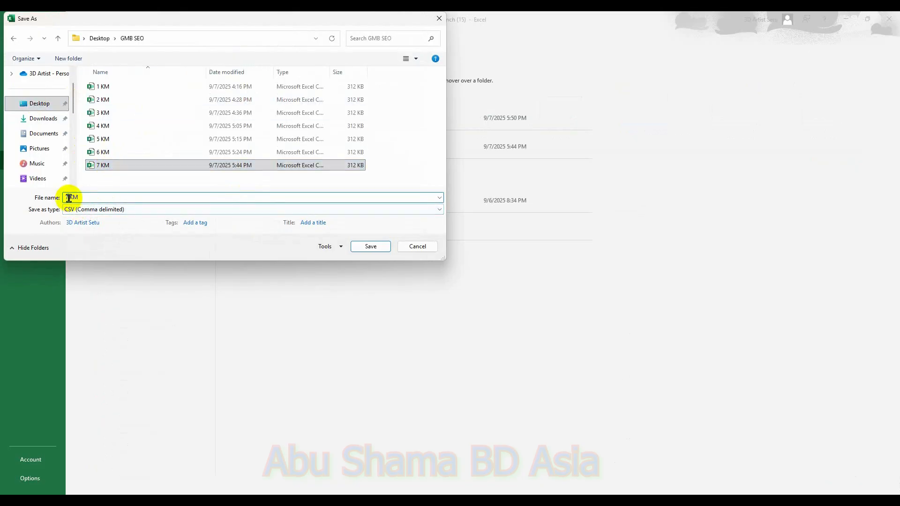
key("BackSpace")
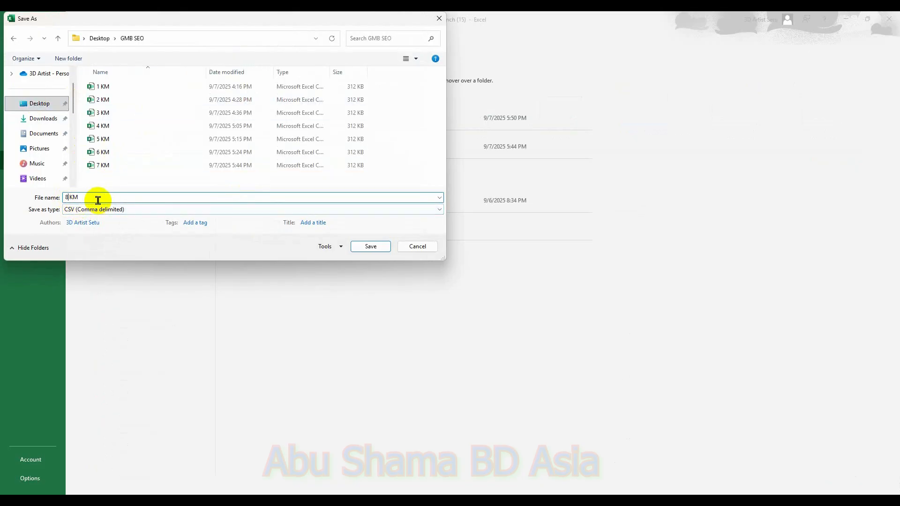
left_click(378, 251)
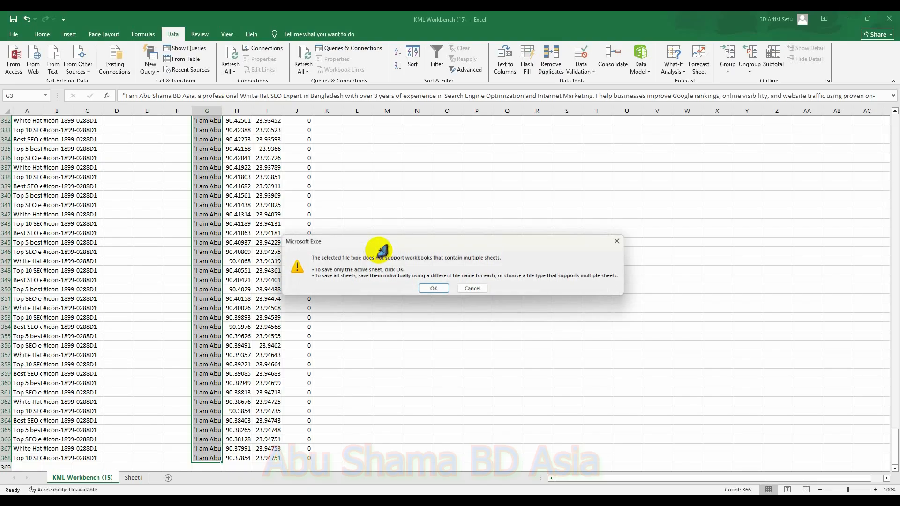
left_click(437, 287)
left_click(416, 287)
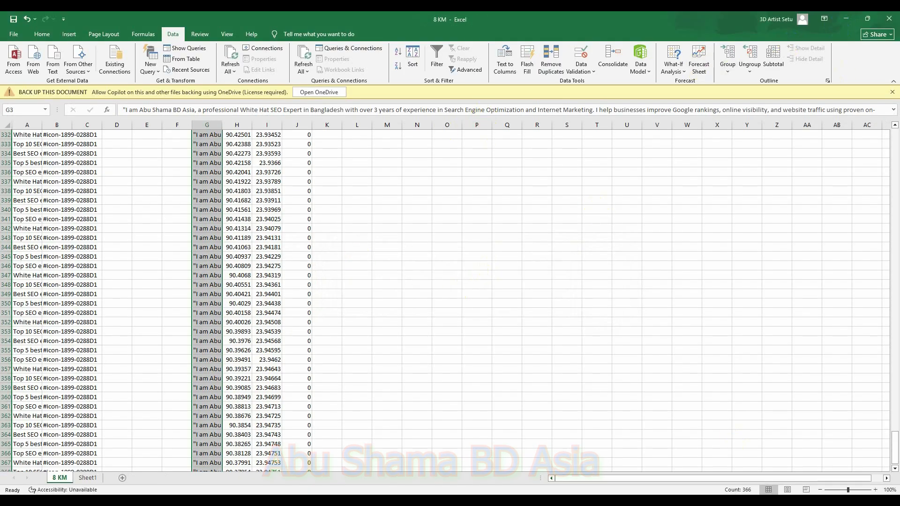
Step: Close the 7 KM workbook without saving its changes
mouse_move(671, 490)
left_click(657, 425)
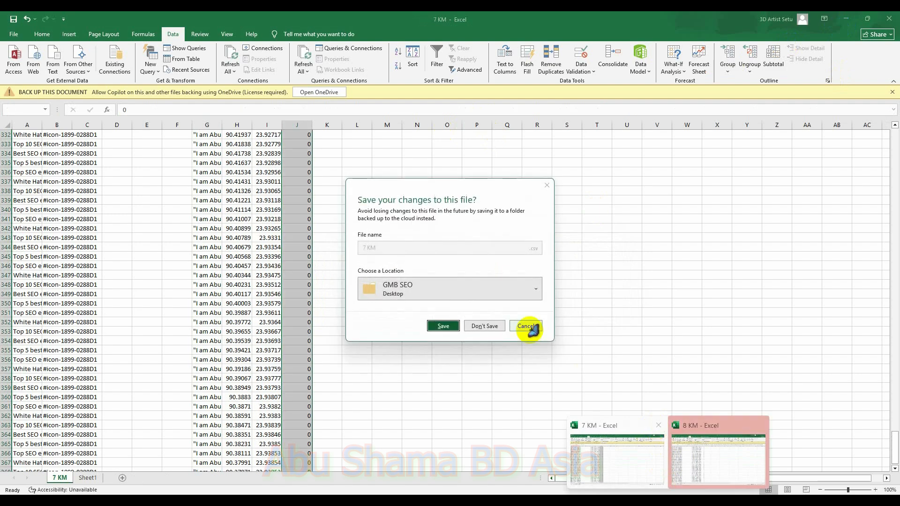
left_click(493, 324)
left_click(856, 19)
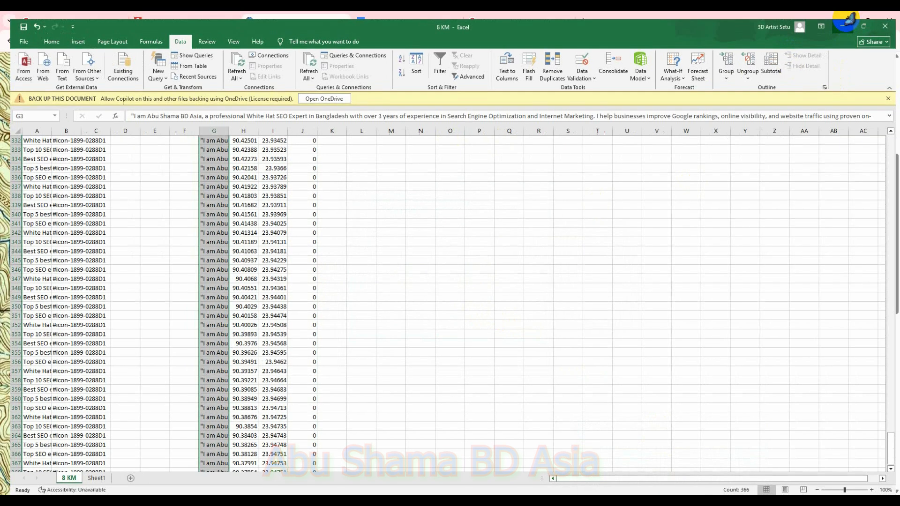
Step: Delete the KML Workbench layer from the map
left_click(178, 21)
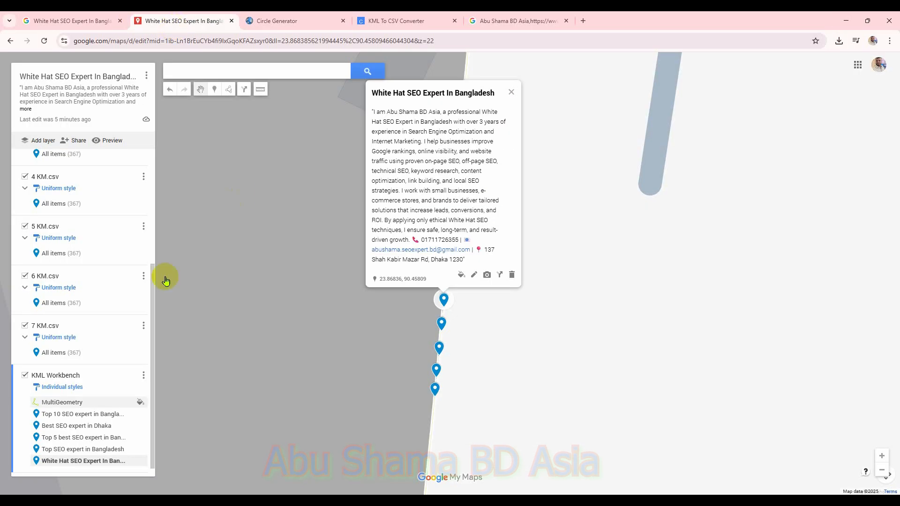
left_click(144, 376)
left_click(111, 409)
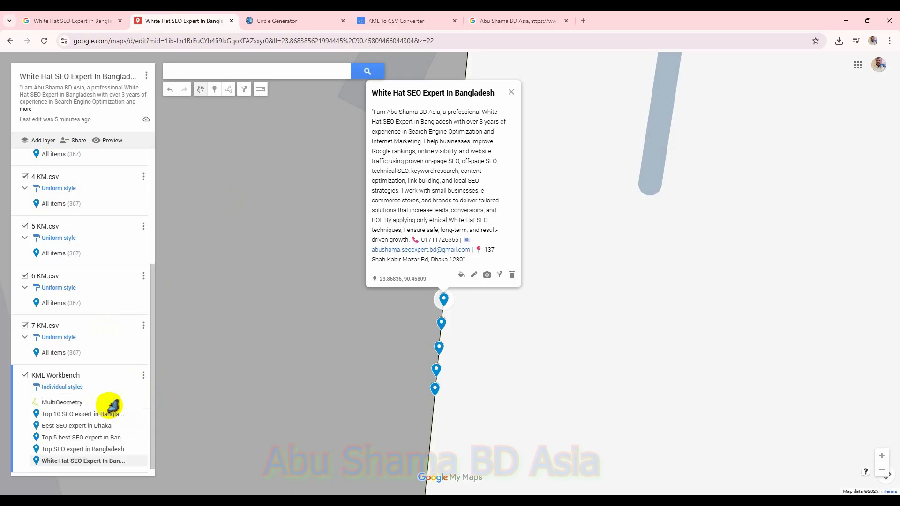
left_click(419, 282)
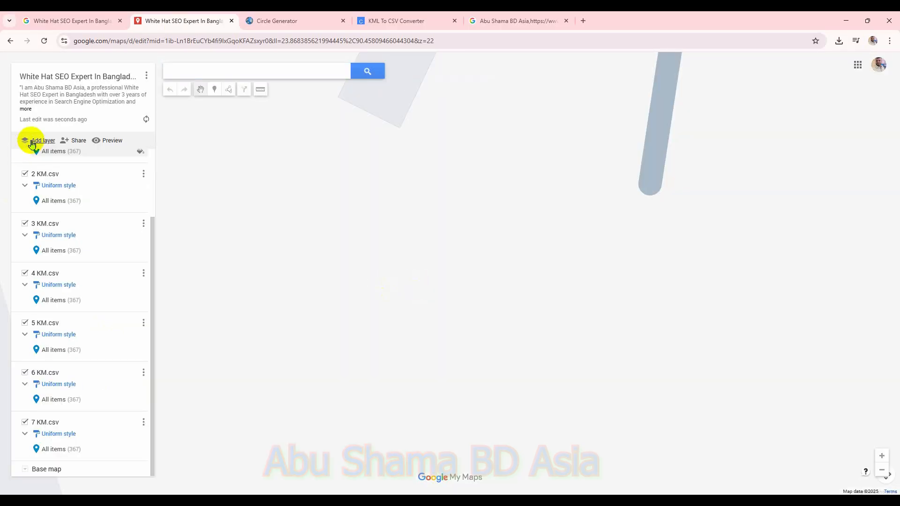
Step: Add a new layer and import the 8 KM CSV from the Desktop GMB SEO folder with default position and title columns
left_click(32, 142)
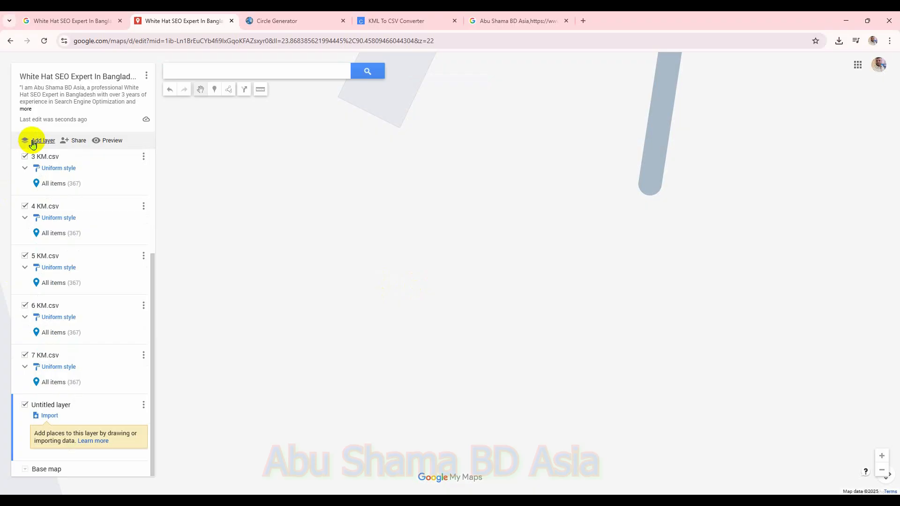
left_click(50, 416)
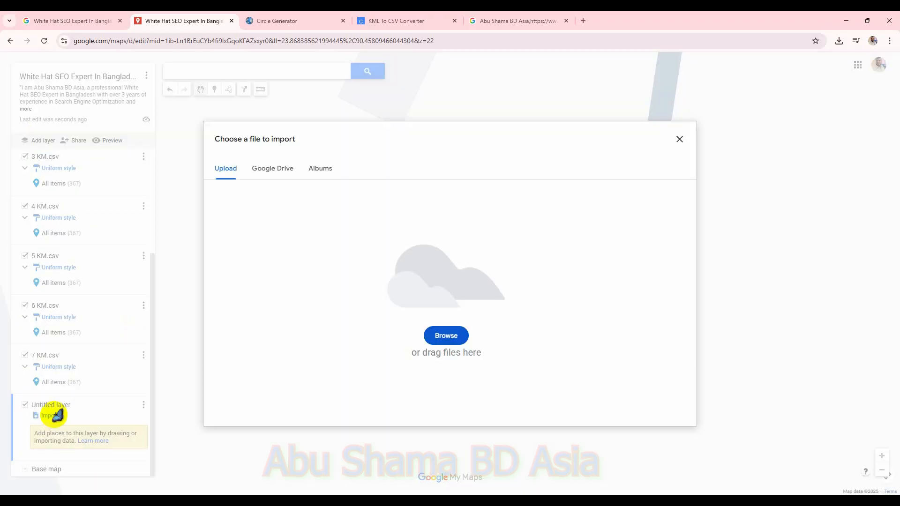
left_click(437, 336)
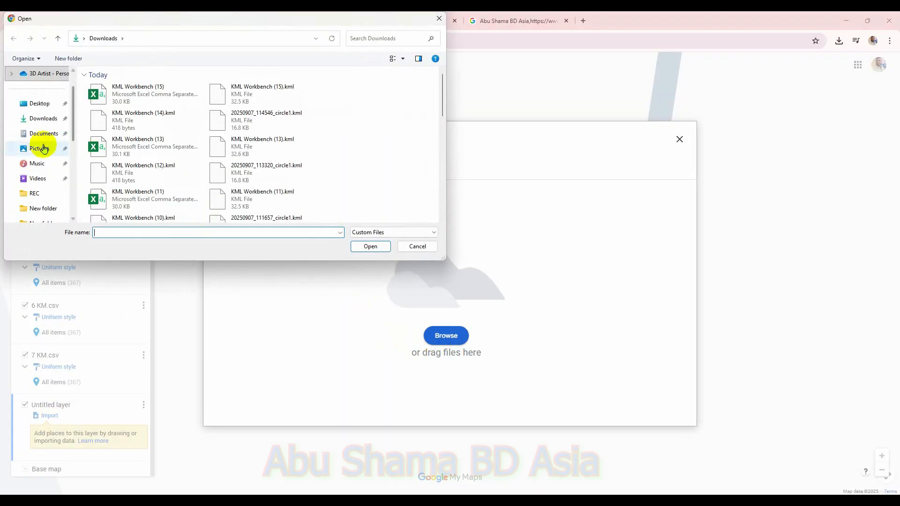
left_click(45, 104)
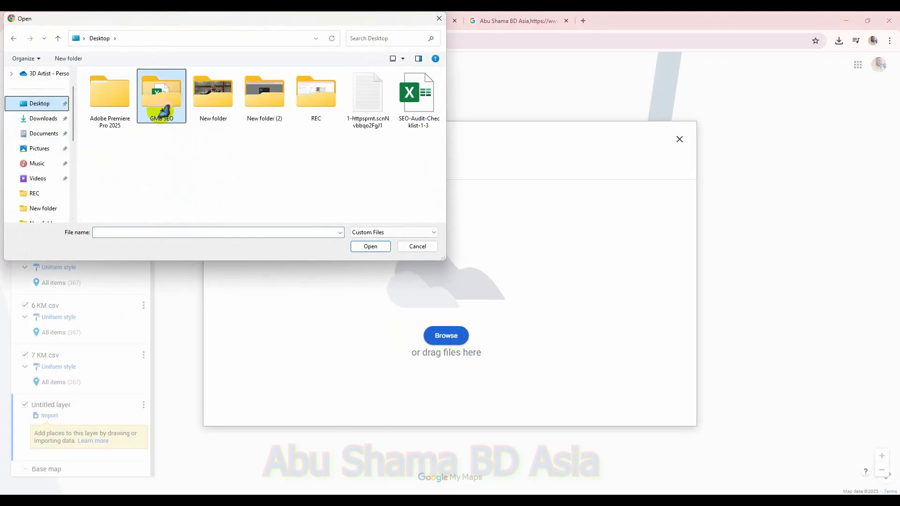
double_click(160, 109)
double_click(118, 178)
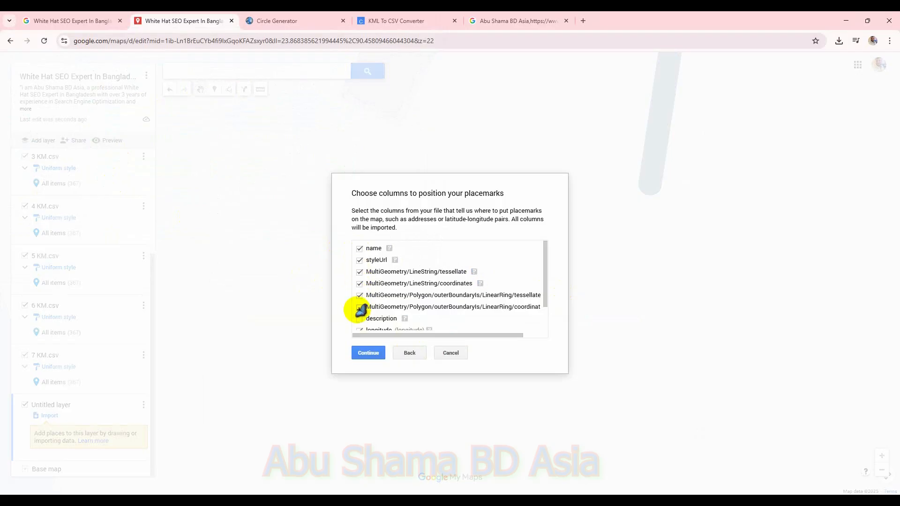
left_click(370, 353)
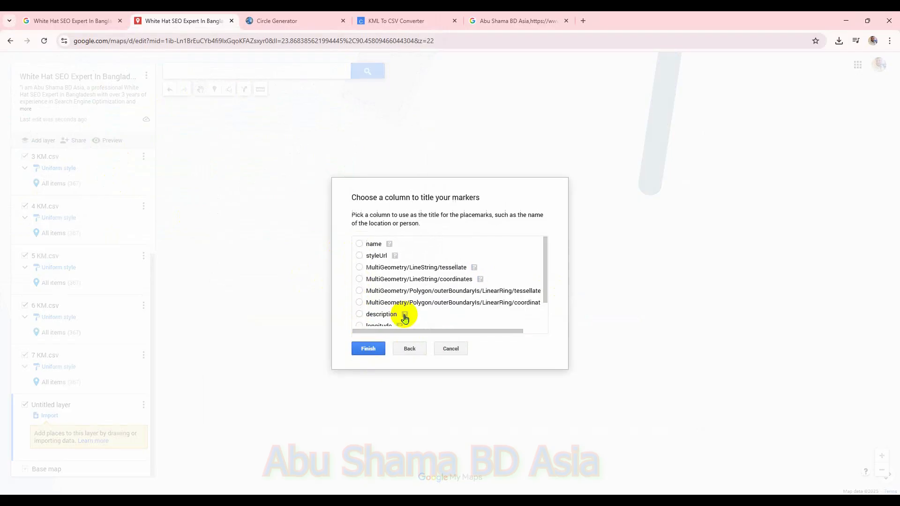
left_click(370, 348)
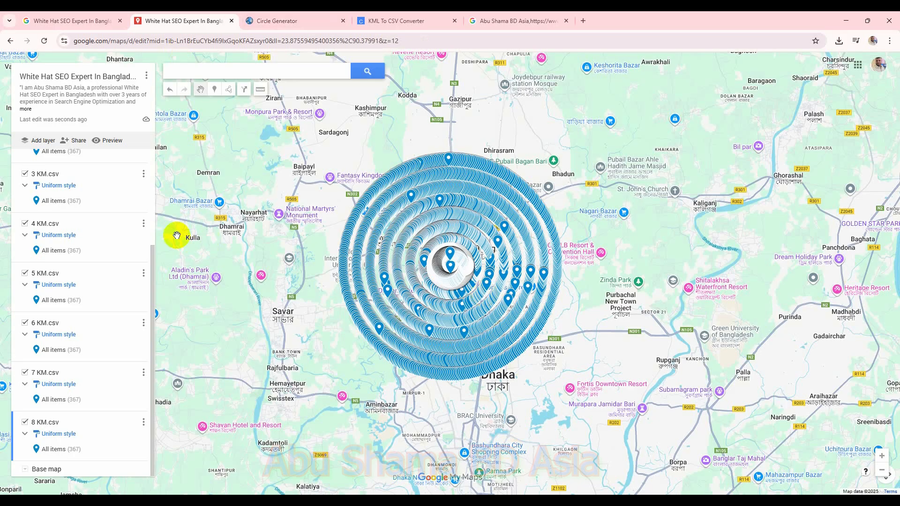
Step: Generate a circle with a 9 kilometre radius in the Circle Generator and download its KML
left_click(292, 19)
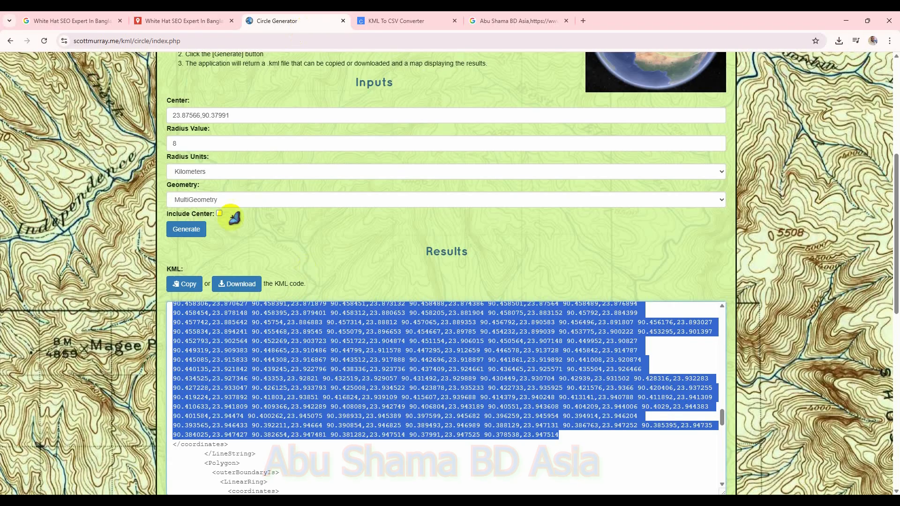
double_click(192, 148)
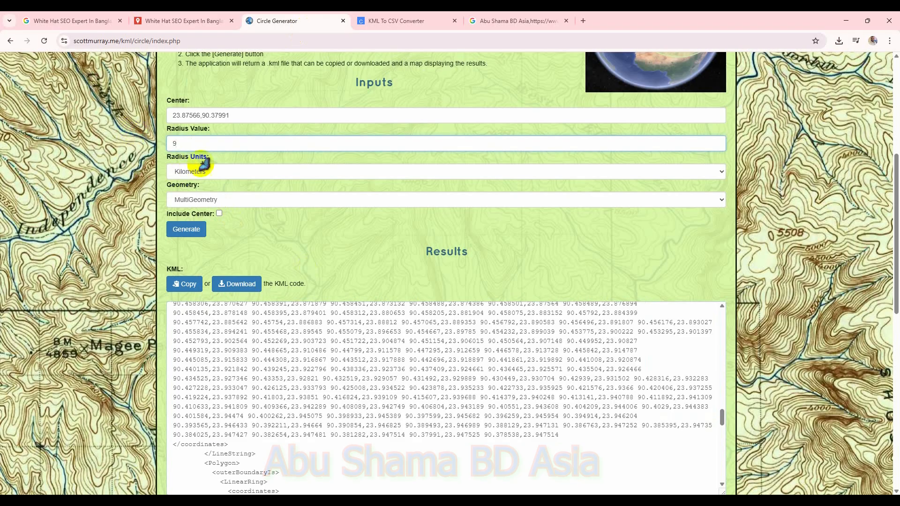
type("9")
left_click(203, 230)
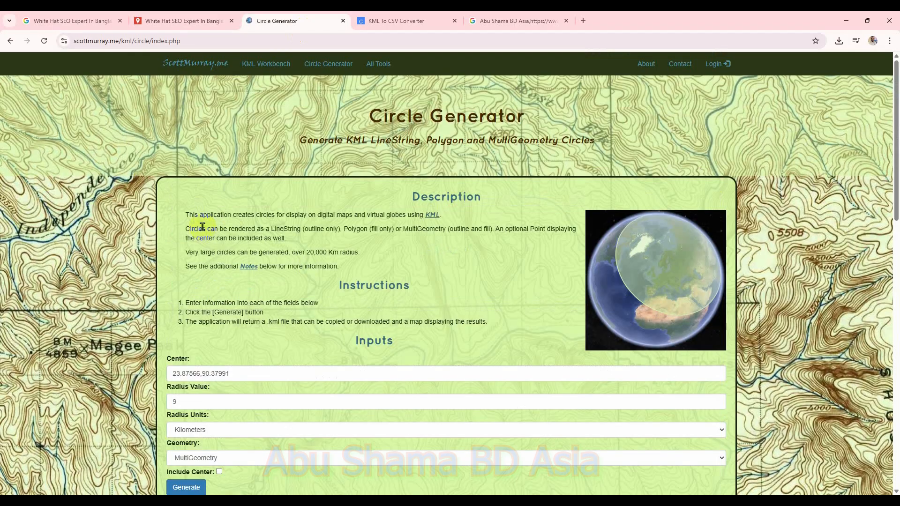
scroll(314, 337, "down", 5)
left_click(254, 307)
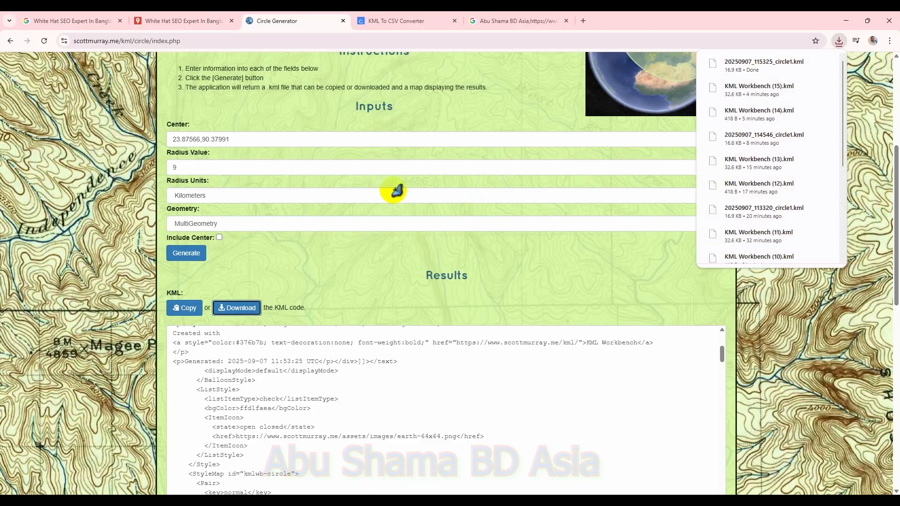
Step: Add a new layer and import the newly downloaded circle KML from Downloads
left_click(178, 20)
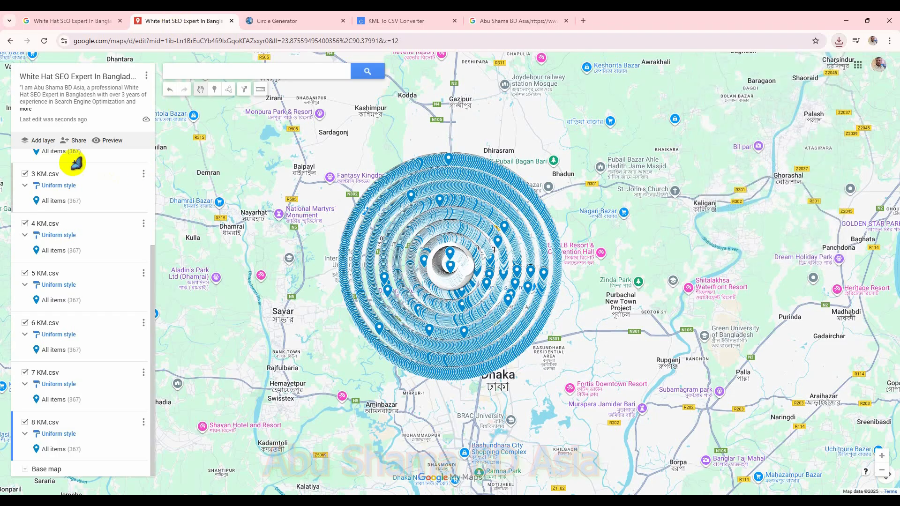
left_click(42, 141)
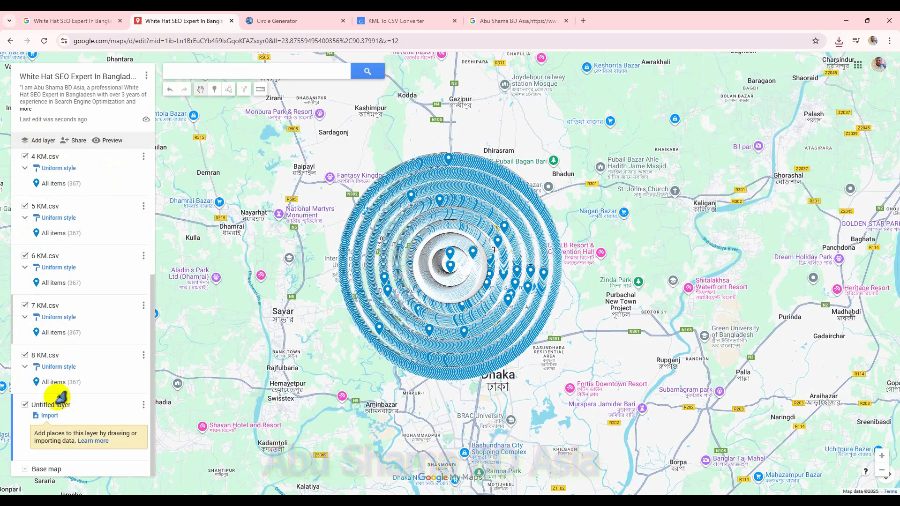
left_click(50, 416)
left_click(448, 336)
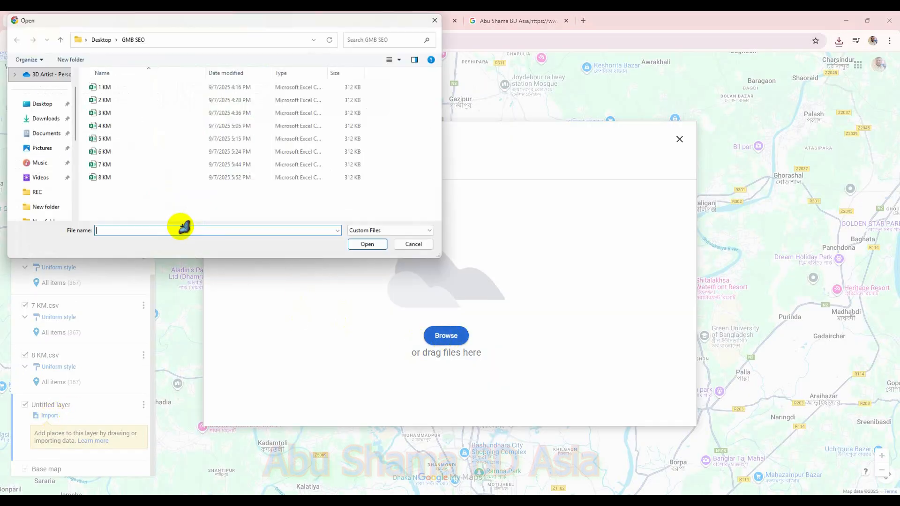
left_click(46, 121)
double_click(120, 86)
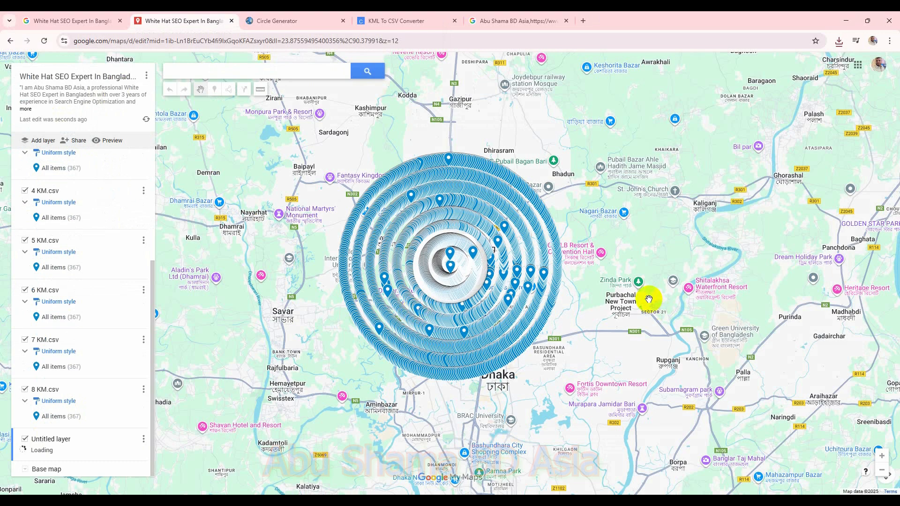
Step: Place a marker on the 9 km circle line
scroll(649, 299, "up", 2)
left_click_drag(377, 281, 450, 308)
scroll(454, 302, "up", 3)
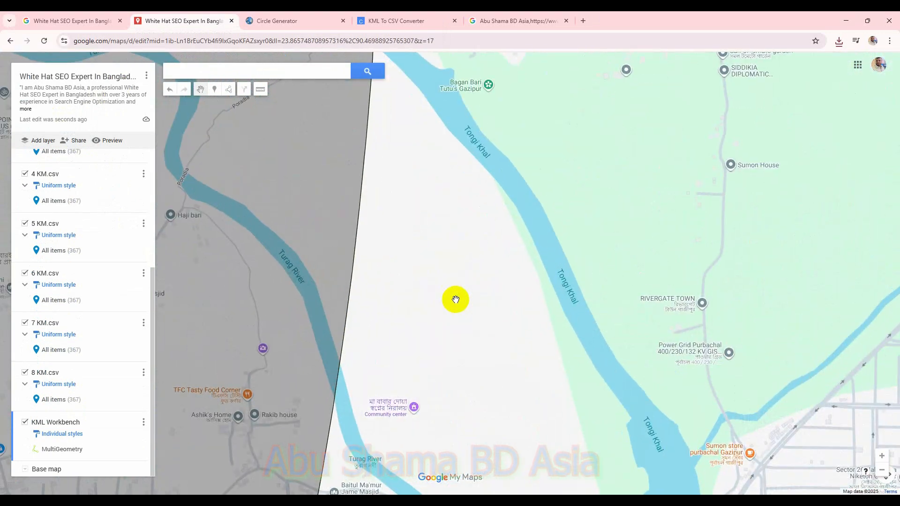
scroll(456, 299, "up", 2)
scroll(403, 263, "up", 2)
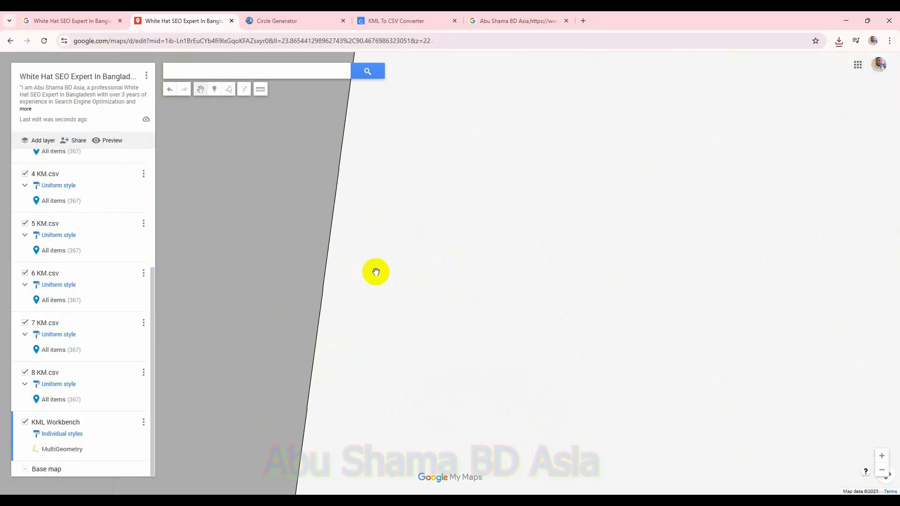
scroll(428, 265, "up", 1)
left_click(214, 89)
left_click(379, 354)
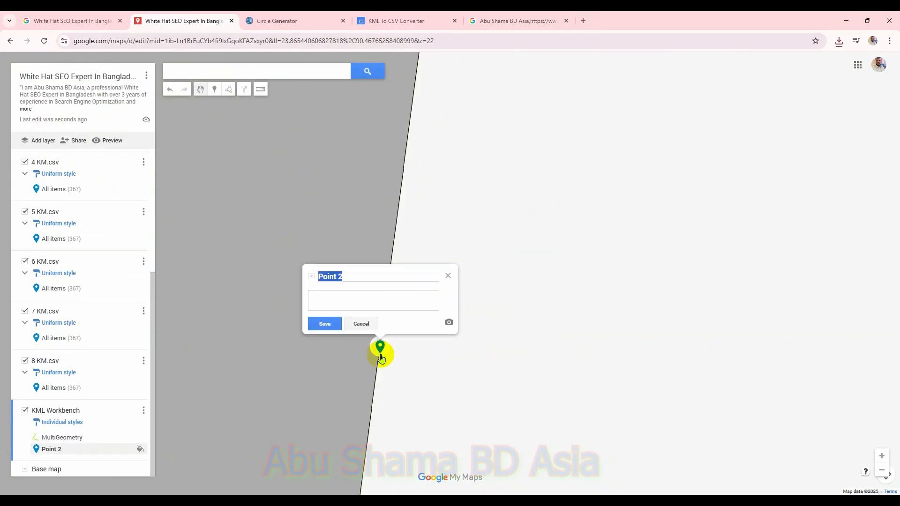
Step: Name the marker White Hat SEO Expert In Bangladesh by pasting from clipboard history
key("super+v")
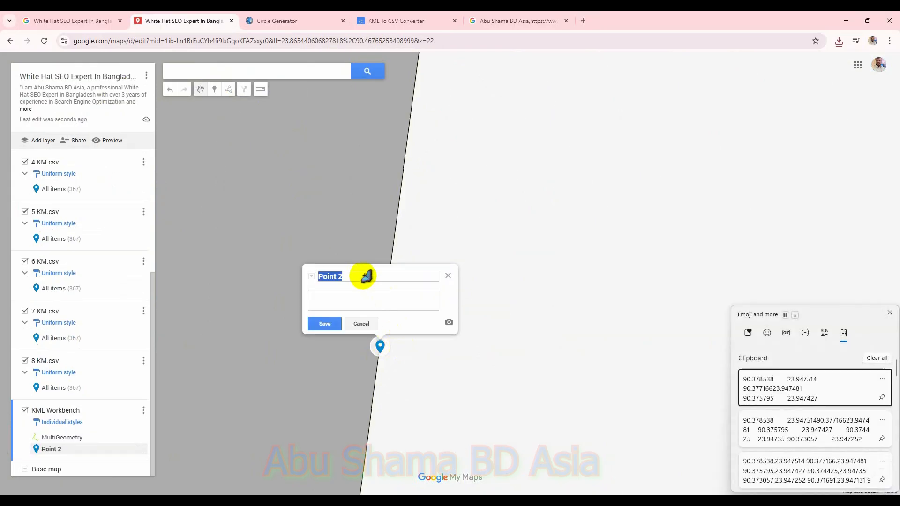
key("Escape")
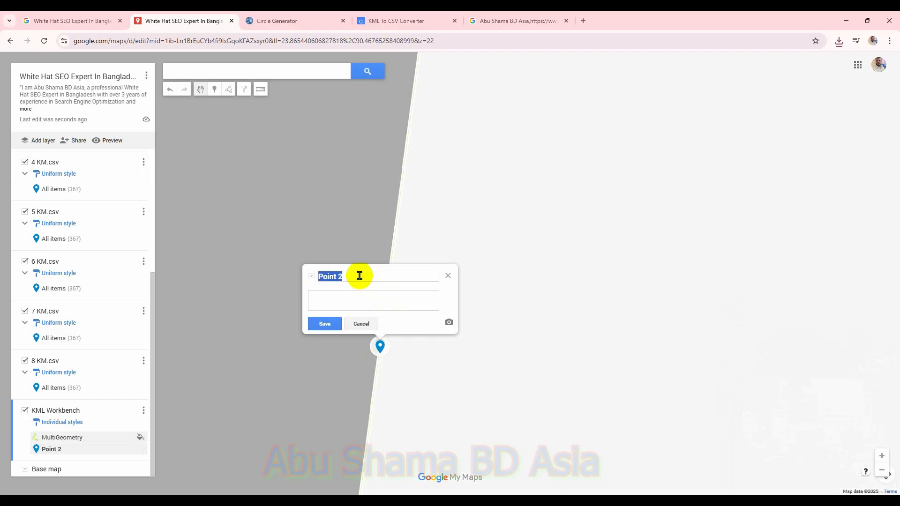
key("super+v")
scroll(483, 403, "down", 1)
scroll(486, 409, "down", 3)
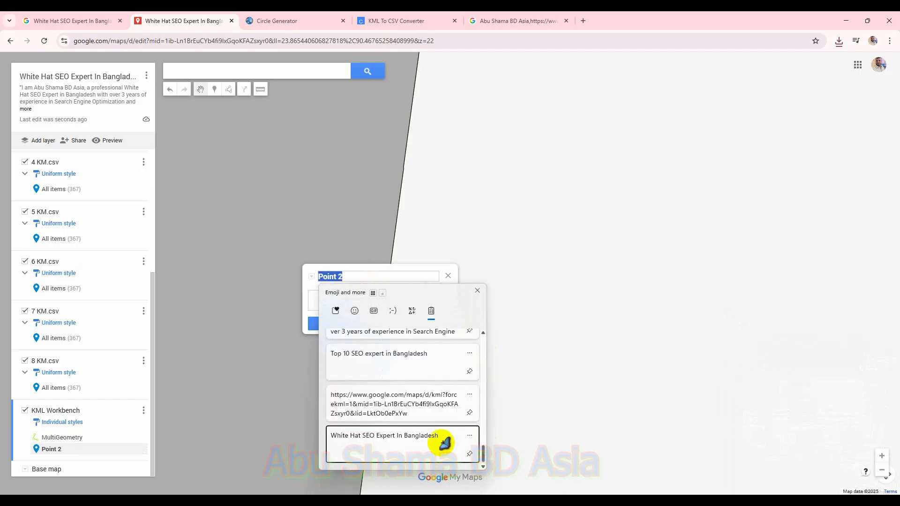
left_click(443, 443)
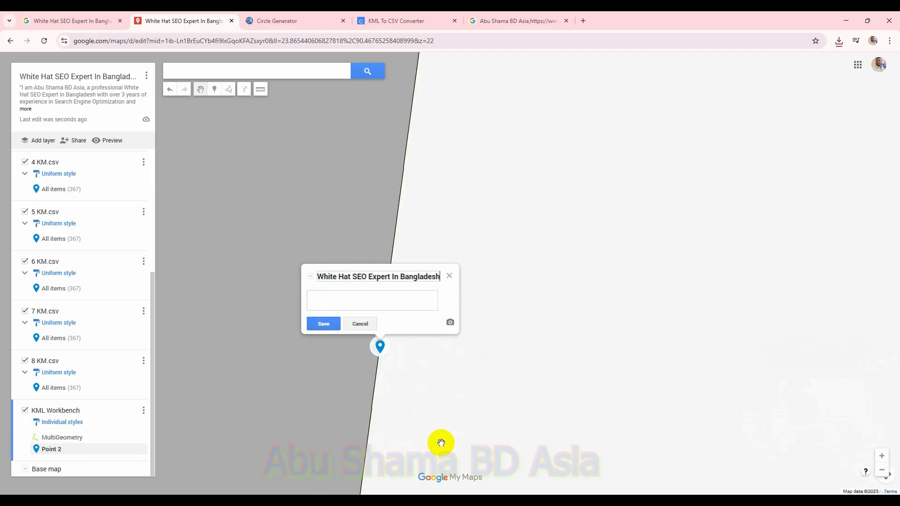
Step: Rename the marker to Top 10 SEO expert in Bangladesh from clipboard history
triple_click(437, 277)
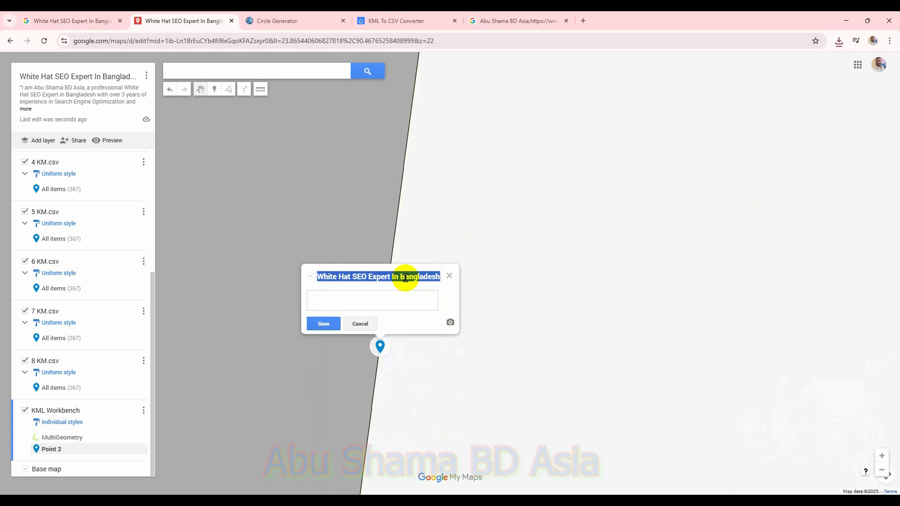
key("super+v")
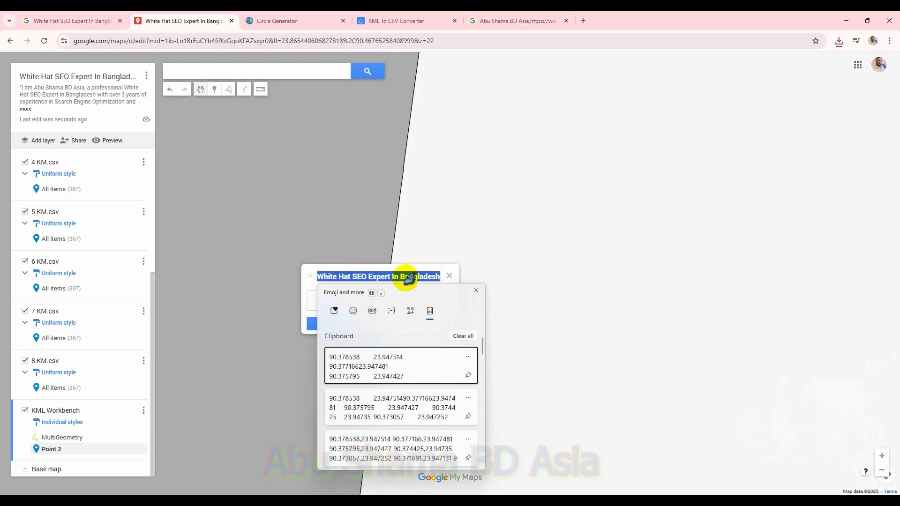
left_click_drag(482, 347, 481, 446)
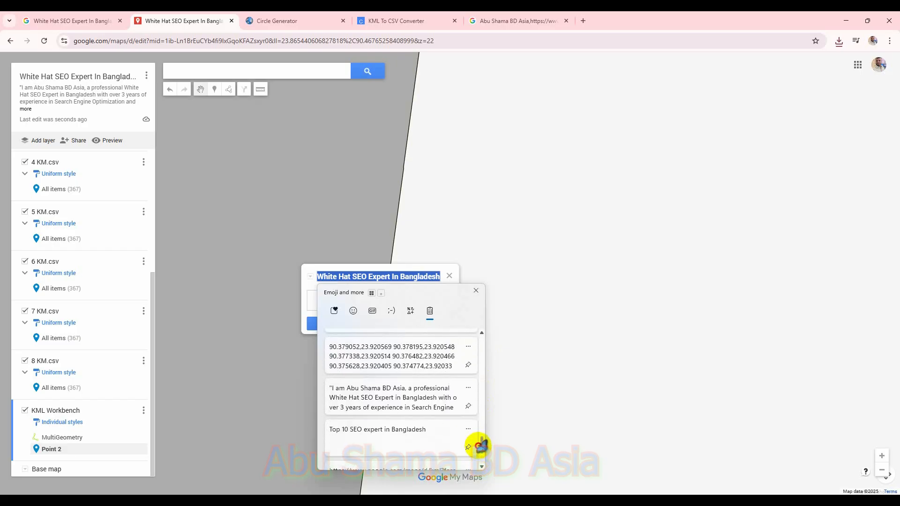
left_click_drag(479, 447, 479, 449)
left_click(431, 412)
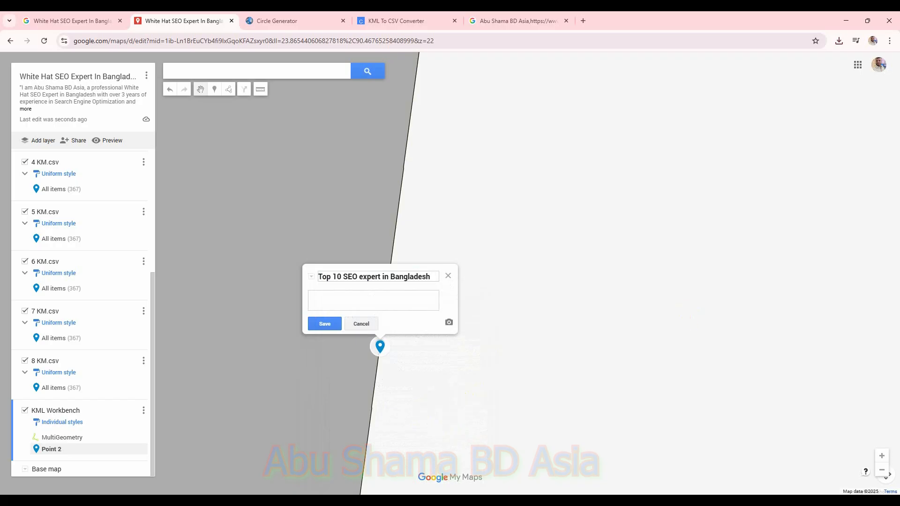
Step: Paste the SEO expert bio text from clipboard history into the marker's description and save the marker
left_click(404, 308)
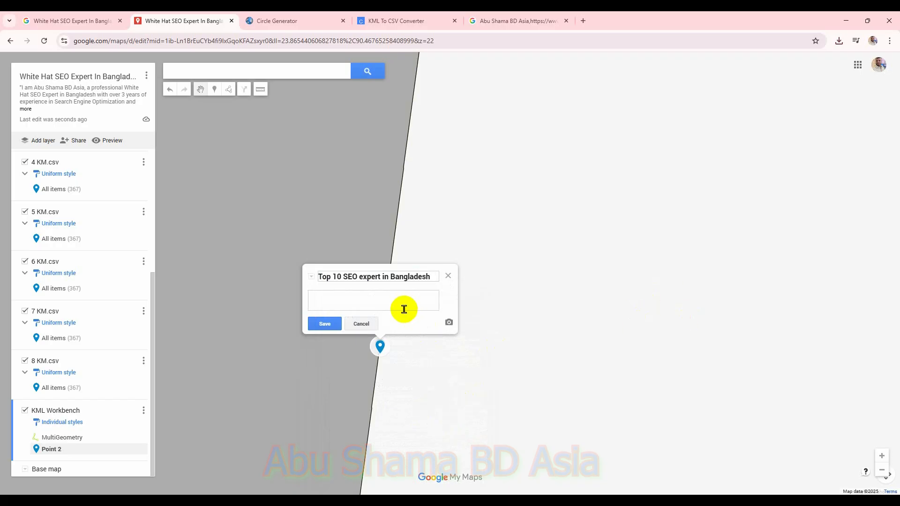
key("super+v")
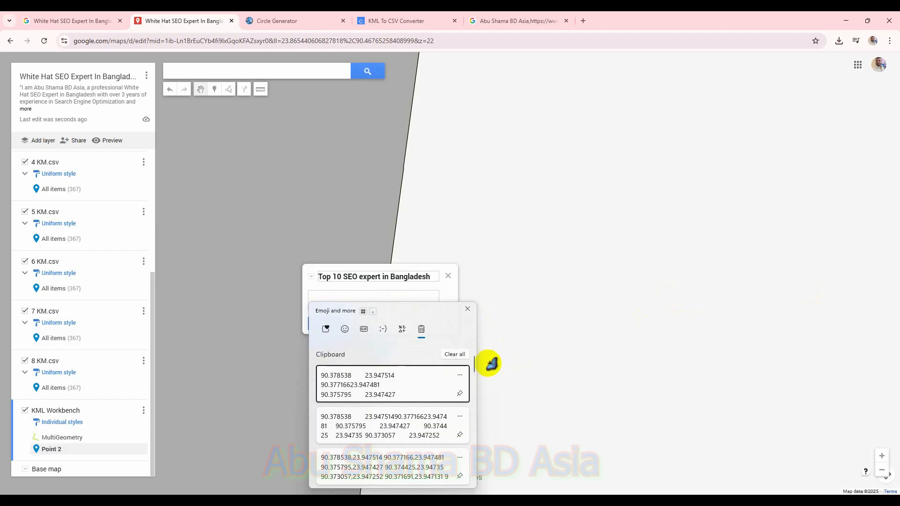
left_click_drag(474, 363, 459, 481)
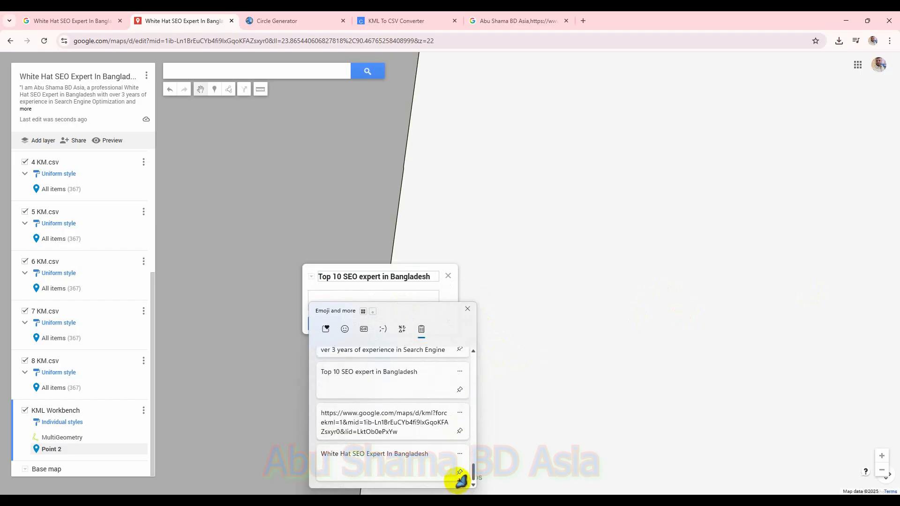
scroll(455, 417, "up", 1)
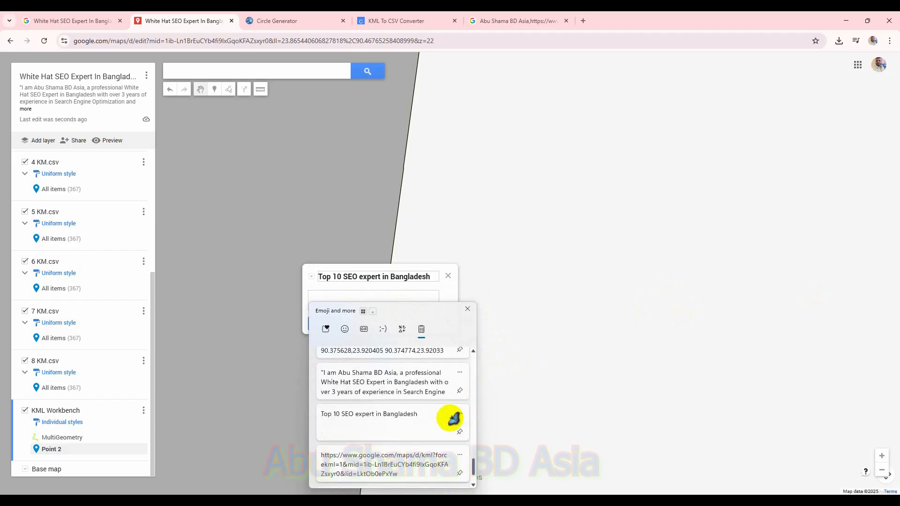
left_click(436, 391)
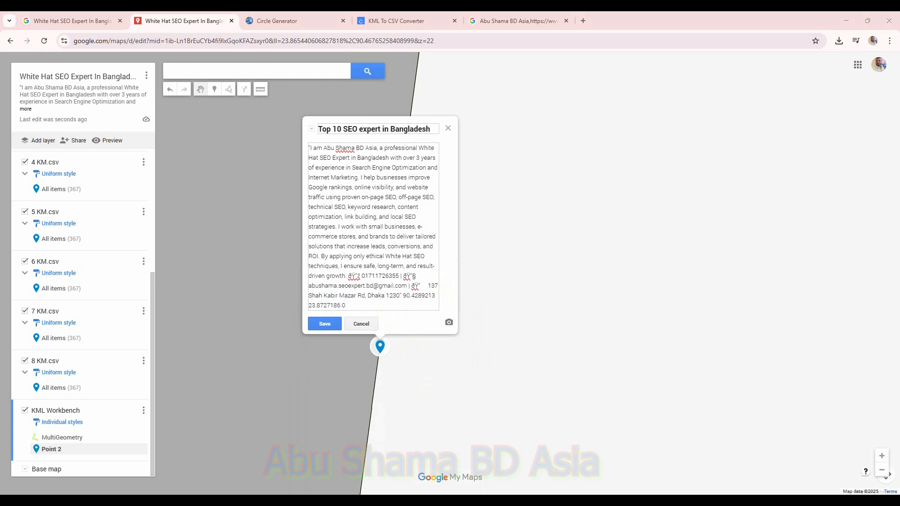
left_click_drag(350, 307, 308, 146)
key("ctrl+v")
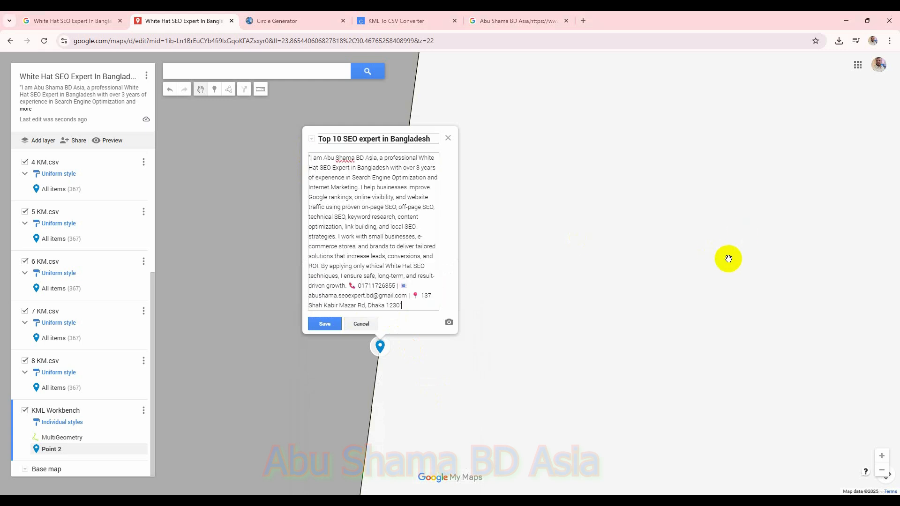
left_click(338, 323)
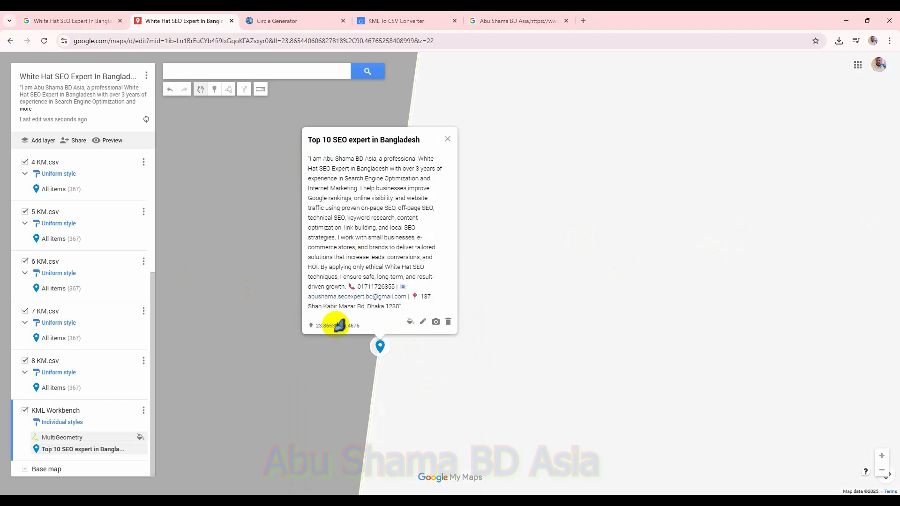
Step: Add a marker on the circle line named Best SEO expert in Dhaka, paste the same bio as its description, and save
left_click(214, 89)
left_click(381, 333)
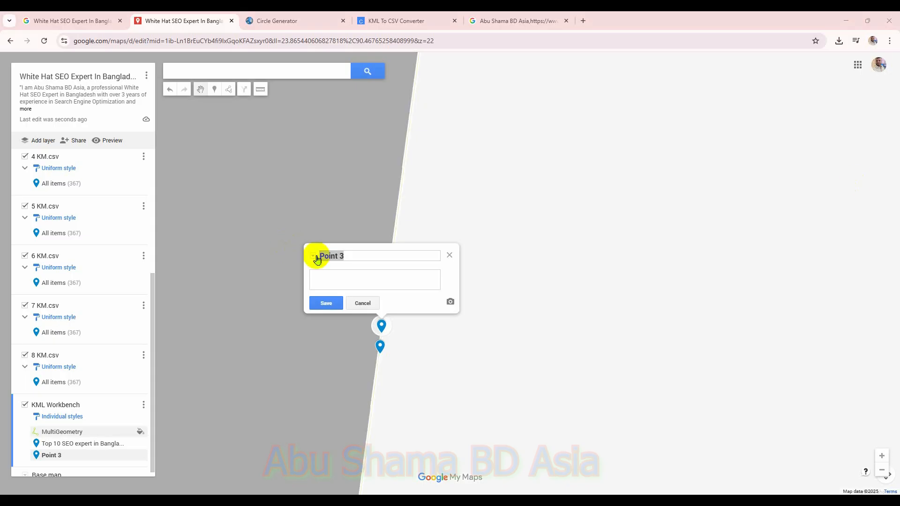
left_click(355, 254)
type("Best SEO expert in Dhaka")
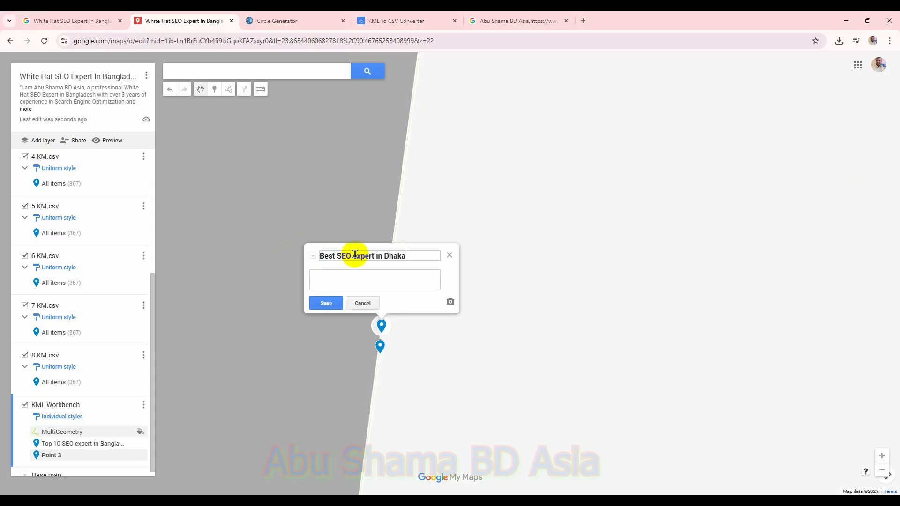
left_click(400, 286)
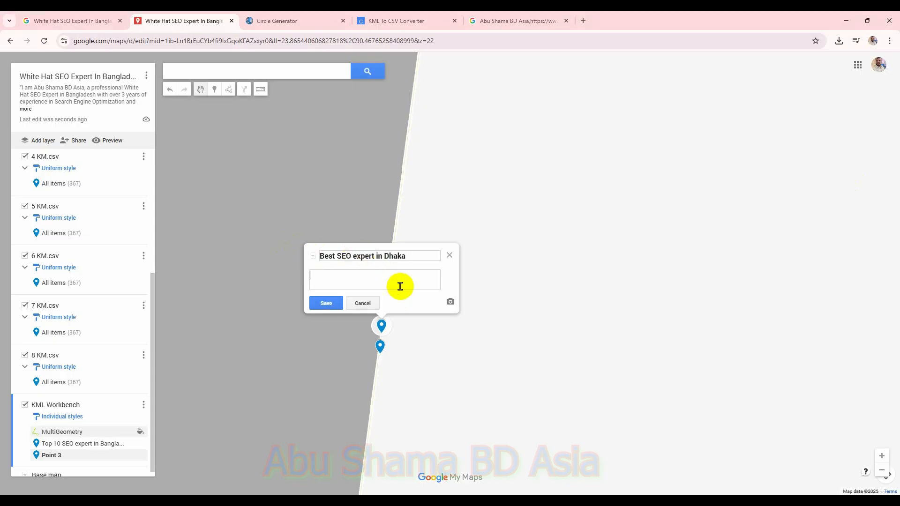
key("super+v")
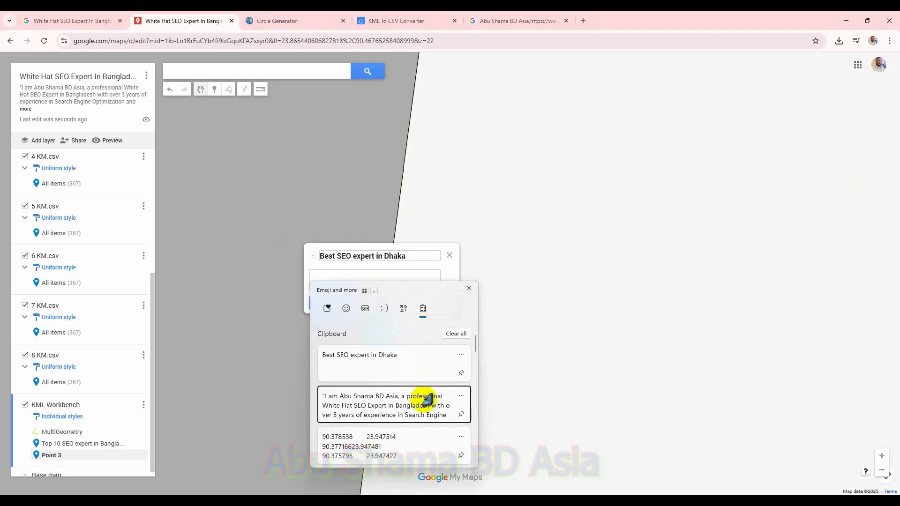
left_click(426, 400)
left_click(327, 302)
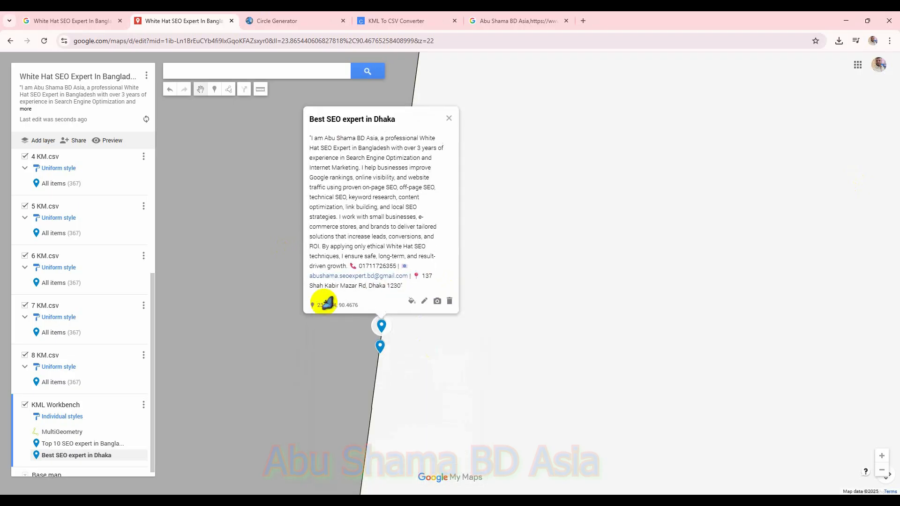
Step: Add a marker on the circle line named Top 5 best SEO expert in Bangladesh with the bio description, and save
left_click(215, 89)
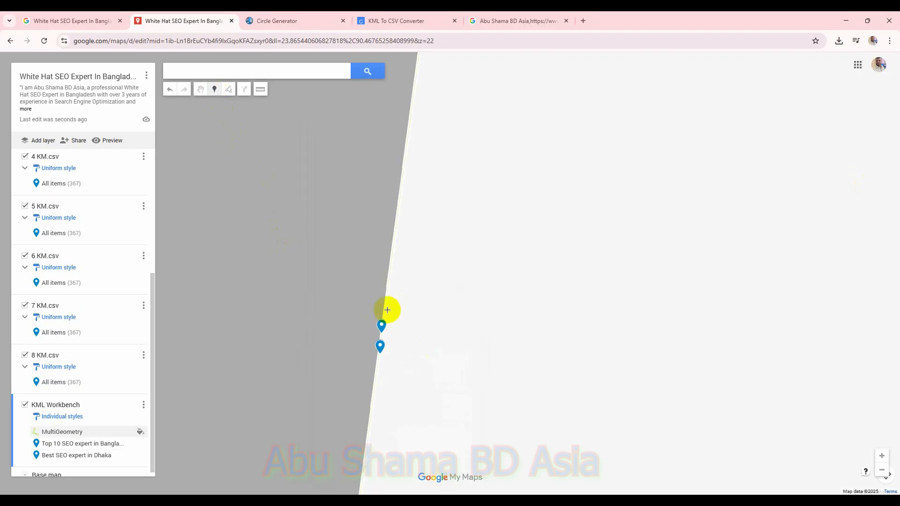
left_click(385, 311)
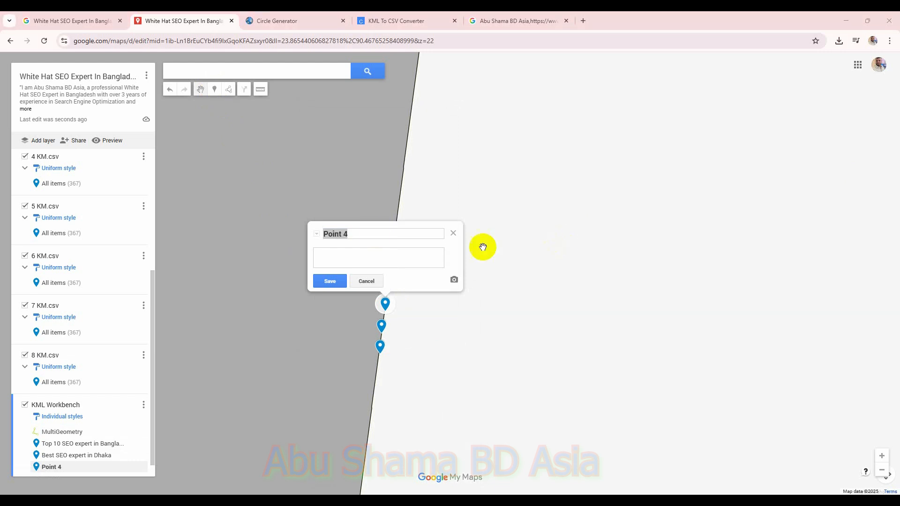
triple_click(375, 232)
type("Top 5 best SEO expert in Bangladesh")
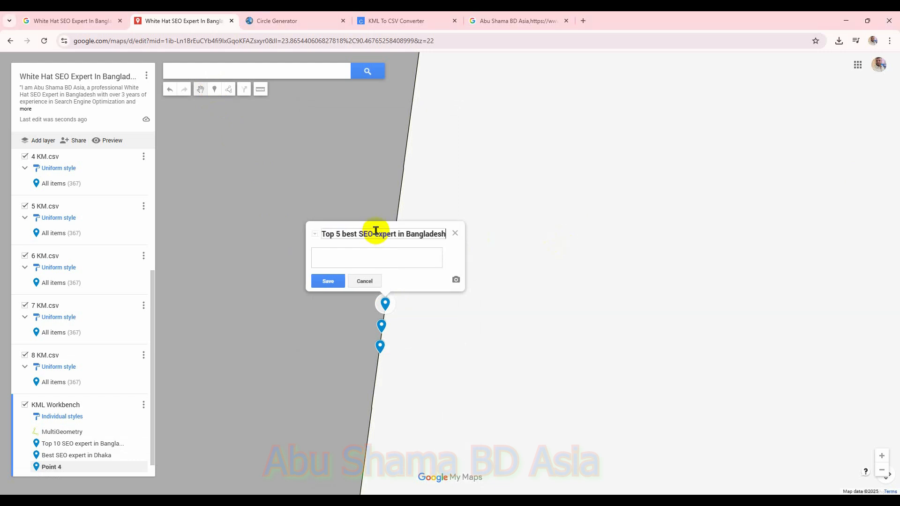
left_click(386, 260)
key("super+v")
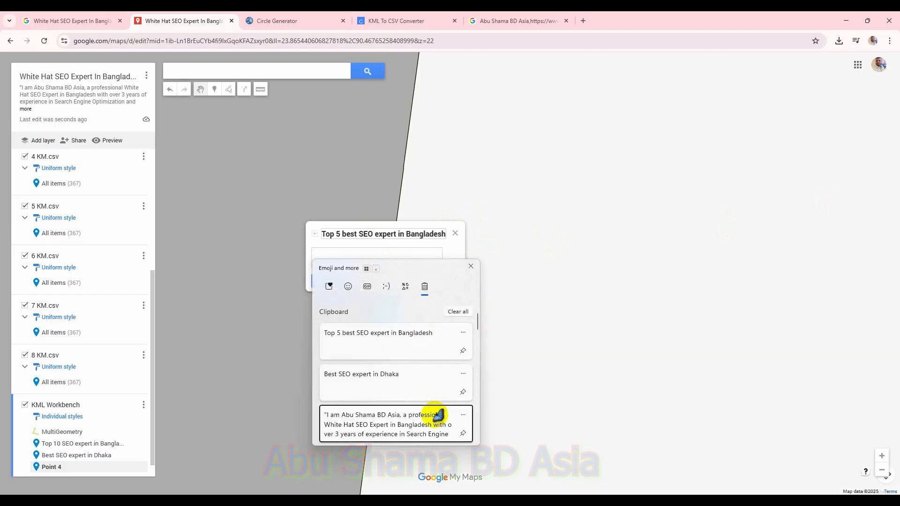
left_click(438, 415)
left_click(328, 280)
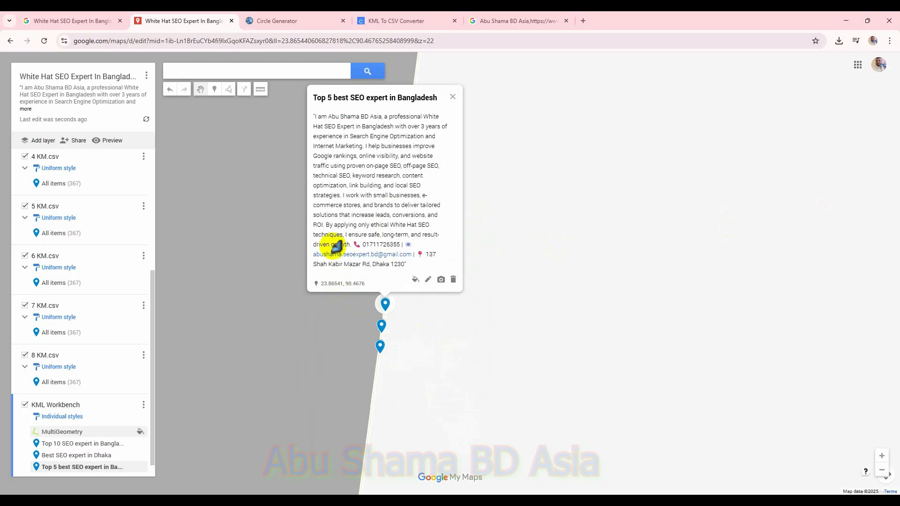
Step: Add a marker on the circle line named Top SEO expert in Bangladesh with the bio description, and save
left_click(215, 89)
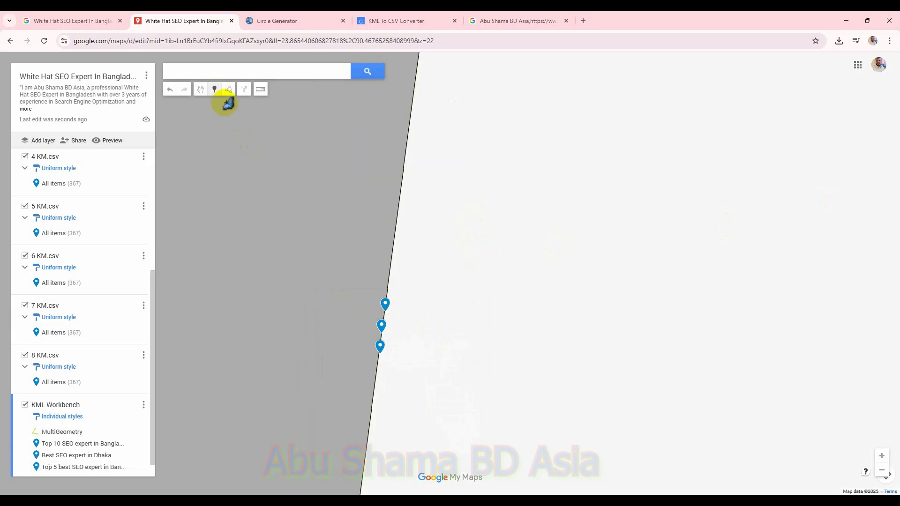
left_click(387, 292)
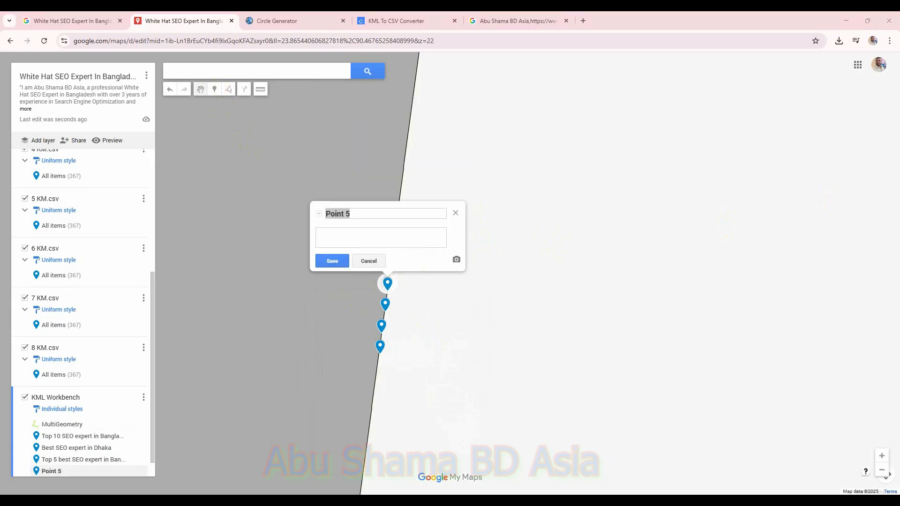
triple_click(386, 211)
type("Top SEO expert in Bangladesh")
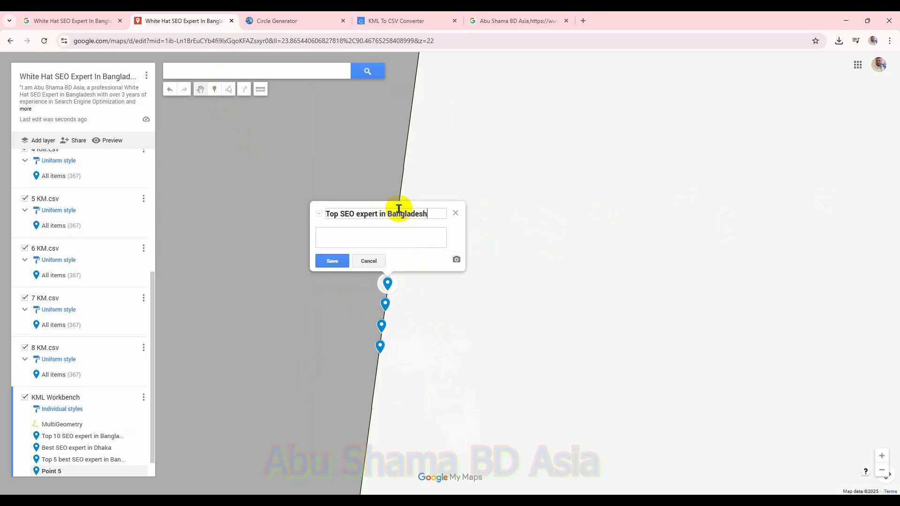
left_click(407, 241)
key("super+v")
scroll(404, 347, "down", 3)
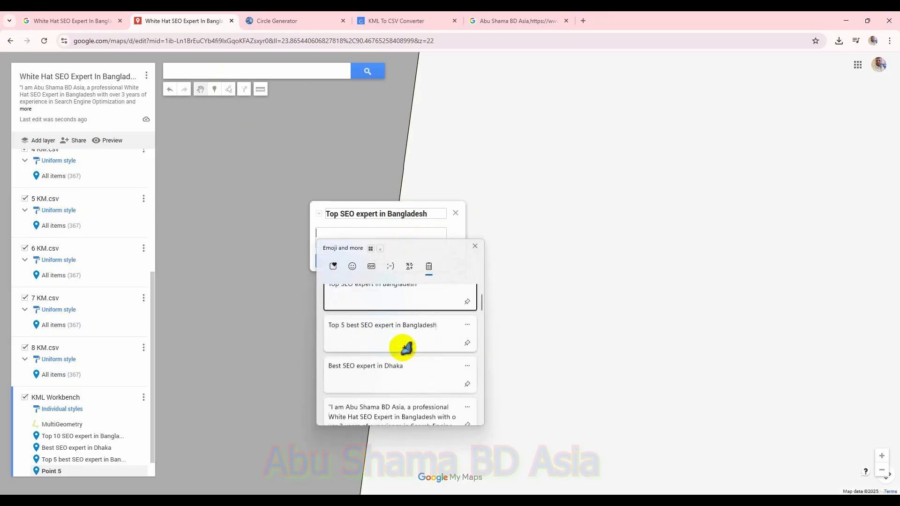
left_click(419, 359)
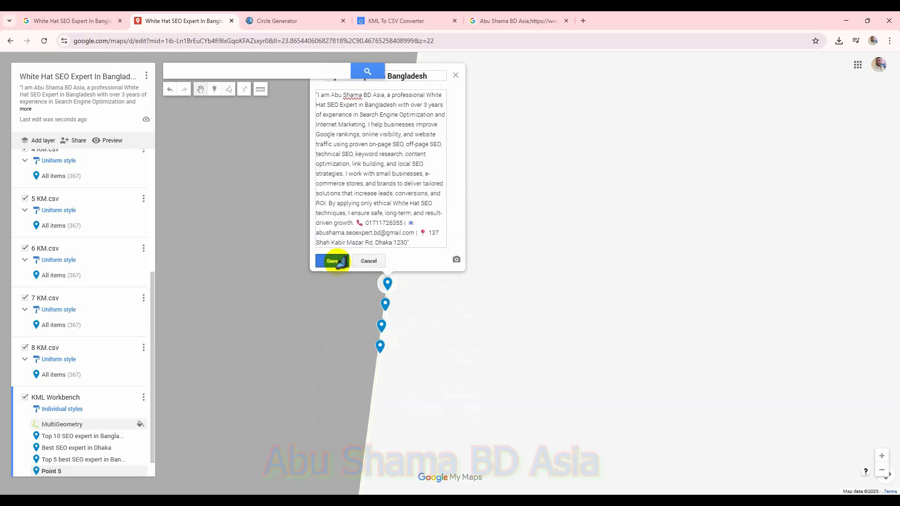
left_click(341, 262)
Step: Add a marker on the circle line named White Hat SEO Expert In Bangladesh with the bio description, and save
left_click(215, 89)
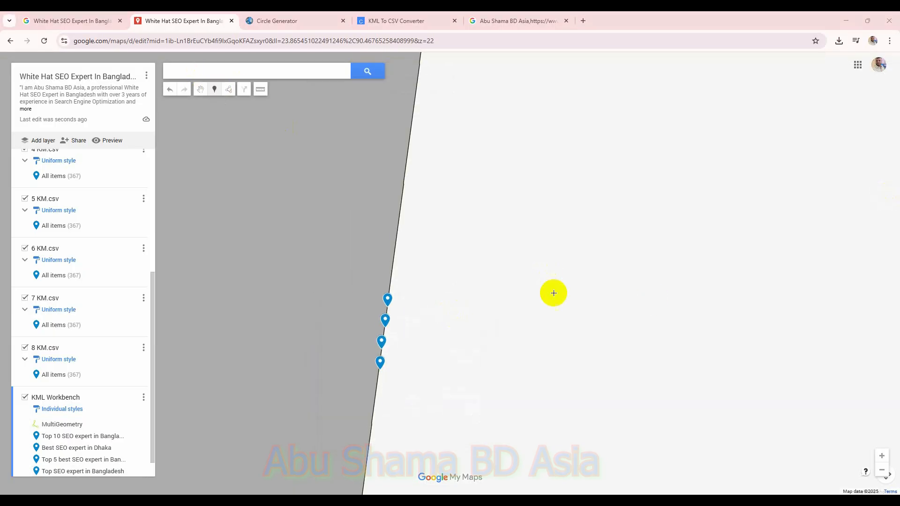
left_click(389, 284)
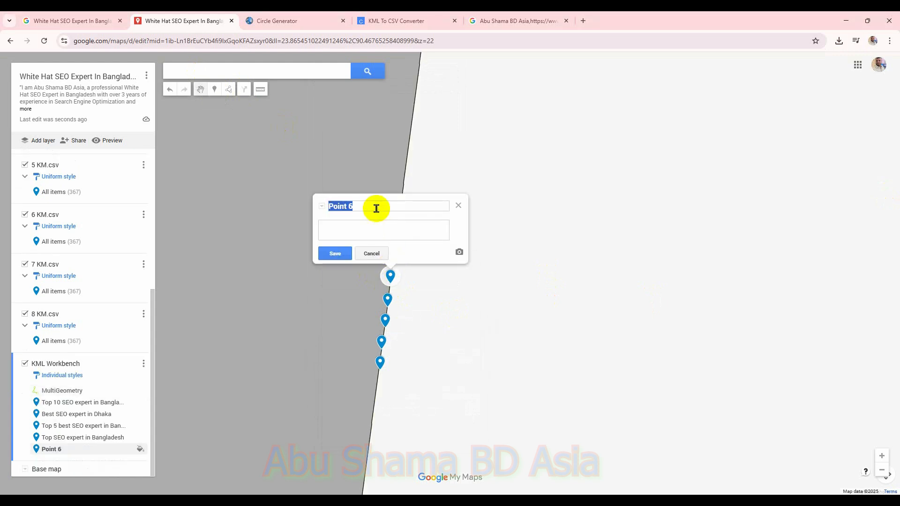
type("White Hat SEO Expert In Bangladesh")
left_click(410, 224)
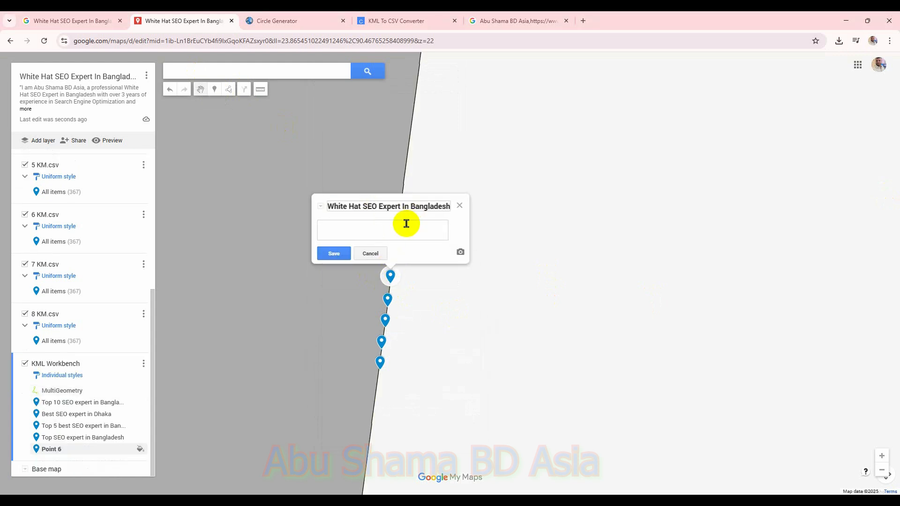
key("super+v")
scroll(434, 345, "down", 3)
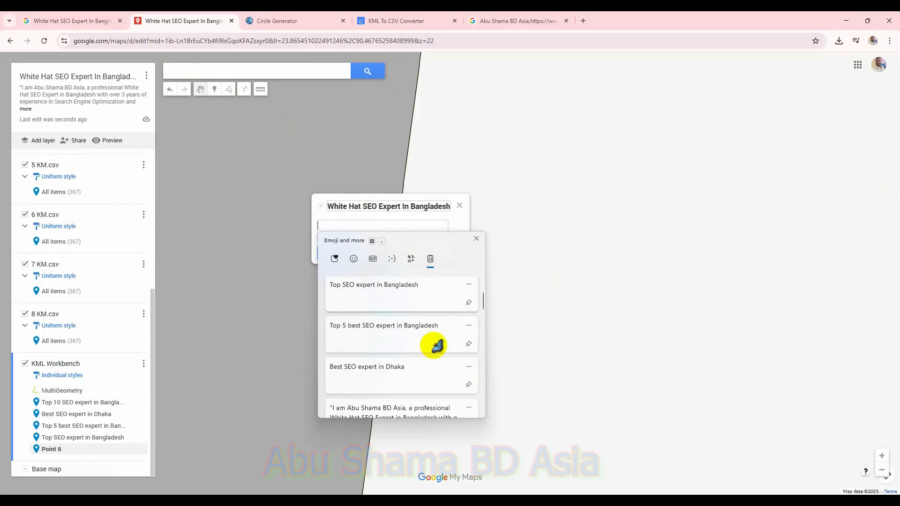
left_click(436, 371)
left_click(325, 252)
Step: Export the KML Workbench layer's data as a KML file
left_click(459, 91)
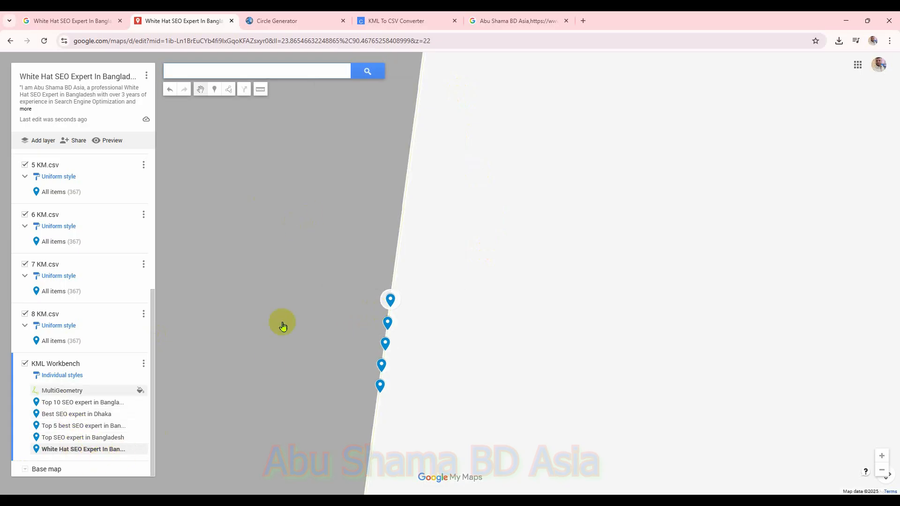
left_click(143, 364)
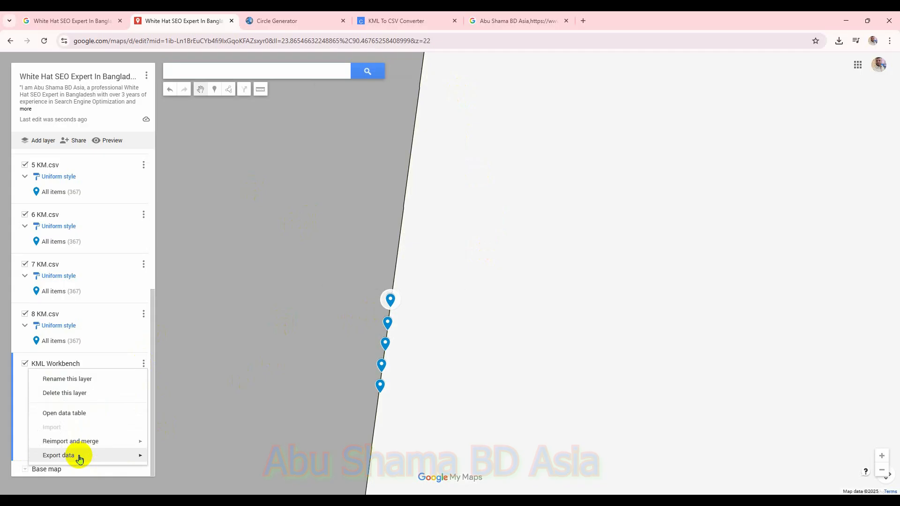
mouse_move(133, 458)
left_click(176, 459)
left_click(347, 289)
left_click(357, 308)
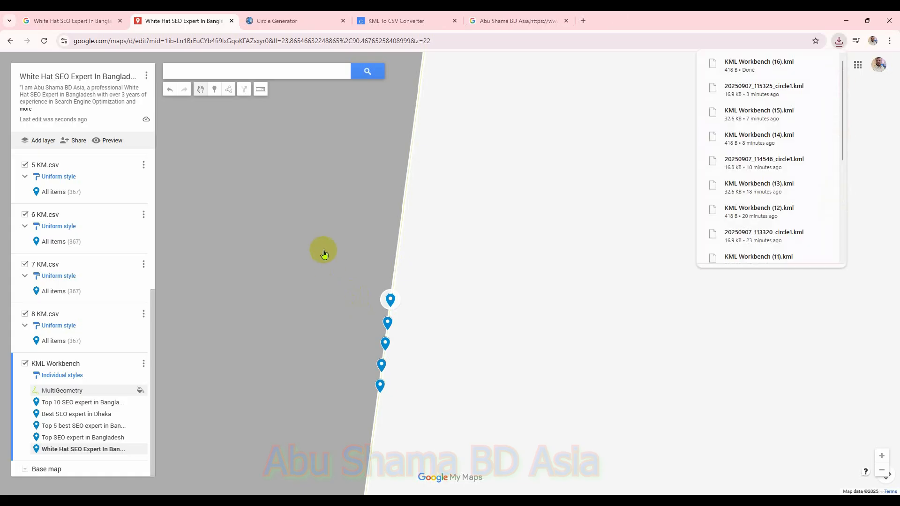
Step: In the KML To CSV Converter, load KML Workbench (16).kml from Downloads and convert it to CSV
left_click(402, 21)
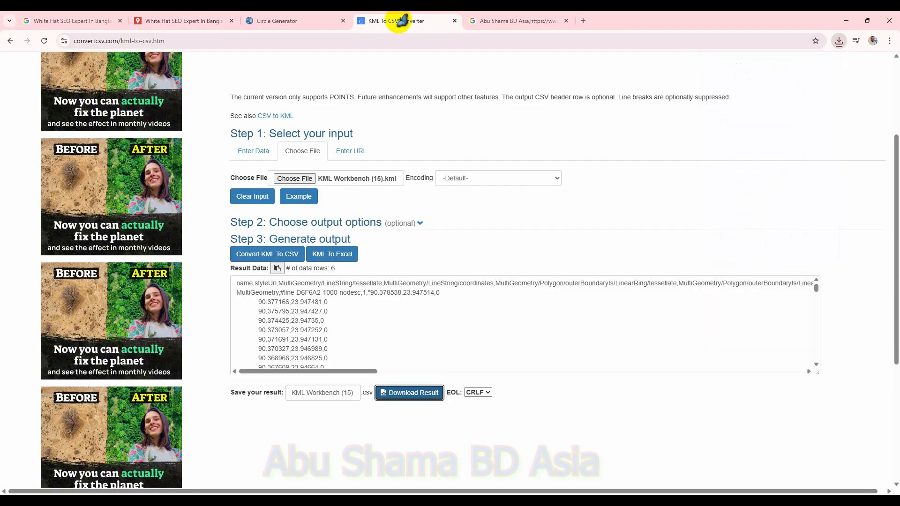
left_click(44, 41)
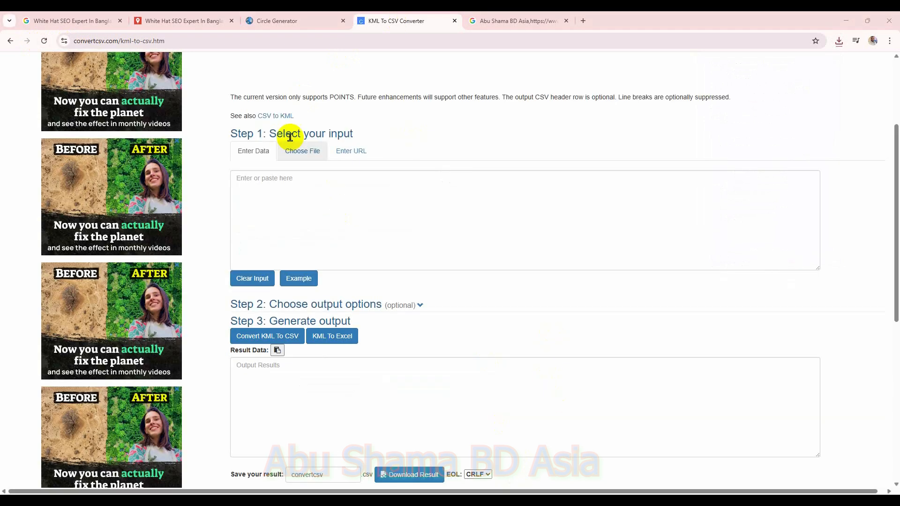
left_click(302, 151)
left_click(310, 179)
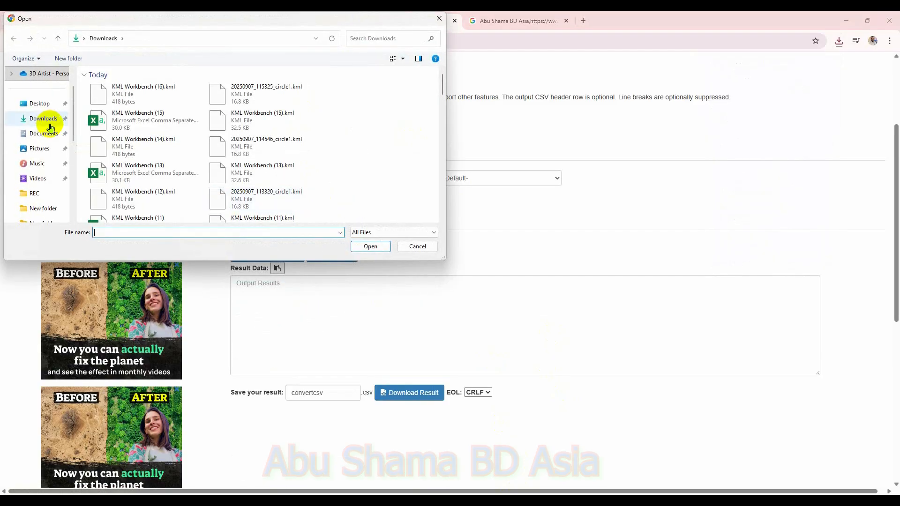
double_click(101, 102)
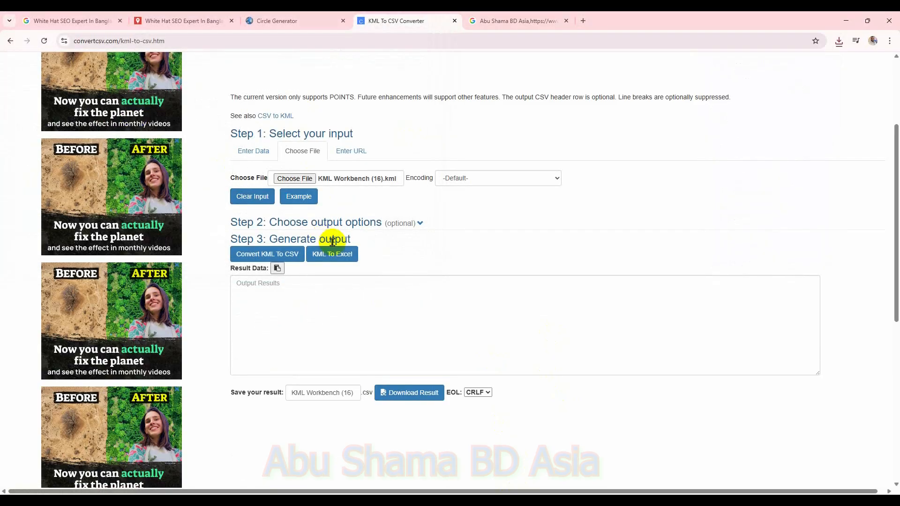
left_click(283, 258)
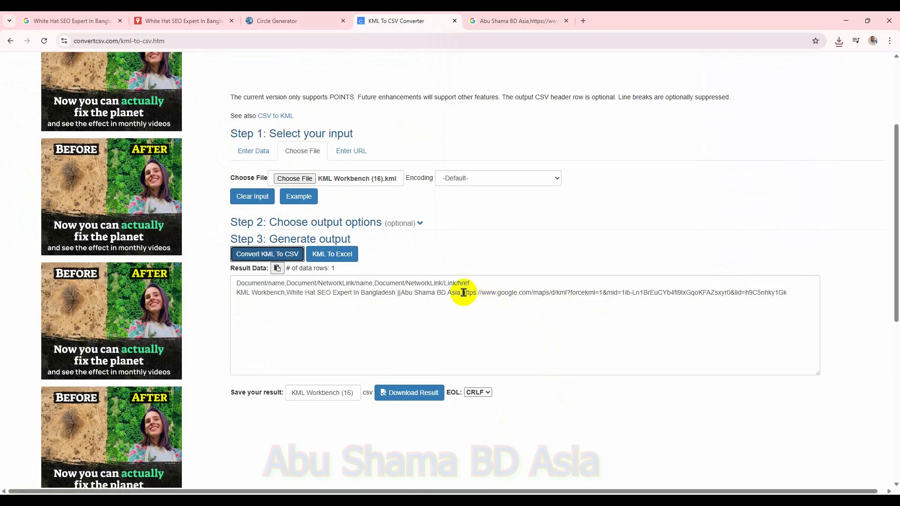
Step: Open the layer's KML network link URL from the converted result in the other browser tab
left_click_drag(463, 293, 790, 295)
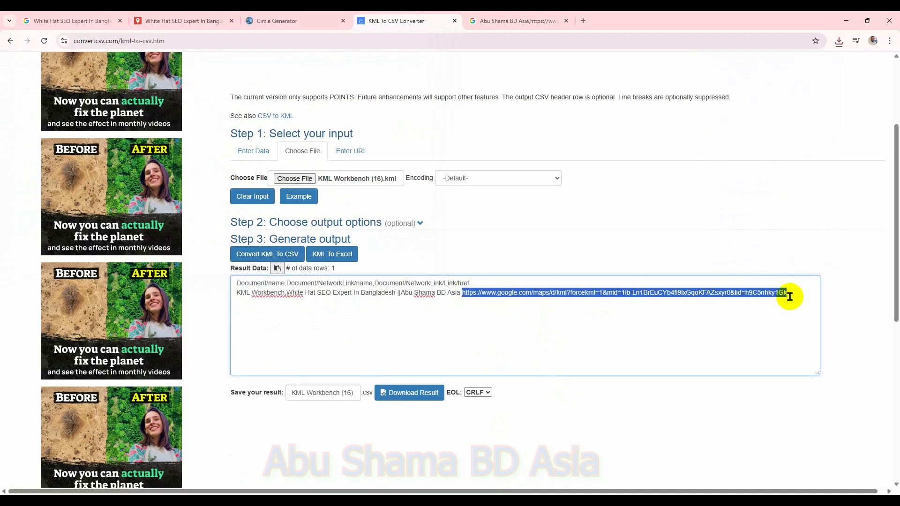
left_click(534, 24)
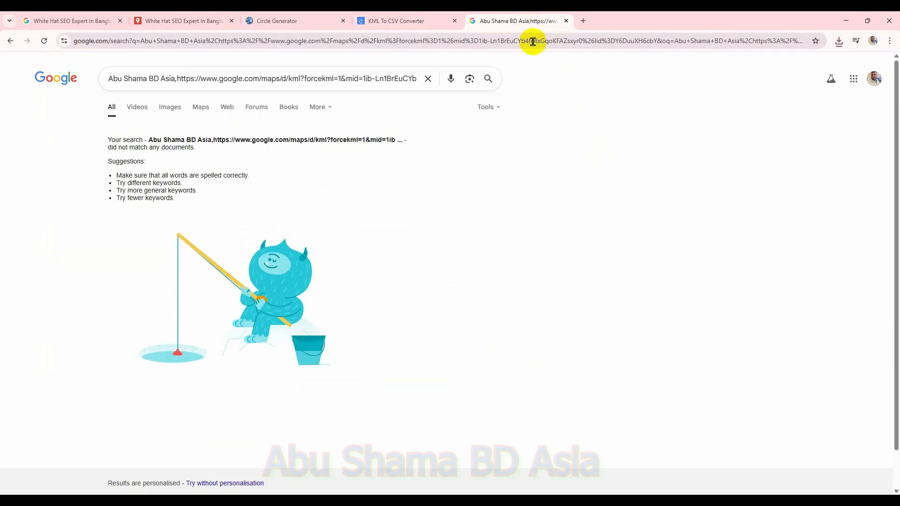
left_click(534, 41)
key("Return")
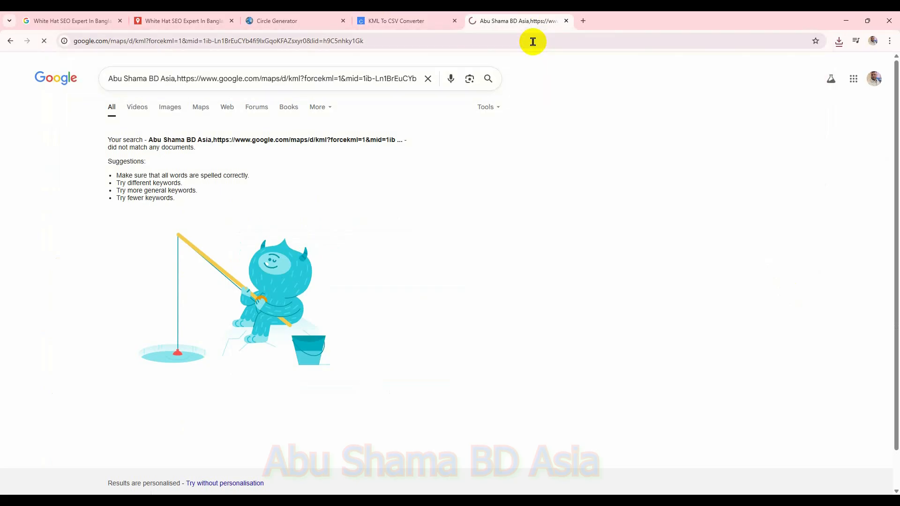
Step: Load KML Workbench (17).kml from Downloads into the KML To CSV Converter, convert it and download the CSV result
left_click(294, 21)
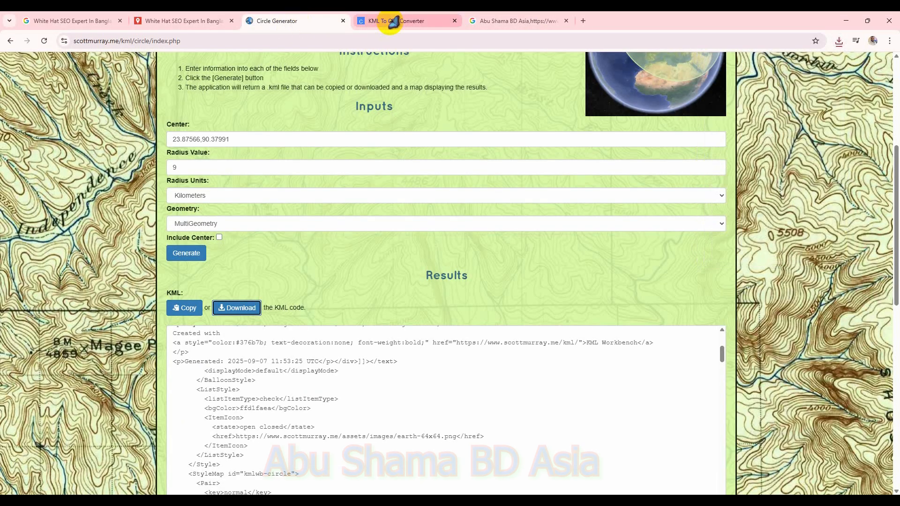
left_click(390, 21)
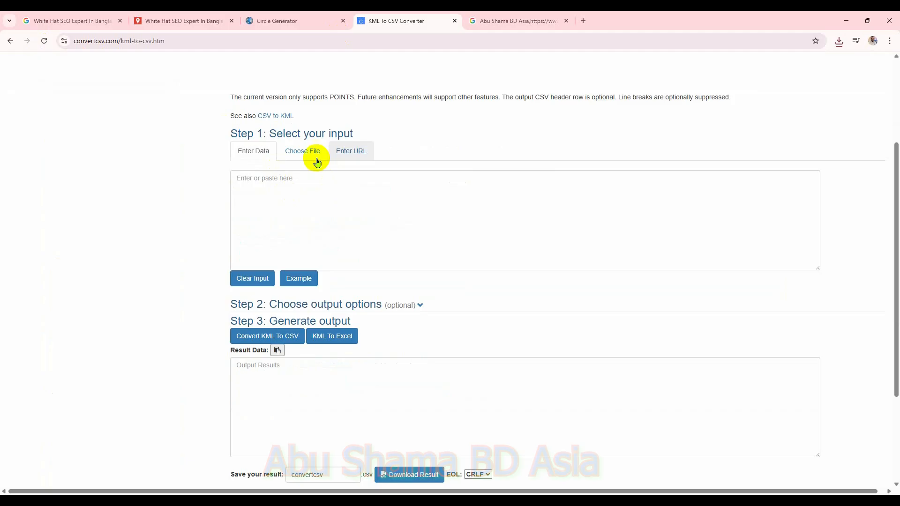
left_click(313, 154)
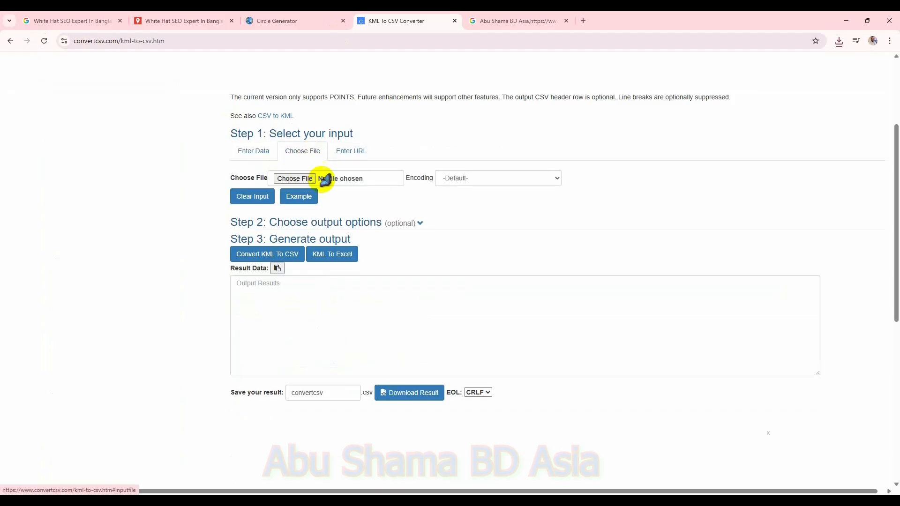
left_click(294, 178)
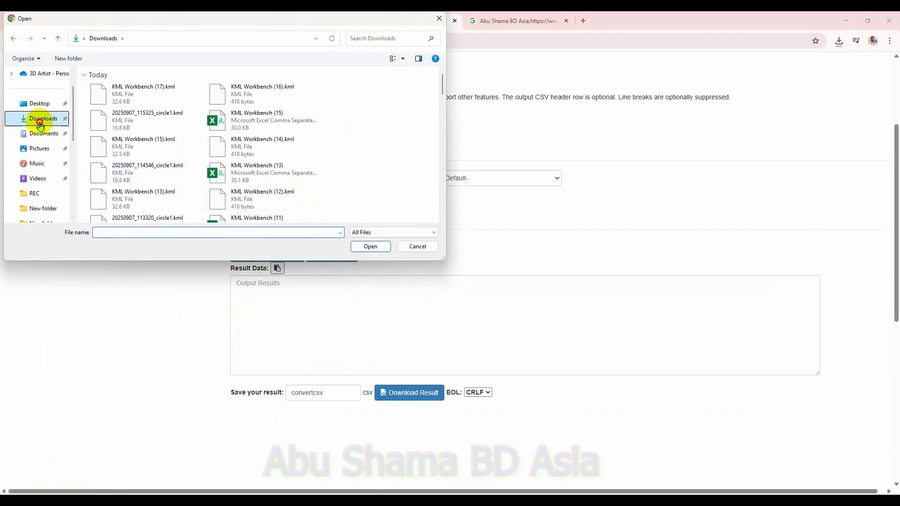
double_click(141, 91)
left_click(293, 257)
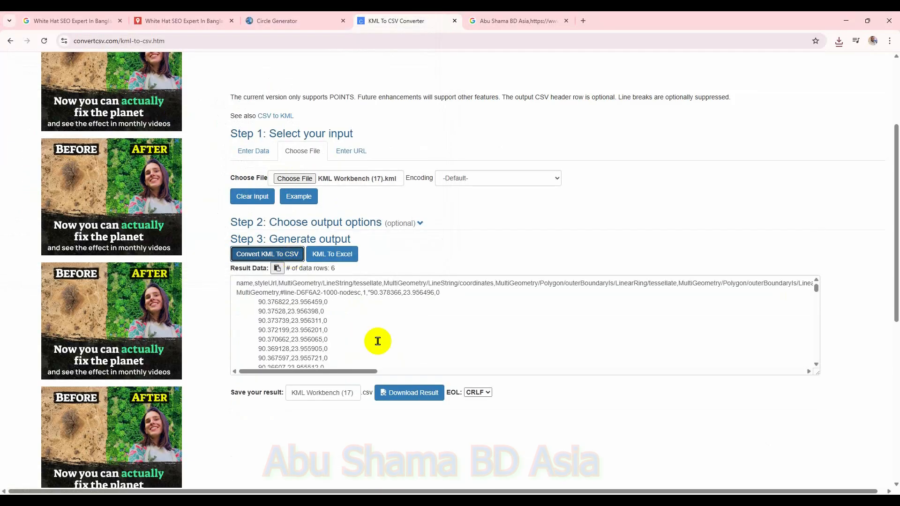
left_click(408, 392)
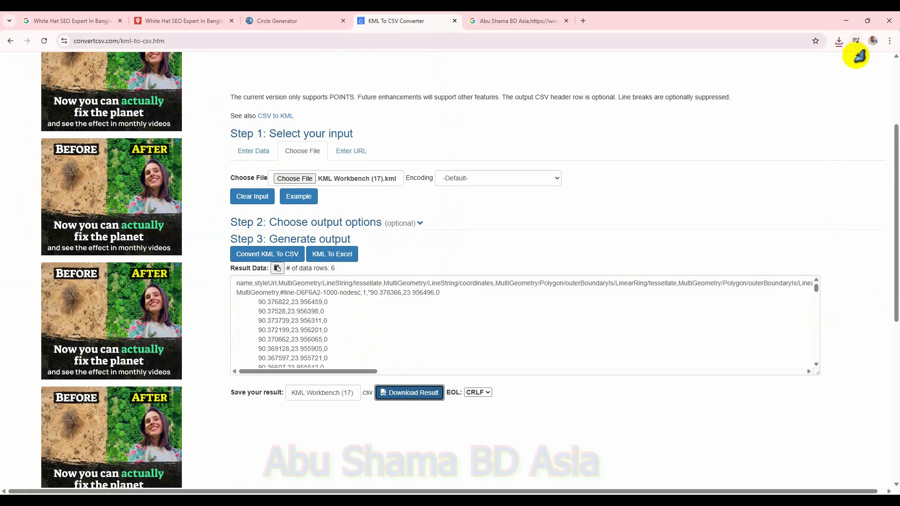
Step: Open the downloaded KML Workbench (17).csv and replace cell A2's MultiGeometry entry with the first marker's name from A3
left_click(839, 40)
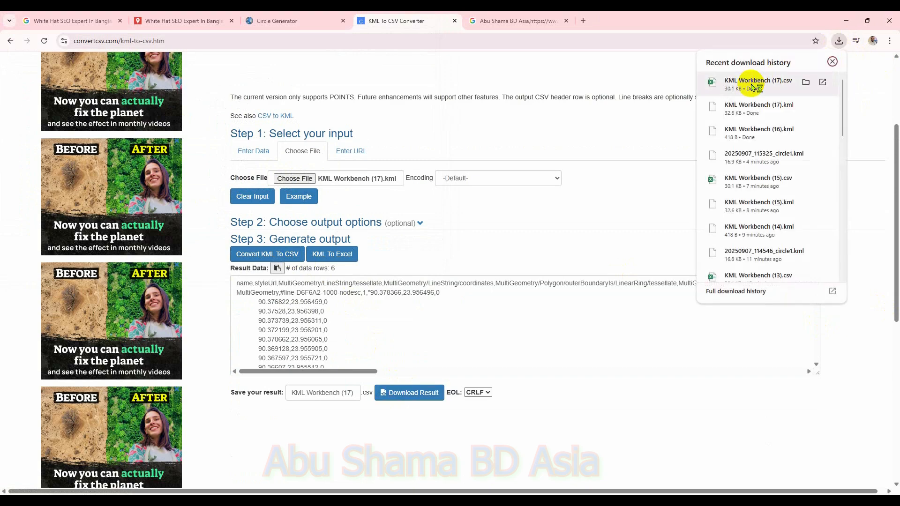
left_click(752, 84)
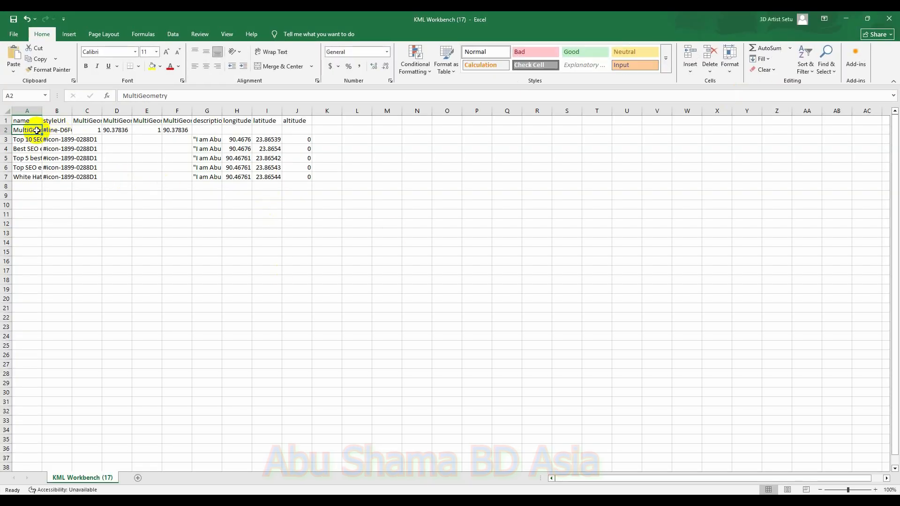
key("Delete")
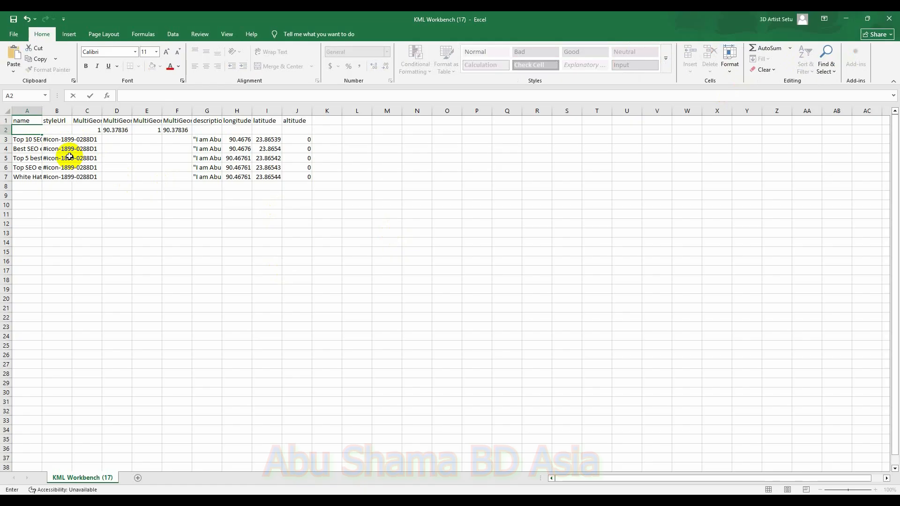
left_click(35, 139)
key("ctrl+c")
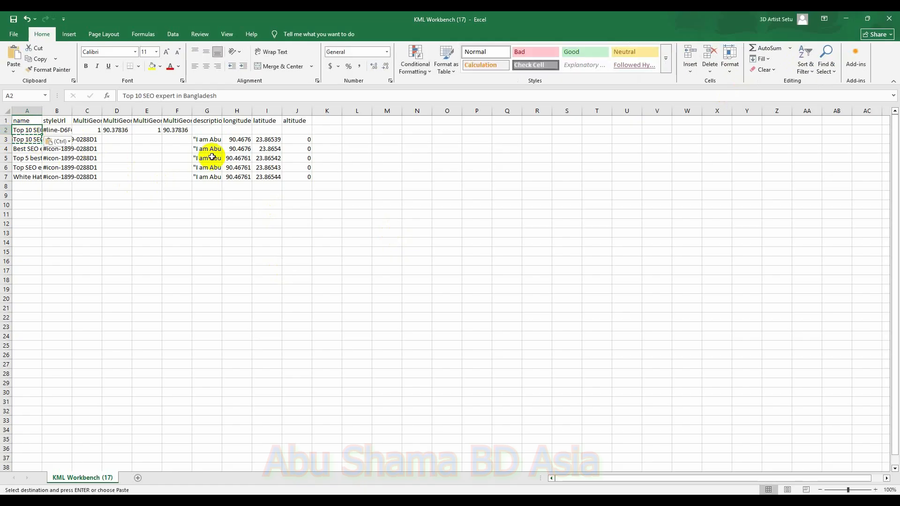
Step: Copy the first marker's description, longitude, latitude and altitude from row 3 into row 2
left_click_drag(197, 137, 289, 137)
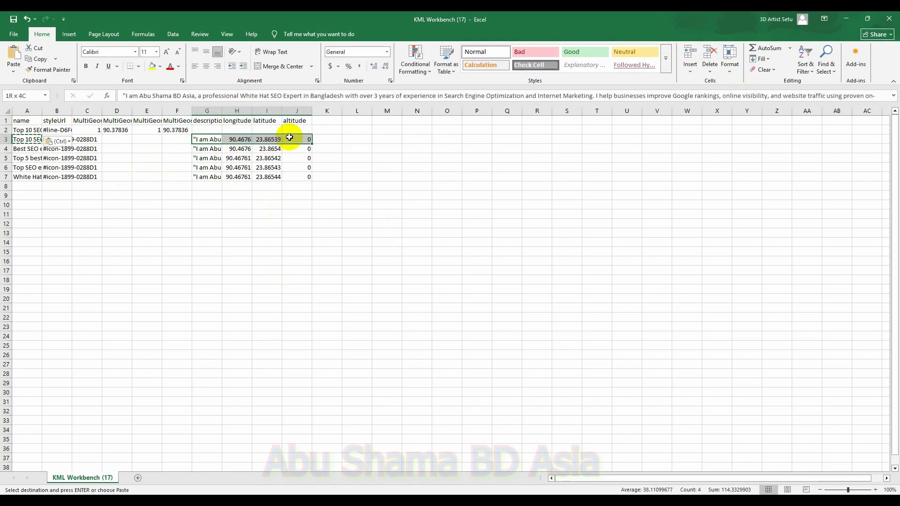
key("ctrl+c")
left_click(216, 130)
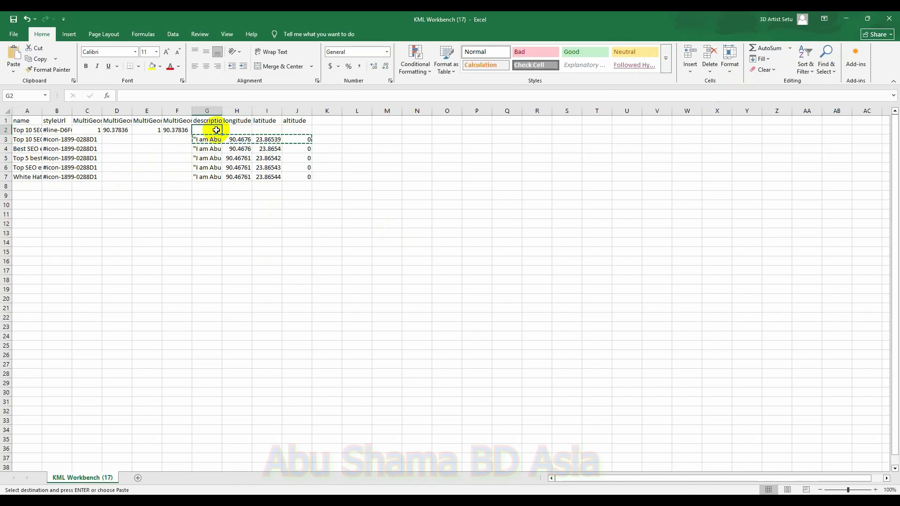
key("ctrl+v")
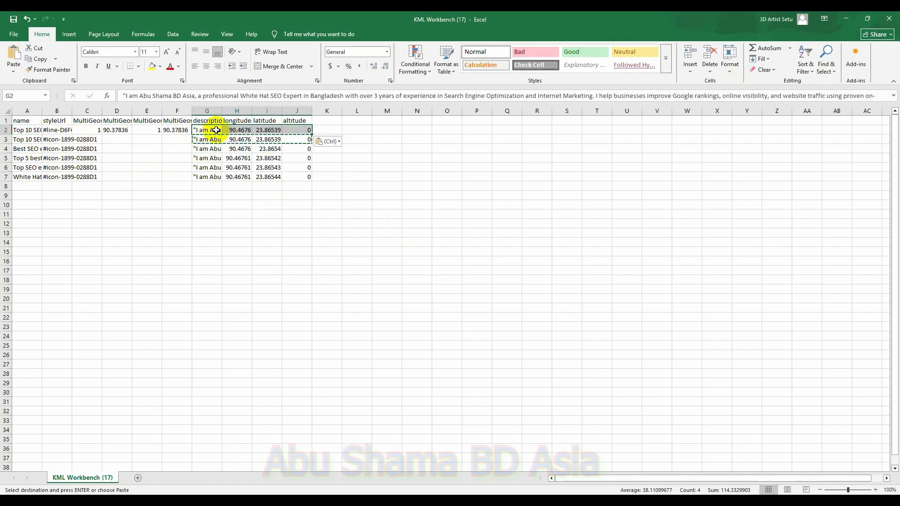
Step: Add a new sheet and paste the circle's coordinate list copied from the Circle Generator KML into cell A1
left_click(138, 478)
left_click(620, 500)
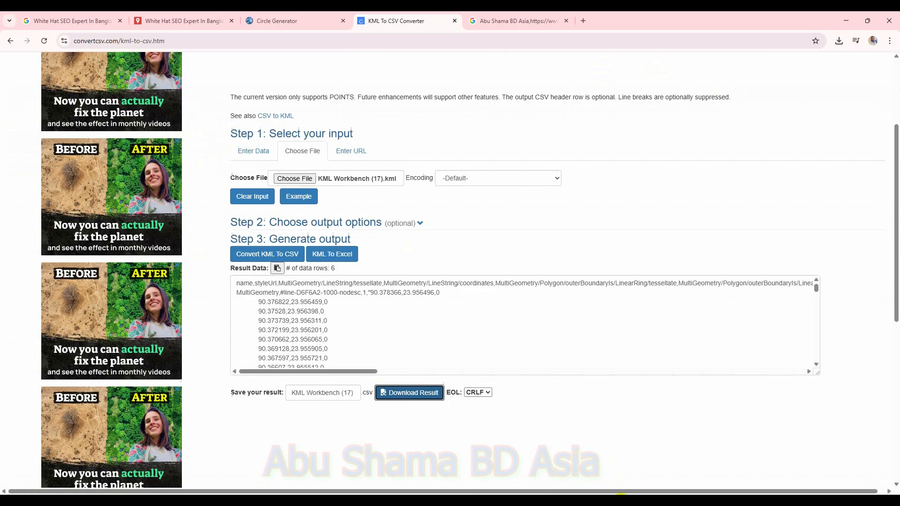
left_click(277, 20)
scroll(366, 368, "down", 10)
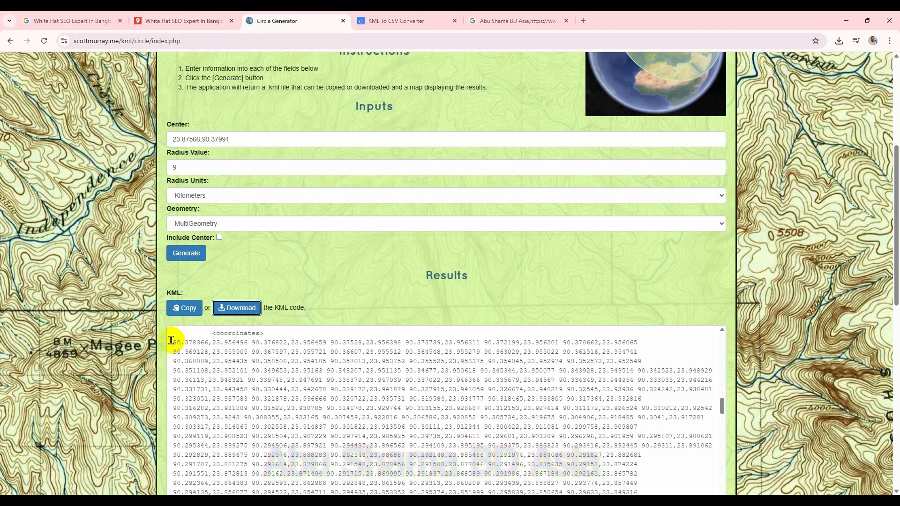
left_click_drag(171, 341, 645, 385)
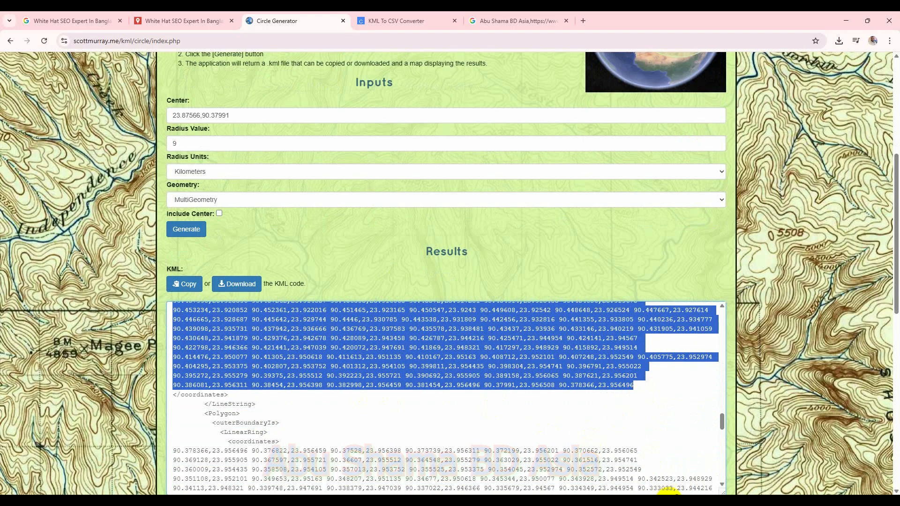
left_click(699, 466)
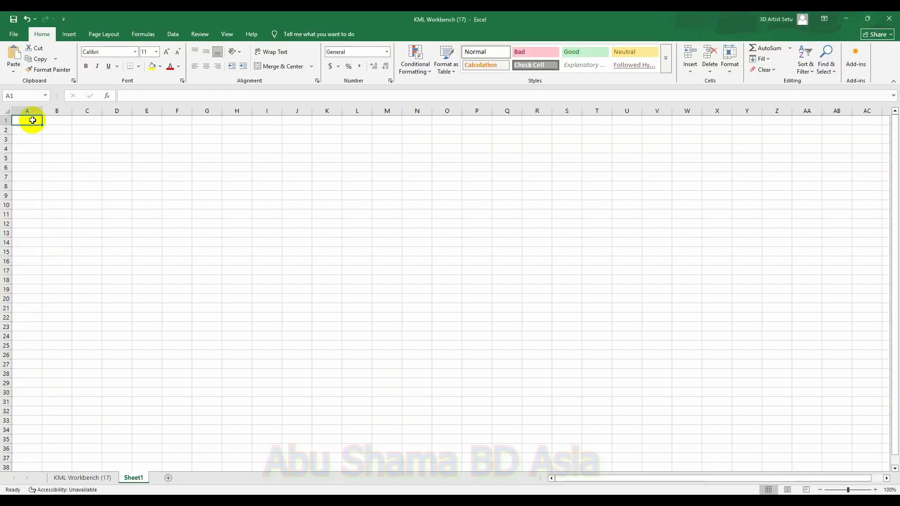
key("ctrl+v")
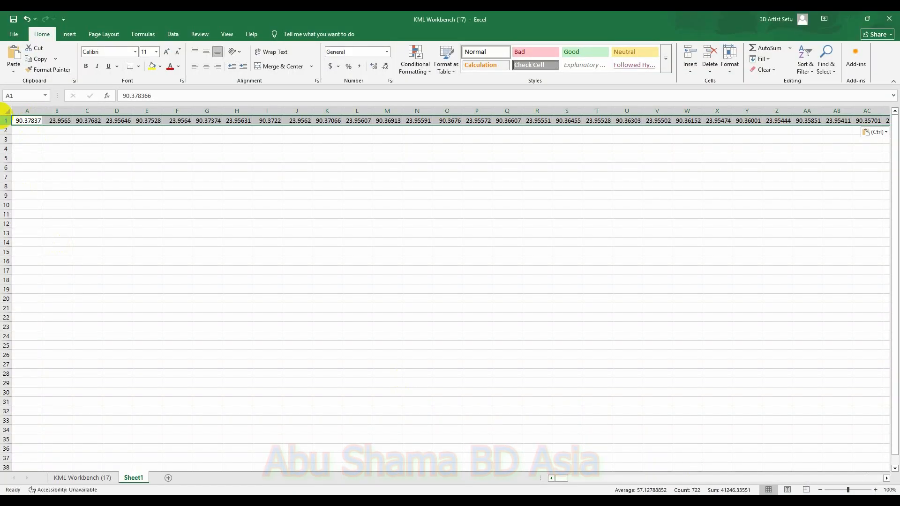
Step: Split the pasted coordinates in A1 into separate columns with Text to Columns using delimited defaults
left_click(29, 120)
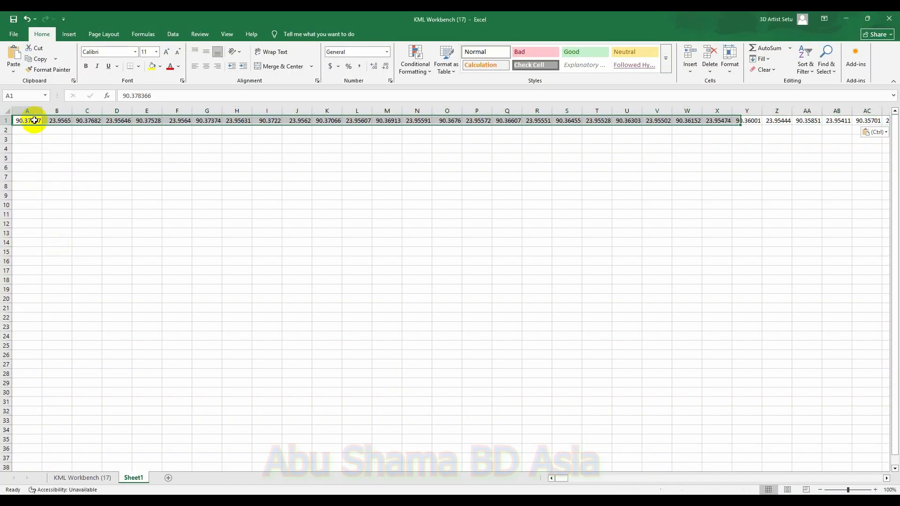
left_click(175, 34)
left_click(505, 65)
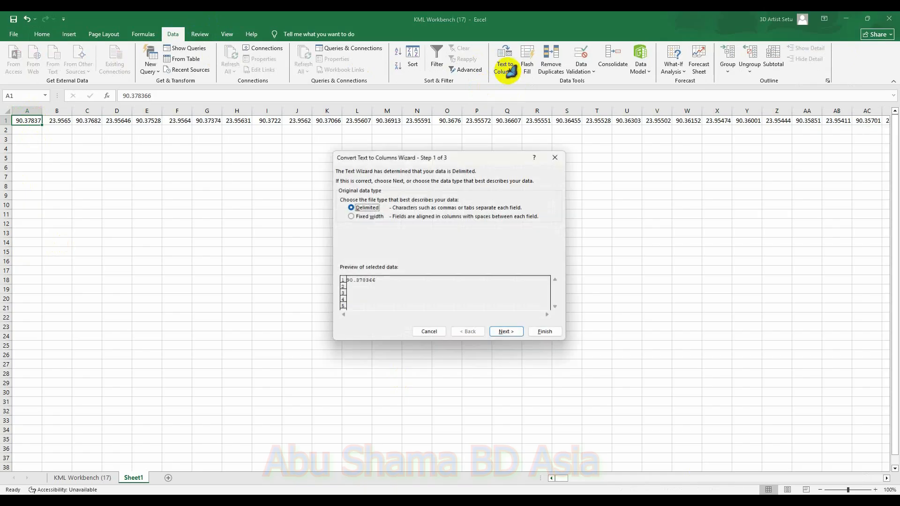
left_click(508, 333)
left_click(508, 333)
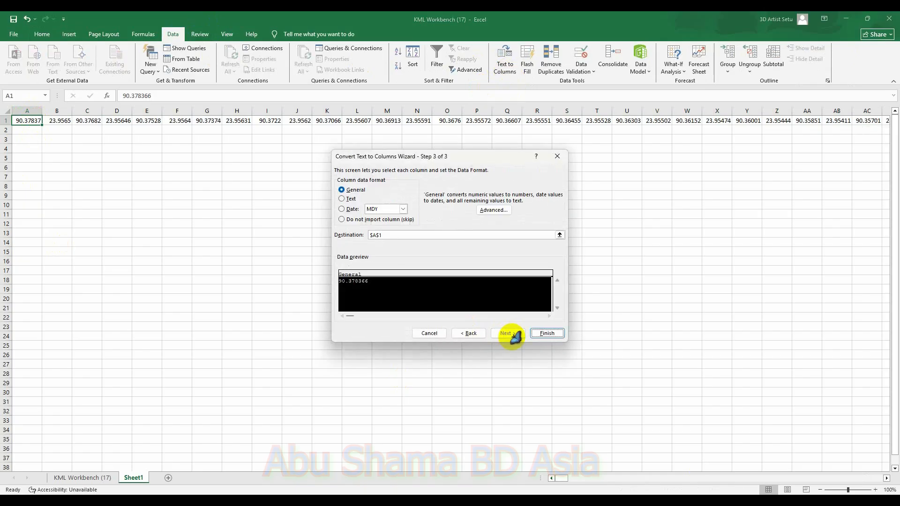
left_click(547, 334)
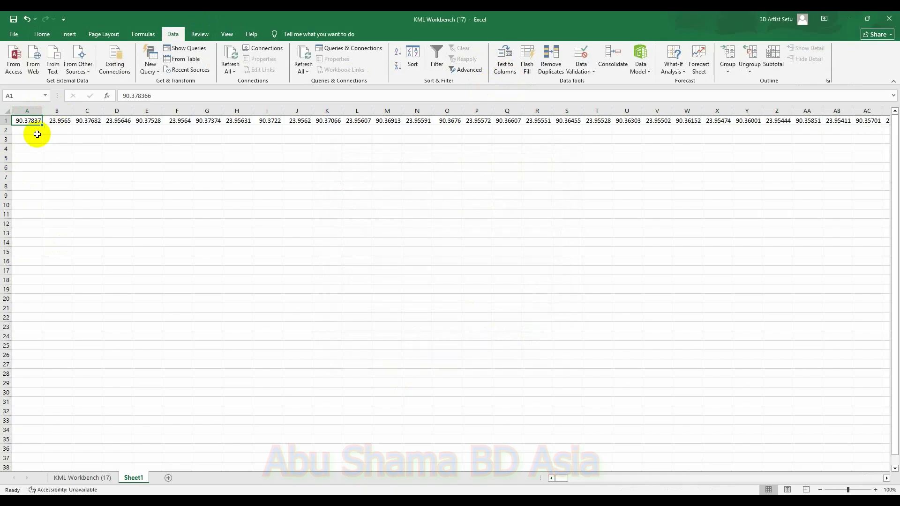
Step: Paste row 1's values transposed into column A starting at A2, then delete the original row 1
left_click(5, 120)
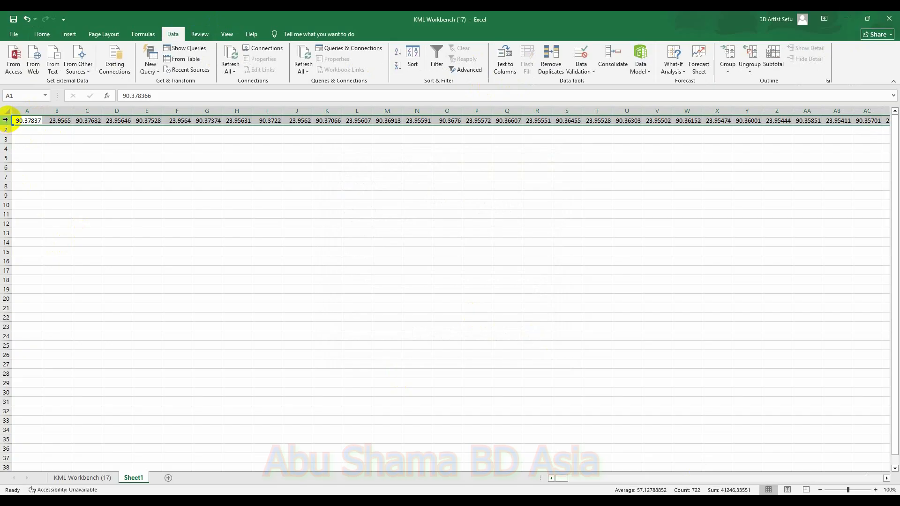
key("ctrl+c")
left_click(28, 130)
right_click(28, 130)
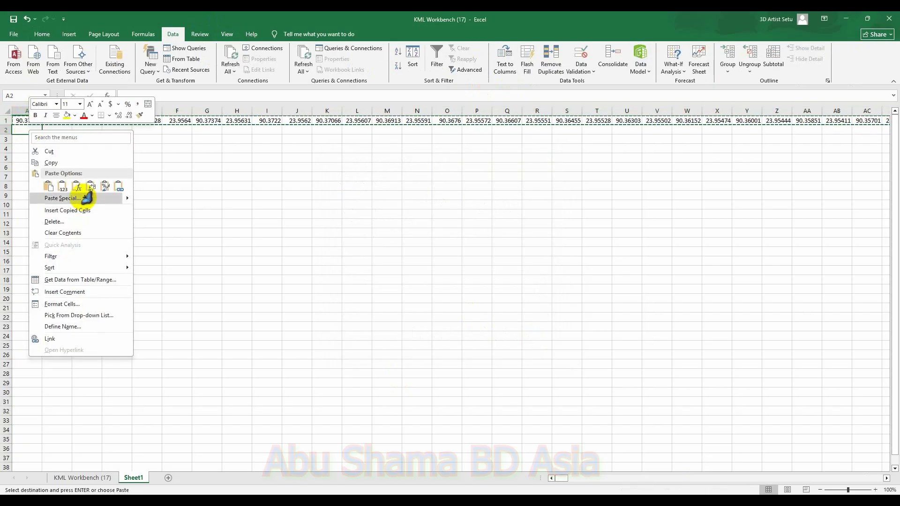
left_click(87, 198)
left_click(127, 268)
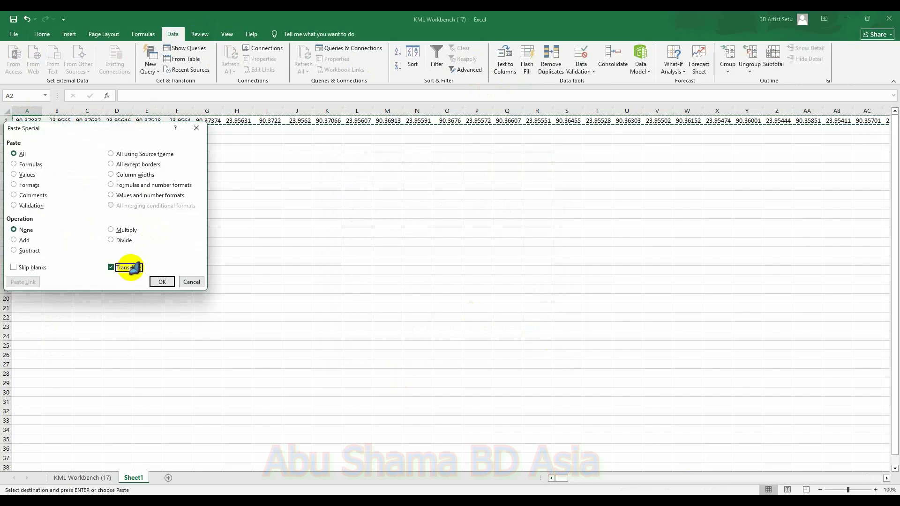
left_click(161, 282)
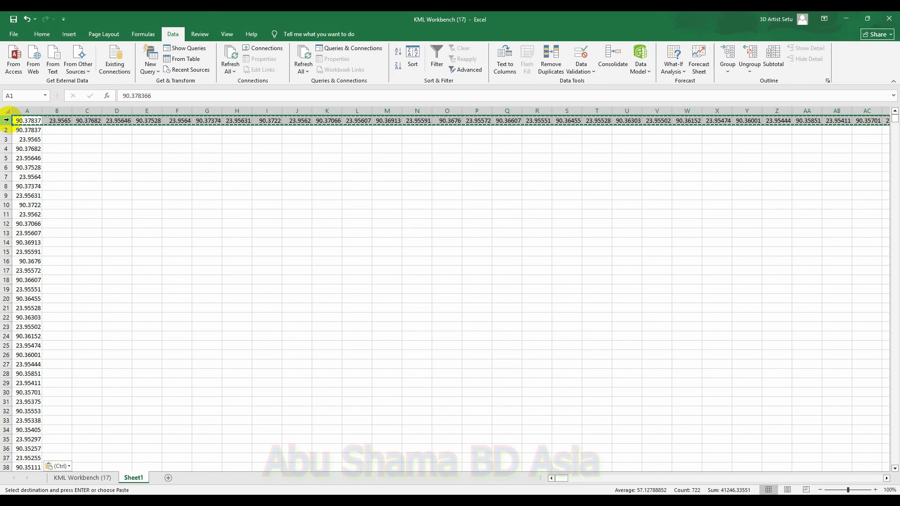
right_click(8, 121)
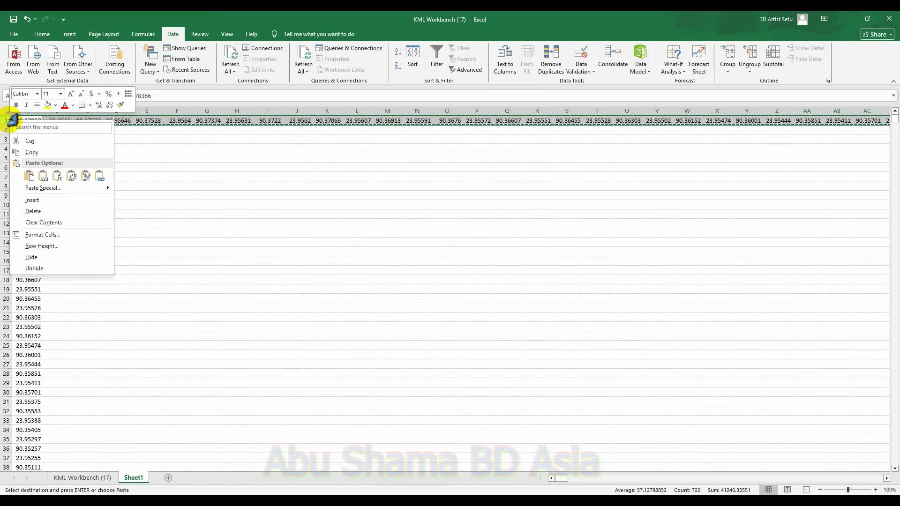
left_click(54, 211)
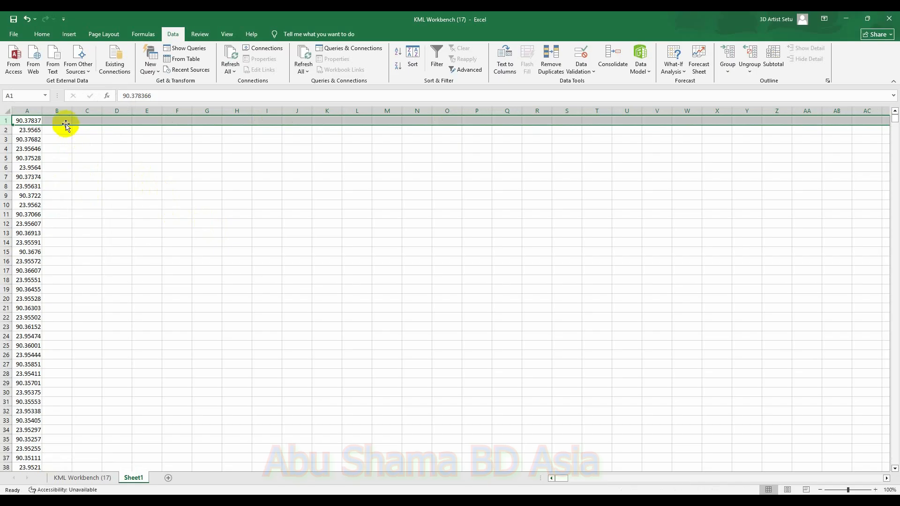
Step: Label B1, C1, B2, C2 as a1, a2, a3, a4 on the new sheet and fill that series down to row 722
left_click(66, 120)
type("a1")
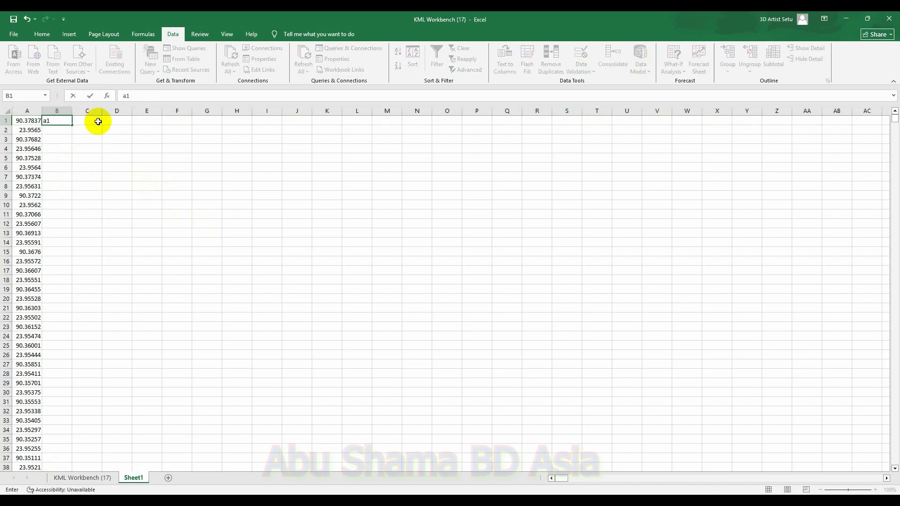
left_click(98, 122)
type("a2")
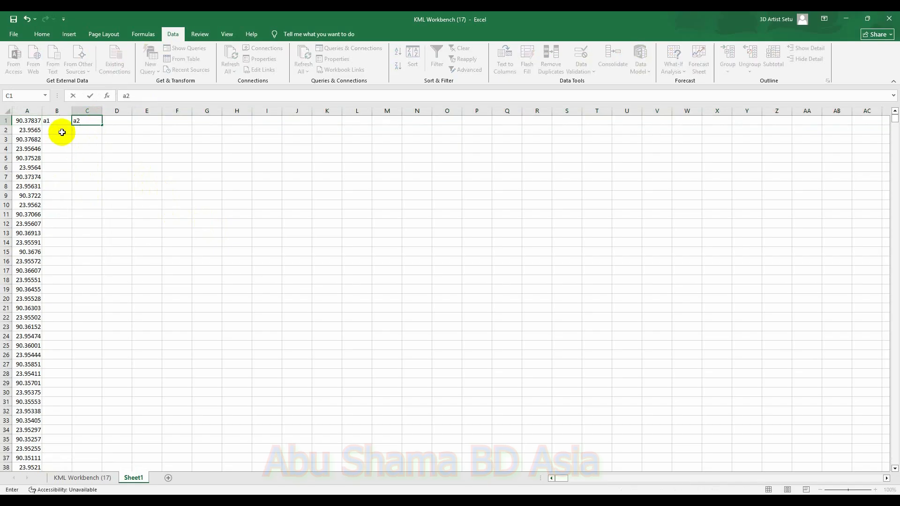
type("a1")
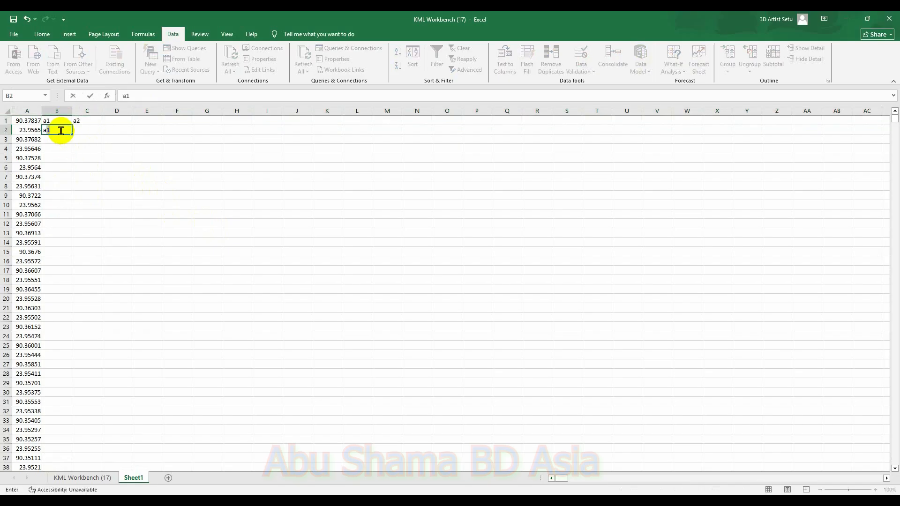
left_click(87, 131)
type("a2")
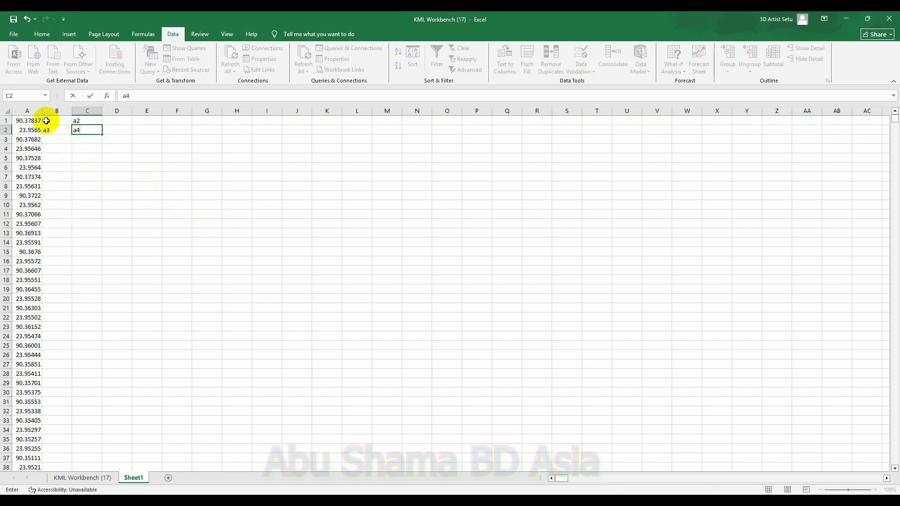
left_click_drag(83, 133, 75, 391)
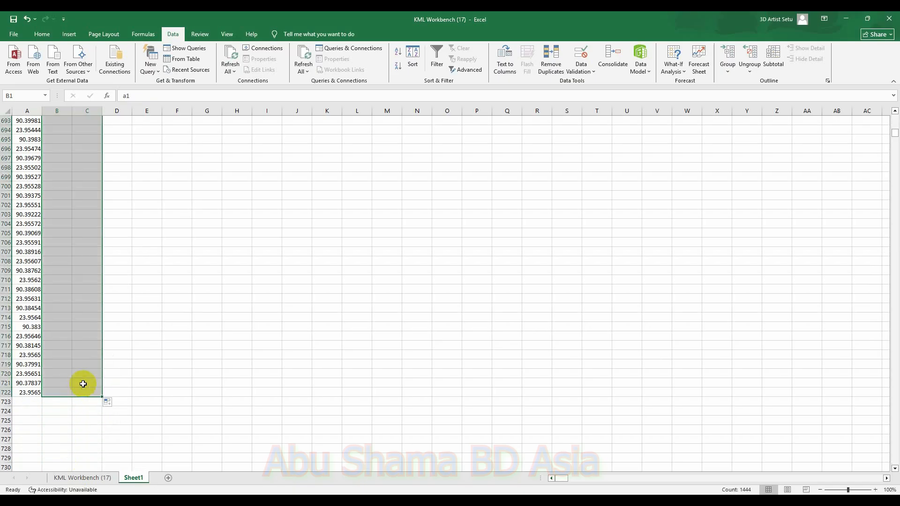
Step: Replace every "a" with "=a" in the sheet so the labels become references to column A cells
left_click(292, 272)
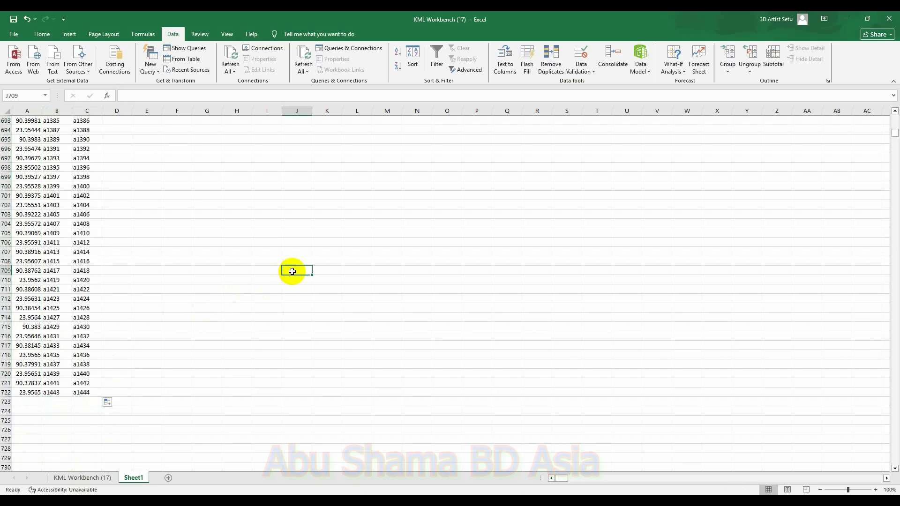
key("ctrl+f")
left_click(388, 327)
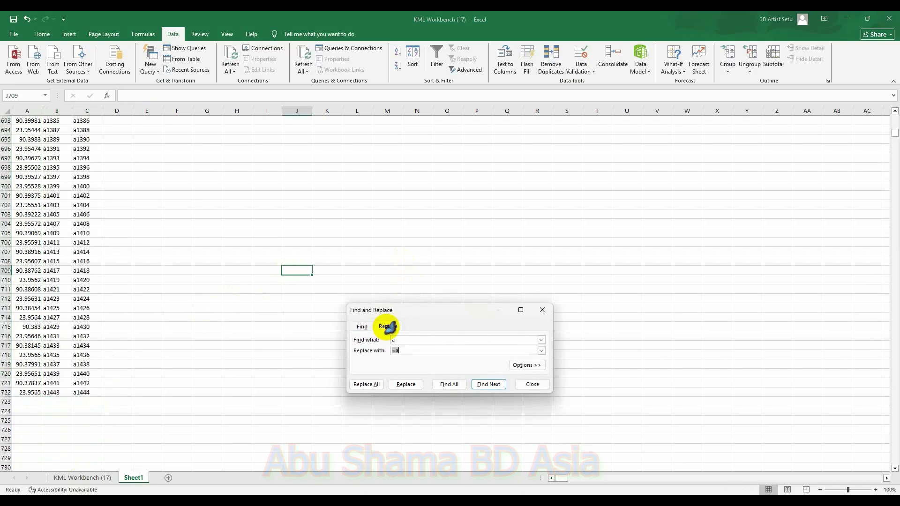
left_click(367, 385)
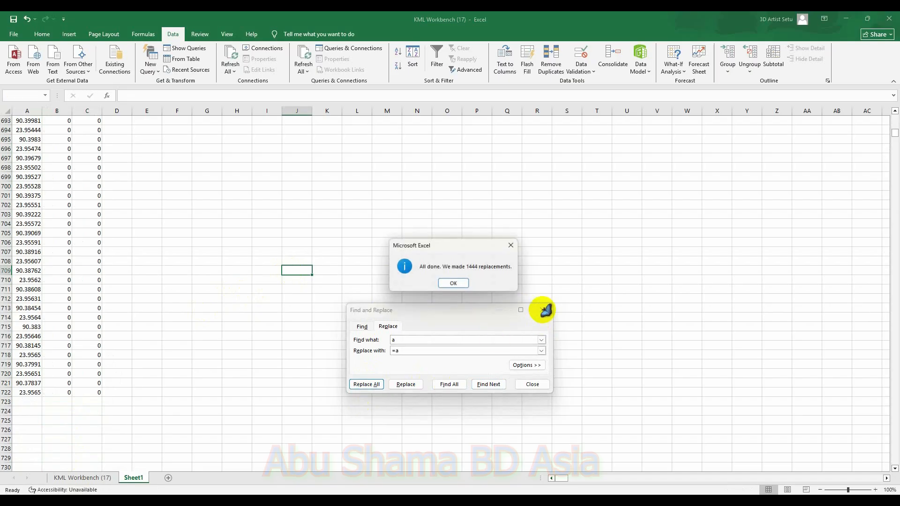
left_click(452, 282)
left_click(544, 311)
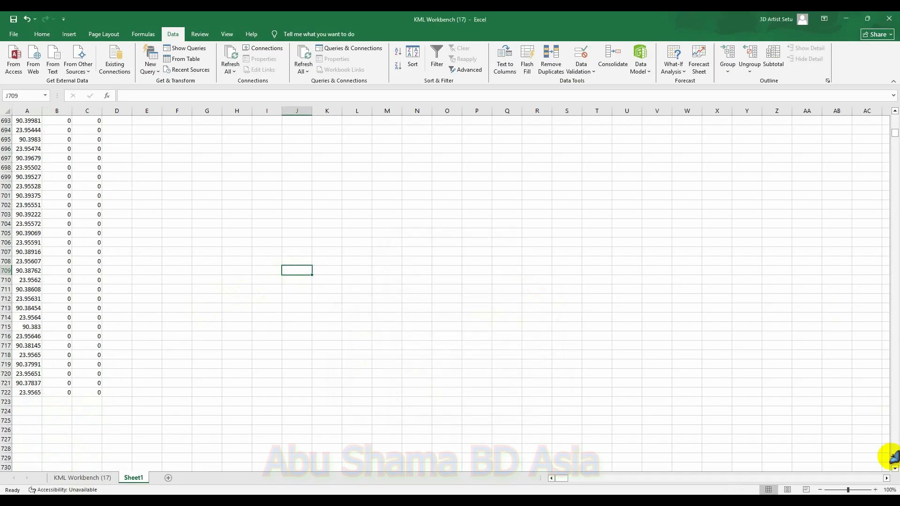
Step: Copy the paired longitude and latitude references in B1:C361
left_click_drag(894, 135, 893, 117)
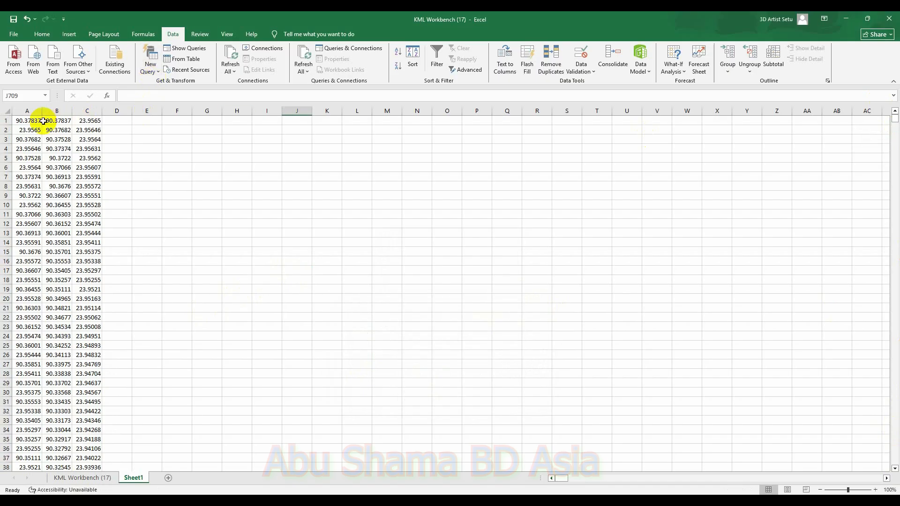
left_click_drag(47, 121, 96, 317)
key("ctrl+c")
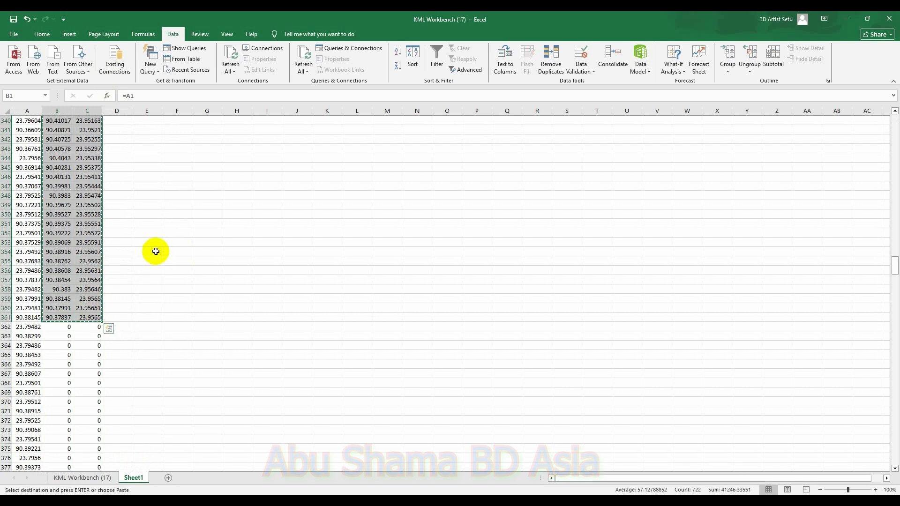
Step: Paste the copied coordinates as values into H8 on the KML Workbench sheet
left_click(82, 478)
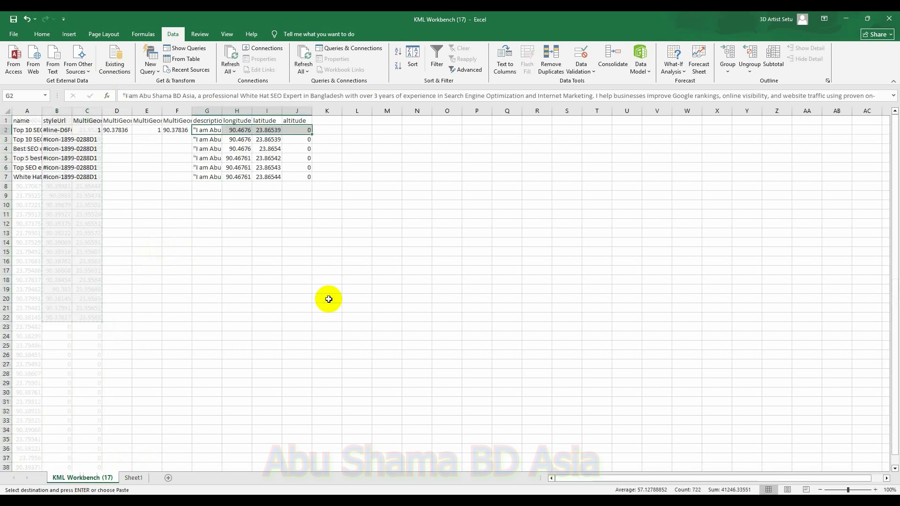
left_click(237, 187)
right_click(239, 187)
left_click(294, 257)
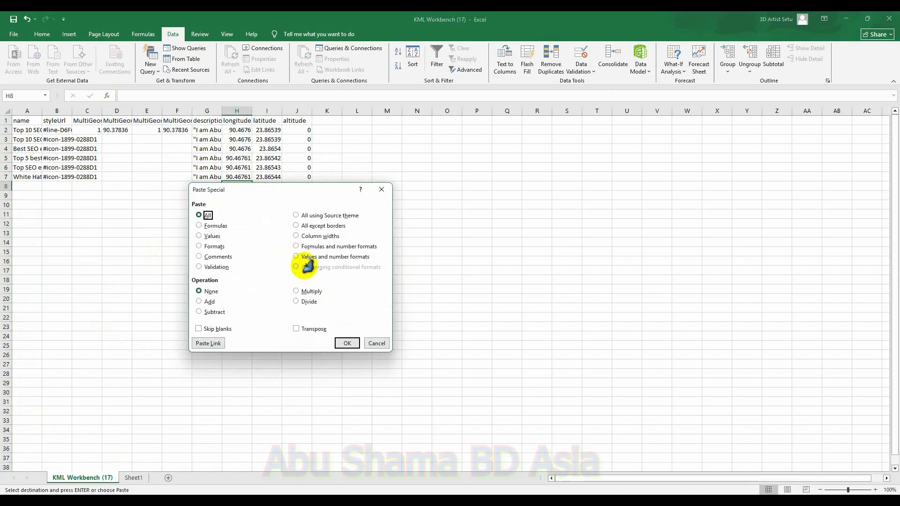
left_click(211, 237)
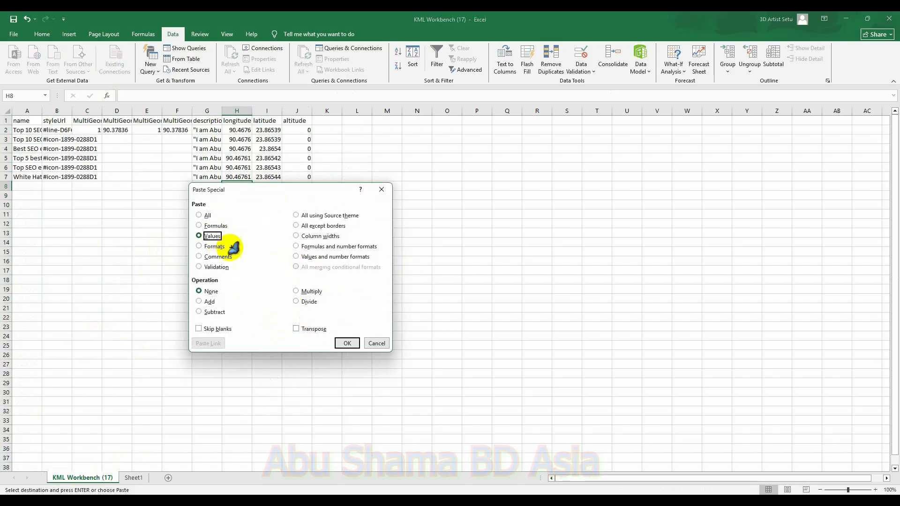
left_click(347, 344)
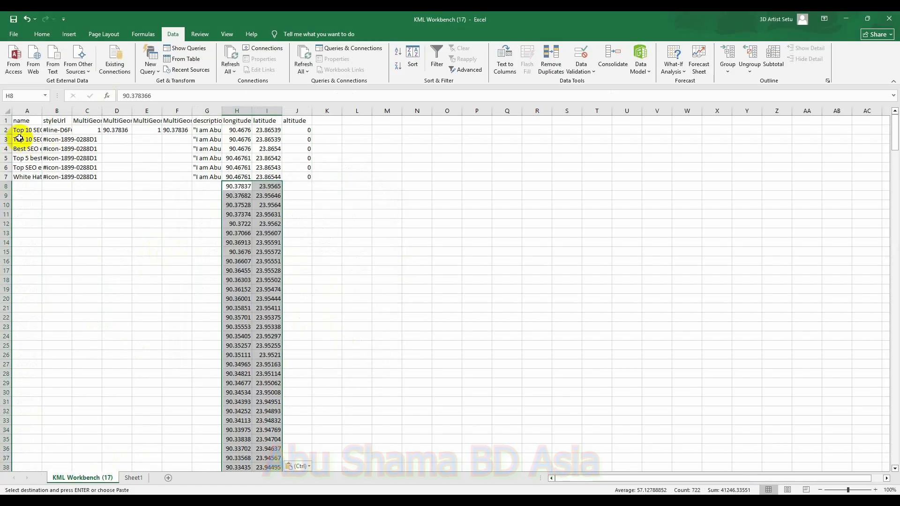
Step: Fill the five marker names and style URLs from rows 3–7 down to row 368
left_click_drag(20, 140, 81, 378)
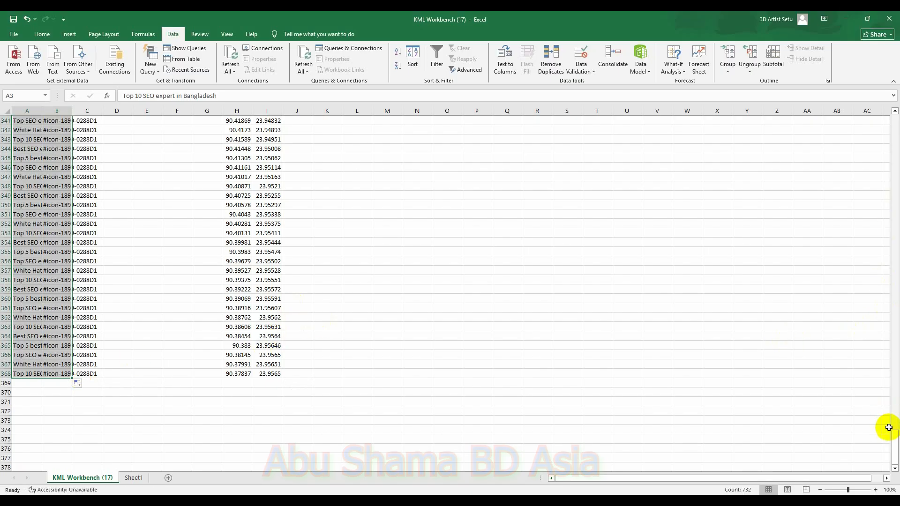
Step: Fill the altitude values in column J from rows 3–7 down to row 368
left_click_drag(894, 441, 876, 125)
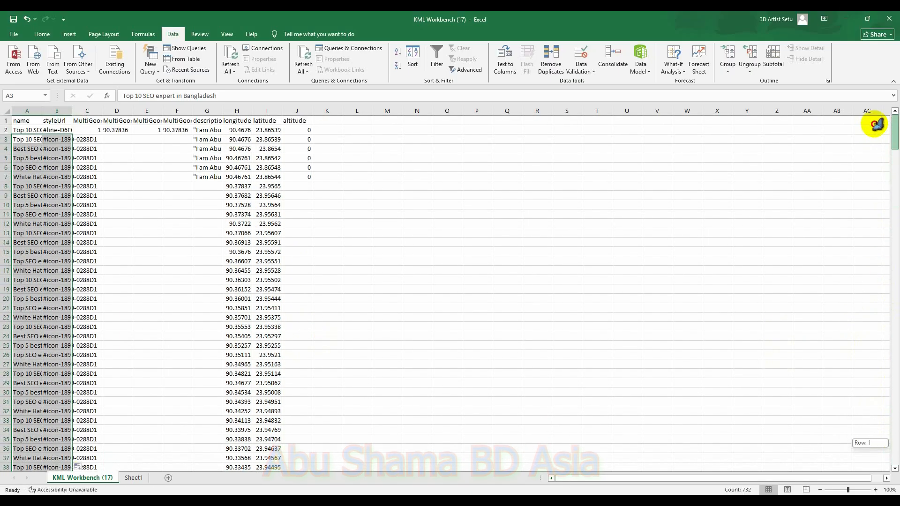
left_click_drag(297, 139, 310, 183)
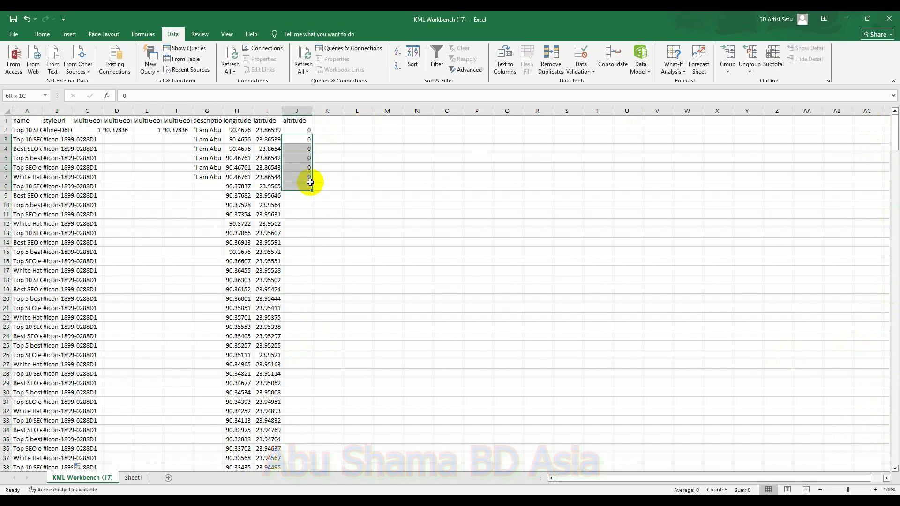
left_click(303, 143)
left_click_drag(293, 140, 310, 226)
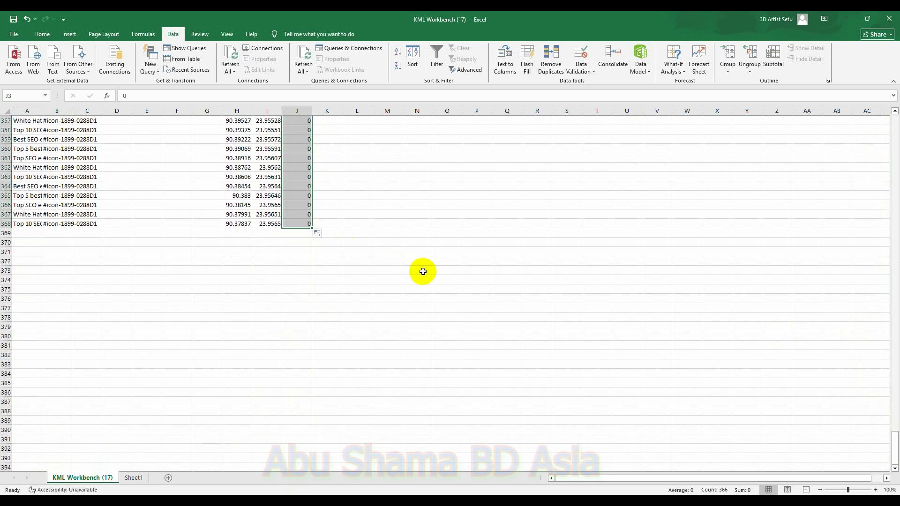
Step: Fill the marker descriptions in column G from rows 3–7 down to row 368
scroll(423, 272, "up", 12)
left_click_drag(895, 439, 868, 121)
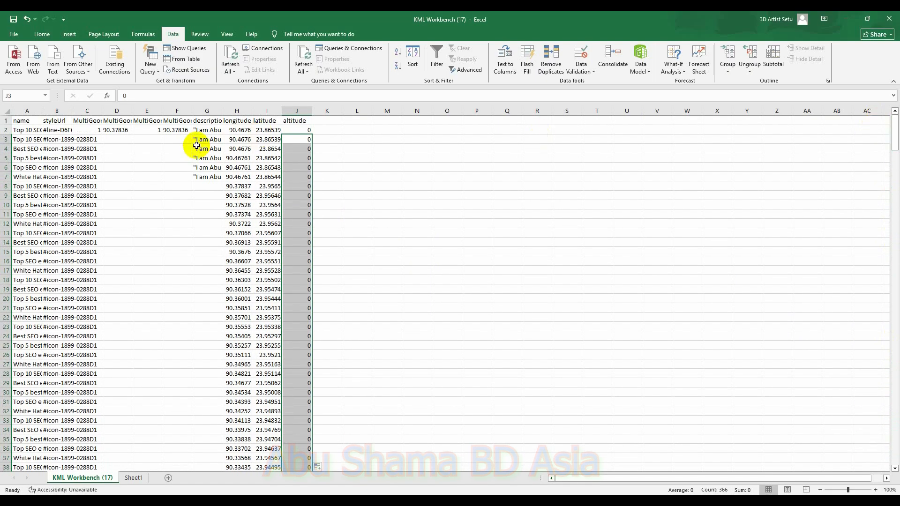
left_click_drag(196, 140, 210, 167)
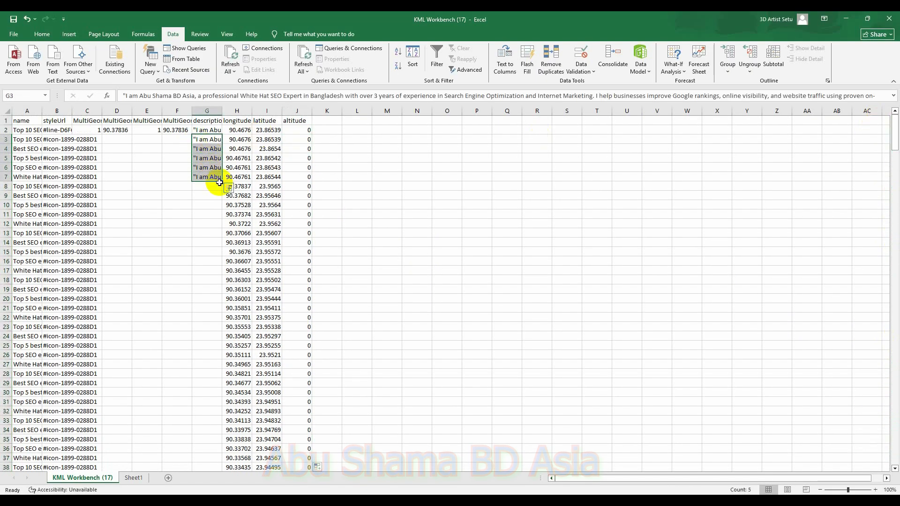
left_click_drag(220, 180, 223, 464)
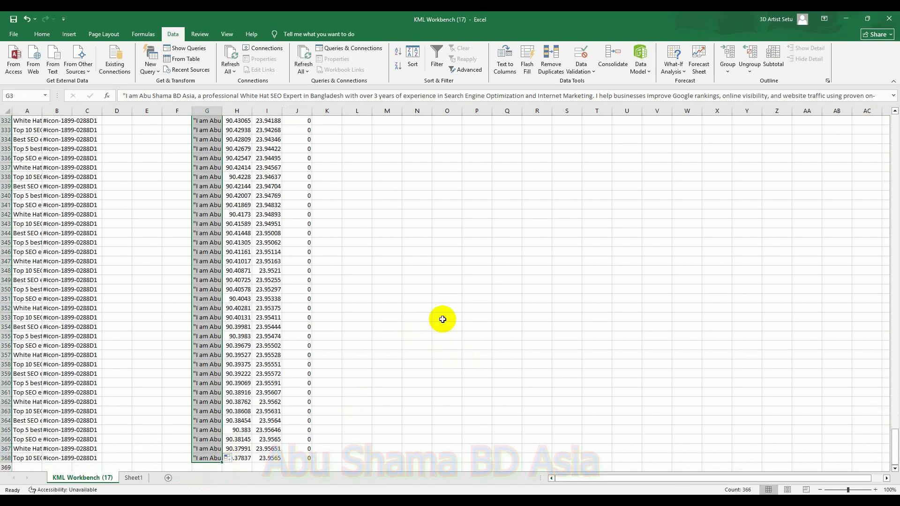
Step: Save the workbook as a CSV (Comma delimited) file named "9 KM" in the Desktop's GMB SEO folder
left_click(14, 35)
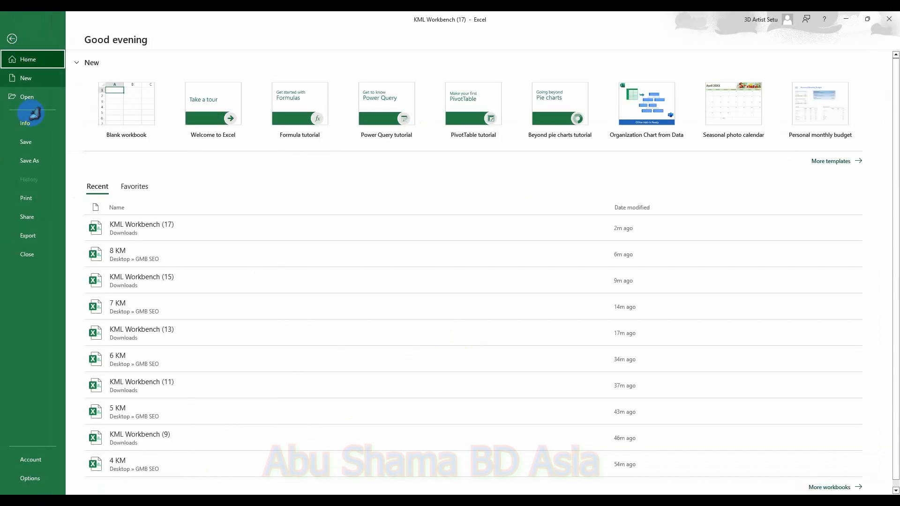
left_click(29, 160)
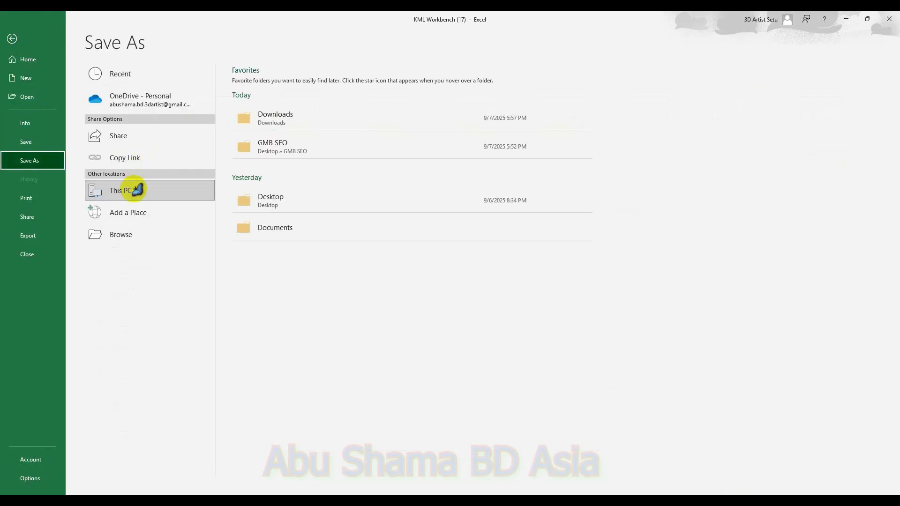
double_click(138, 190)
left_click(42, 107)
double_click(160, 115)
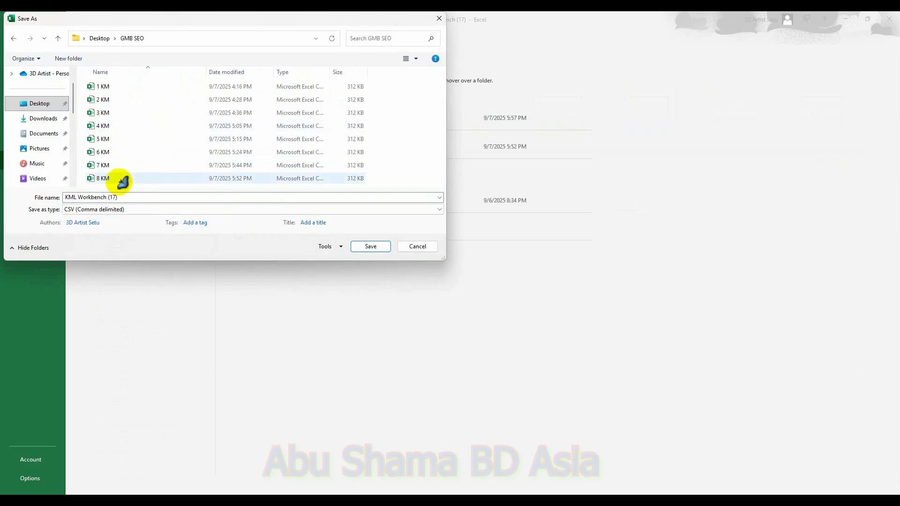
left_click(120, 178)
left_click_drag(96, 196, 74, 197)
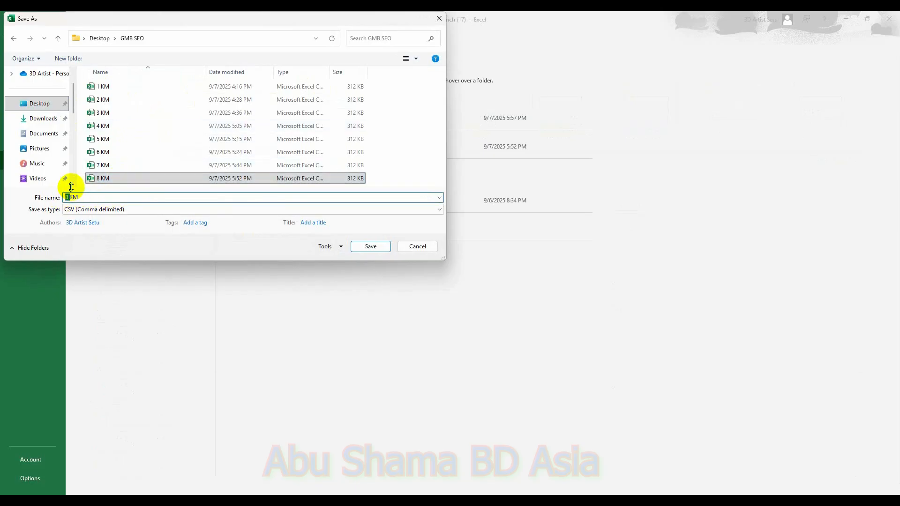
type("9")
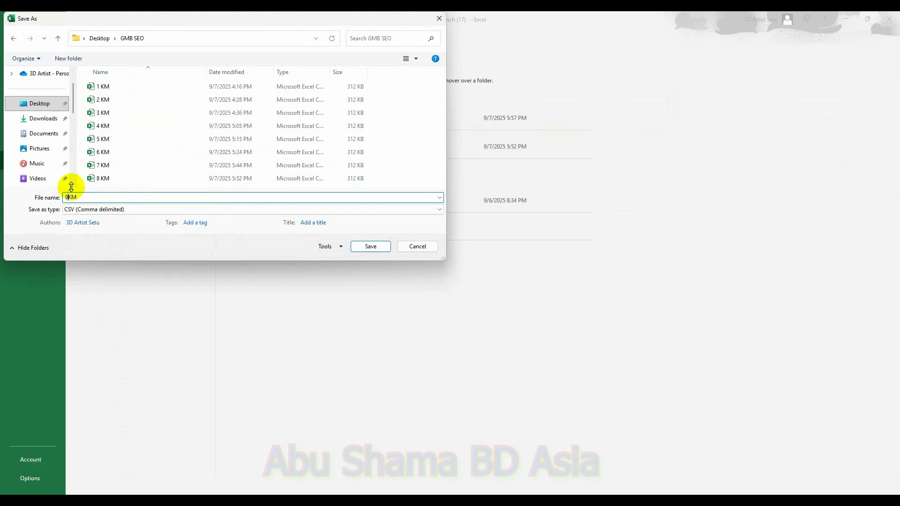
left_click(371, 247)
left_click(432, 290)
left_click(424, 286)
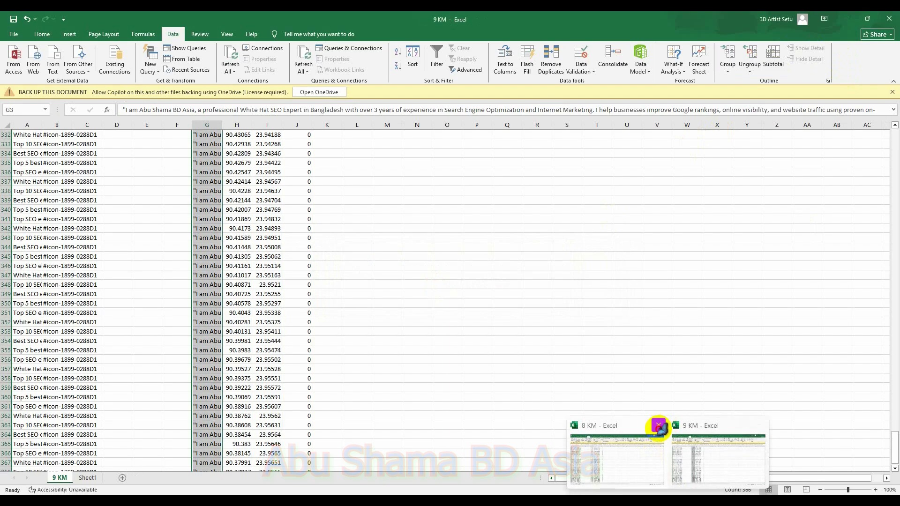
Step: Close the 8 KM workbook window and minimize Excel
left_click(659, 426)
left_click(479, 327)
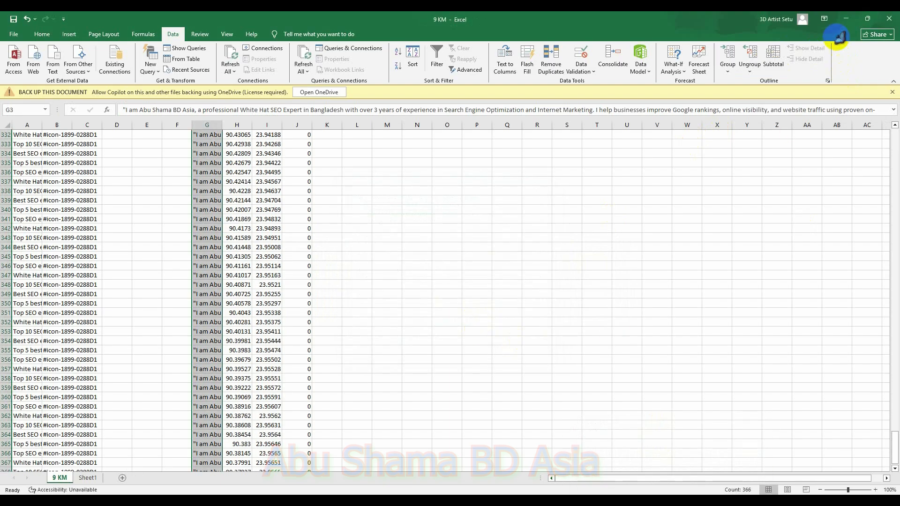
left_click(848, 18)
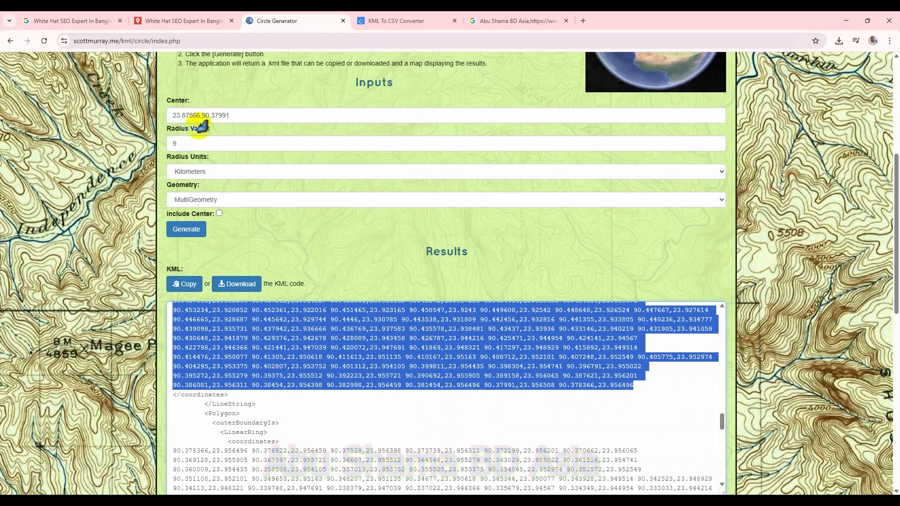
Step: Delete the KML Workbench layer from the My Maps map
left_click(174, 22)
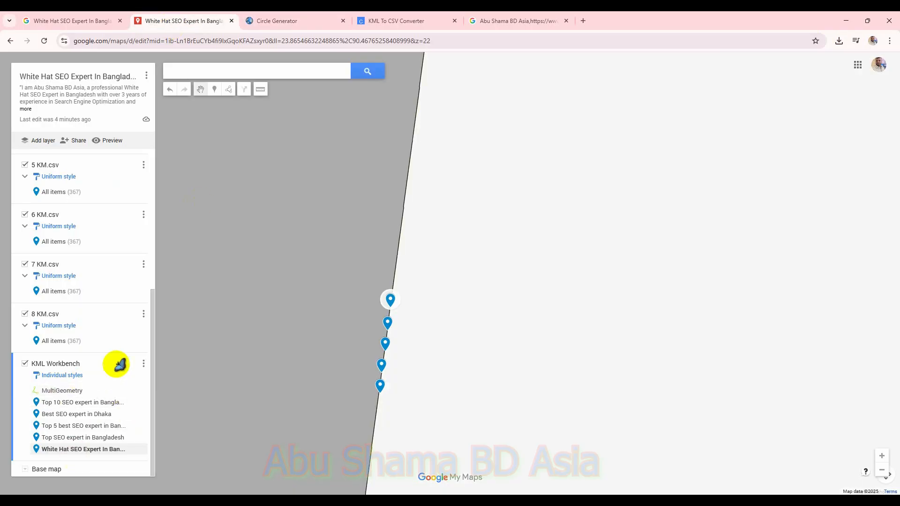
left_click(143, 367)
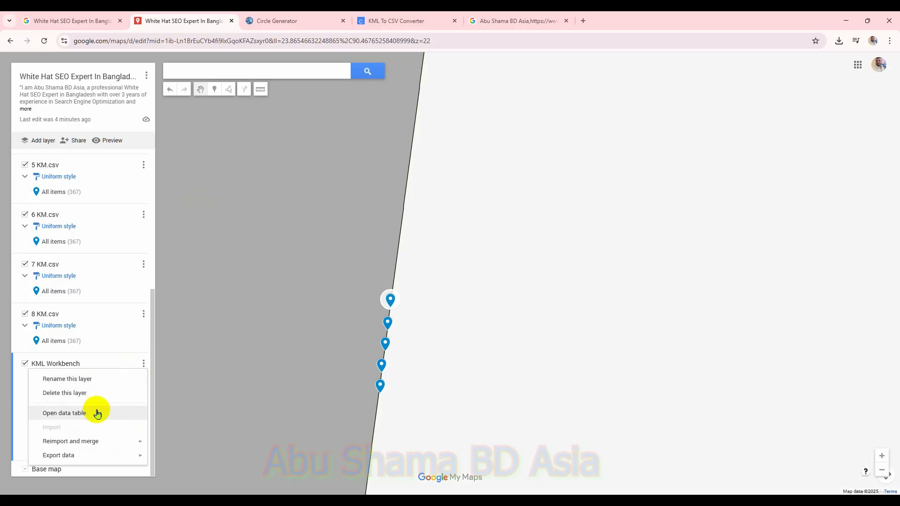
left_click(82, 397)
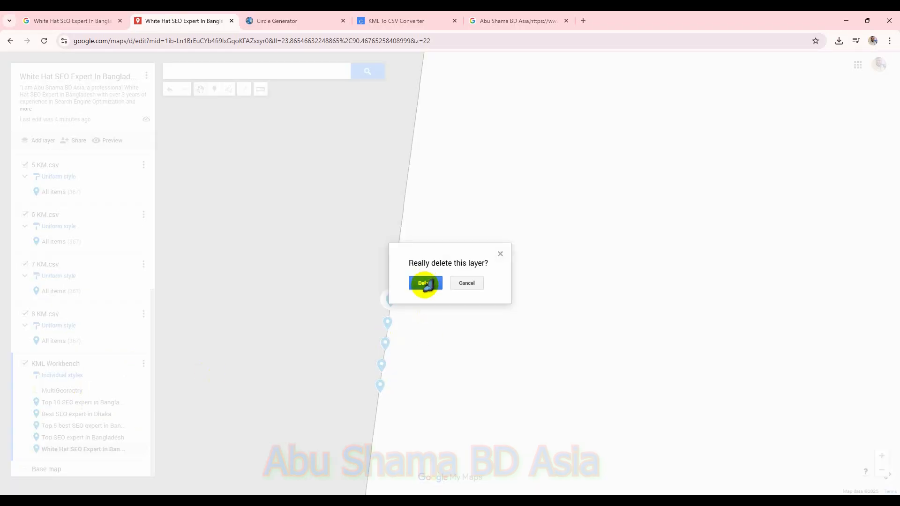
left_click(424, 281)
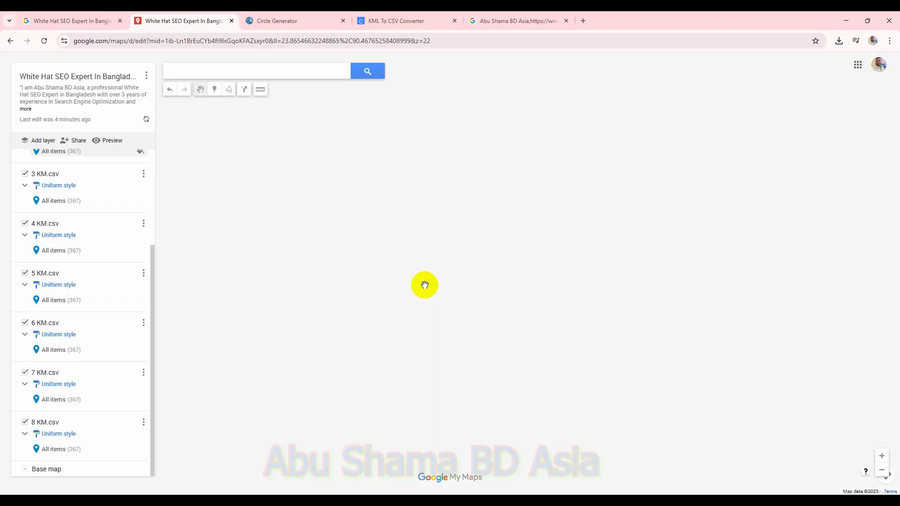
Step: Add a new layer and choose the "9 KM" CSV file from the Desktop's GMB SEO folder for import
left_click(36, 141)
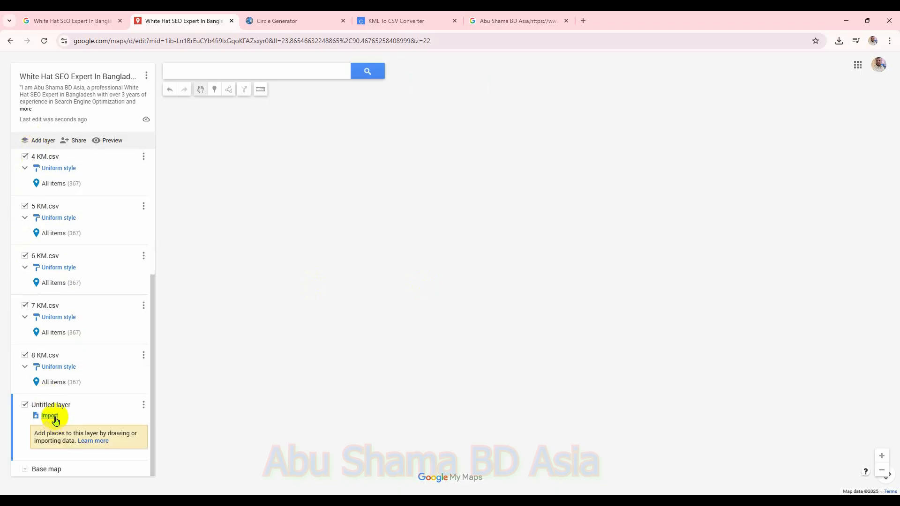
left_click(53, 417)
left_click(445, 338)
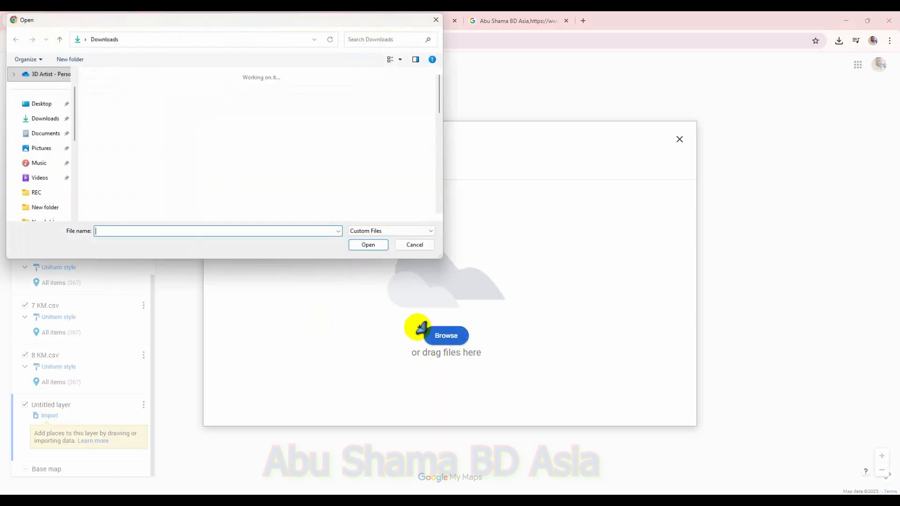
left_click(38, 122)
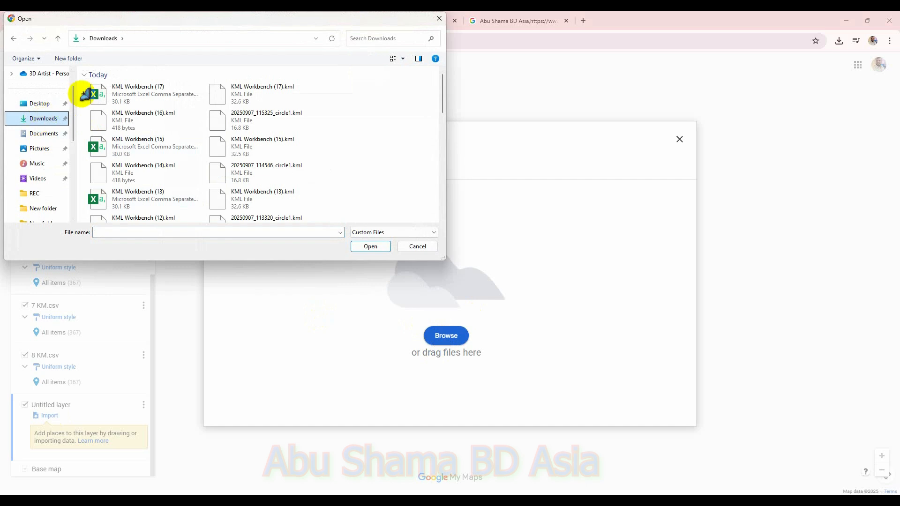
left_click(43, 104)
double_click(176, 101)
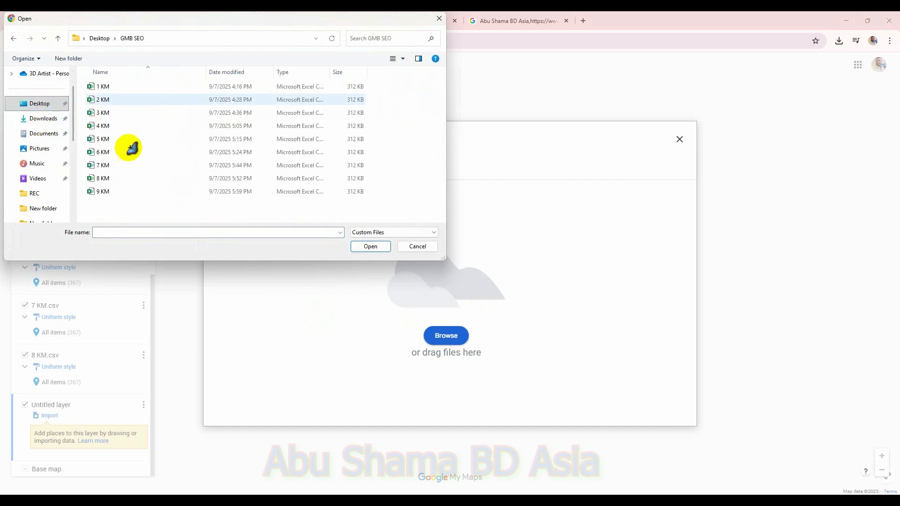
double_click(115, 195)
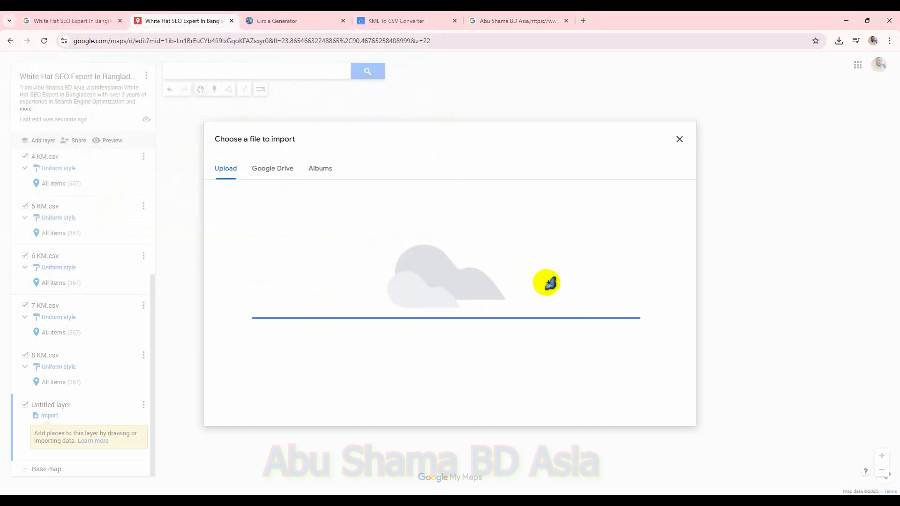
Step: Adjust the description column among the placemark position columns, then continue and finish the import
left_click(359, 249)
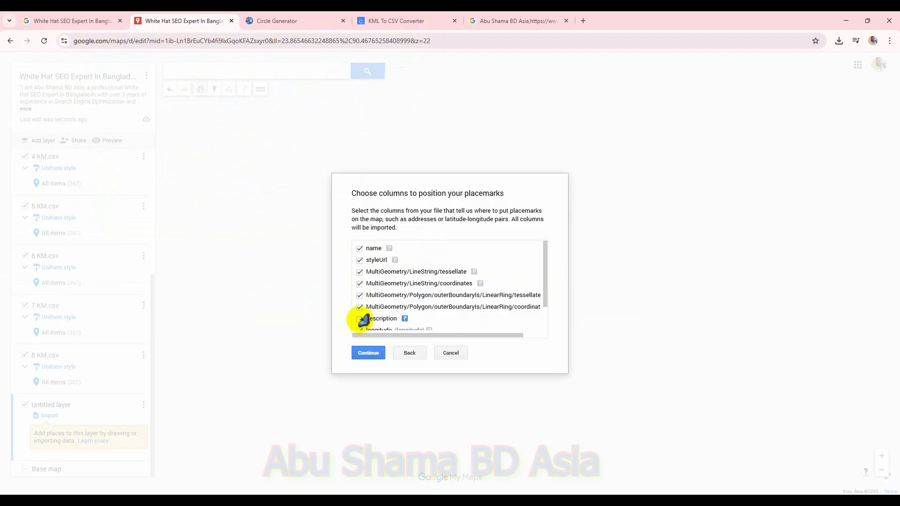
left_click(360, 320)
left_click(370, 353)
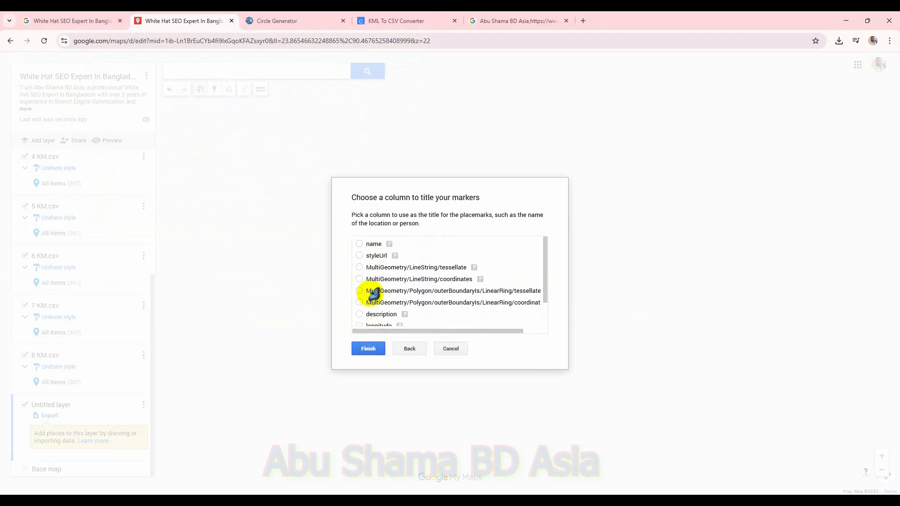
left_click(370, 349)
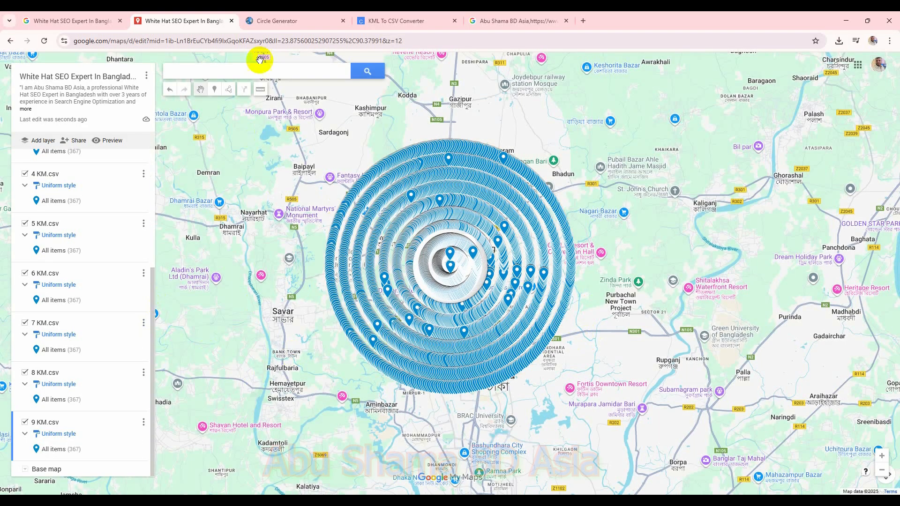
Step: Set the radius value to 10 in the Circle Generator
left_click(300, 21)
double_click(171, 142)
type("10")
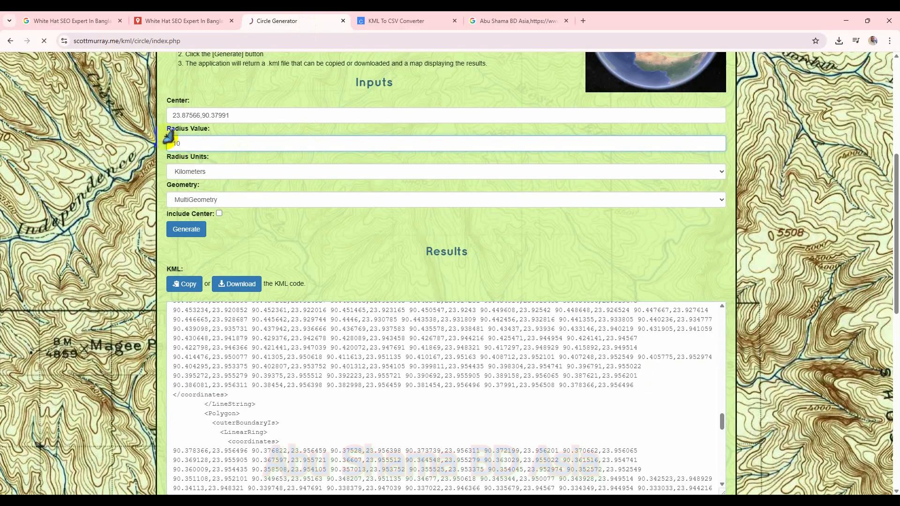
scroll(235, 333, "up", 5)
scroll(247, 353, "down", 2)
left_click(192, 397)
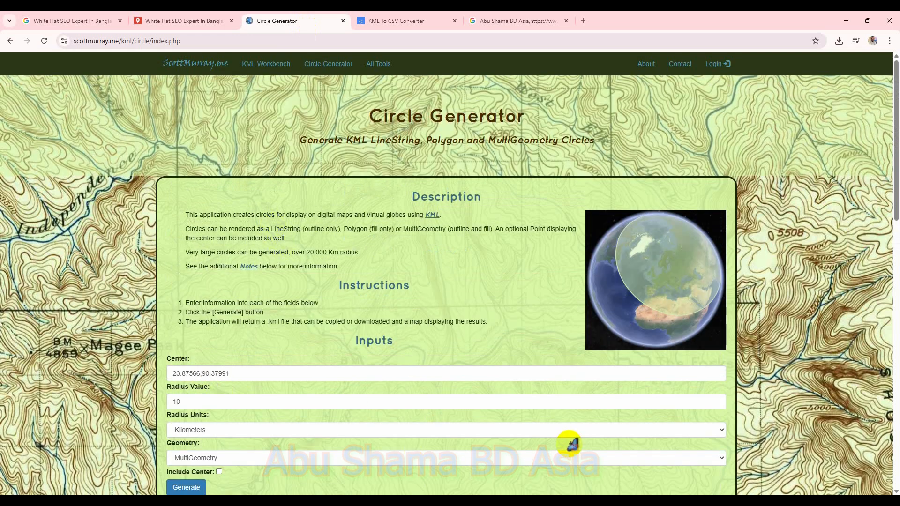
Step: Try to add another layer to the My Maps map, dismissing the alert
mouse_move(648, 499)
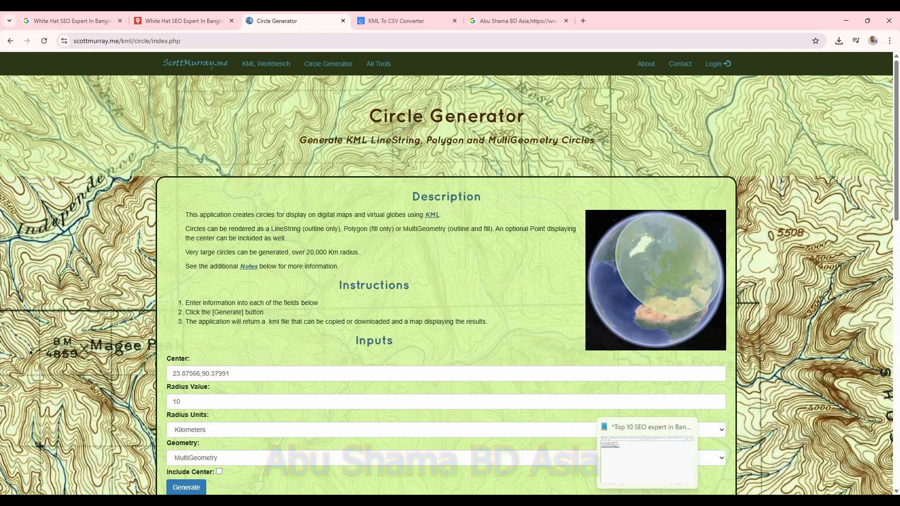
left_click(185, 21)
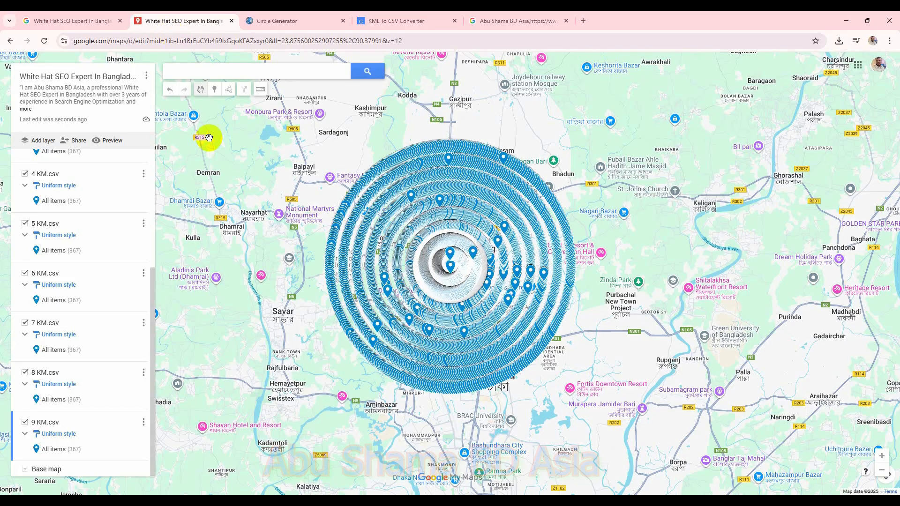
left_click(30, 140)
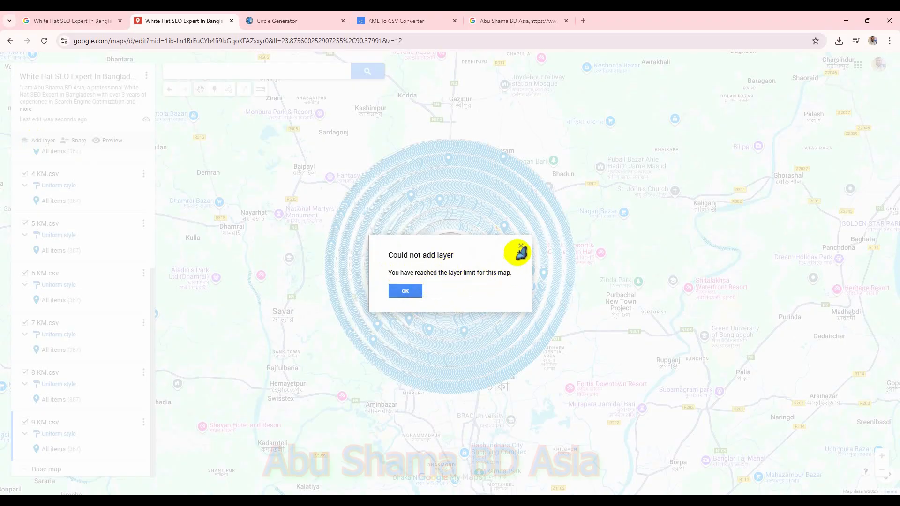
left_click(404, 291)
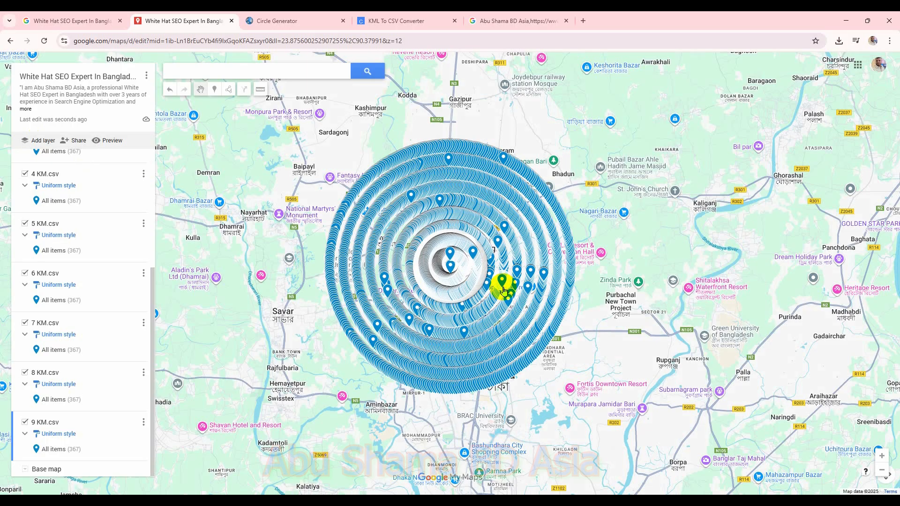